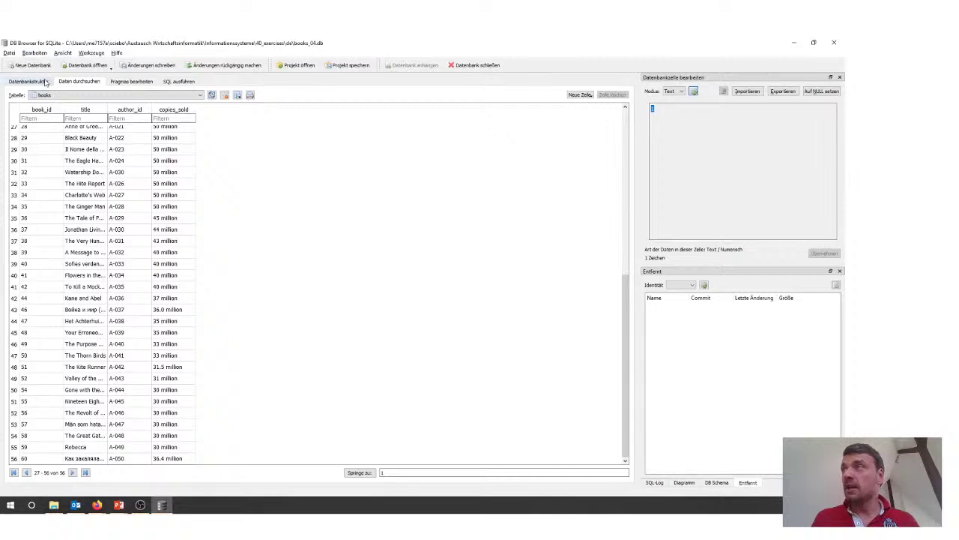
Step: Open the recently used database books_01.db in place of books_04.db and show the data of its books table
{"action": "left_click", "coordinate": [10, 54]}
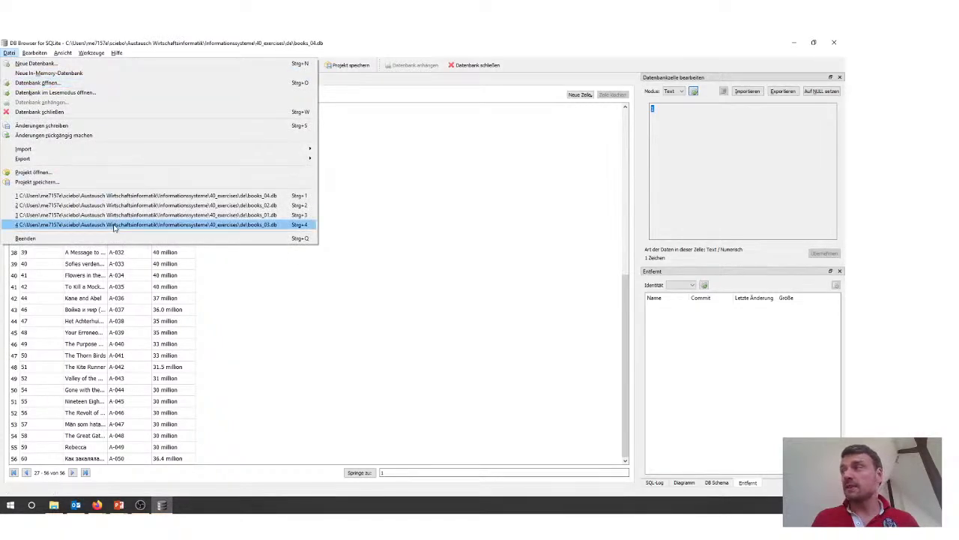
{"action": "left_click", "coordinate": [175, 224]}
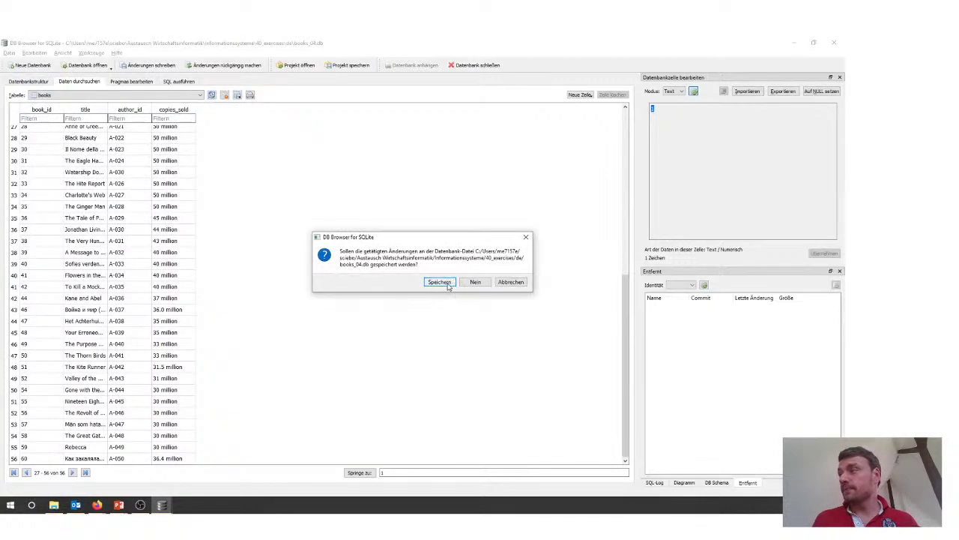
{"action": "left_click", "coordinate": [461, 285]}
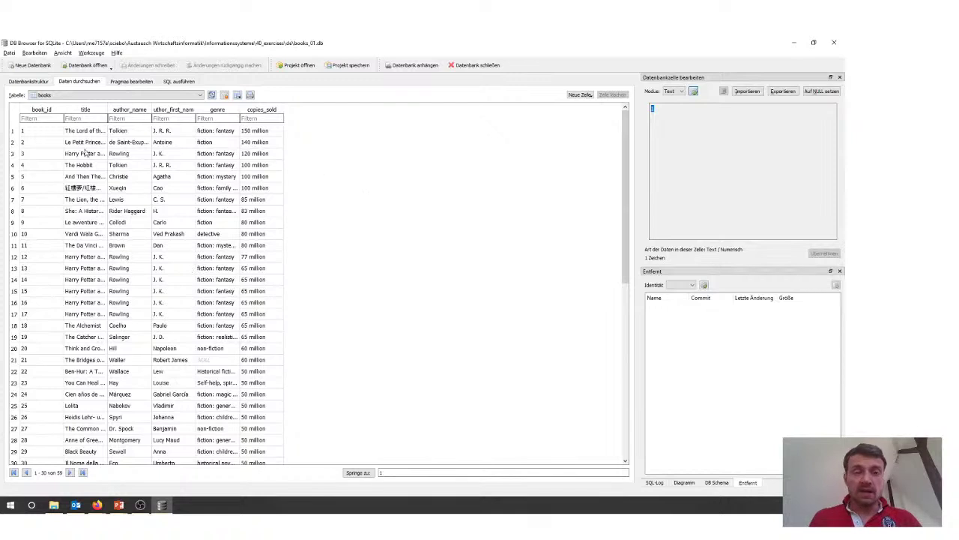
{"action": "left_click", "coordinate": [116, 96]}
{"action": "left_click", "coordinate": [74, 104]}
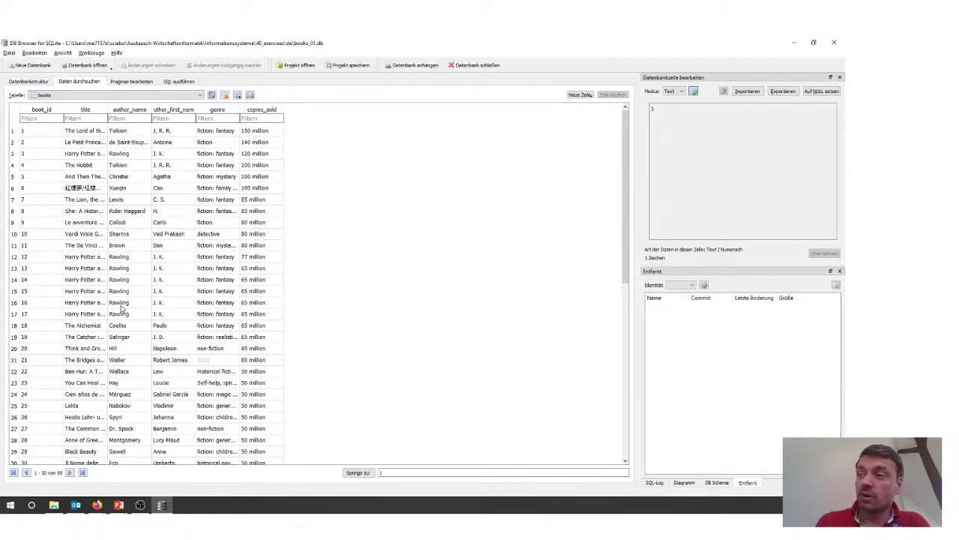
Step: Widen the genre and title columns of the books table and inspect the genre entries, including that of book 8
{"action": "scroll", "coordinate": [122, 309], "scroll_direction": "down", "scroll_amount": 5}
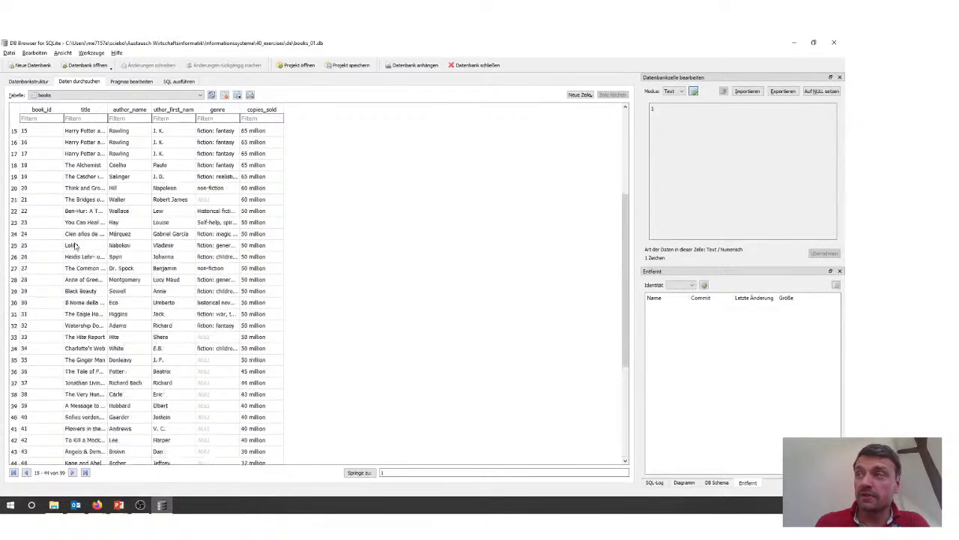
{"action": "scroll", "coordinate": [75, 245], "scroll_direction": "up", "scroll_amount": 5}
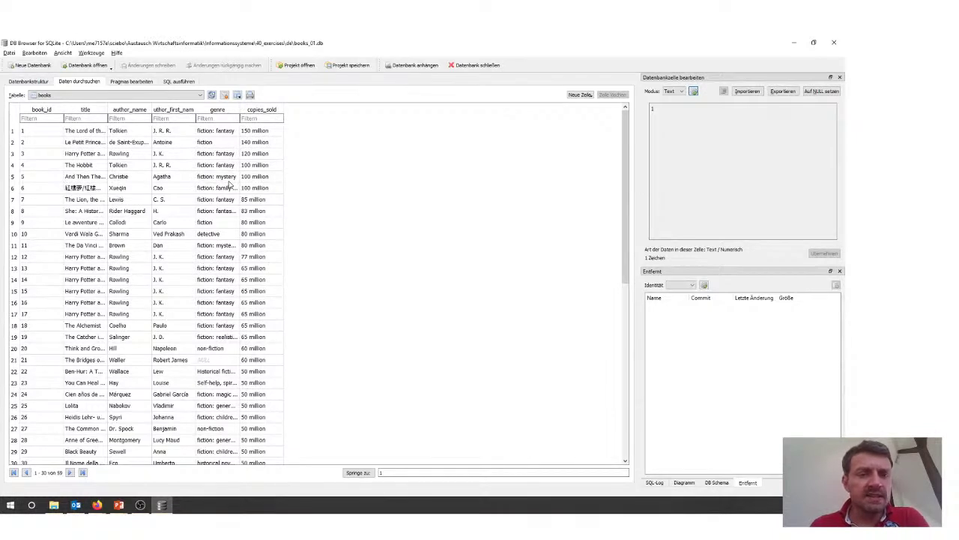
{"action": "left_click_drag", "start_coordinate": [241, 109], "coordinate": [374, 110]}
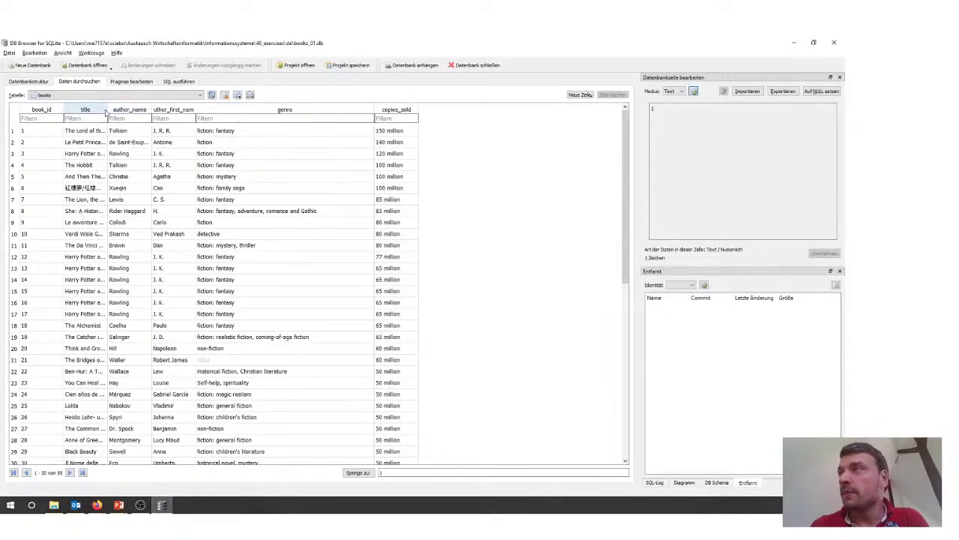
{"action": "left_click_drag", "start_coordinate": [107, 109], "coordinate": [125, 110]}
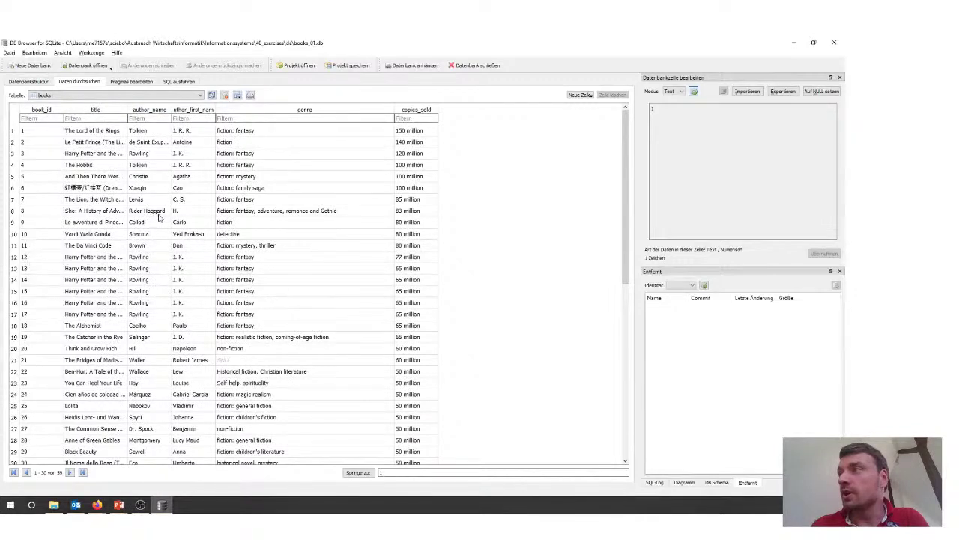
{"action": "left_click", "coordinate": [228, 215]}
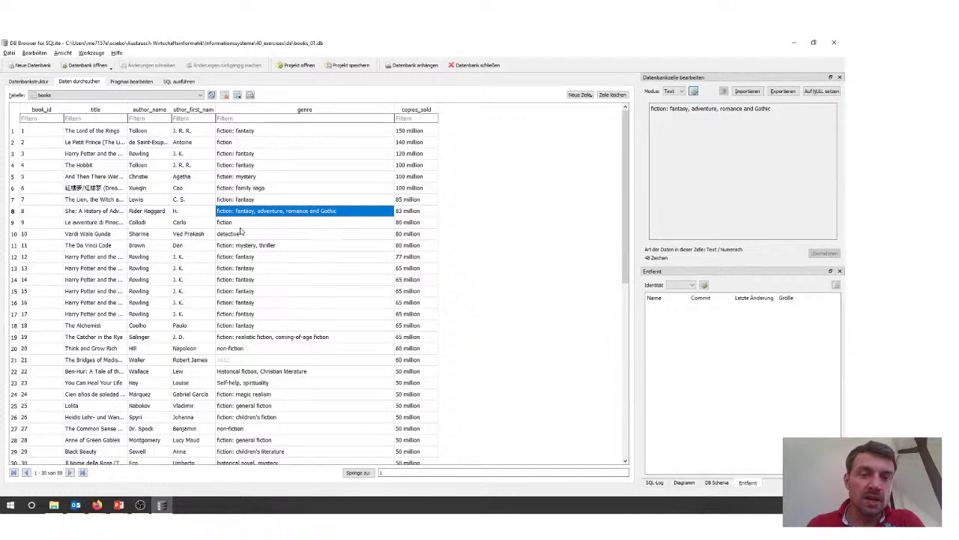
{"action": "scroll", "coordinate": [280, 232], "scroll_direction": "down", "scroll_amount": 10}
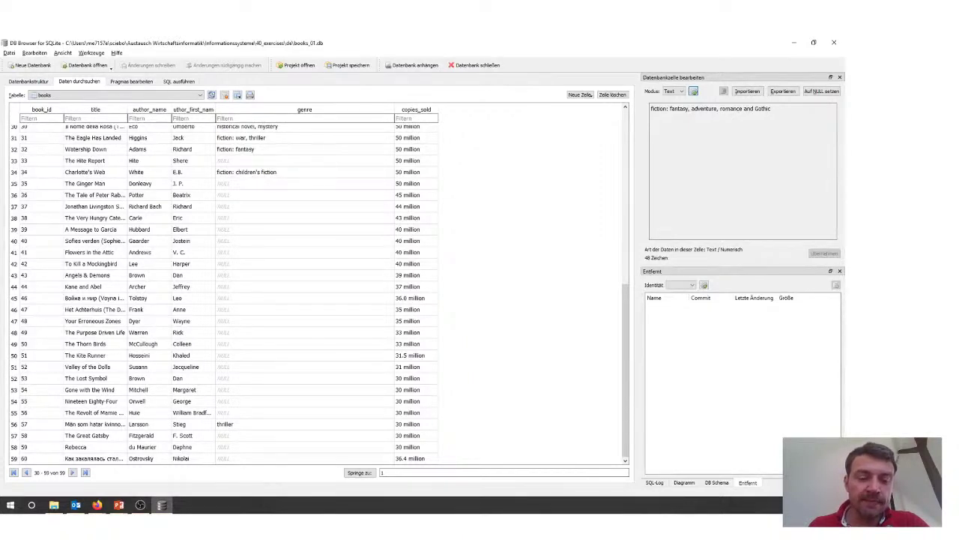
Step: Switch to the presentation and advance to the Übung 2 slide
{"action": "key", "text": "alt+Tab"}
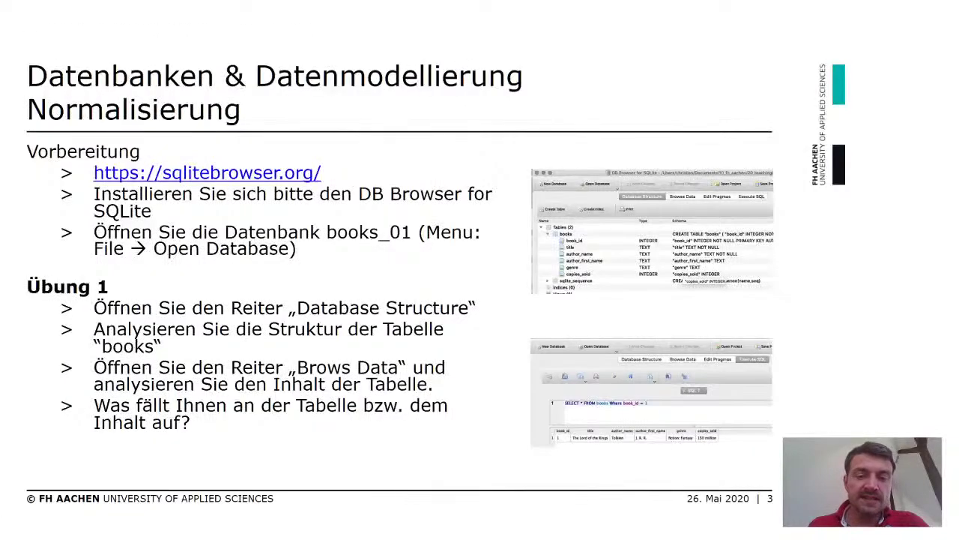
{"action": "key", "text": "Right"}
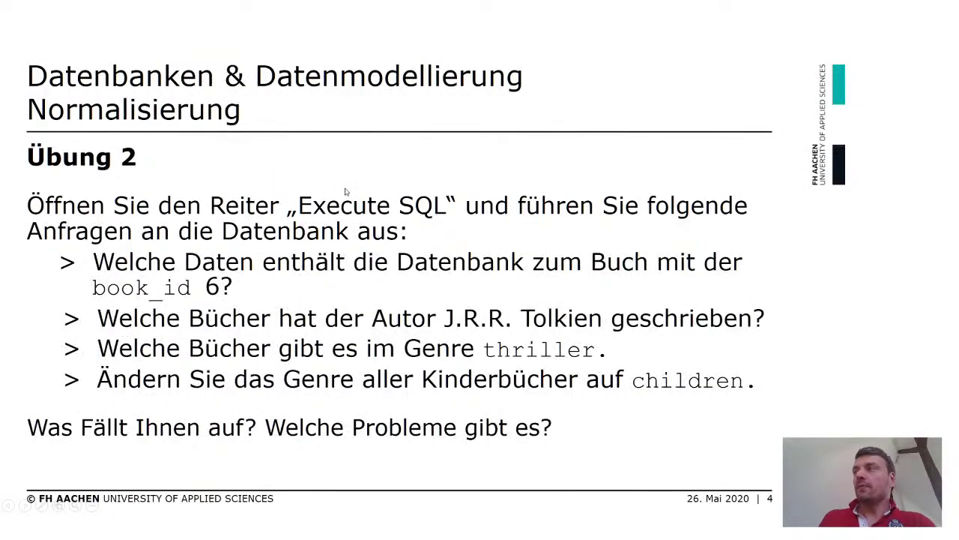
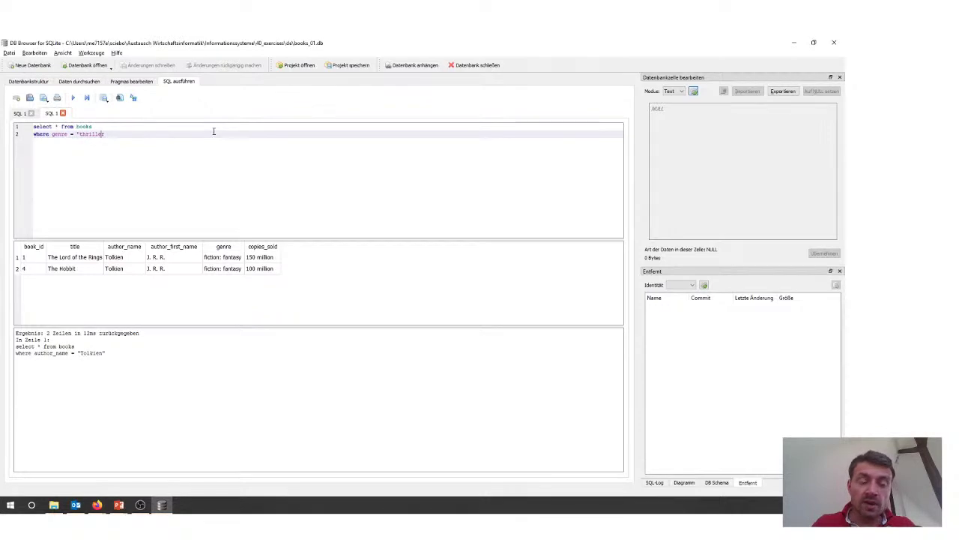
Step: Change the query condition to genre LIKE "%thriller%", run it on the books table, and widen the genre column of the results
{"action": "key", "text": "shift+Left"}
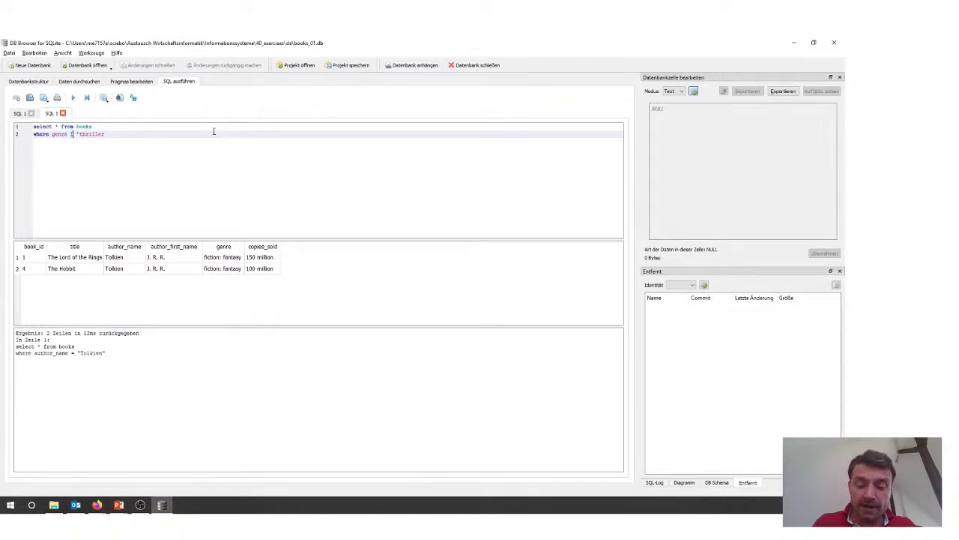
{"action": "type", "text": "LIKE"}
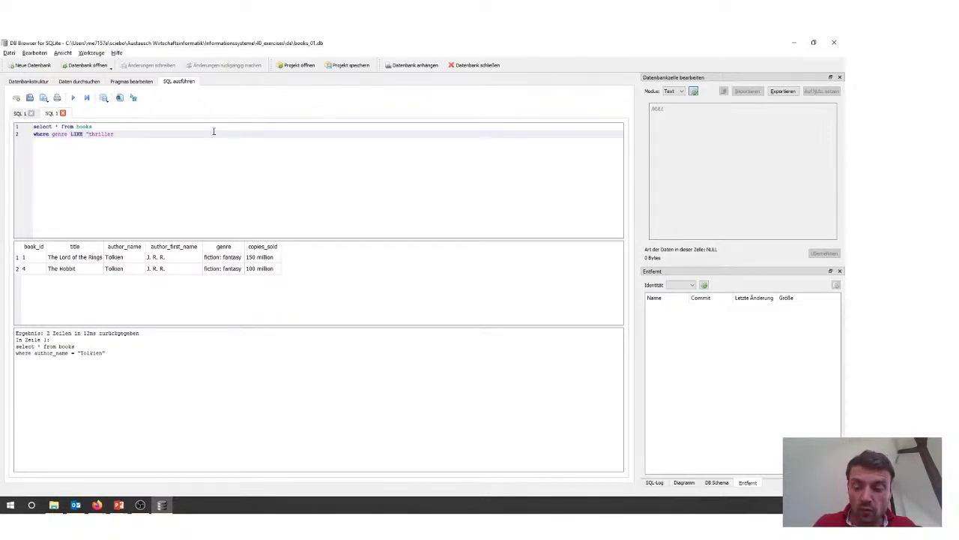
{"action": "key", "text": "Right"}
{"action": "key", "text": "Right"}
{"action": "type", "text": "%"}
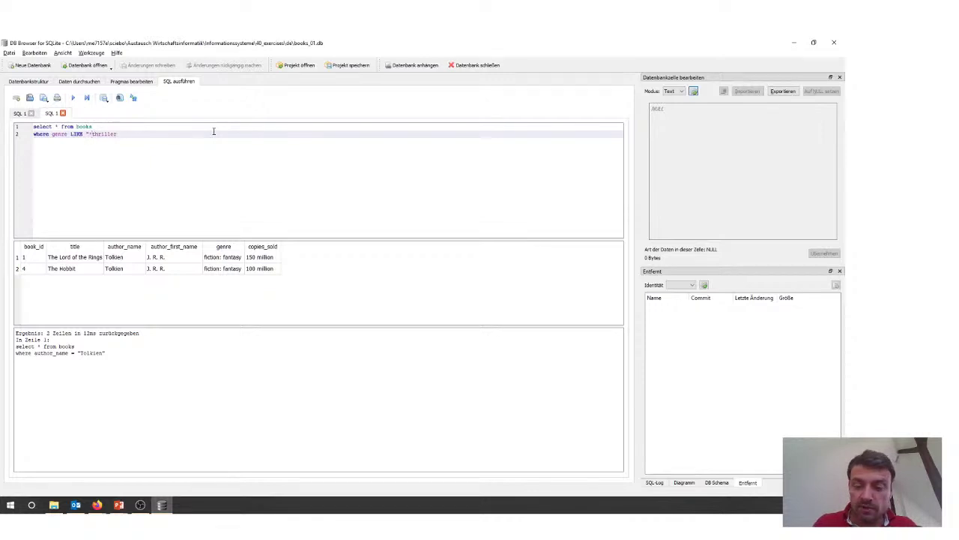
{"action": "key", "text": "End"}
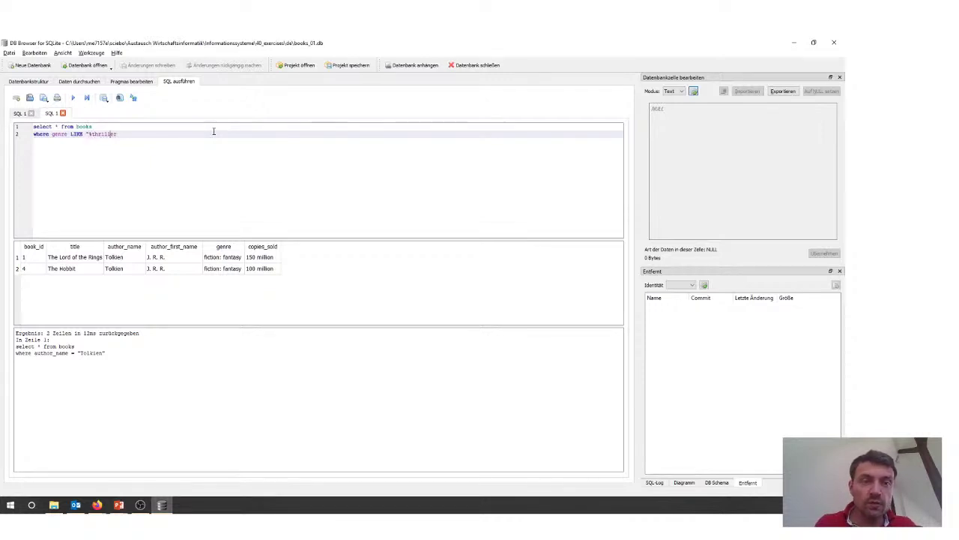
{"action": "type", "text": "%\""}
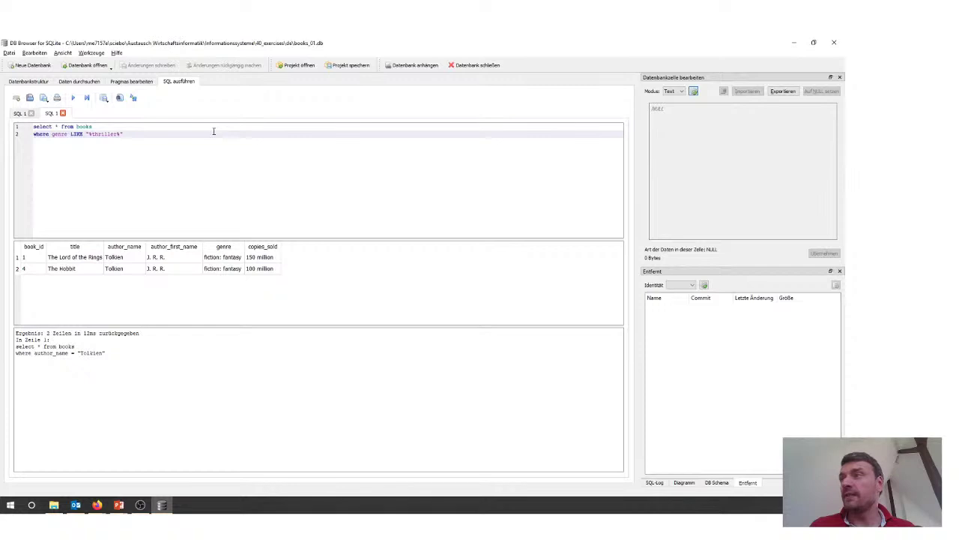
{"action": "key", "text": "ctrl+Return"}
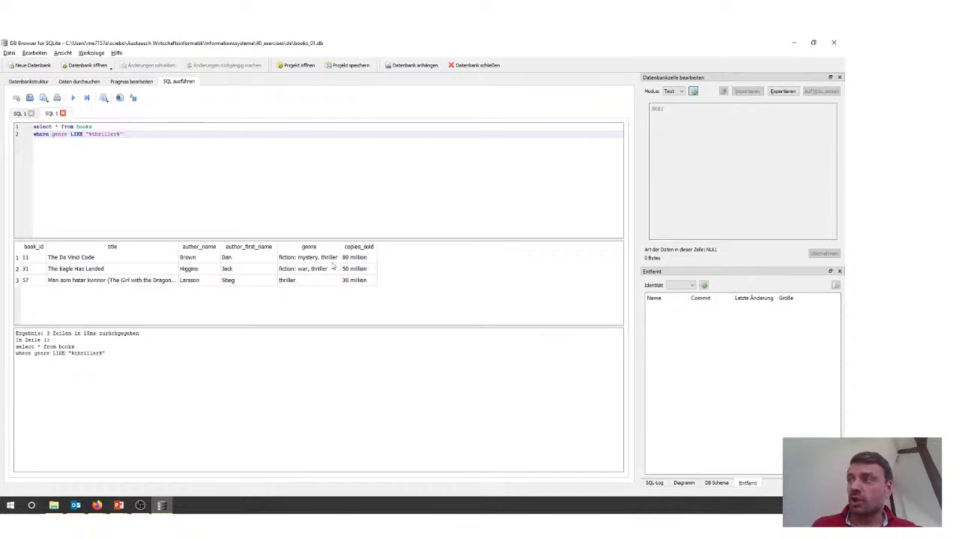
{"action": "left_click_drag", "start_coordinate": [341, 250], "coordinate": [390, 249]}
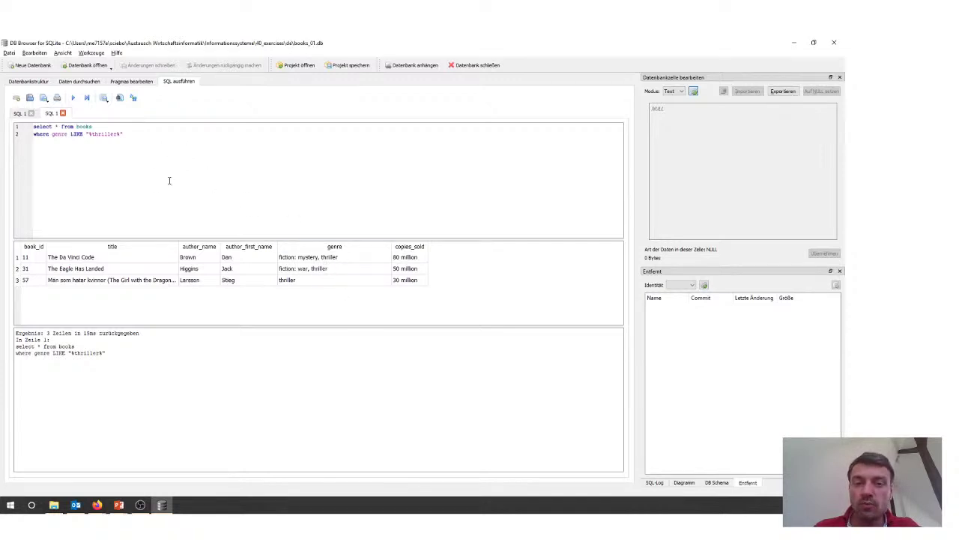
Step: Change the query condition to the exact match genre = "thriller" and run it again
{"action": "left_click", "coordinate": [96, 134]}
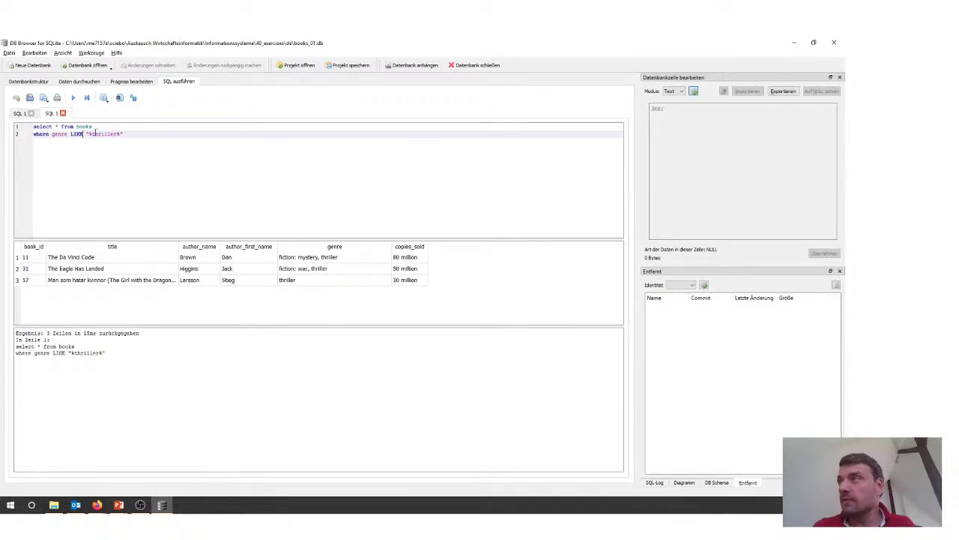
{"action": "key", "text": "Left"}
{"action": "key", "text": "Left"}
{"action": "key", "text": "Left"}
{"action": "key", "text": "Left"}
{"action": "key", "text": "BackSpace"}
{"action": "key", "text": "BackSpace"}
{"action": "key", "text": "BackSpace"}
{"action": "key", "text": "BackSpace"}
{"action": "type", "text": "="}
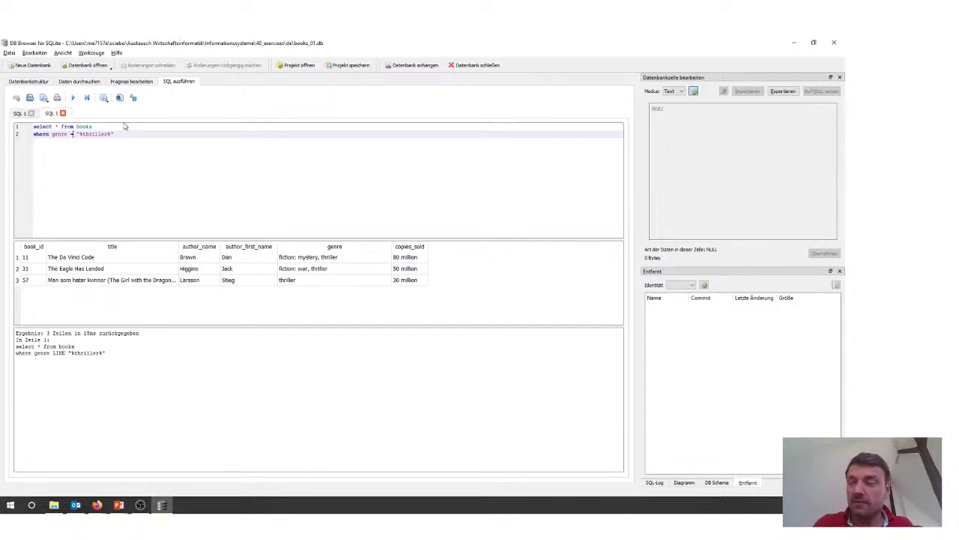
{"action": "key", "text": "Right"}
{"action": "key", "text": "Right"}
{"action": "key", "text": "Delete"}
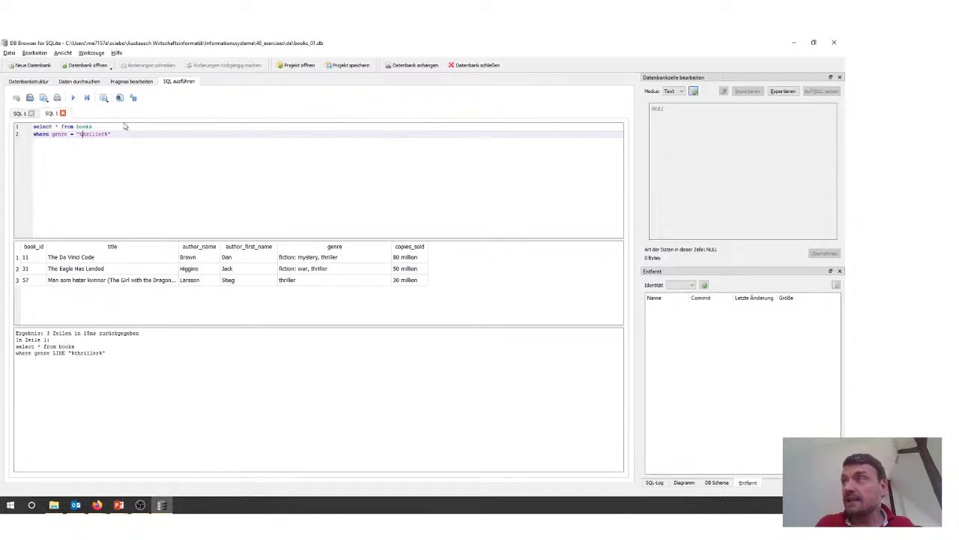
{"action": "key", "text": "Right"}
{"action": "key", "text": "Right"}
{"action": "key", "text": "Right"}
{"action": "key", "text": "Right"}
{"action": "key", "text": "Right"}
{"action": "key", "text": "Right"}
{"action": "key", "text": "Right"}
{"action": "key", "text": "Right"}
{"action": "key", "text": "Delete"}
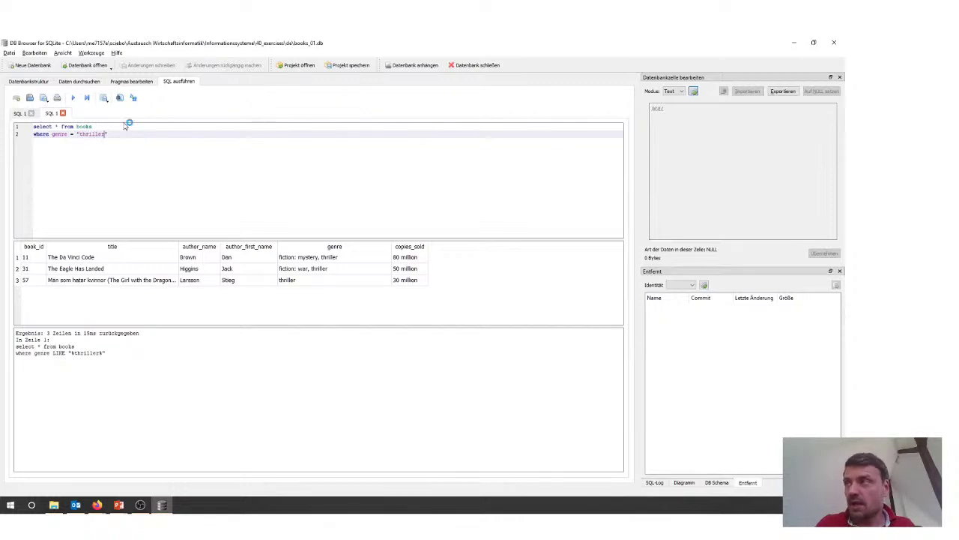
{"action": "key", "text": "ctrl+Return"}
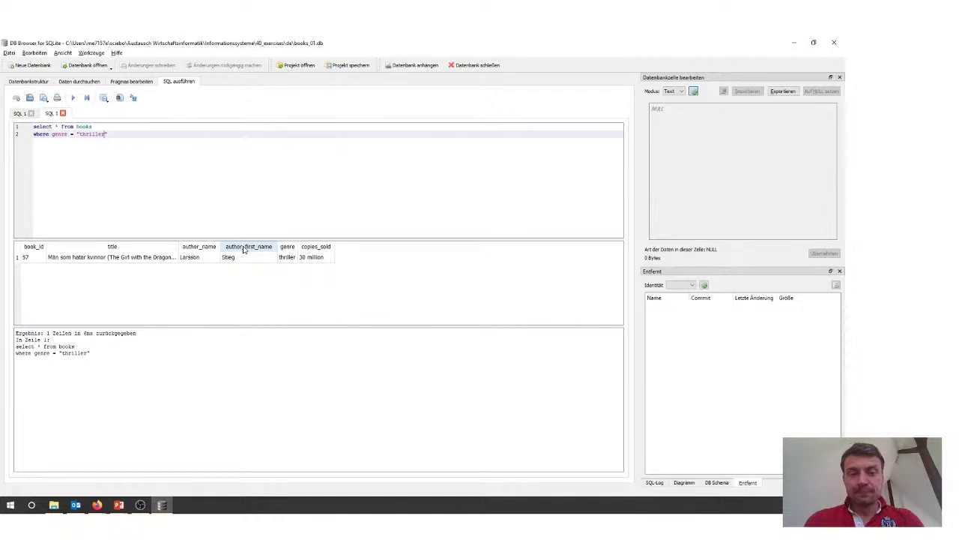
Step: Check the Übung 2 tasks in the presentation and examine how children's books are labelled in the genre column of the books table
{"action": "key", "text": "alt+Tab"}
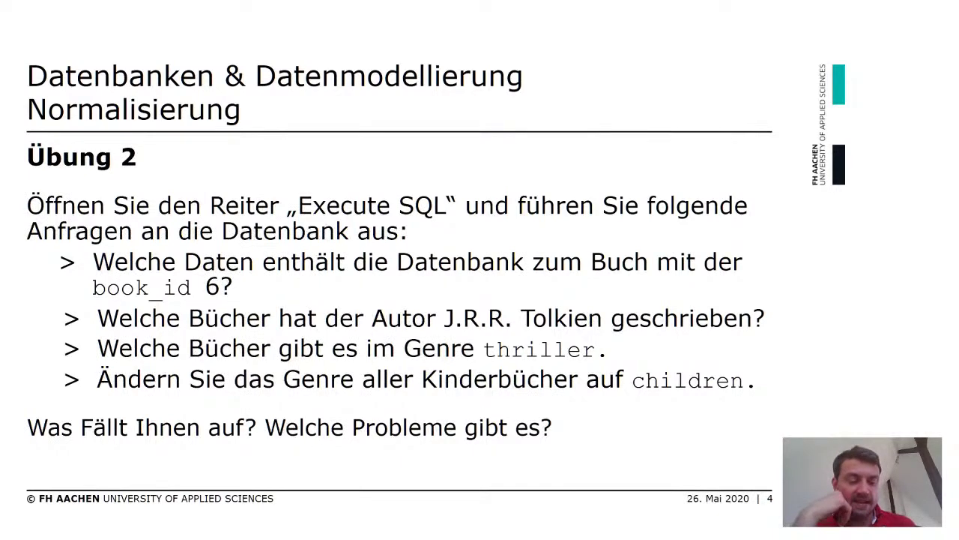
{"action": "key", "text": "alt+Tab"}
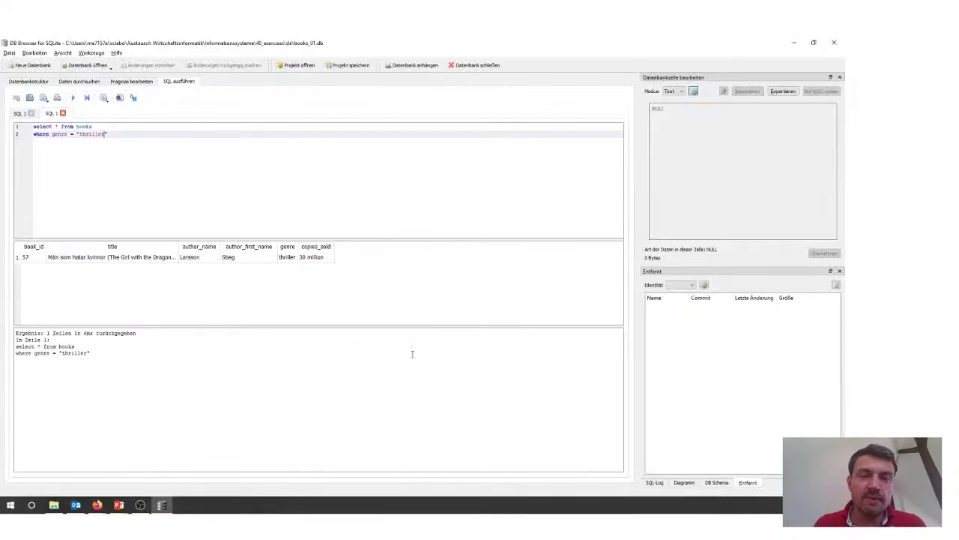
{"action": "left_click", "coordinate": [79, 81]}
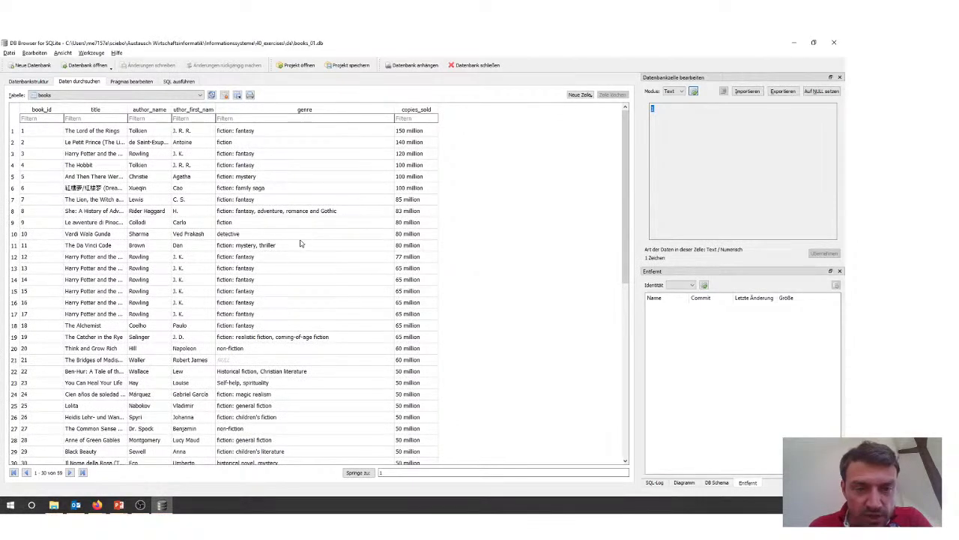
{"action": "left_click", "coordinate": [310, 371]}
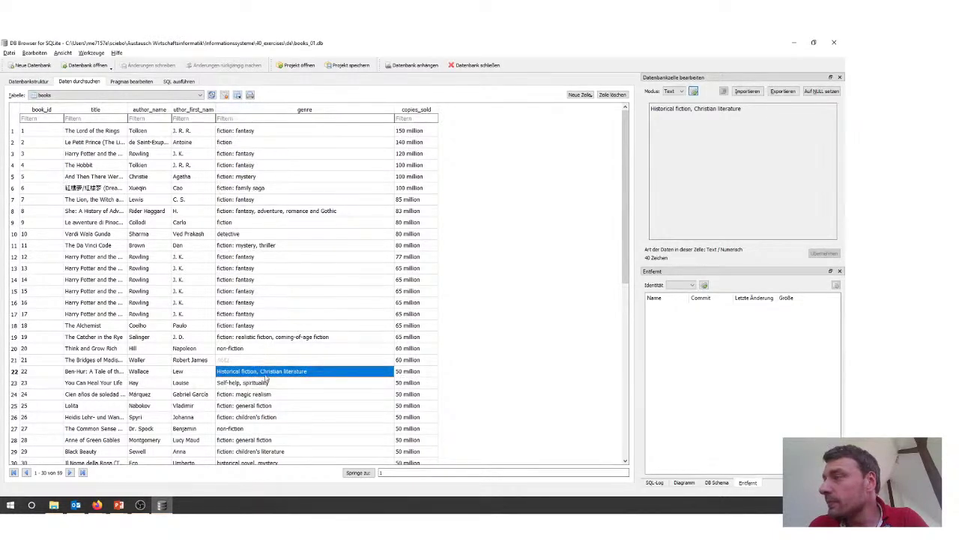
{"action": "scroll", "coordinate": [267, 385], "scroll_direction": "down", "scroll_amount": 5}
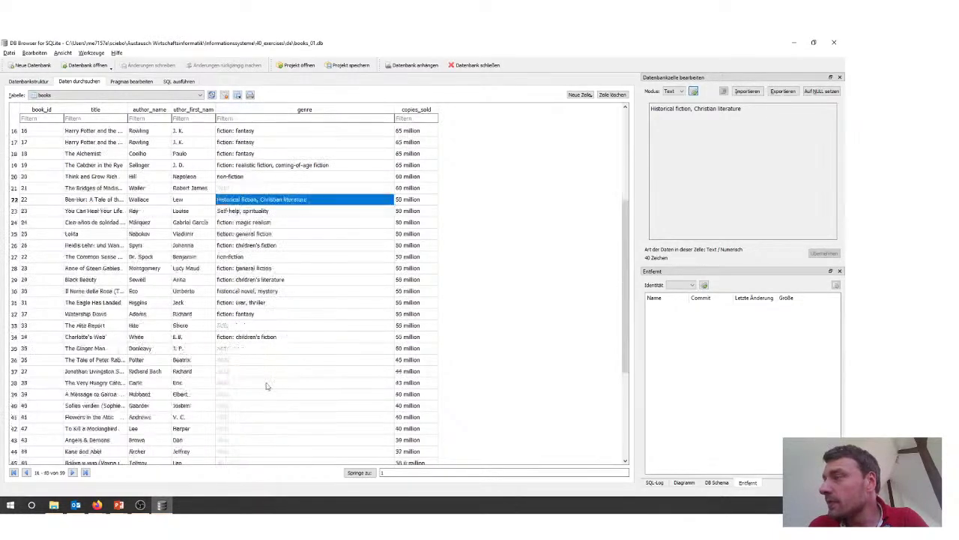
{"action": "left_click", "coordinate": [267, 281]}
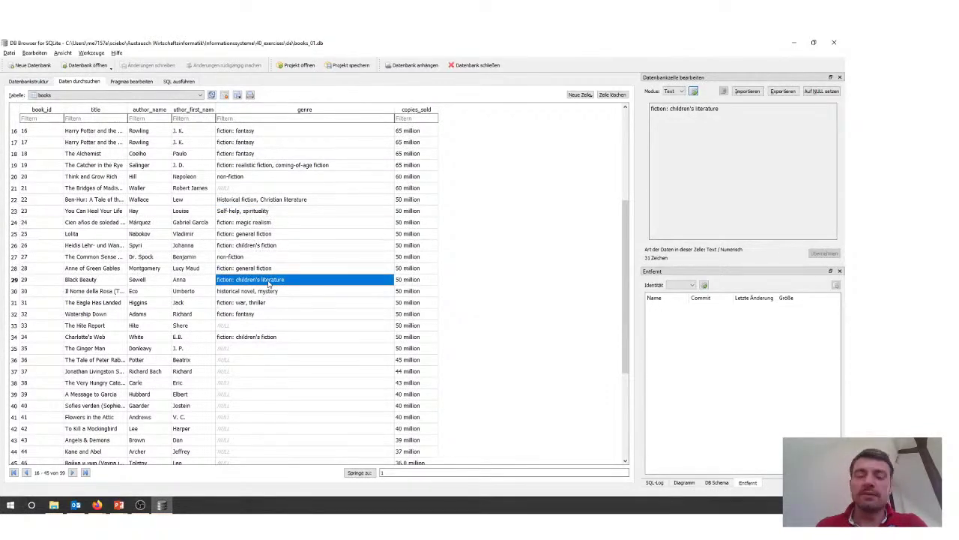
{"action": "left_click", "coordinate": [260, 339]}
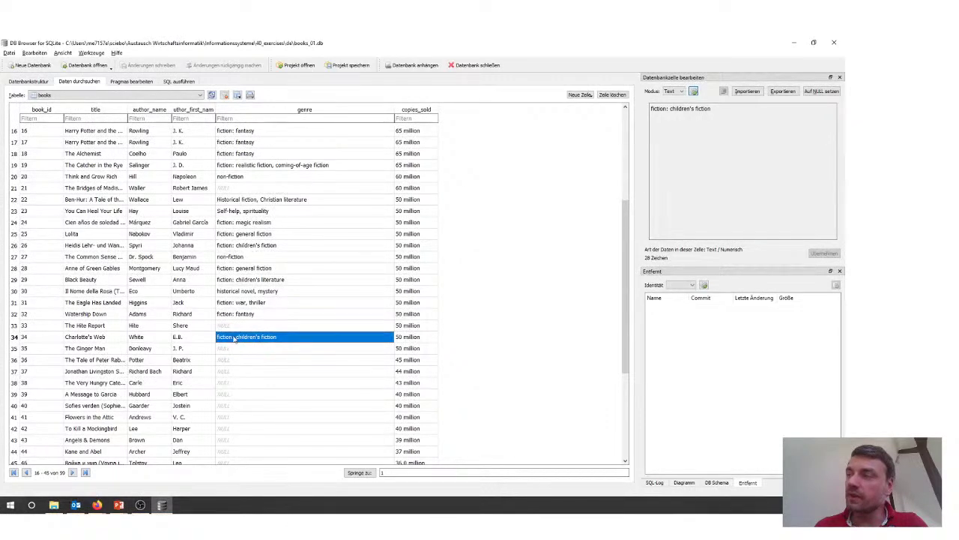
{"action": "scroll", "coordinate": [262, 343], "scroll_direction": "down", "scroll_amount": 5}
{"action": "scroll", "coordinate": [262, 342], "scroll_direction": "up", "scroll_amount": 9}
{"action": "scroll", "coordinate": [262, 342], "scroll_direction": "down", "scroll_amount": 5}
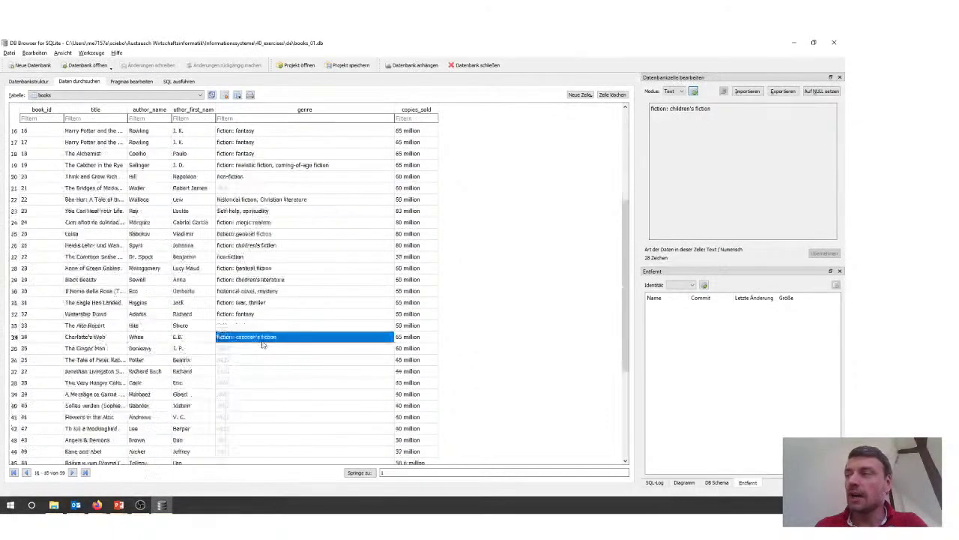
{"action": "scroll", "coordinate": [262, 344], "scroll_direction": "up", "scroll_amount": 5}
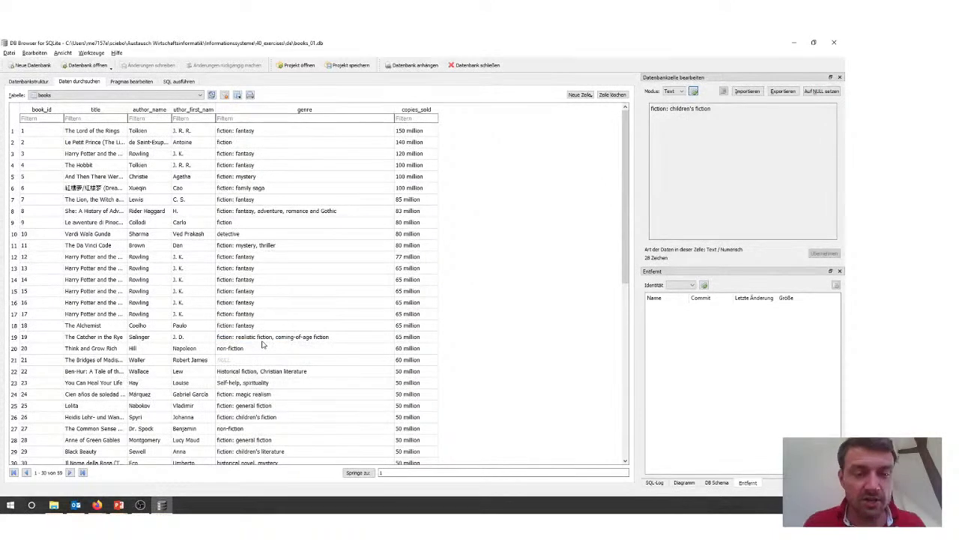
{"action": "scroll", "coordinate": [269, 338], "scroll_direction": "down", "scroll_amount": 5}
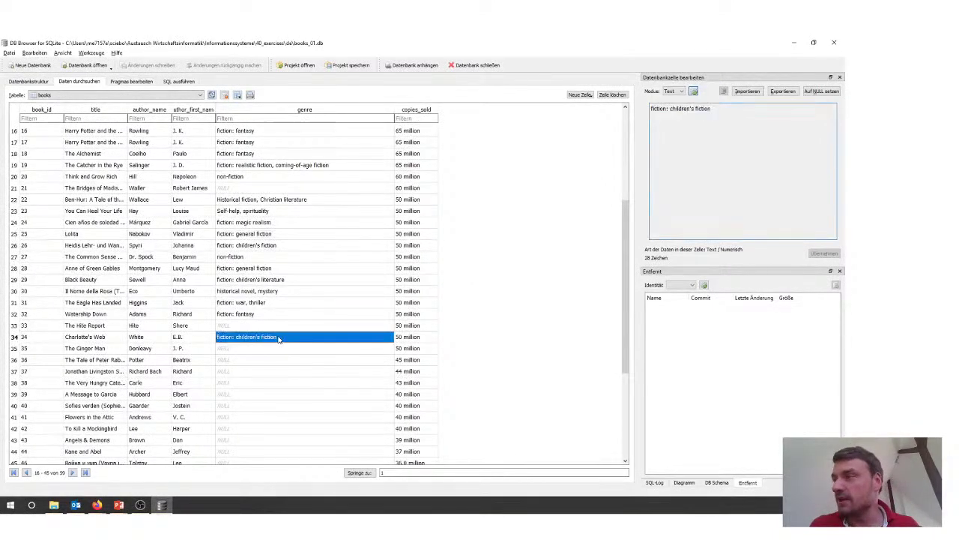
Step: Copy the genre value of Charlotte's Web from the books table
{"action": "right_click", "coordinate": [278, 339]}
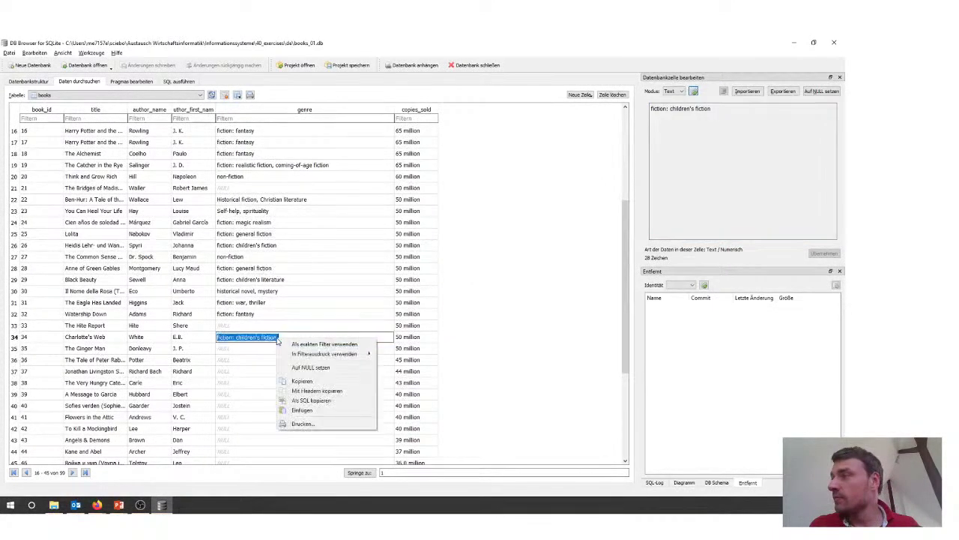
{"action": "left_click", "coordinate": [302, 382]}
{"action": "left_click", "coordinate": [289, 362]}
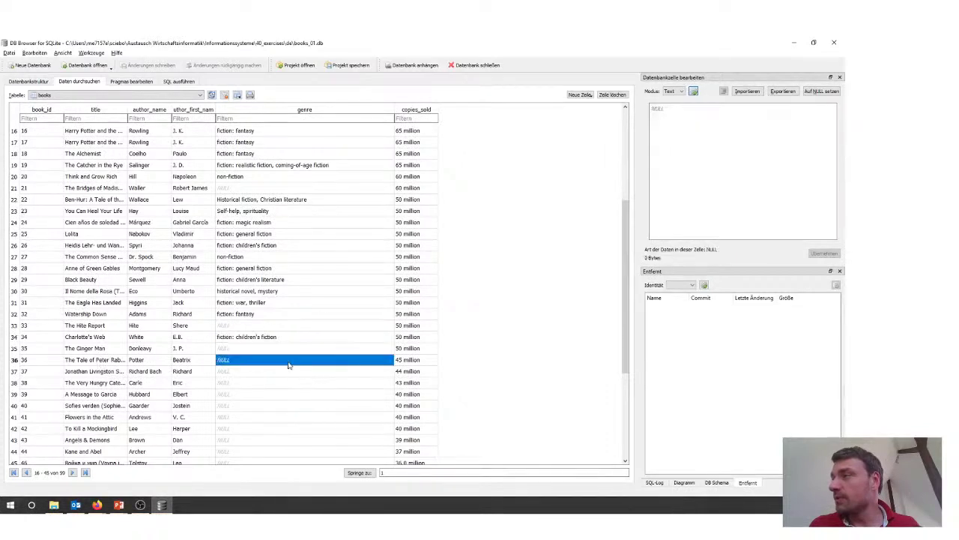
Step: Return to the SQL editor and replace the thriller query with the statement start "update books"
{"action": "left_click", "coordinate": [131, 81]}
{"action": "left_click", "coordinate": [170, 82]}
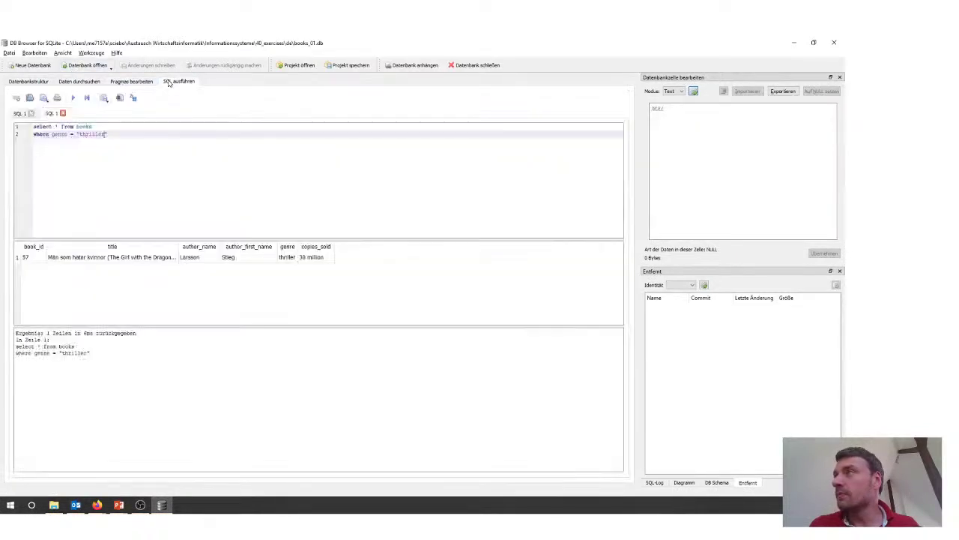
{"action": "left_click_drag", "start_coordinate": [107, 135], "coordinate": [28, 126]}
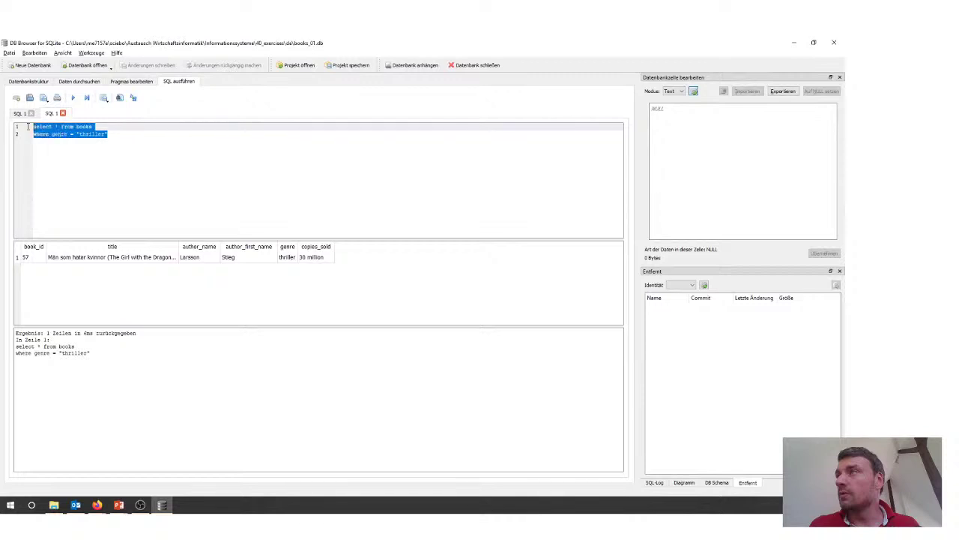
{"action": "key", "text": "BackSpace"}
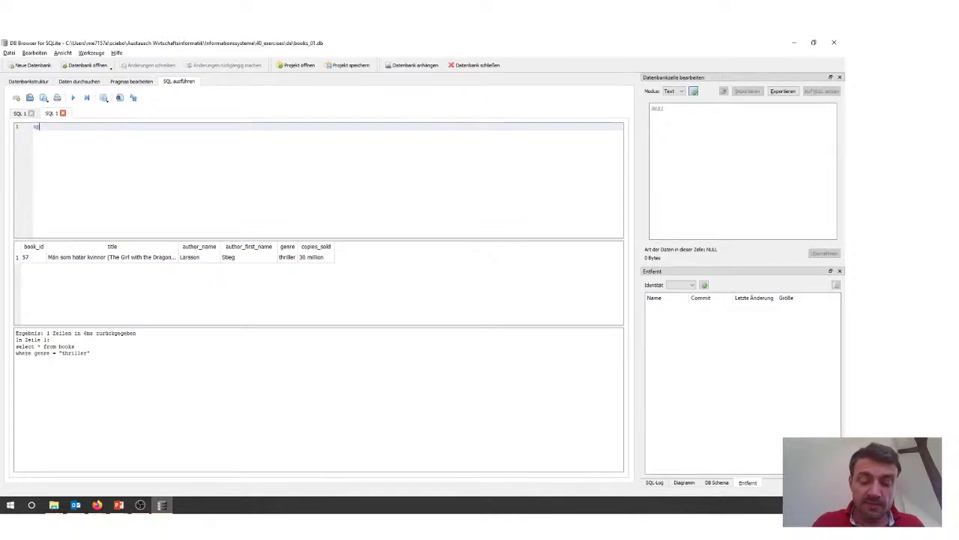
{"action": "type", "text": "update b"}
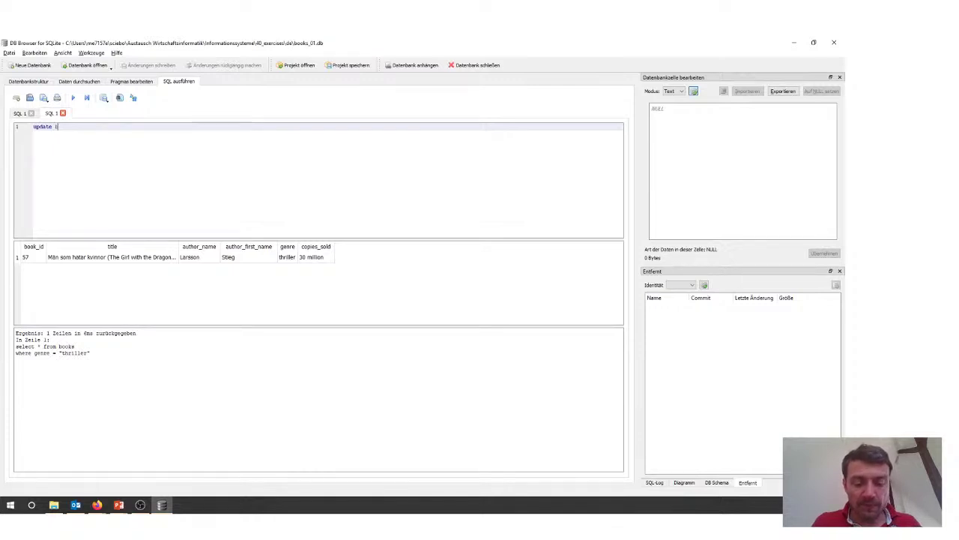
{"action": "type", "text": "ooks"}
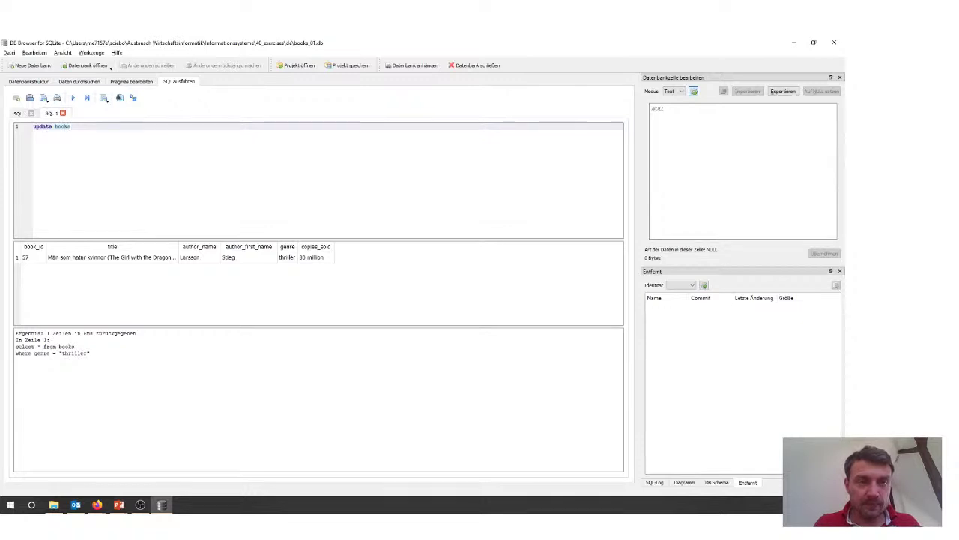
Step: Try running the statement as "update genre from books" and begin a where clause below it
{"action": "key", "text": "shift+Left"}
{"action": "key", "text": "shift+Left"}
{"action": "key", "text": "shift+Left"}
{"action": "key", "text": "shift+Left"}
{"action": "key", "text": "shift+Left"}
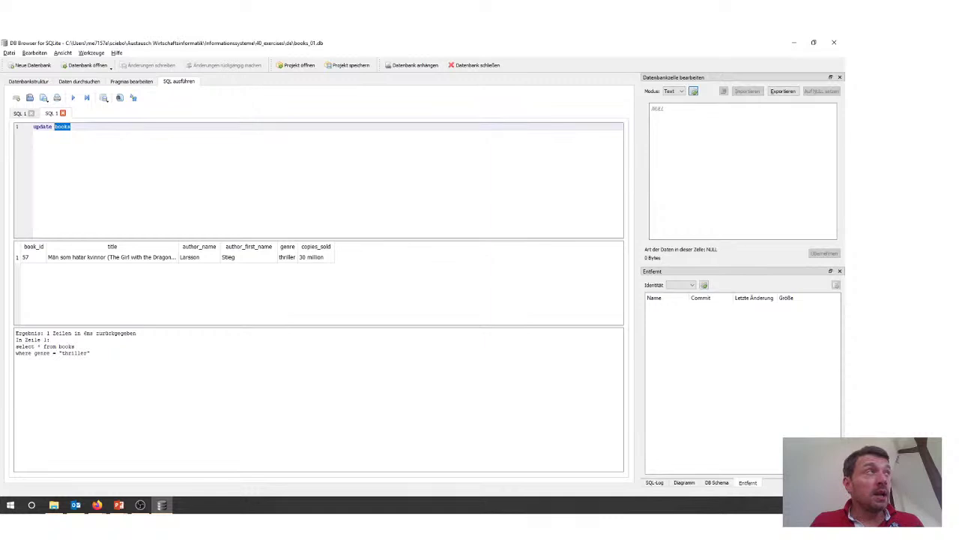
{"action": "type", "text": "genre"}
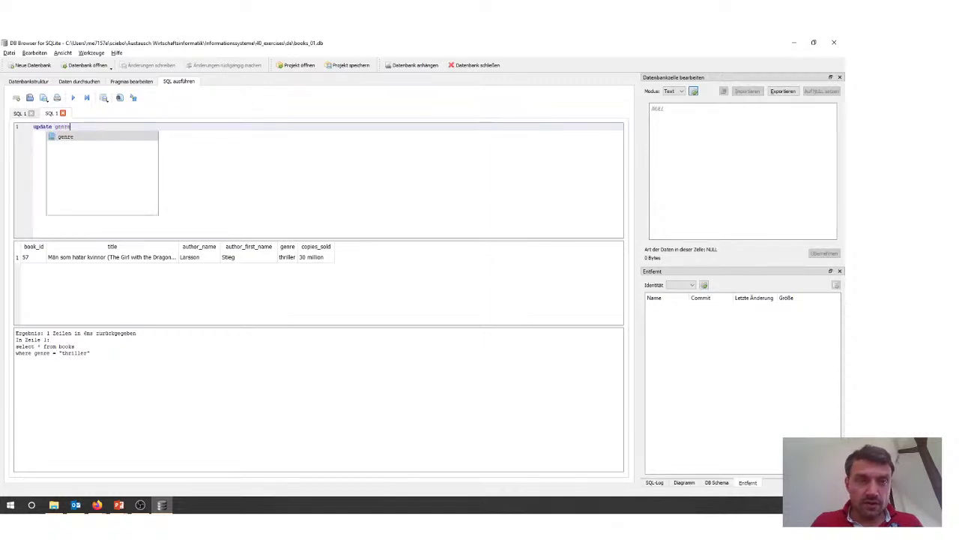
{"action": "type", "text": " from "}
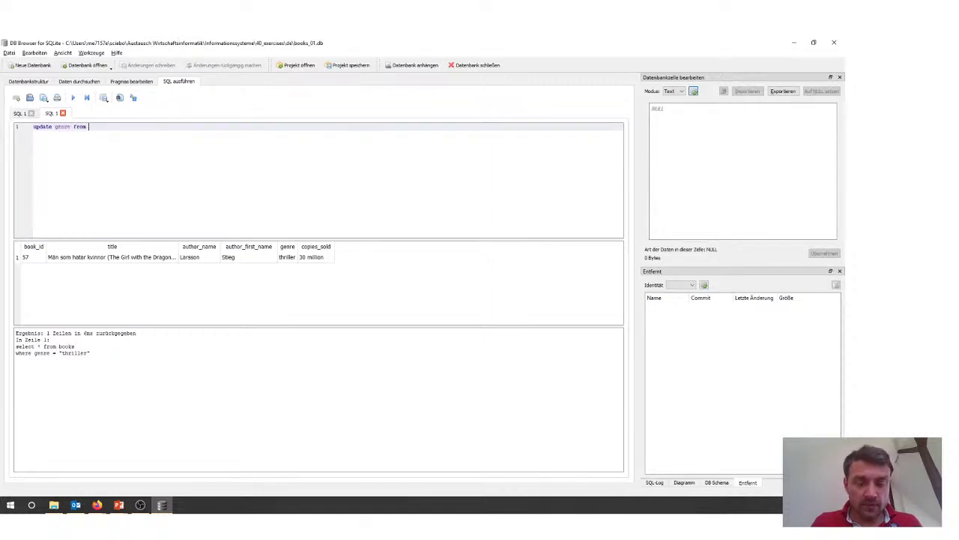
{"action": "type", "text": "iooks"}
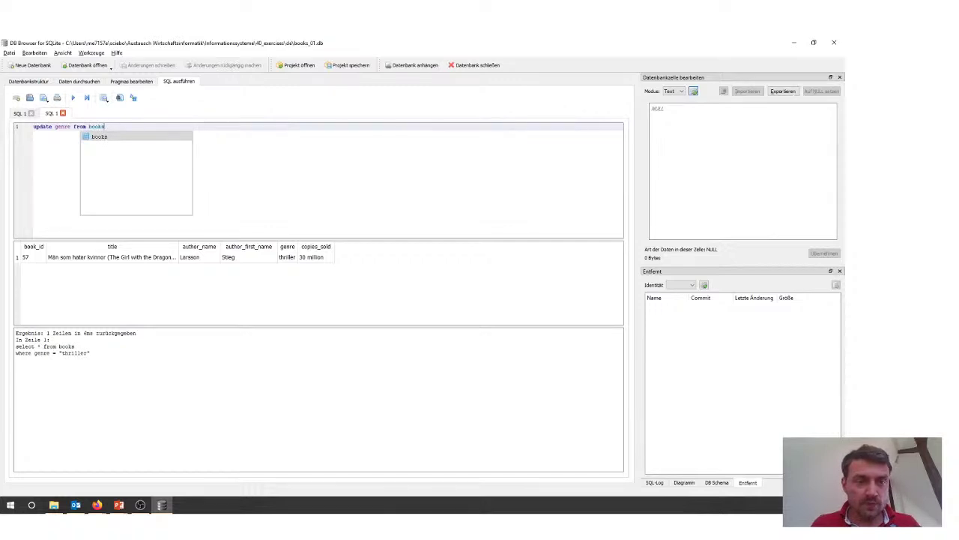
{"action": "key", "text": "ctrl+Return"}
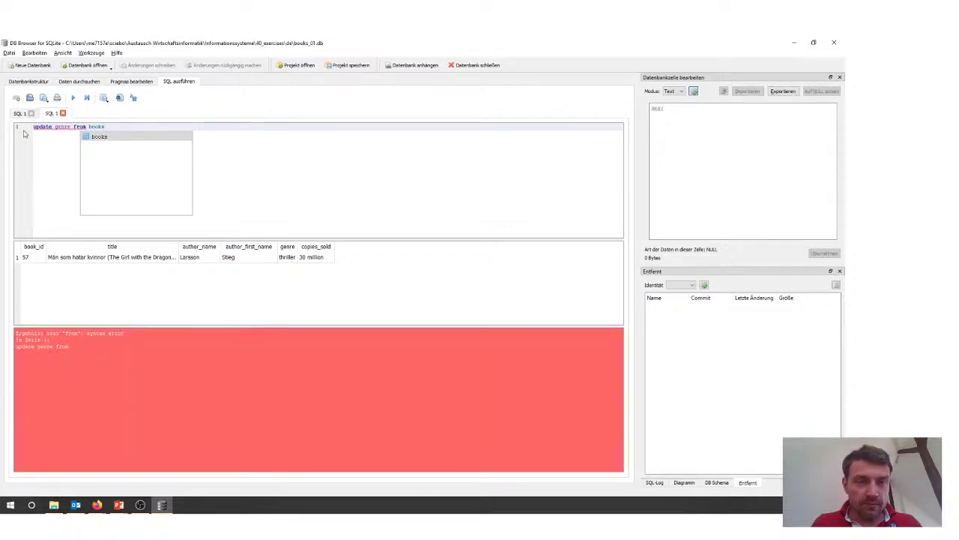
{"action": "key", "text": "Escape"}
{"action": "key", "text": "Return"}
{"action": "type", "text": "where"}
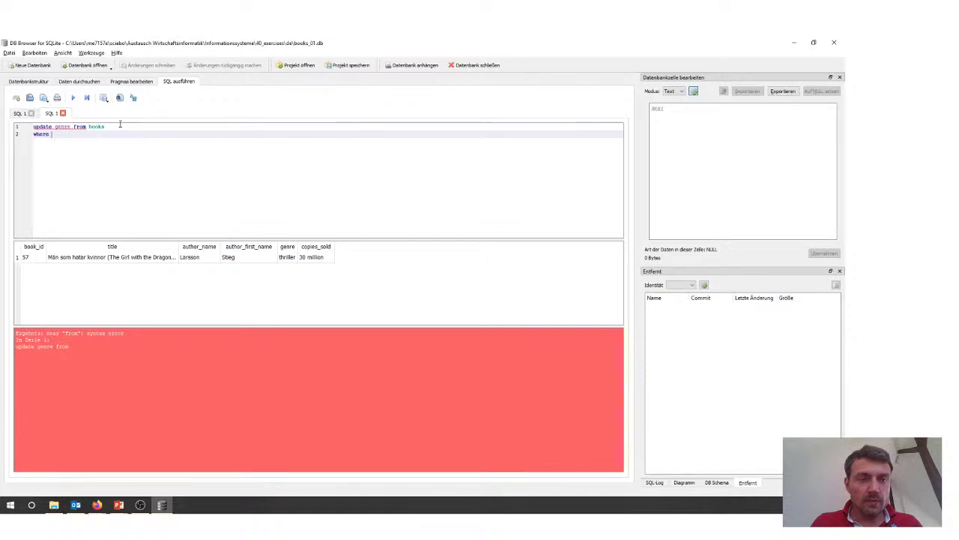
Step: Remove the where clause and the "genre from" wording so the statement reads "update books"
{"action": "key", "text": "BackSpace"}
{"action": "key", "text": "BackSpace"}
{"action": "key", "text": "BackSpace"}
{"action": "key", "text": "BackSpace"}
{"action": "key", "text": "BackSpace"}
{"action": "key", "text": "BackSpace"}
{"action": "key", "text": "BackSpace"}
{"action": "key", "text": "BackSpace"}
{"action": "key", "text": "BackSpace"}
{"action": "key", "text": "BackSpace"}
{"action": "key", "text": "BackSpace"}
{"action": "key", "text": "BackSpace"}
{"action": "key", "text": "BackSpace"}
{"action": "key", "text": "BackSpace"}
{"action": "key", "text": "BackSpace"}
{"action": "key", "text": "BackSpace"}
{"action": "key", "text": "BackSpace"}
{"action": "key", "text": "BackSpace"}
{"action": "key", "text": "BackSpace"}
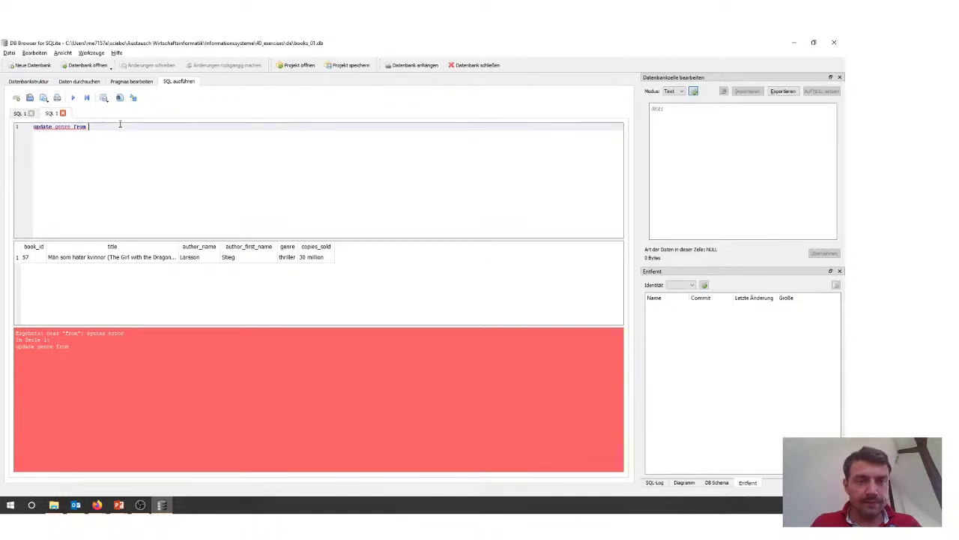
{"action": "type", "text": "books"}
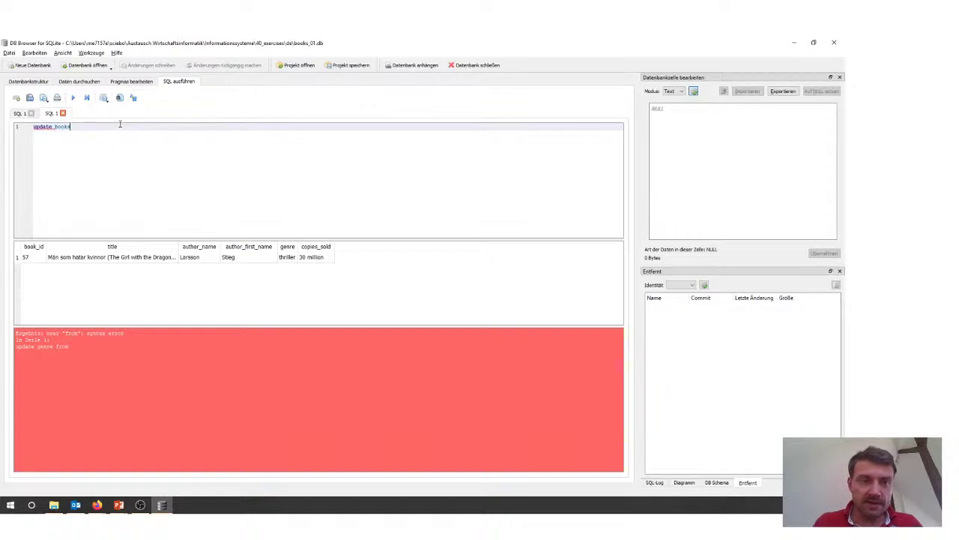
Step: Add the line set genre = "children" to the update statement
{"action": "key", "text": "Return"}
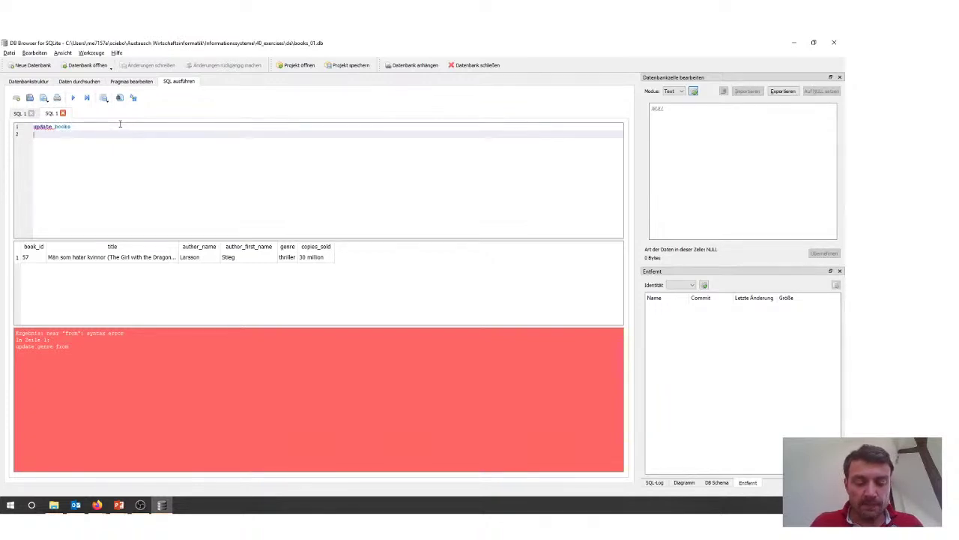
{"action": "type", "text": "set "}
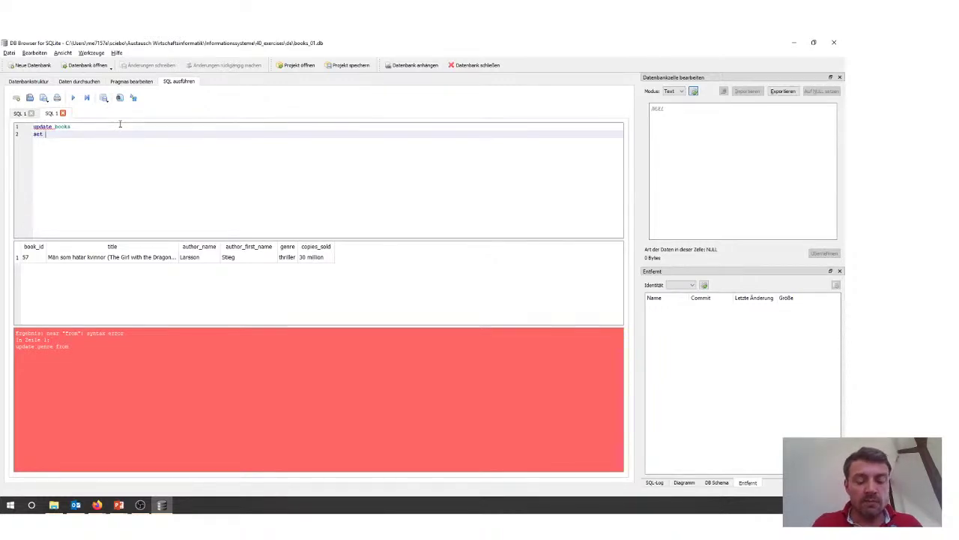
{"action": "type", "text": "genre"}
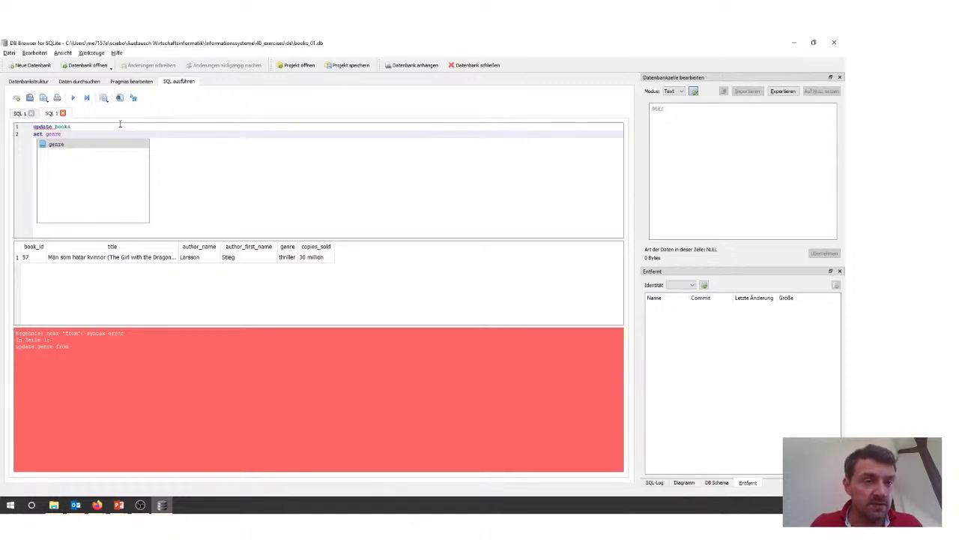
{"action": "type", "text": " = '"}
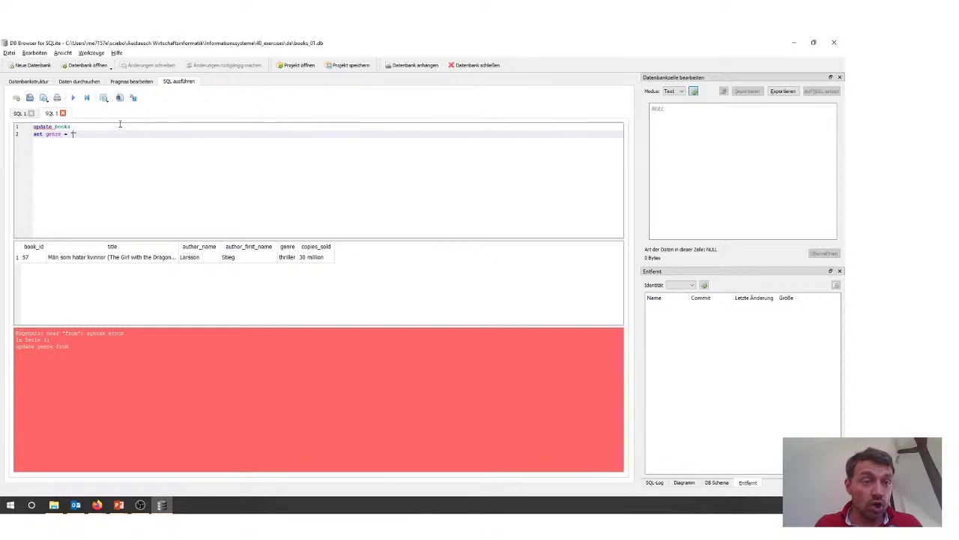
{"action": "type", "text": "children"}
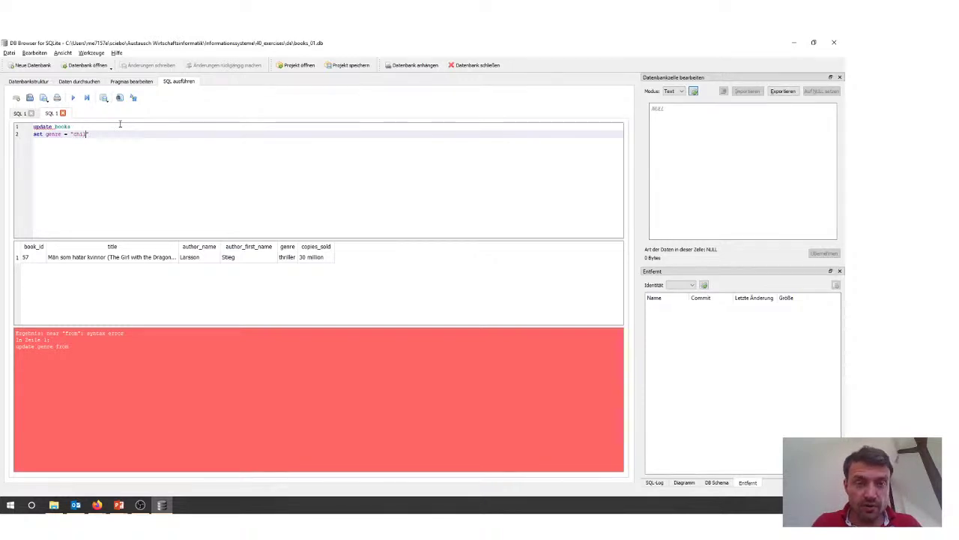
{"action": "type", "text": "\""}
{"action": "key", "text": "Return"}
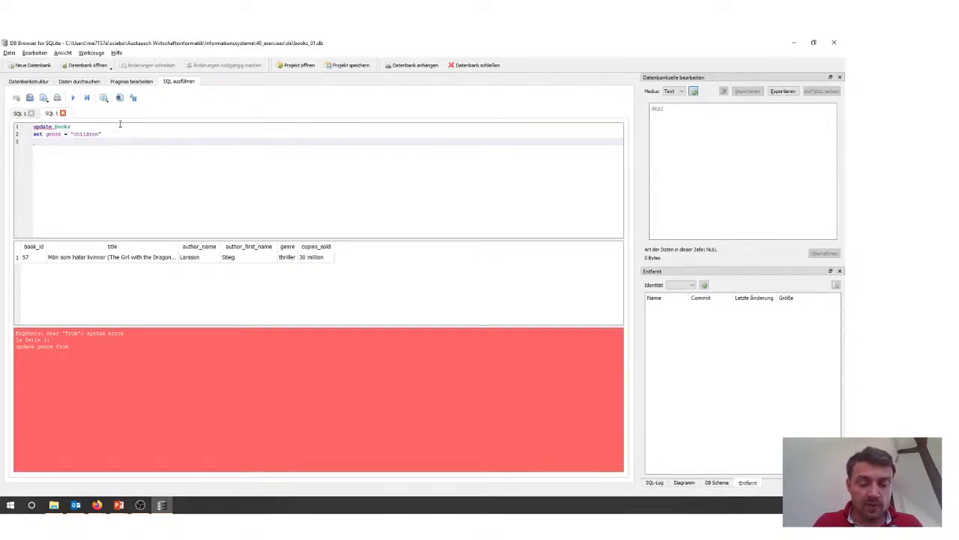
Step: Add the condition where genre LIKE "%children%" to the update statement and check its lines
{"action": "type", "text": "where b"}
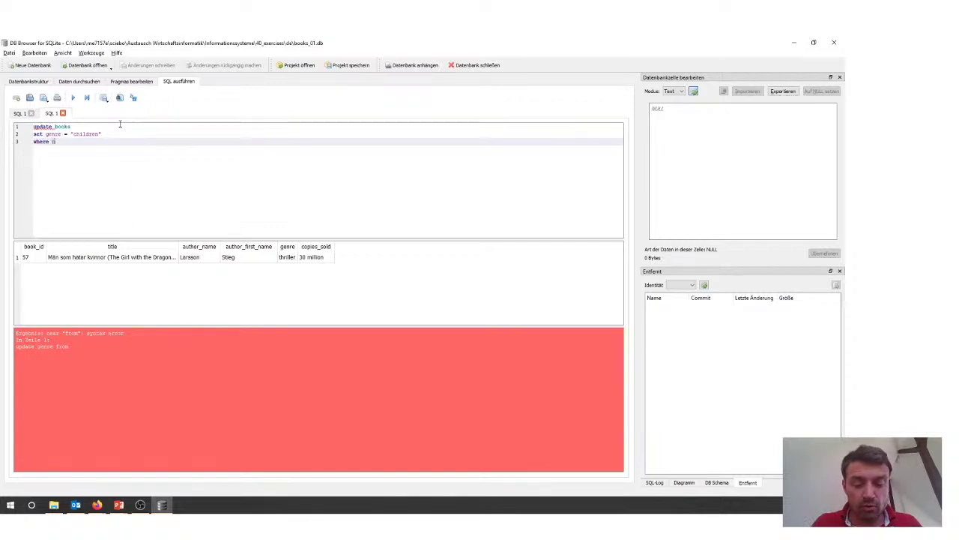
{"action": "type", "text": "oo"}
{"action": "key", "text": "BackSpace"}
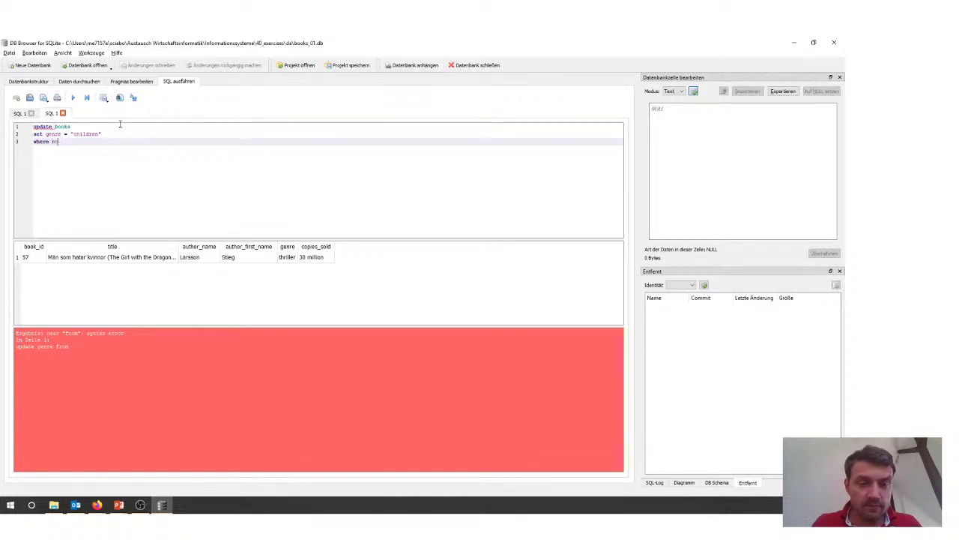
{"action": "key", "text": "BackSpace"}
{"action": "key", "text": "BackSpace"}
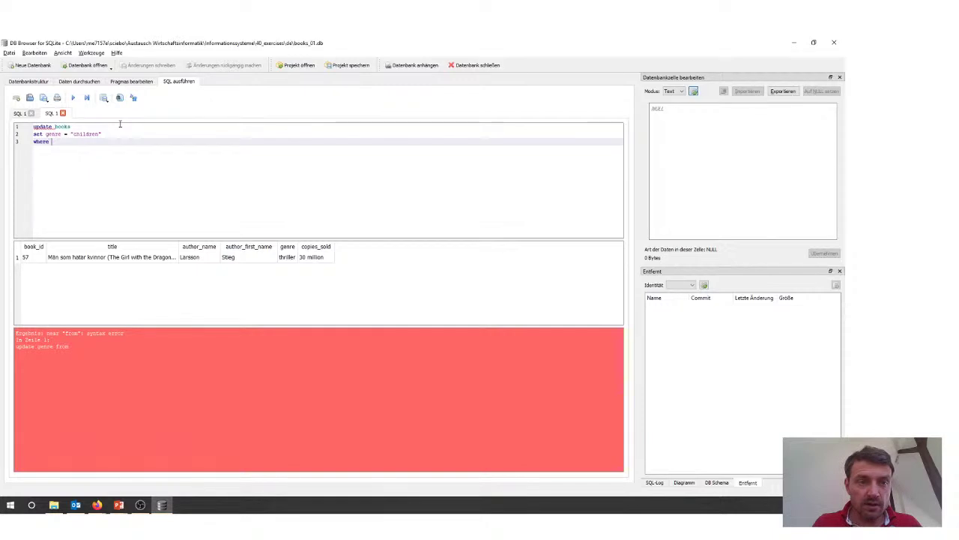
{"action": "type", "text": "genre "}
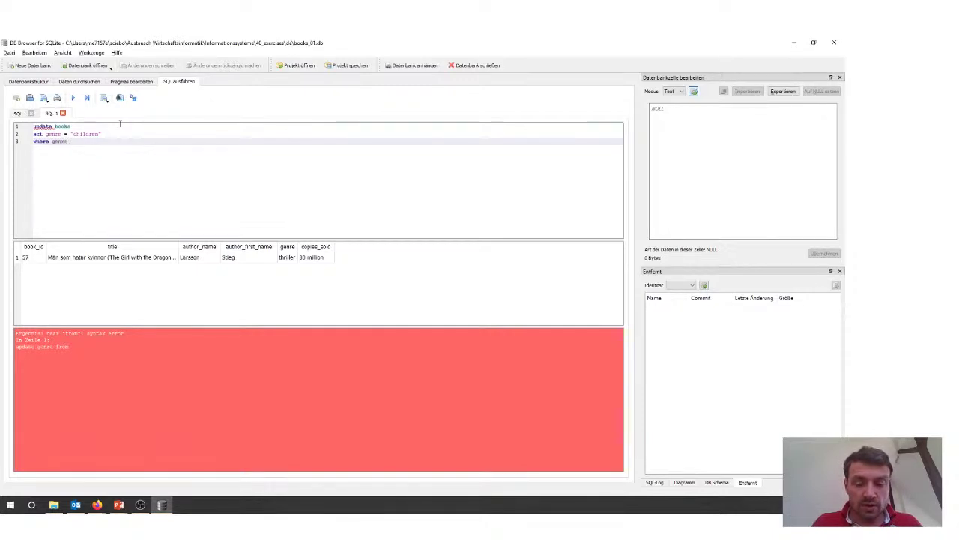
{"action": "type", "text": "LIKE "}
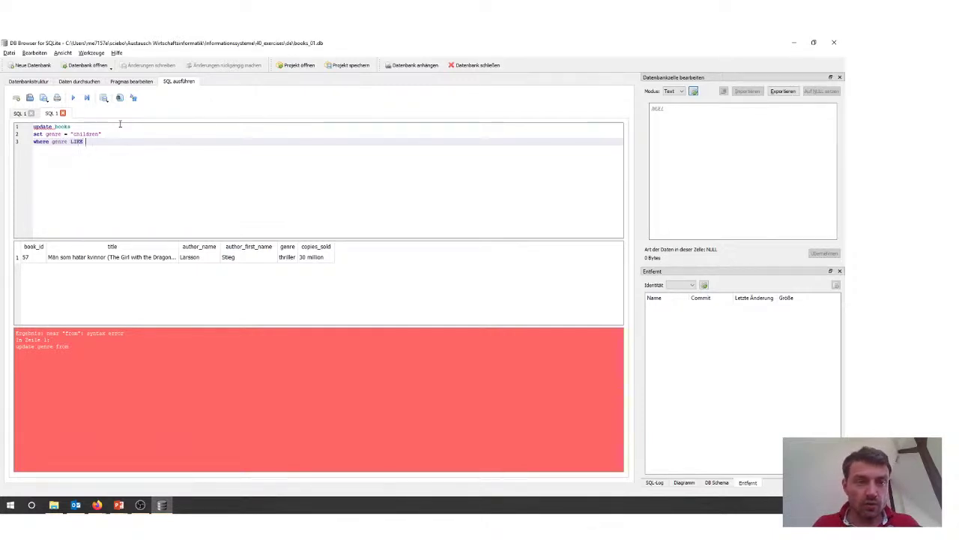
{"action": "type", "text": "\"\""}
{"action": "key", "text": "Left"}
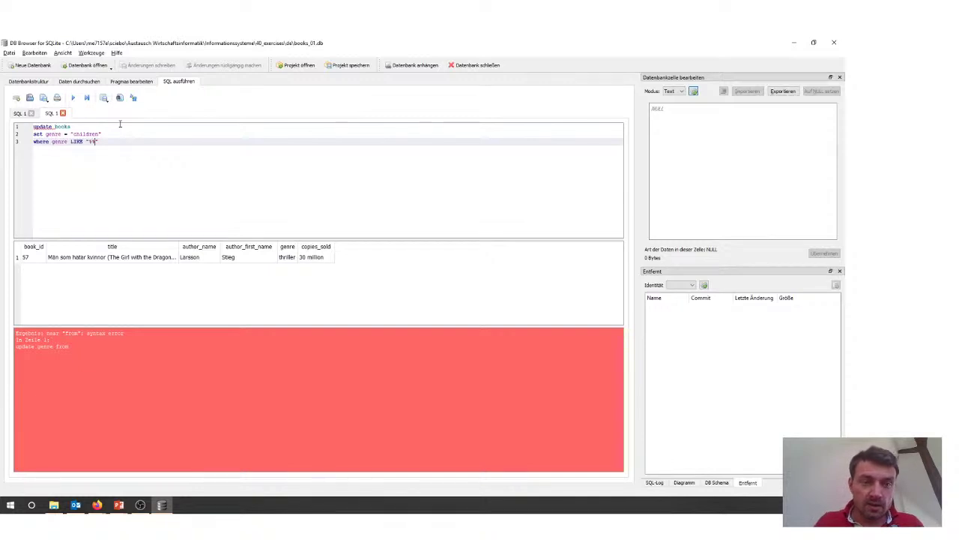
{"action": "type", "text": "%children%"}
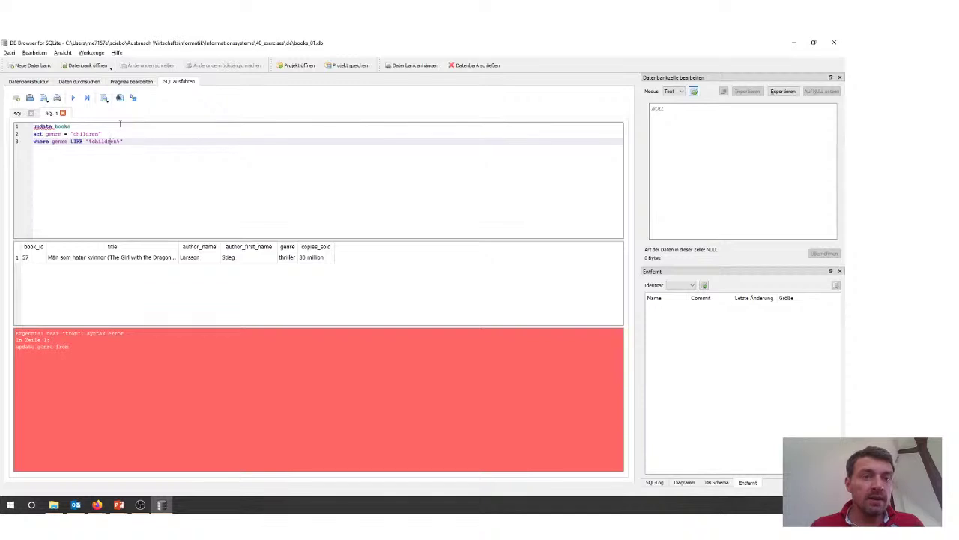
{"action": "key", "text": "End"}
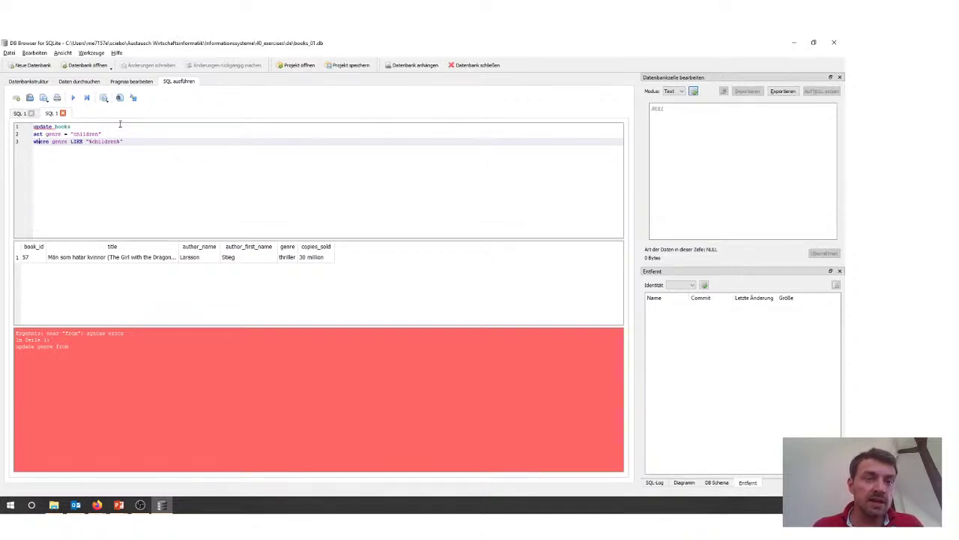
{"action": "key", "text": "Up"}
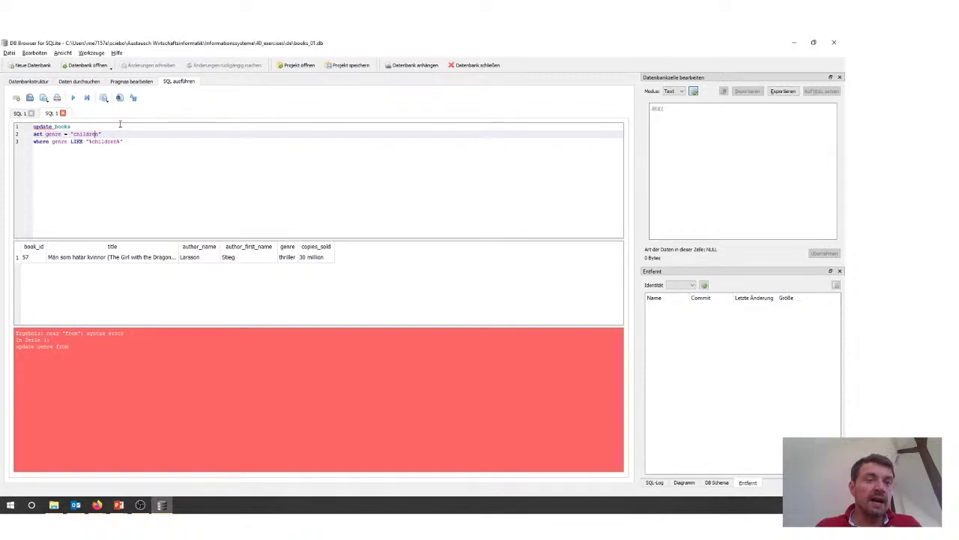
{"action": "key", "text": "Down"}
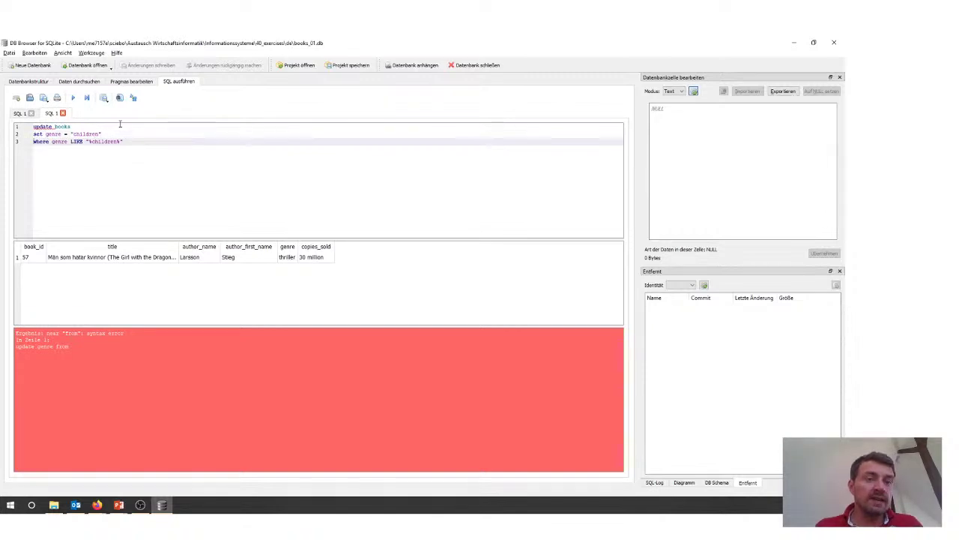
Step: Browse the books table and examine the differing genre entries of the children's books that the update would match
{"action": "left_click", "coordinate": [79, 81]}
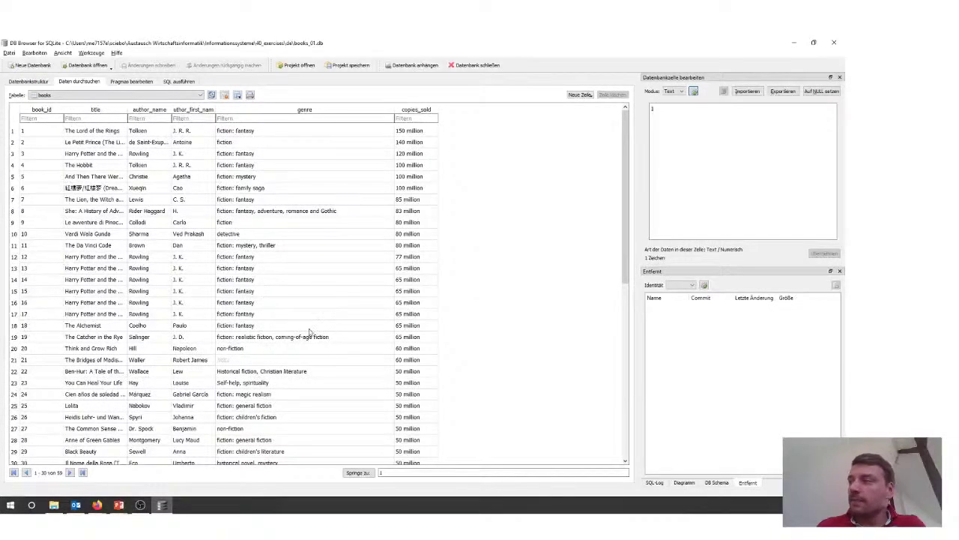
{"action": "scroll", "coordinate": [311, 335], "scroll_direction": "down", "scroll_amount": 5}
{"action": "left_click", "coordinate": [274, 281]}
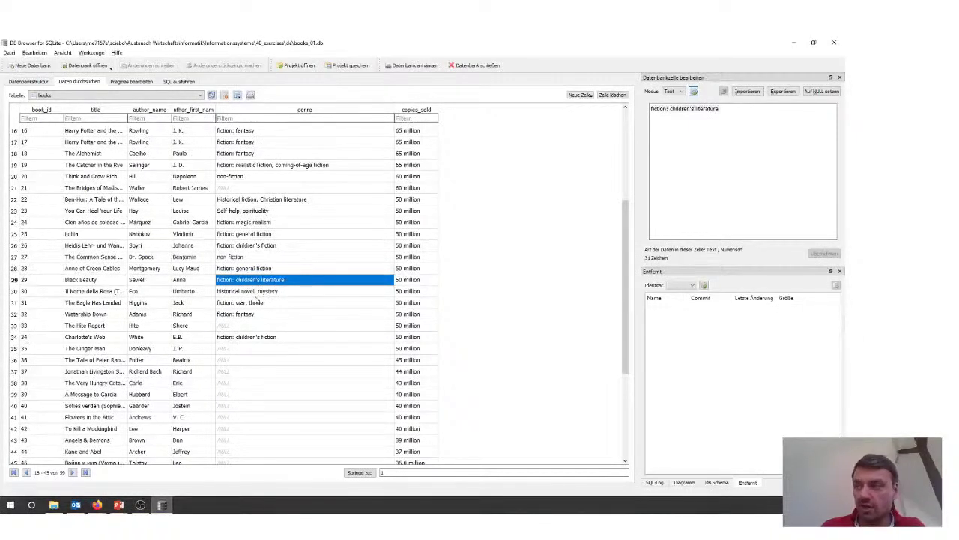
{"action": "left_click", "coordinate": [259, 337]}
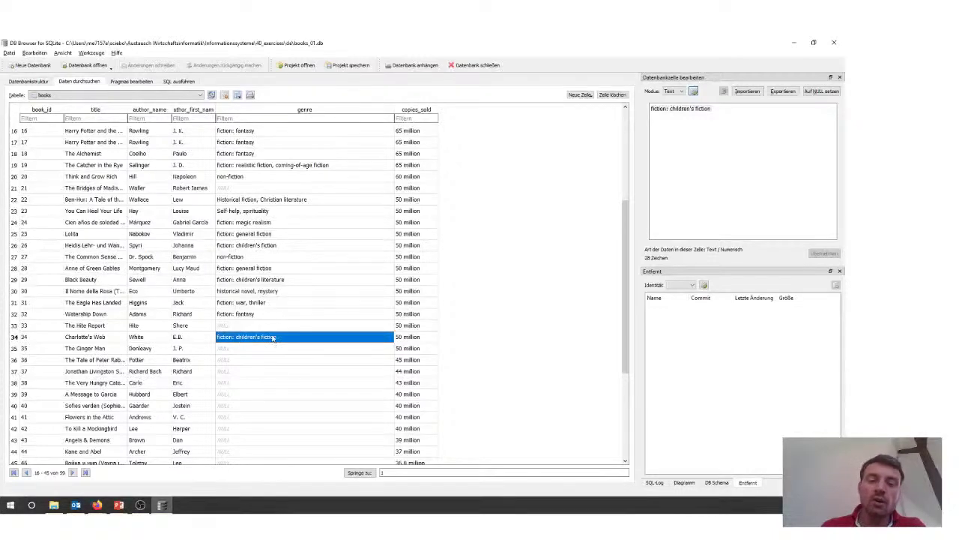
{"action": "scroll", "coordinate": [270, 339], "scroll_direction": "down", "scroll_amount": 5}
{"action": "scroll", "coordinate": [266, 339], "scroll_direction": "up", "scroll_amount": 5}
{"action": "scroll", "coordinate": [267, 338], "scroll_direction": "up", "scroll_amount": 5}
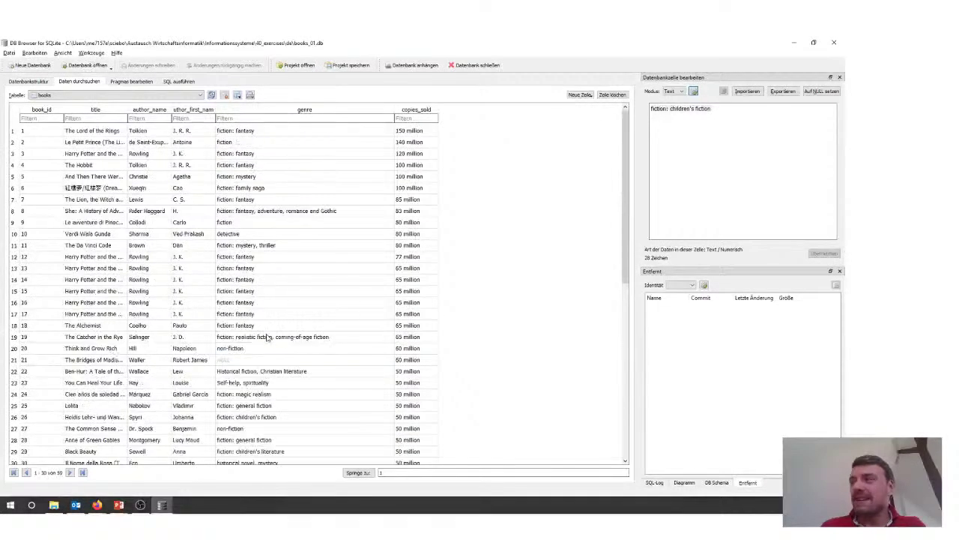
Step: Browse the genres in the books table and change the genre of the book with book_id 10 to "detective, children"
{"action": "scroll", "coordinate": [266, 338], "scroll_direction": "down", "scroll_amount": 5}
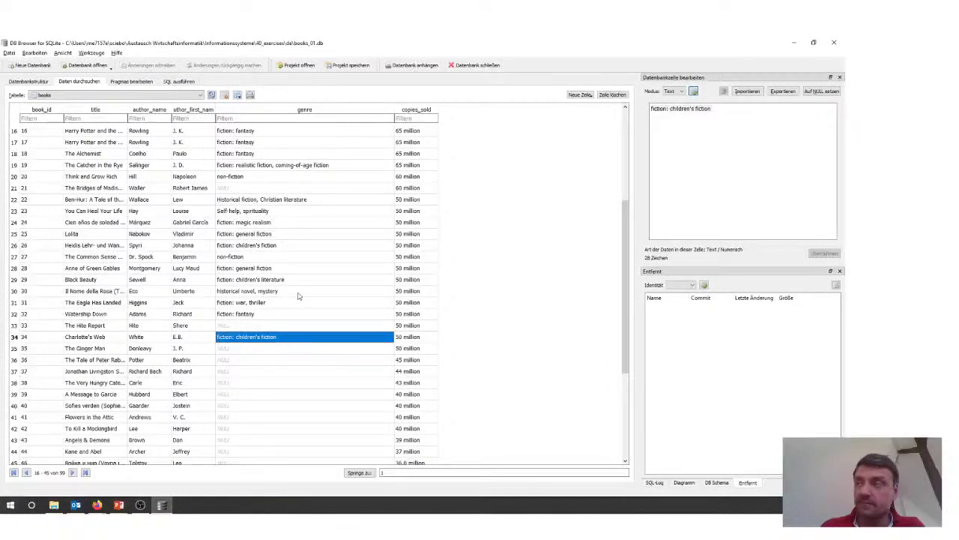
{"action": "scroll", "coordinate": [301, 298], "scroll_direction": "up", "scroll_amount": 5}
{"action": "left_click", "coordinate": [283, 213]}
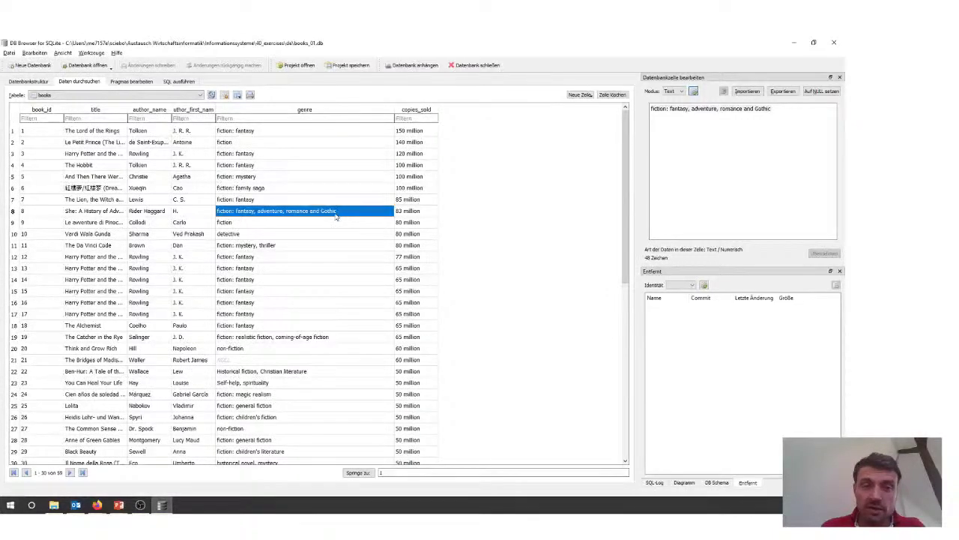
{"action": "left_click", "coordinate": [245, 235]}
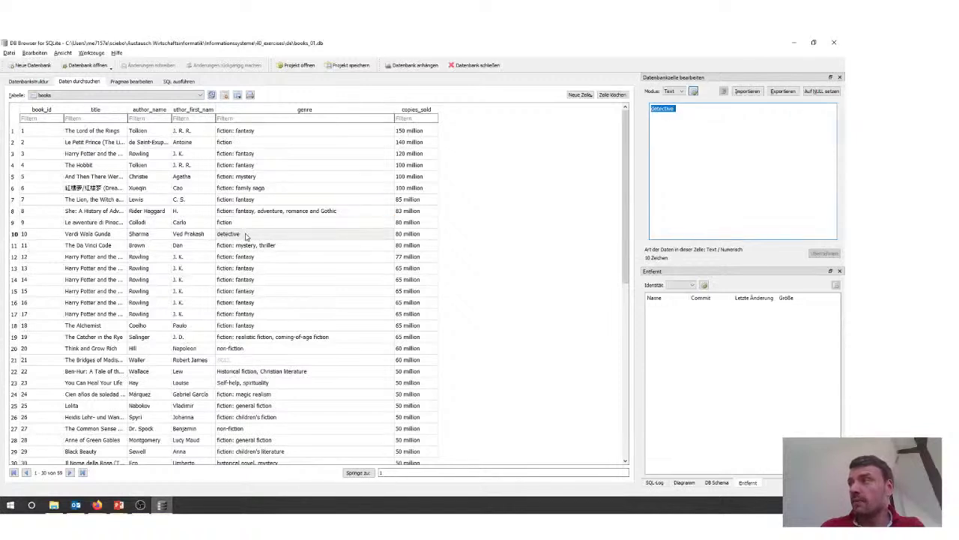
{"action": "double_click", "coordinate": [245, 236]}
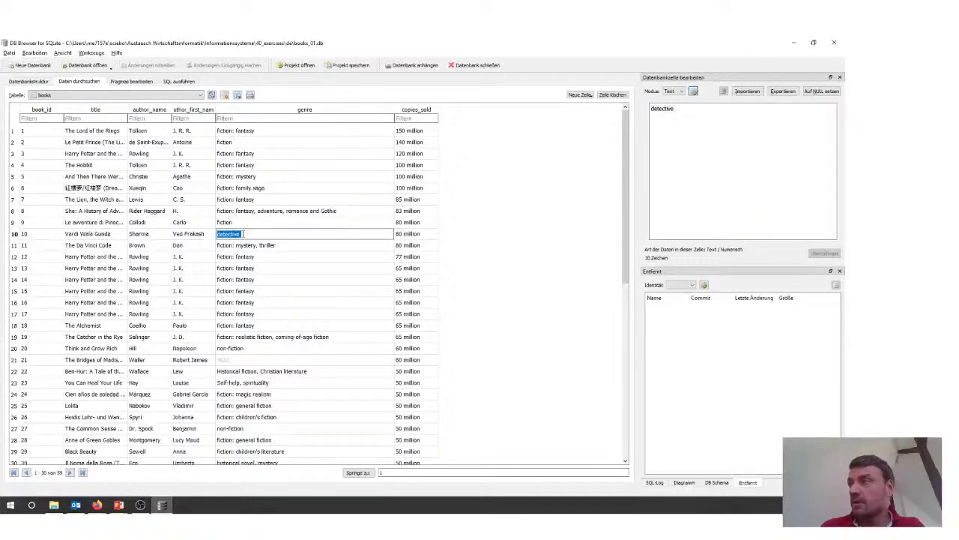
{"action": "type", "text": "detective"}
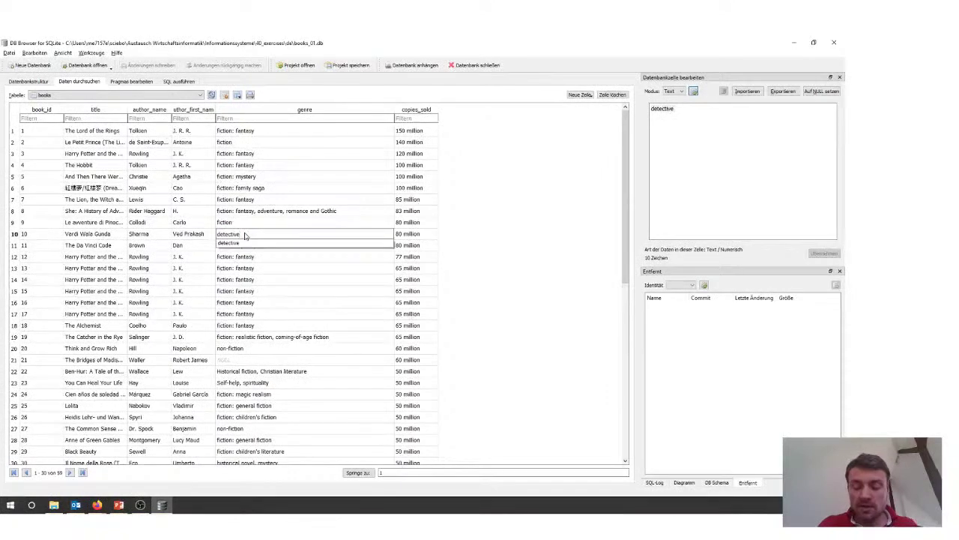
{"action": "type", "text": ", children"}
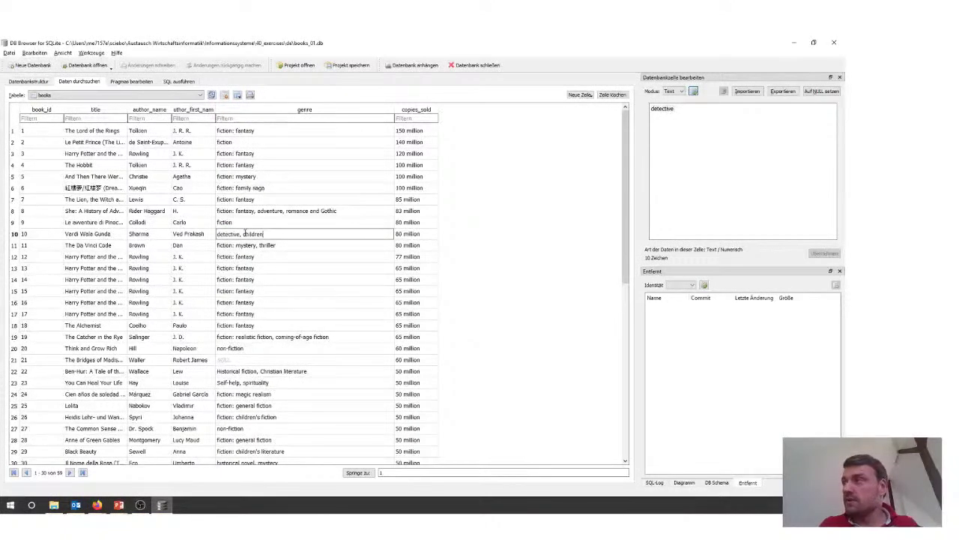
{"action": "left_click", "coordinate": [248, 256]}
{"action": "left_click", "coordinate": [258, 236]}
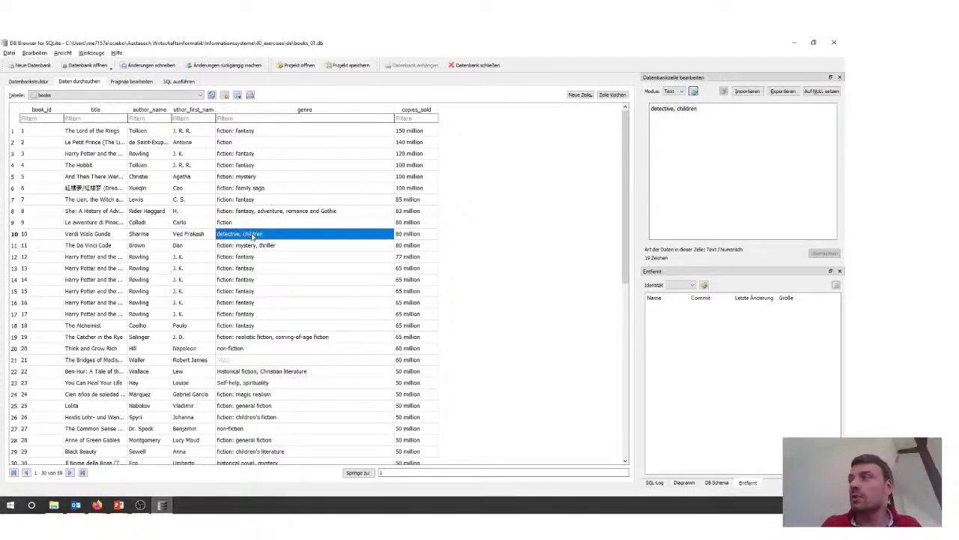
{"action": "left_click", "coordinate": [252, 245]}
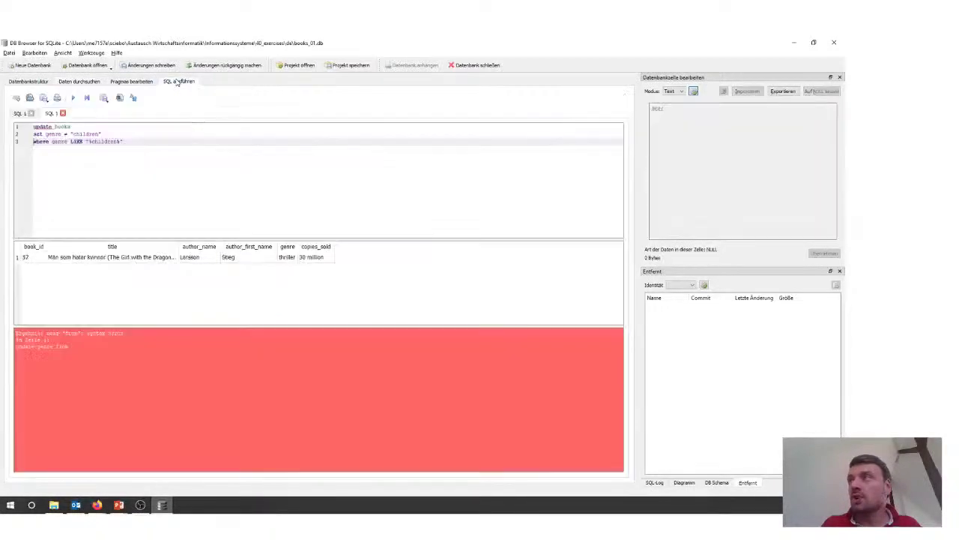
Step: Go through the update statement that sets genre to "children" where genre LIKE "%children%" and execute it
{"action": "left_click", "coordinate": [178, 81]}
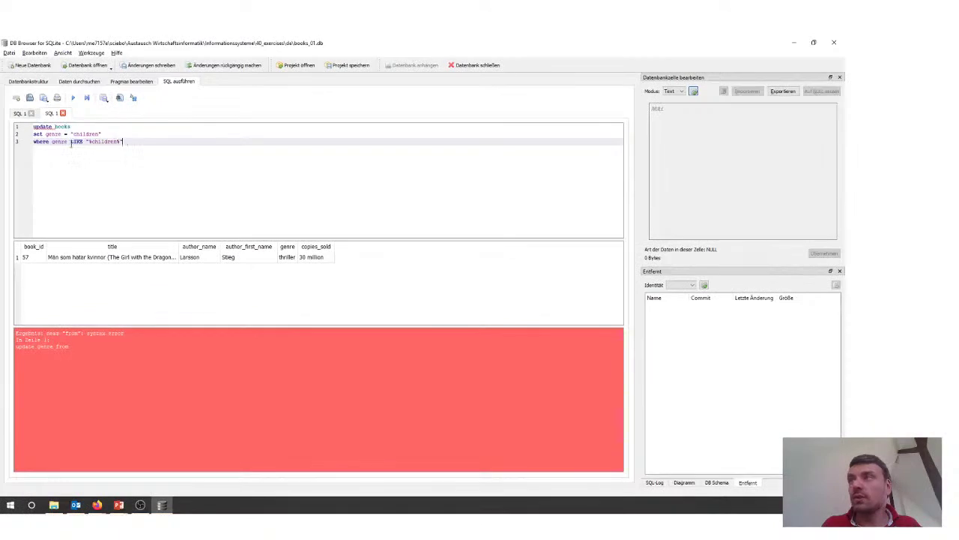
{"action": "left_click_drag", "start_coordinate": [39, 126], "coordinate": [111, 134]}
{"action": "left_click", "coordinate": [105, 134]}
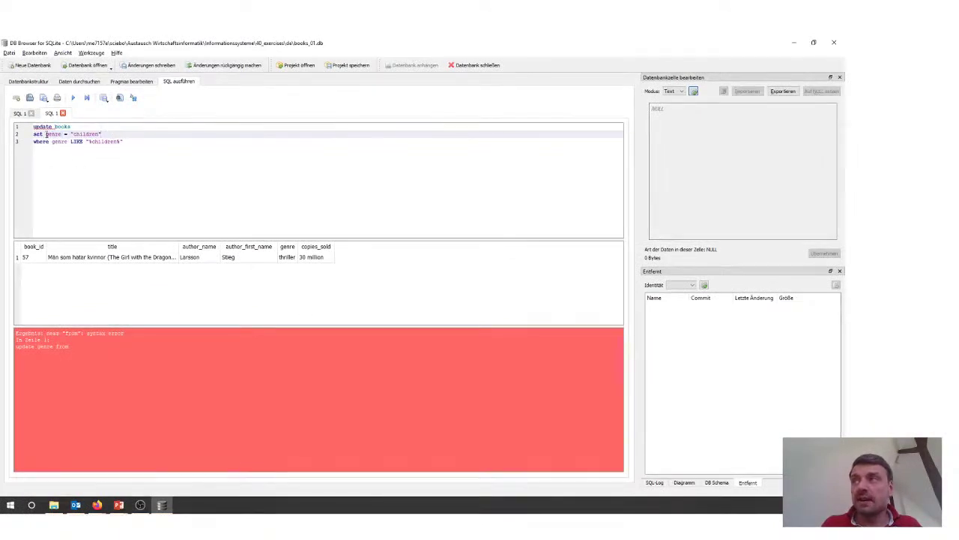
{"action": "double_click", "coordinate": [52, 134]}
{"action": "left_click", "coordinate": [84, 133]}
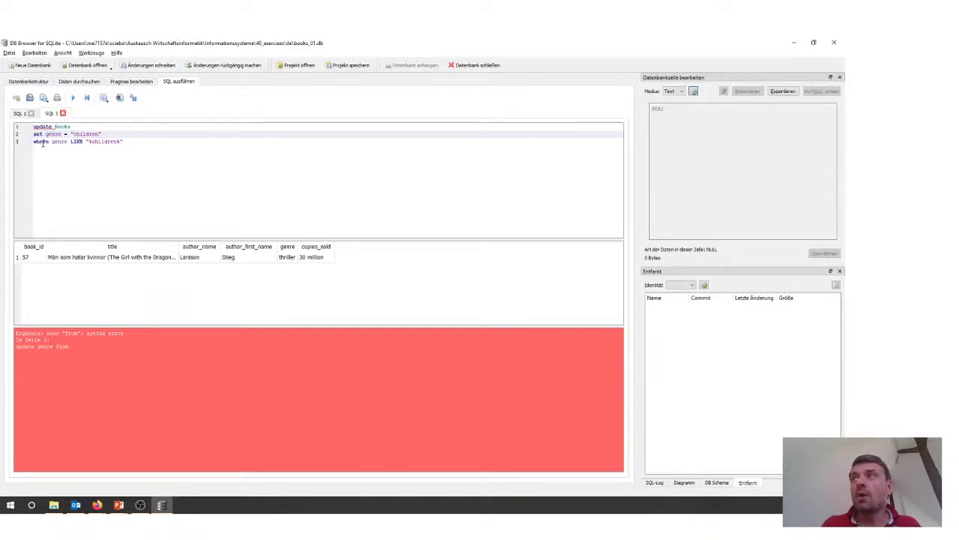
{"action": "double_click", "coordinate": [75, 141]}
{"action": "left_click", "coordinate": [86, 141]}
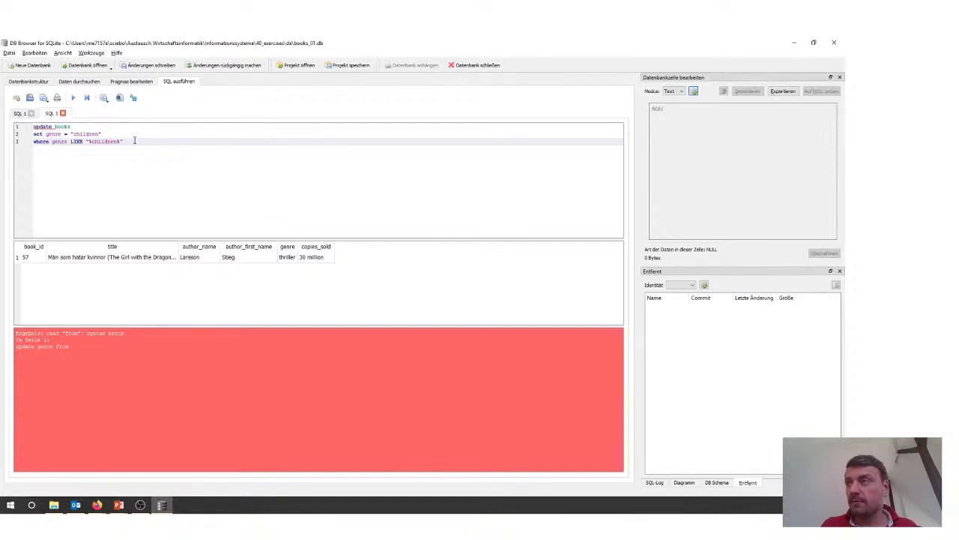
{"action": "left_click", "coordinate": [134, 141]}
{"action": "key", "text": "ctrl+Return"}
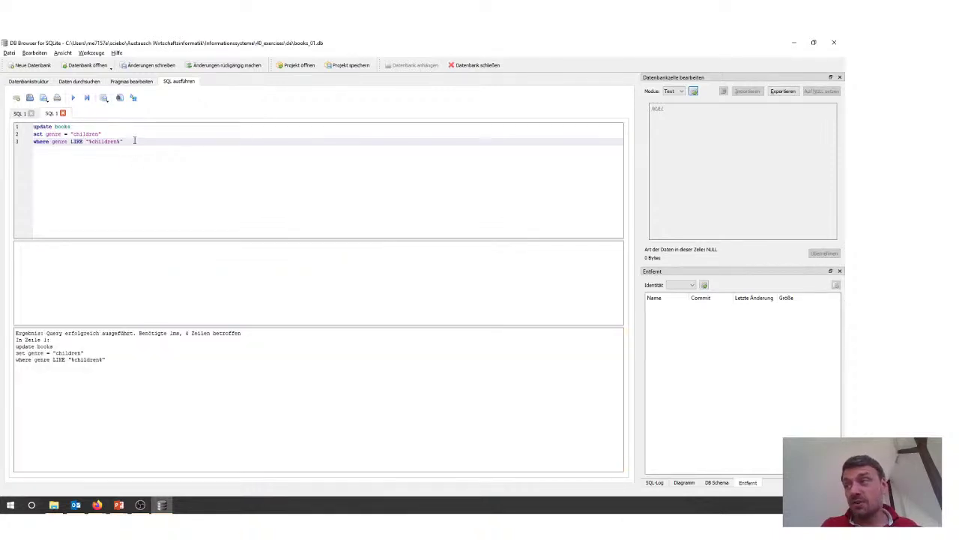
Step: Check how many rows the update affected and the genre of book_id 10 in the table, and return to the Übung 2 slide
{"action": "left_click_drag", "start_coordinate": [184, 333], "coordinate": [254, 337]}
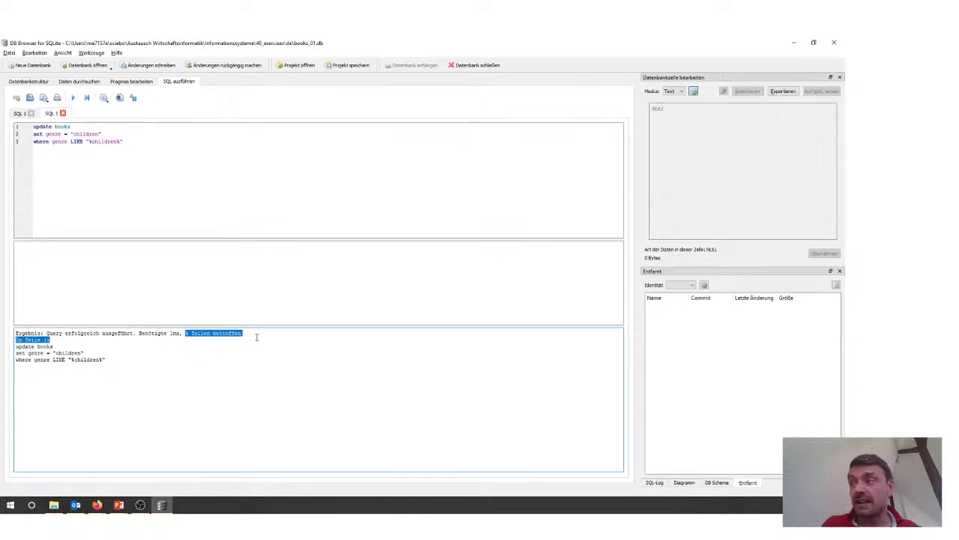
{"action": "left_click", "coordinate": [79, 81]}
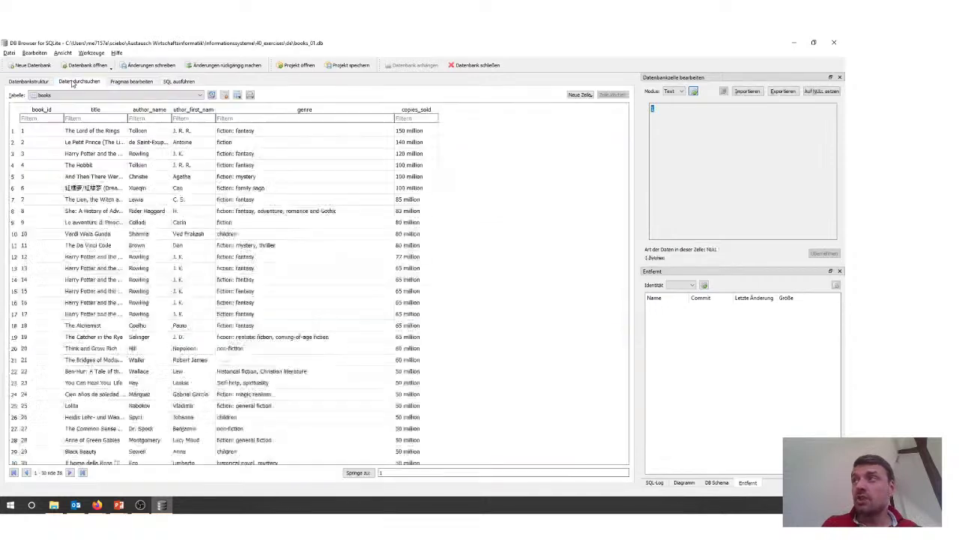
{"action": "left_click", "coordinate": [244, 234]}
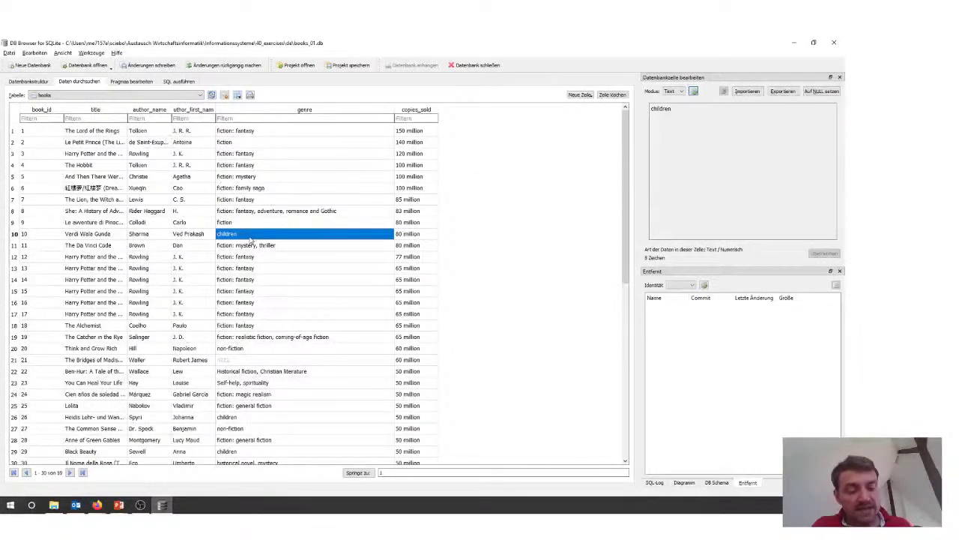
{"action": "key", "text": "alt+Tab"}
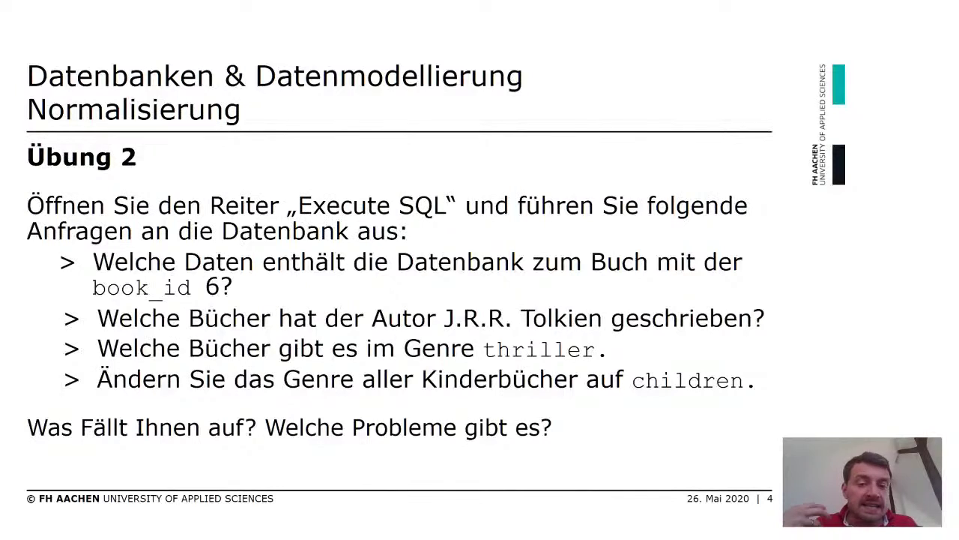
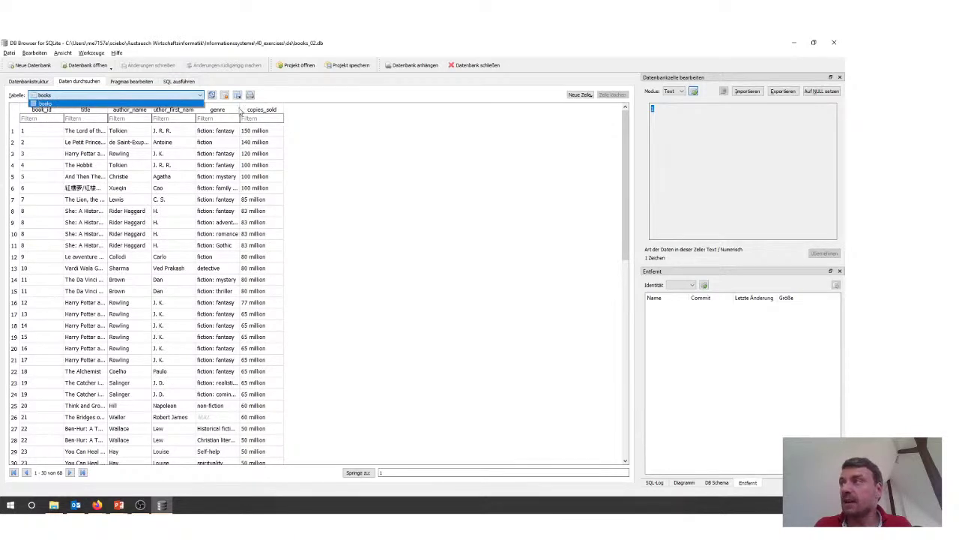
Step: Widen the genre column of the books table in books_02.db so the full entries are readable
{"action": "left_click", "coordinate": [240, 104]}
{"action": "left_click_drag", "start_coordinate": [240, 102], "coordinate": [371, 109]}
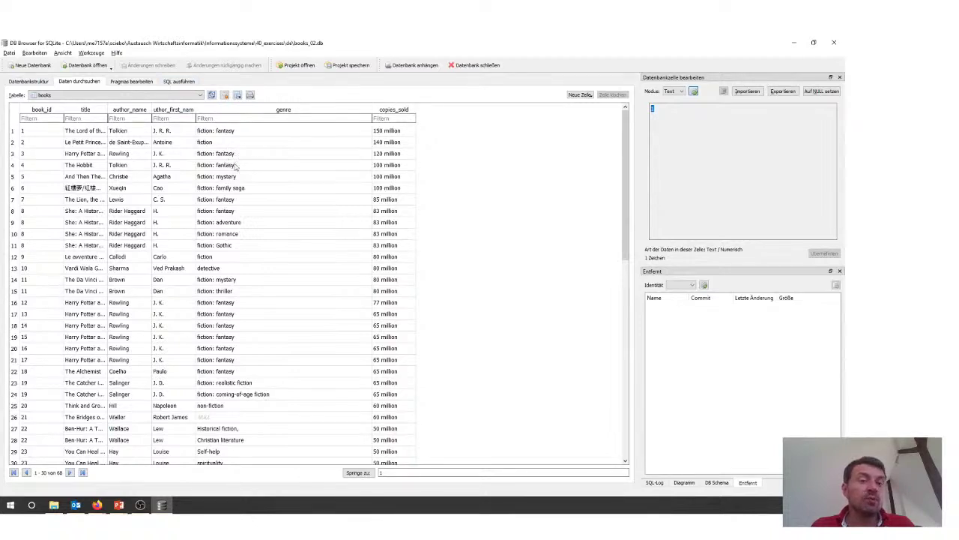
Step: Rewrite the new query so that it reads "select title from books"
{"action": "left_click", "coordinate": [174, 82]}
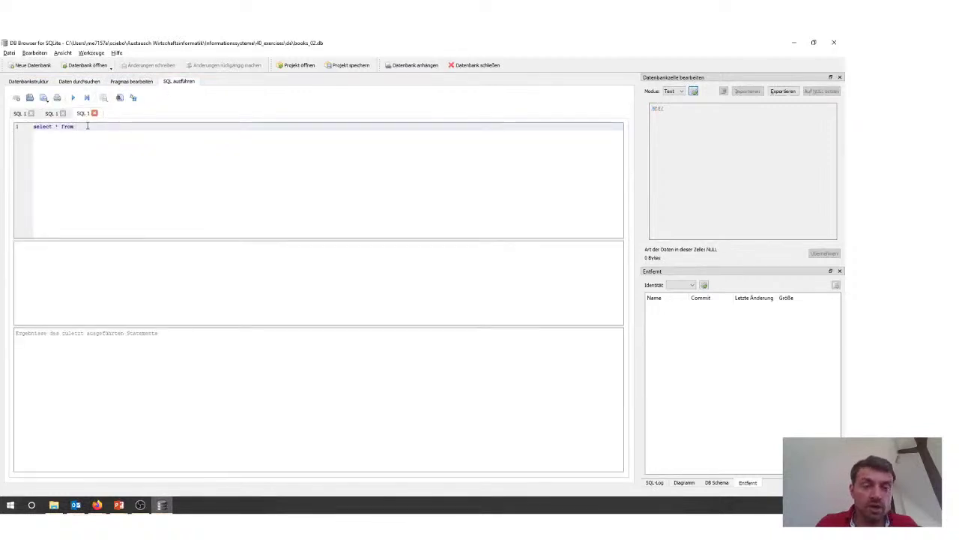
{"action": "key", "text": "BackSpace"}
{"action": "key", "text": "BackSpace"}
{"action": "key", "text": "BackSpace"}
{"action": "key", "text": "BackSpace"}
{"action": "key", "text": "BackSpace"}
{"action": "key", "text": "BackSpace"}
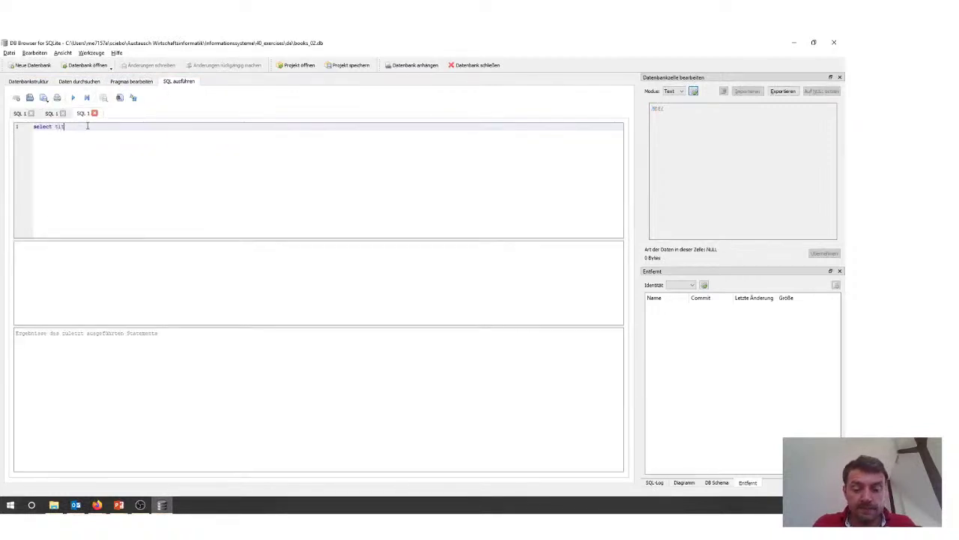
{"action": "type", "text": "le from"}
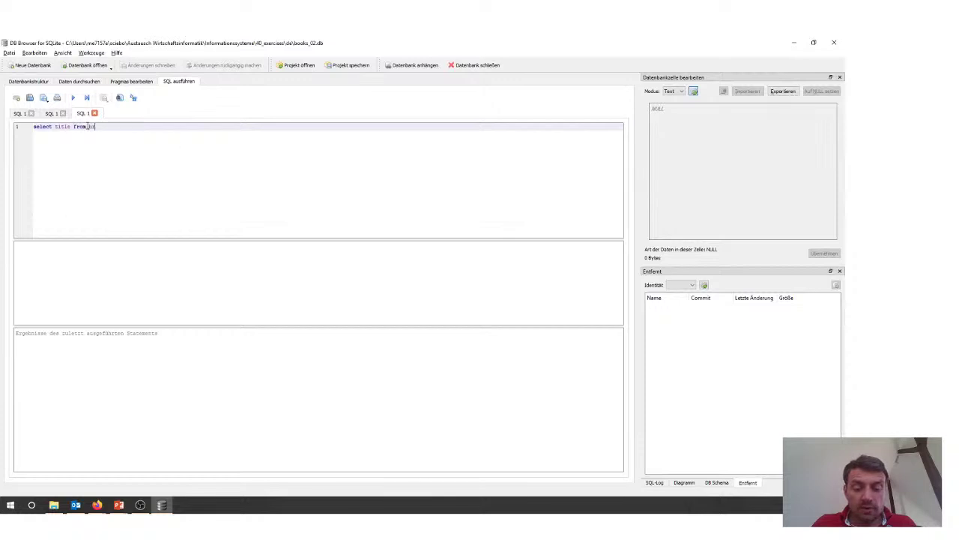
{"action": "type", "text": " boo"}
{"action": "key", "text": "Down"}
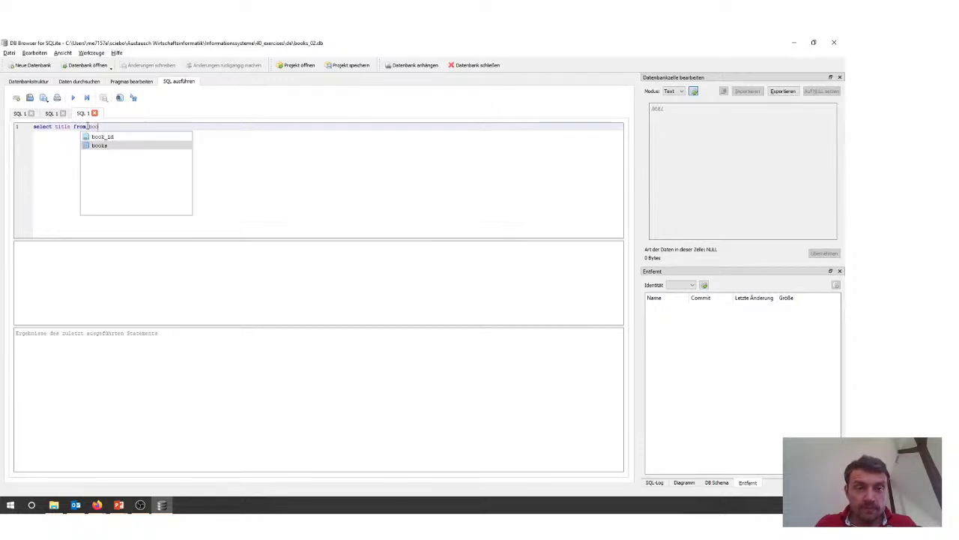
{"action": "key", "text": "Return"}
Step: Add the condition where genre = "fiction fantasy" on a second line of the query
{"action": "key", "text": "Return"}
{"action": "type", "text": "where genre "}
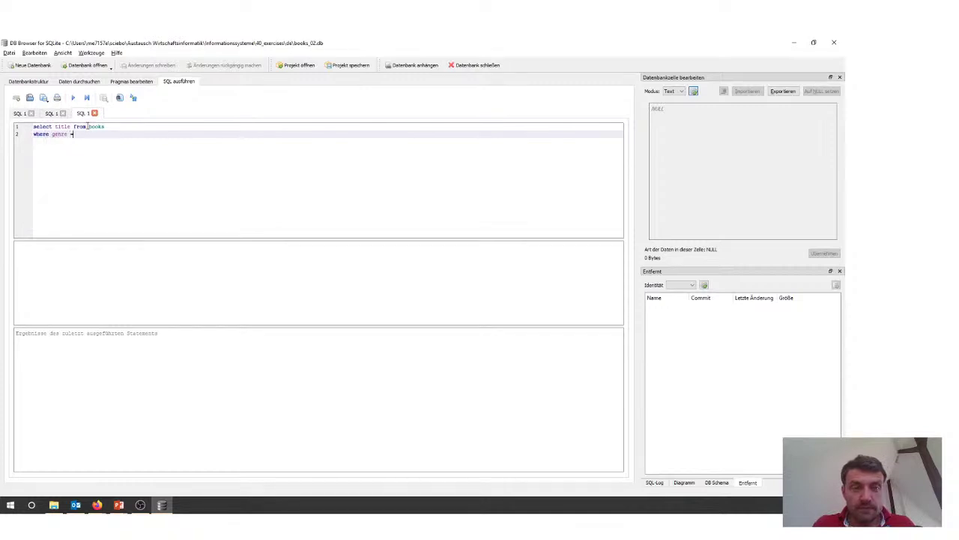
{"action": "type", "text": "= 'Fa"}
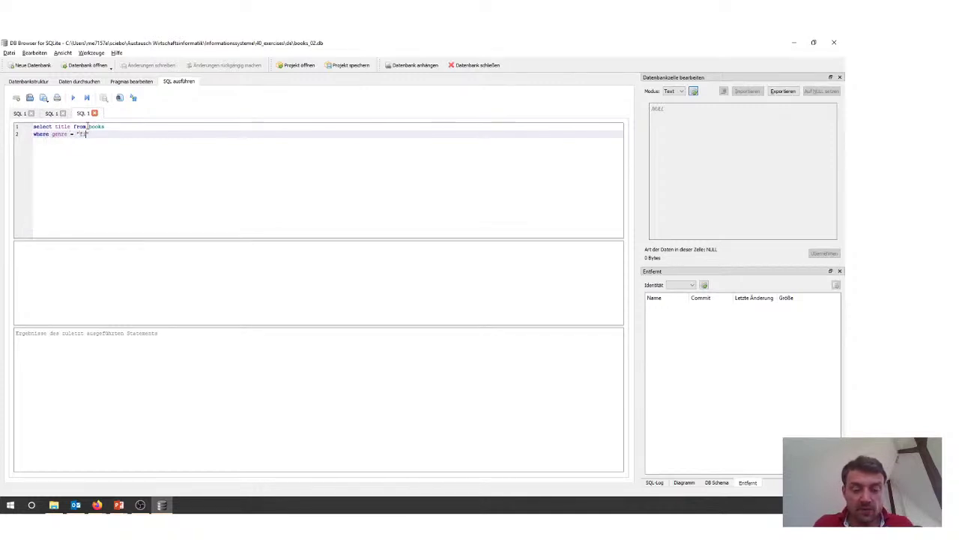
{"action": "type", "text": "ction fantasy"}
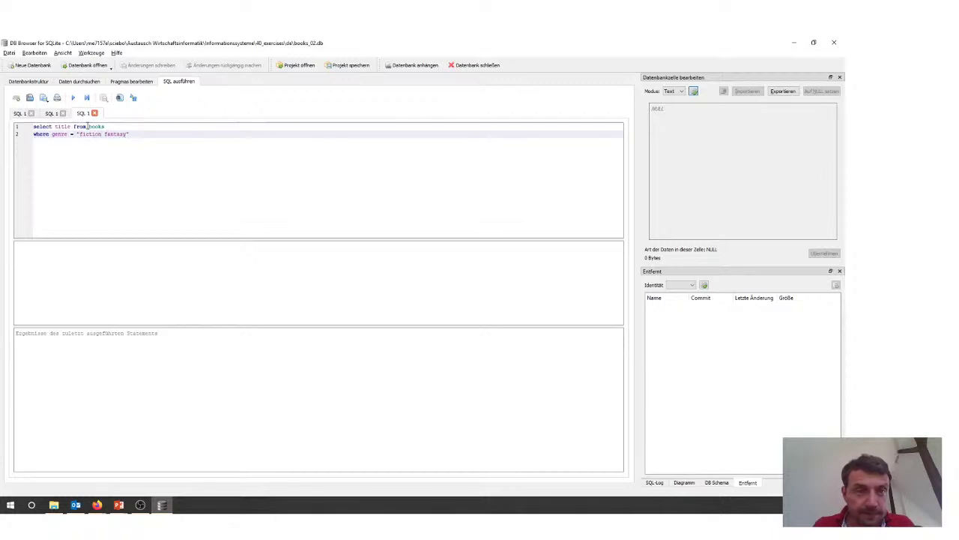
Step: Correct the genre value in the condition to "fiction: fantasy" and execute the query
{"action": "key", "text": "Left"}
{"action": "key", "text": "Left"}
{"action": "key", "text": "Left"}
{"action": "key", "text": "Left"}
{"action": "key", "text": "Left"}
{"action": "key", "text": "Left"}
{"action": "key", "text": "Left"}
{"action": "key", "text": "Left"}
{"action": "key", "text": "Left"}
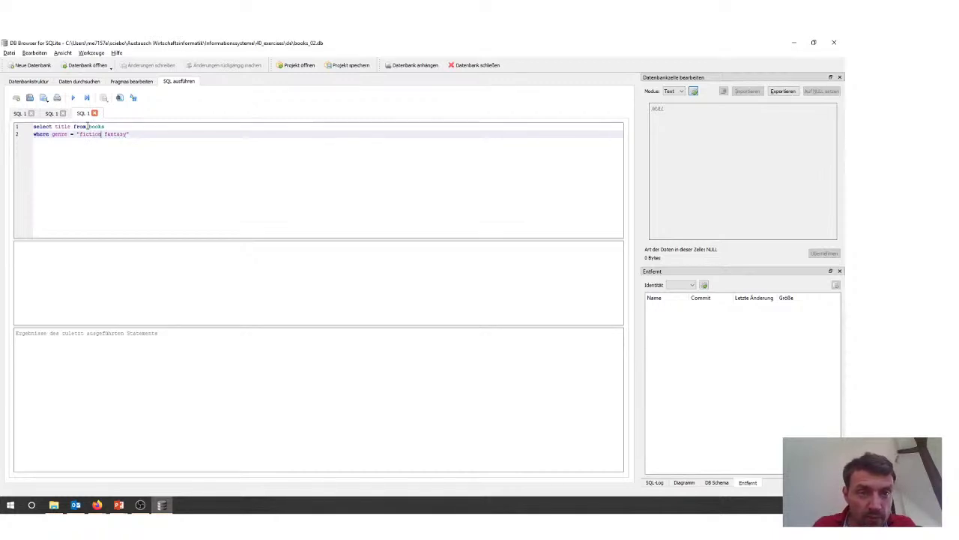
{"action": "type", "text": ":"}
{"action": "key", "text": "ctrl+Return"}
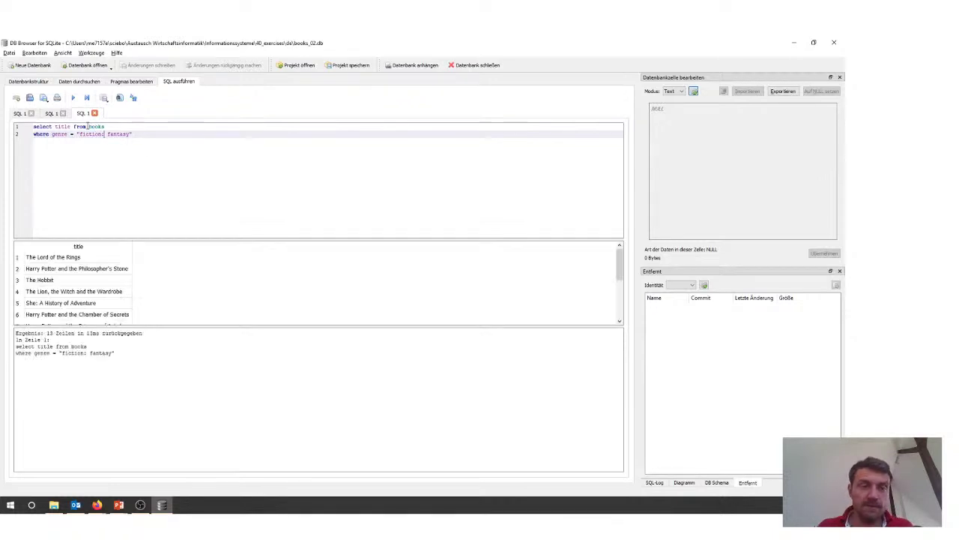
Step: Enlarge the result area to examine all returned titles, highlight the condition's equals sign, and read the next task on the Übung 3 slide
{"action": "left_click_drag", "start_coordinate": [368, 325], "coordinate": [372, 428]}
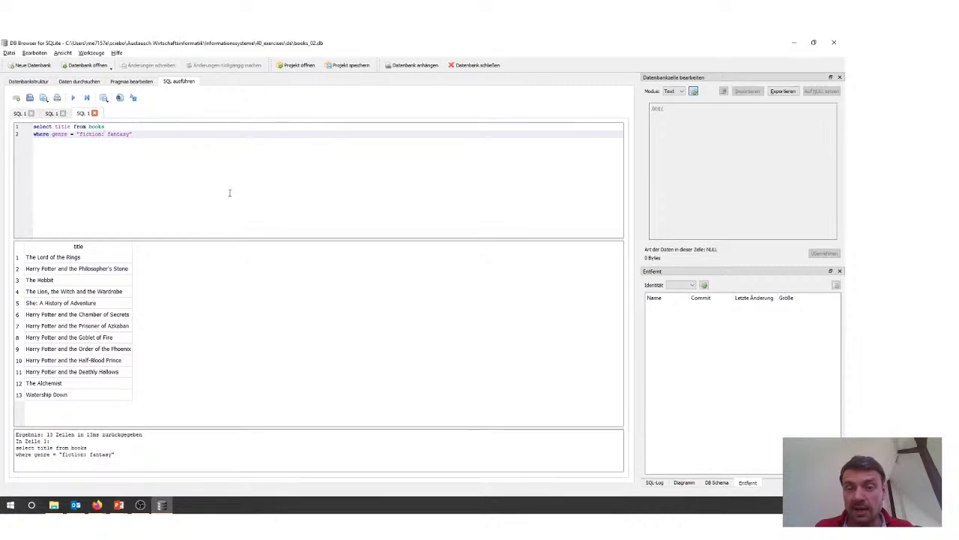
{"action": "double_click", "coordinate": [73, 134]}
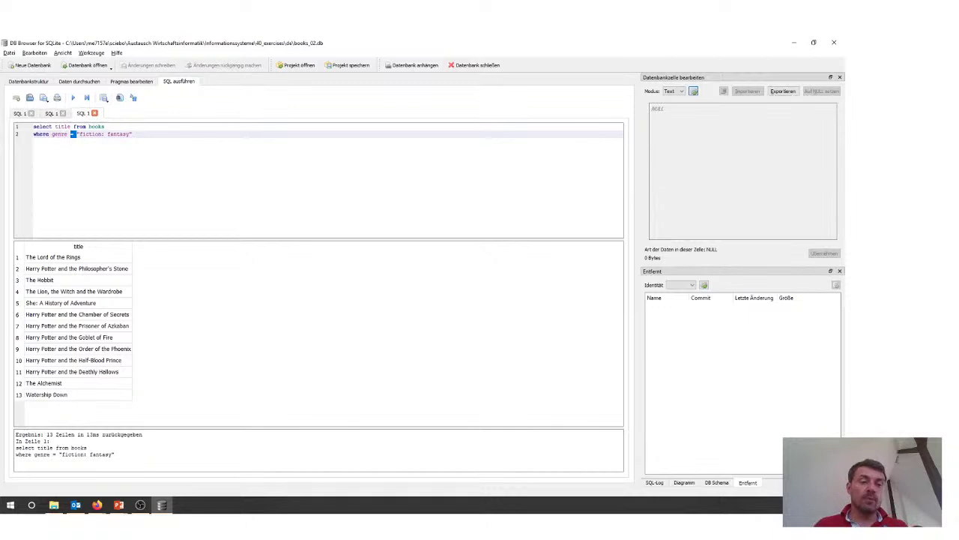
{"action": "key", "text": "alt+Tab"}
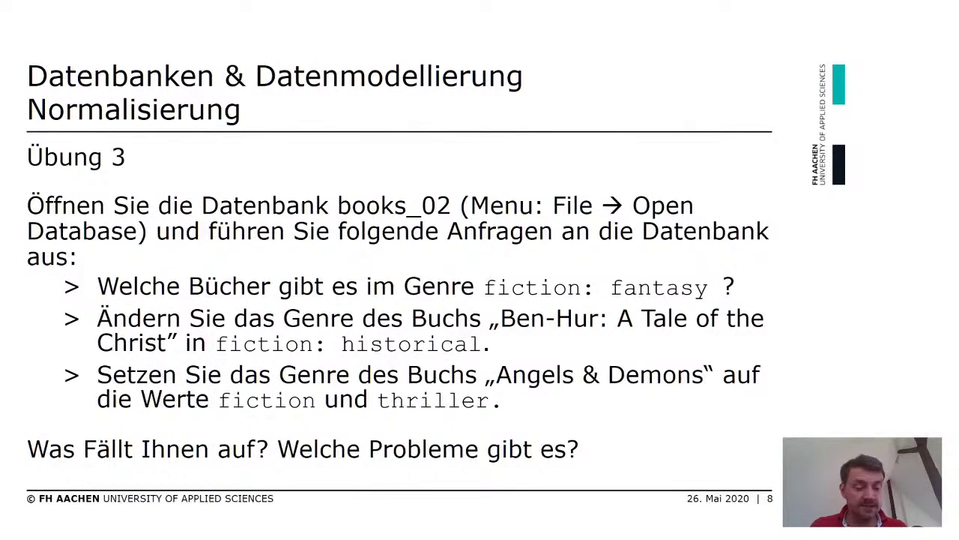
{"action": "key", "text": "alt+Tab"}
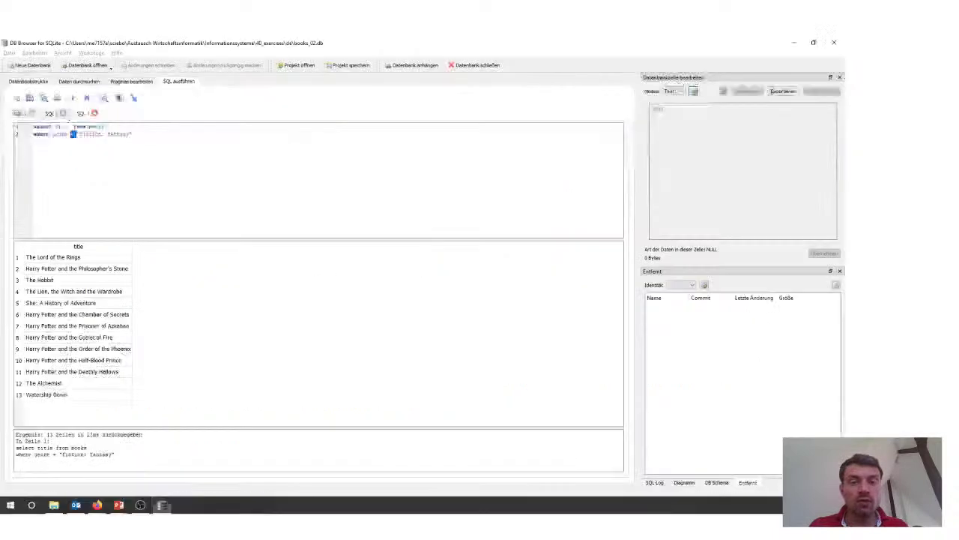
{"action": "key", "text": "alt+Tab"}
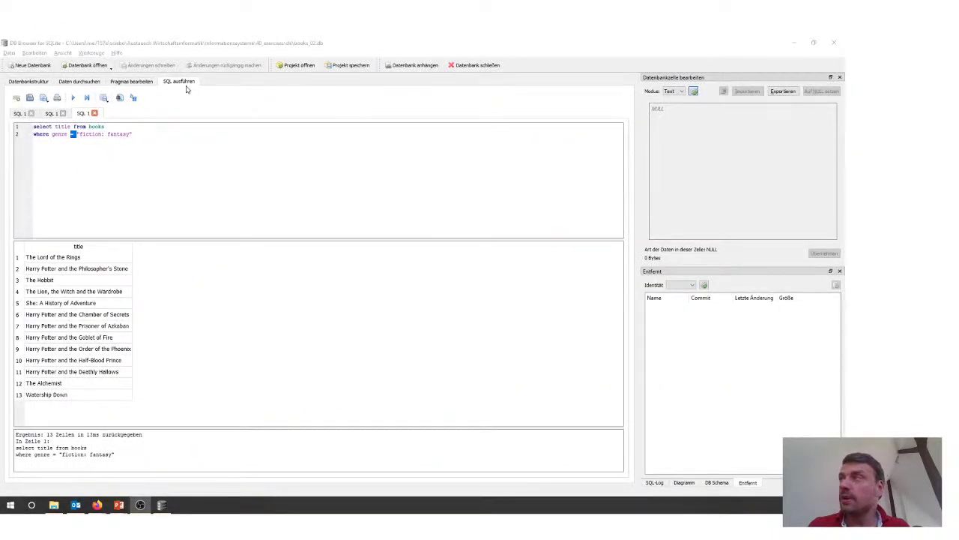
Step: Widen the title column of the books table and locate the entry "Ben-Hur: A Tale of the Christ"
{"action": "left_click", "coordinate": [80, 81]}
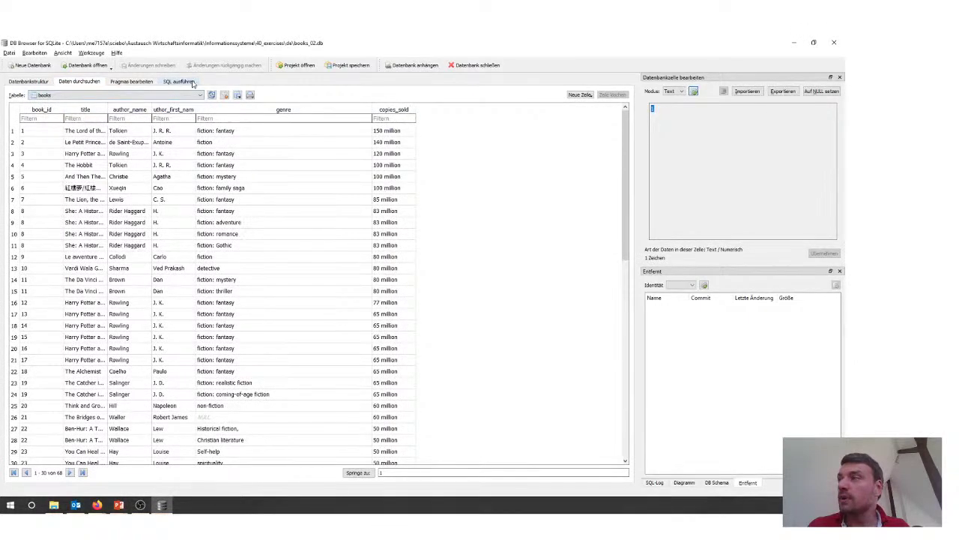
{"action": "left_click_drag", "start_coordinate": [107, 110], "coordinate": [251, 118]}
{"action": "left_click", "coordinate": [122, 429]}
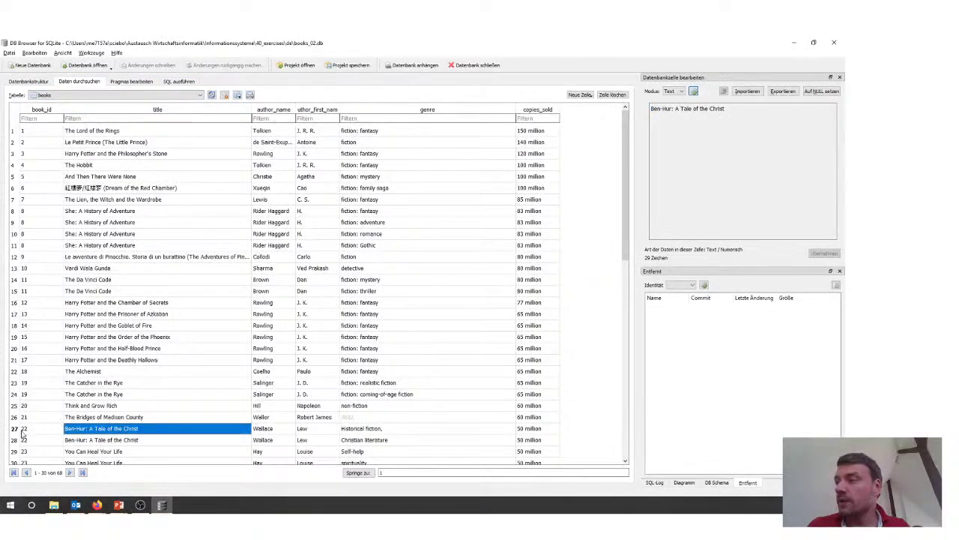
Step: Compare the two adjacent "Ben-Hur: A Tale of the Christ" rows in the books table, including their authors and genres
{"action": "scroll", "coordinate": [284, 353], "scroll_direction": "down", "scroll_amount": 5}
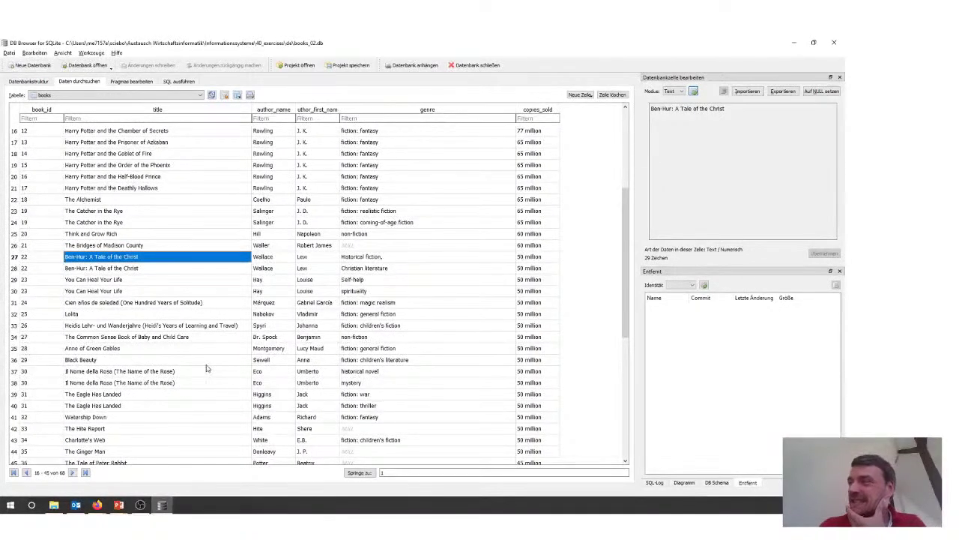
{"action": "left_click", "coordinate": [105, 268]}
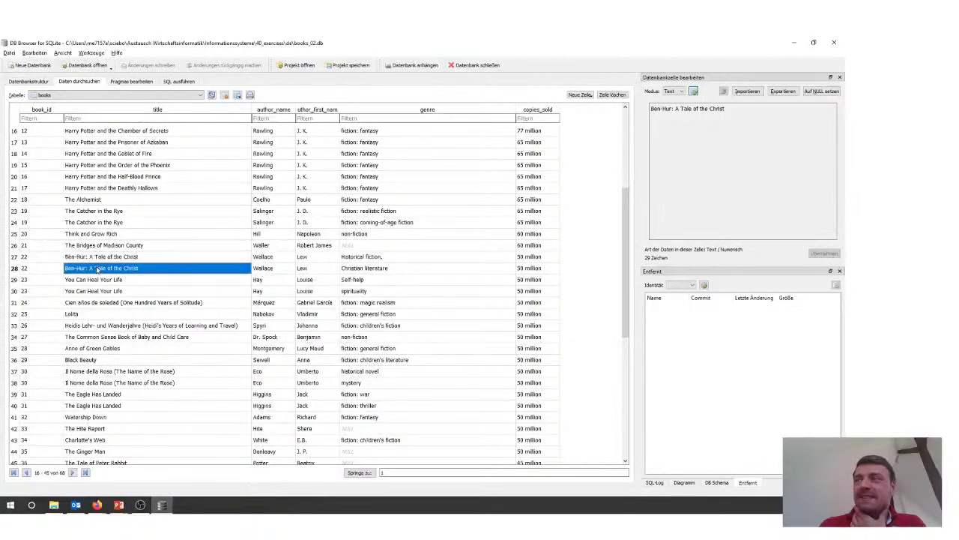
{"action": "left_click", "coordinate": [99, 258]}
{"action": "left_click", "coordinate": [103, 264]}
{"action": "left_click", "coordinate": [103, 257]}
{"action": "left_click", "coordinate": [104, 270]}
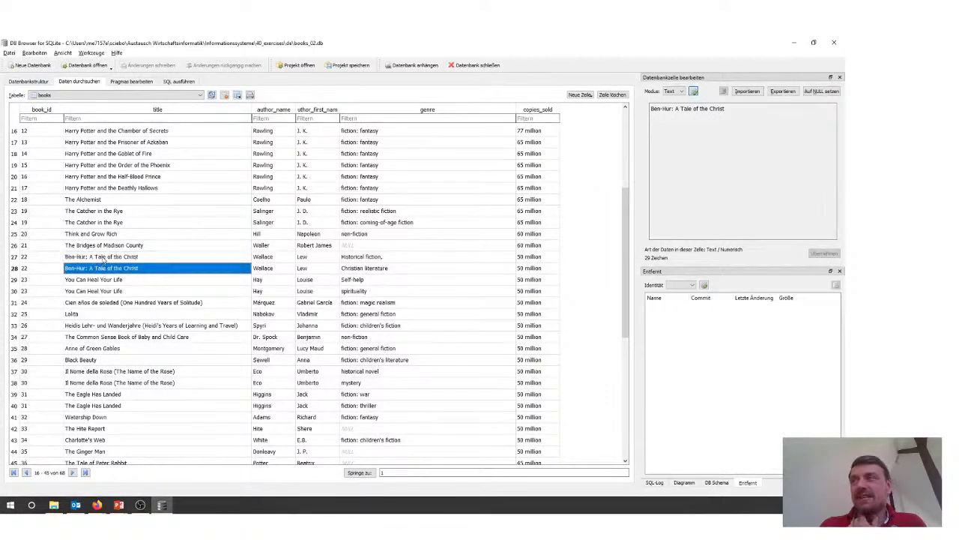
{"action": "left_click", "coordinate": [103, 258]}
{"action": "left_click", "coordinate": [101, 273]}
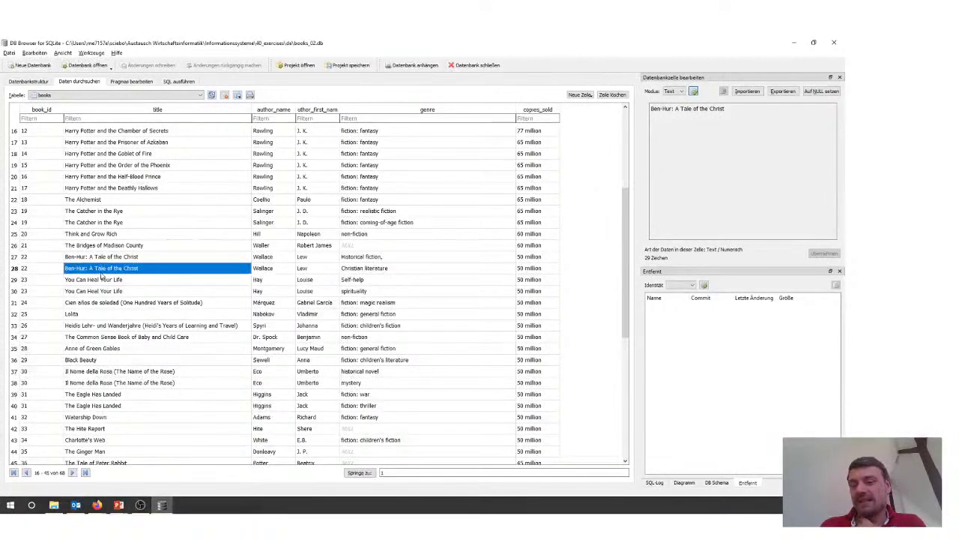
{"action": "left_click", "coordinate": [96, 258]}
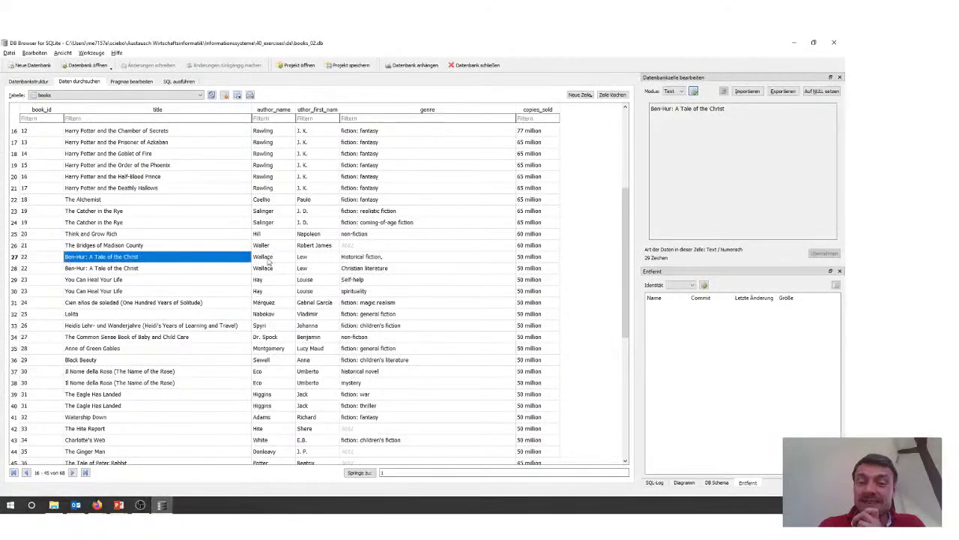
{"action": "left_click", "coordinate": [209, 270]}
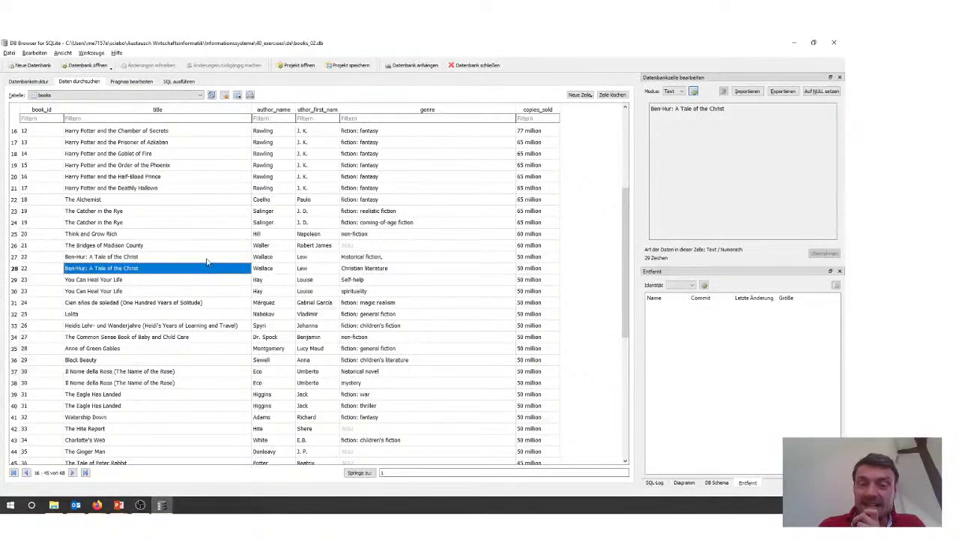
{"action": "left_click", "coordinate": [139, 256]}
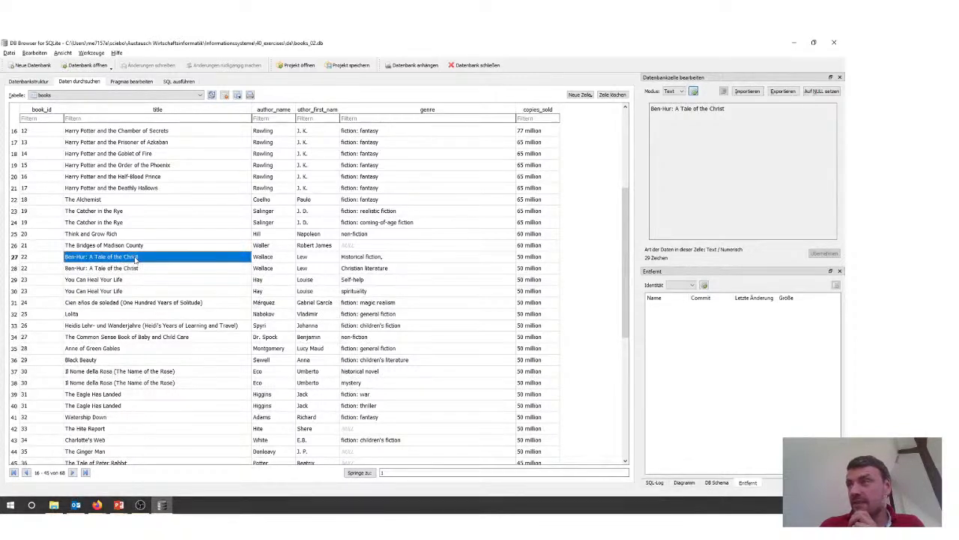
Step: Copy the title "Ben-Hur: A Tale of the Christ" from the books table and replace the old select query with "update books"
{"action": "double_click", "coordinate": [135, 257]}
{"action": "key", "text": "ctrl+c"}
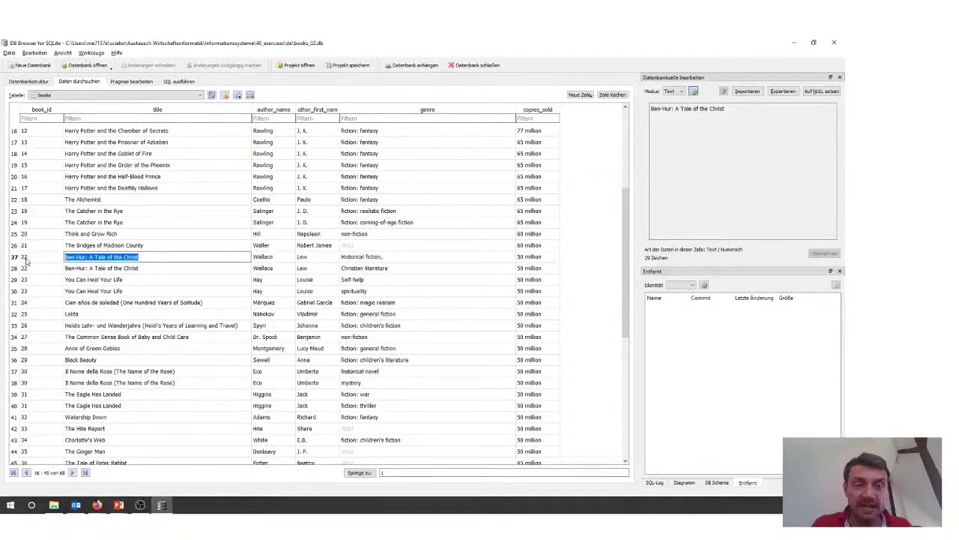
{"action": "left_click", "coordinate": [179, 81]}
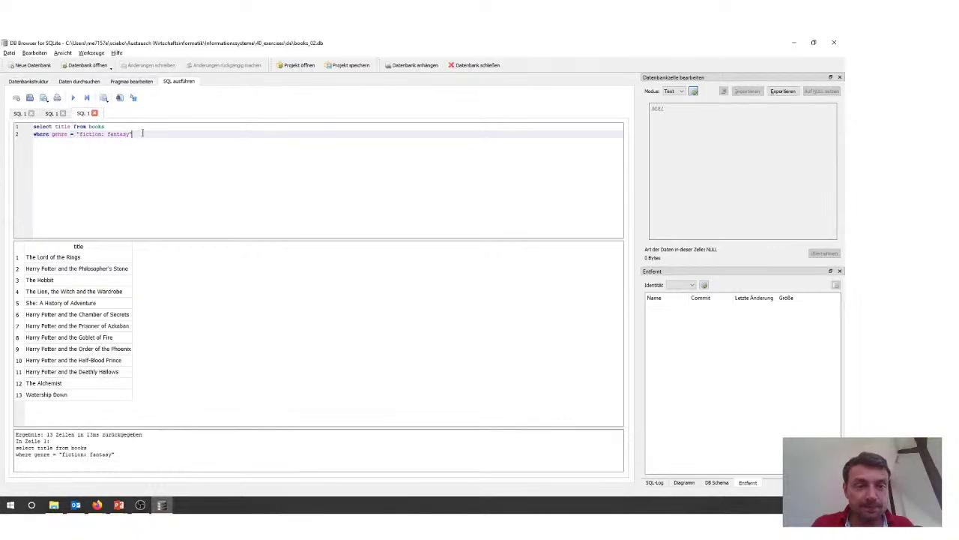
{"action": "left_click_drag", "start_coordinate": [133, 134], "coordinate": [27, 123]}
{"action": "type", "text": "se"}
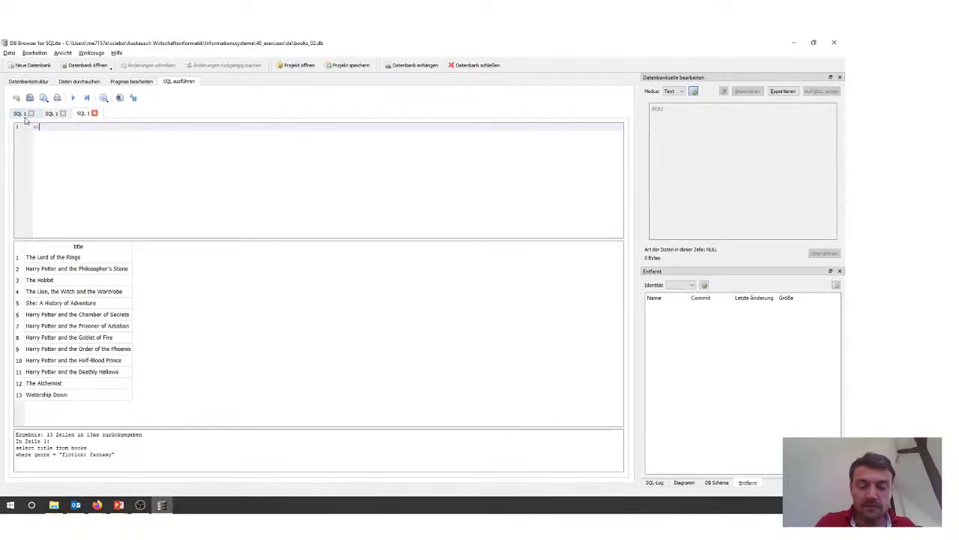
{"action": "key", "text": "BackSpace"}
{"action": "key", "text": "BackSpace"}
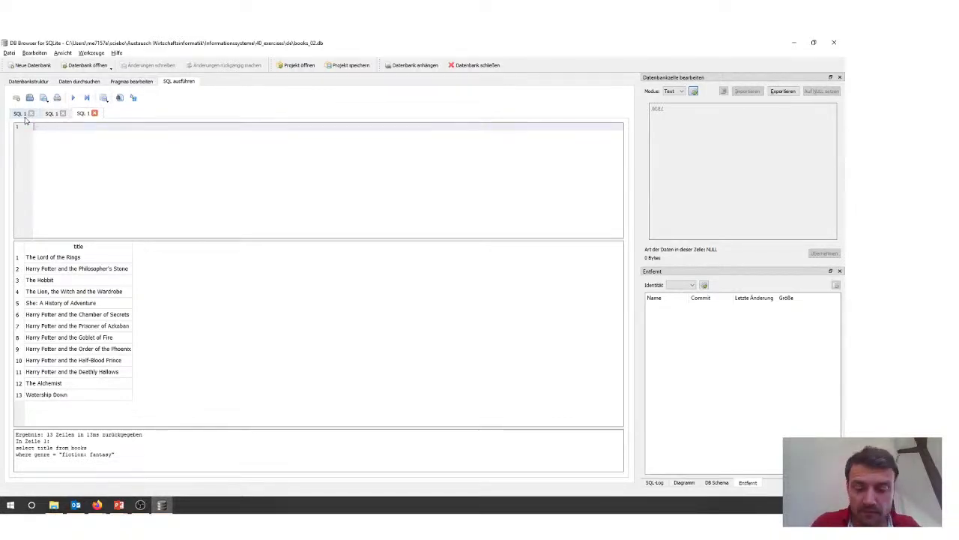
{"action": "type", "text": "update books"}
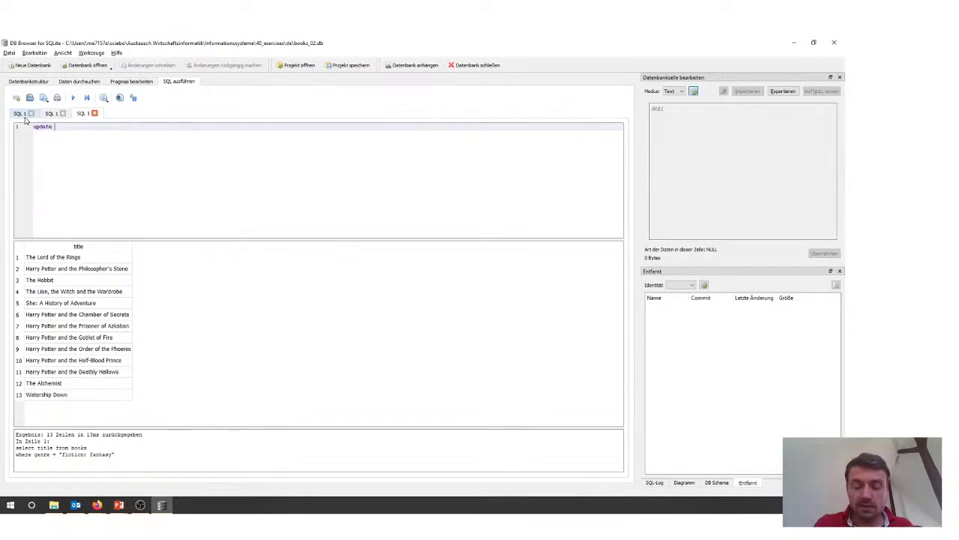
Step: Add the clause set genre = "fiction: historical" on the second line of the update statement
{"action": "key", "text": "Return"}
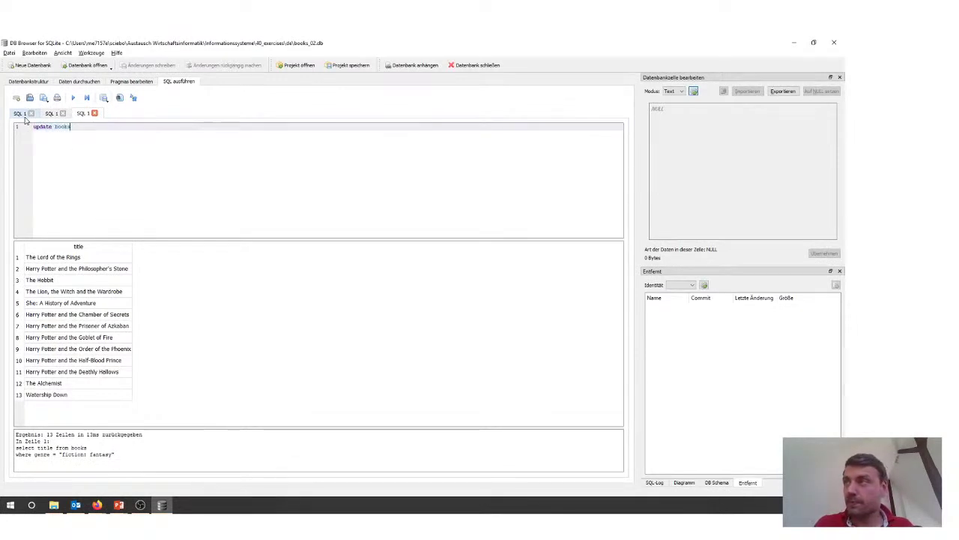
{"action": "key", "text": "Return"}
{"action": "type", "text": "set "}
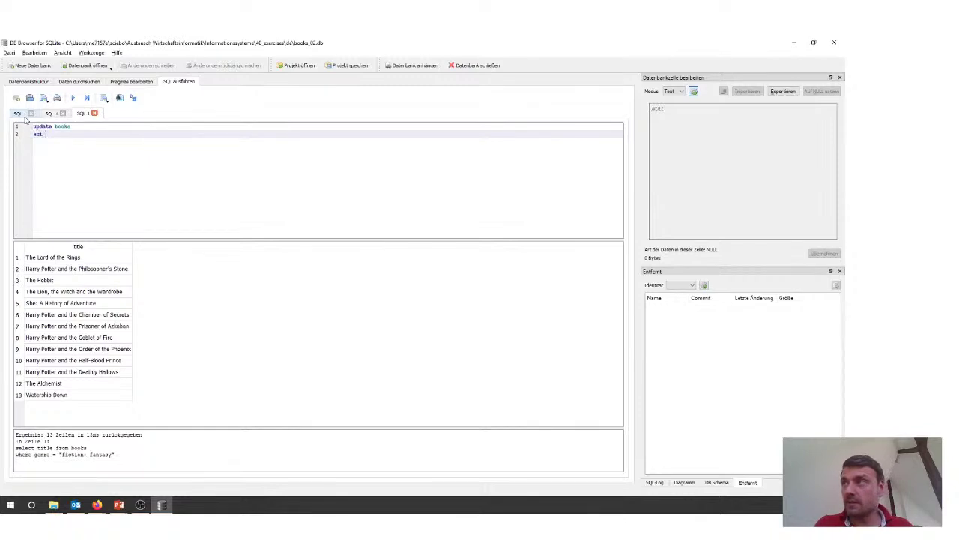
{"action": "type", "text": "genre"}
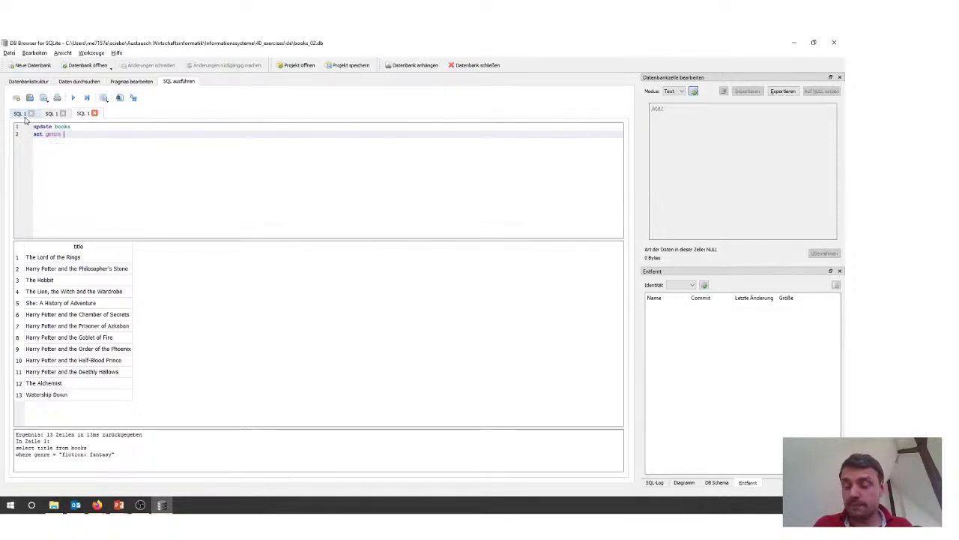
{"action": "type", "text": " = \"fictio"}
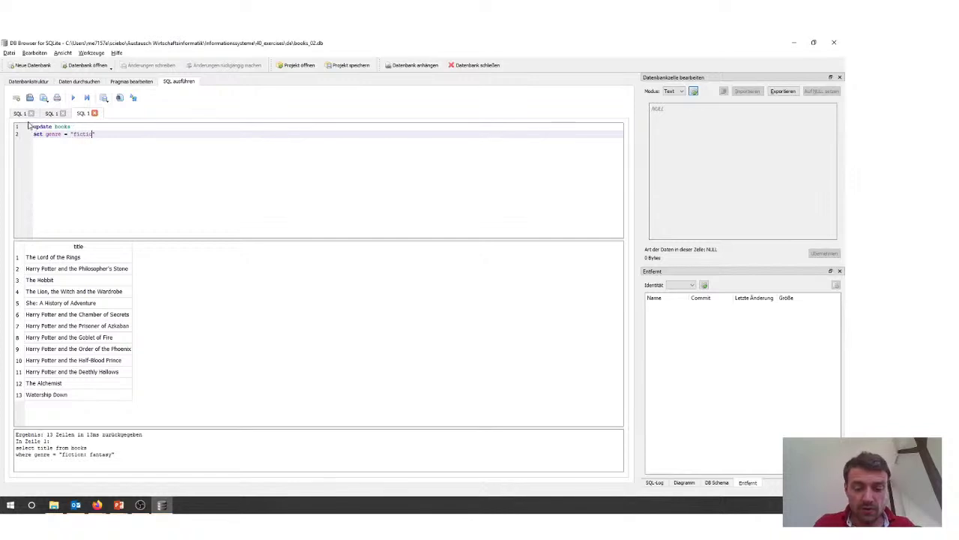
{"action": "type", "text": ": f"}
{"action": "type", "text": "ist"}
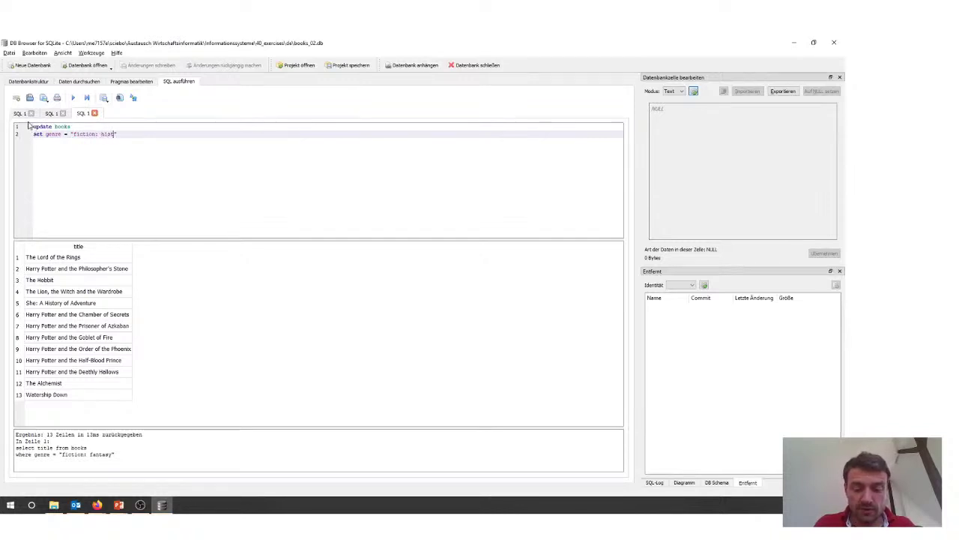
{"action": "type", "text": "orical"}
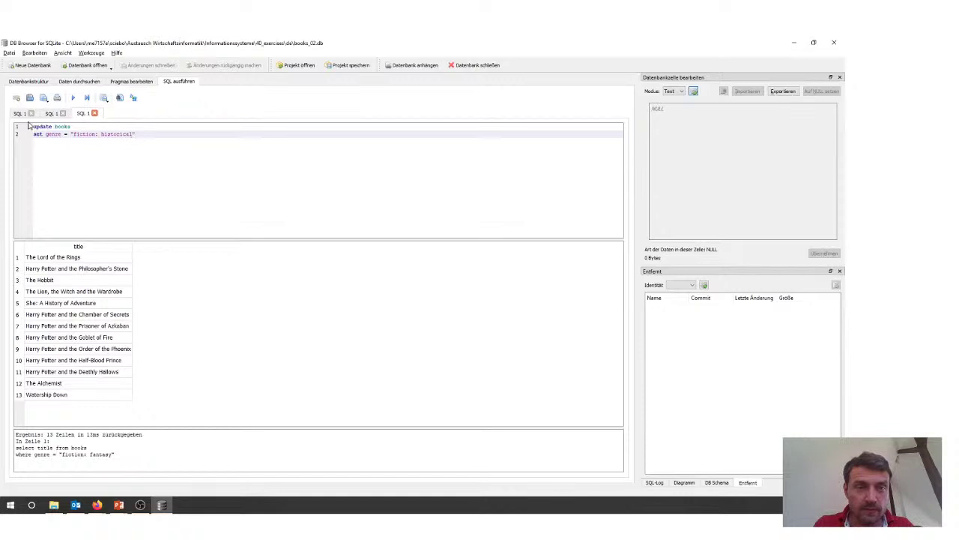
Step: Add the condition where title = "Ben-Hur: A Tale of the Christ" on the third line, using the copied title
{"action": "key", "text": "Return"}
{"action": "type", "text": "where "}
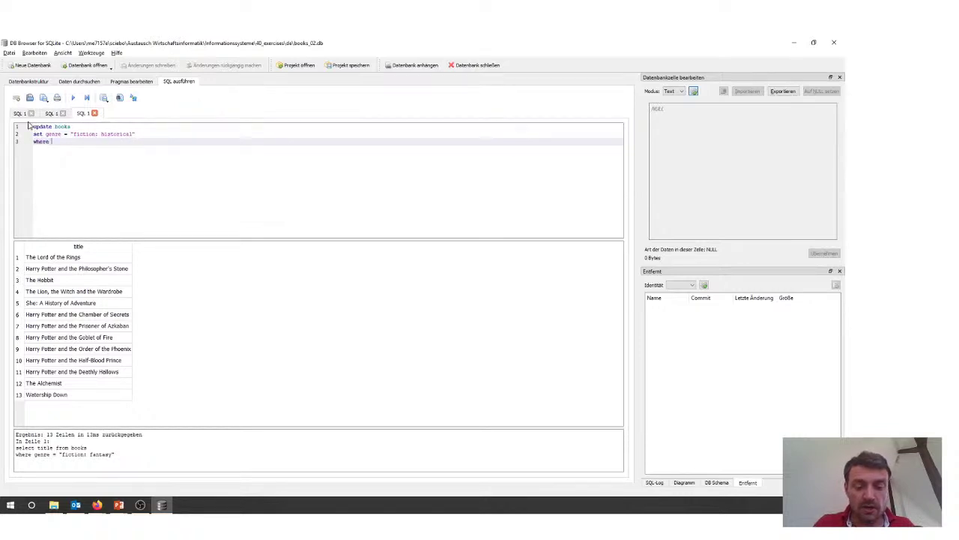
{"action": "type", "text": "title "}
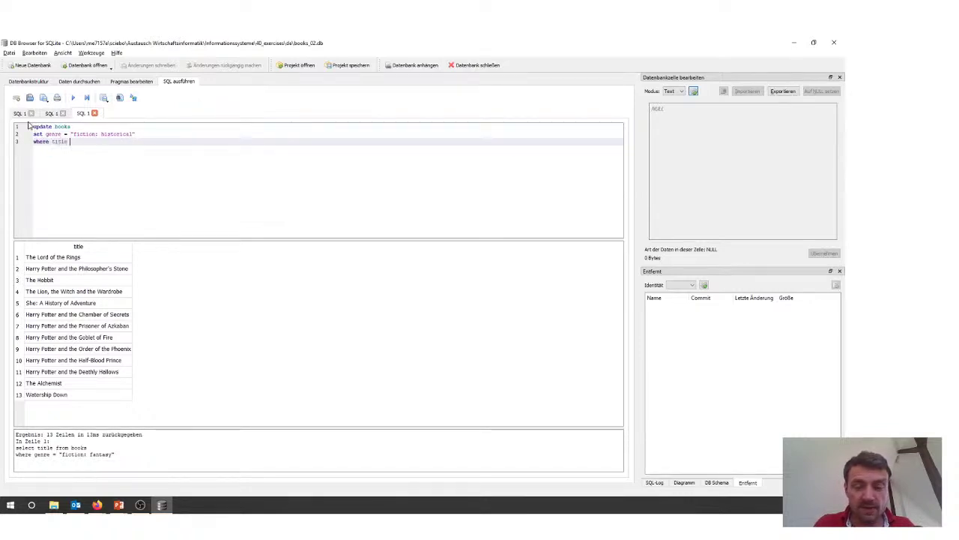
{"action": "type", "text": "= \"T"}
{"action": "key", "text": "ctrl+v"}
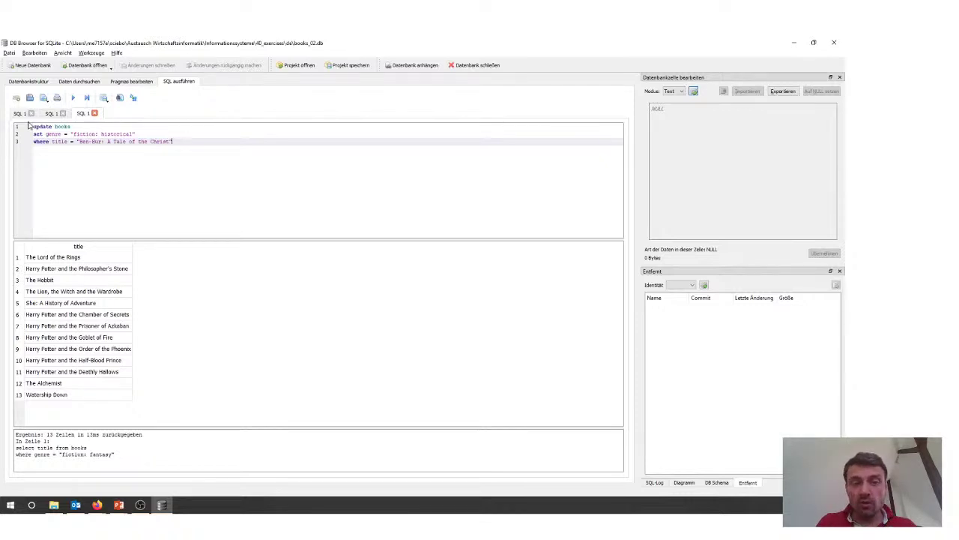
Step: Examine the book_id and title values of both Ben-Hur rows in the books table before running the update
{"action": "left_click", "coordinate": [74, 83]}
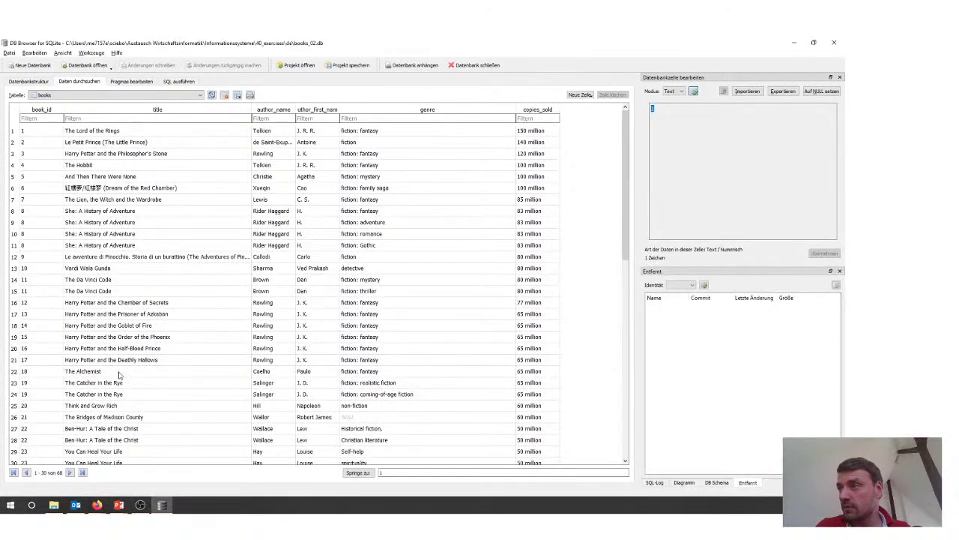
{"action": "left_click", "coordinate": [109, 431]}
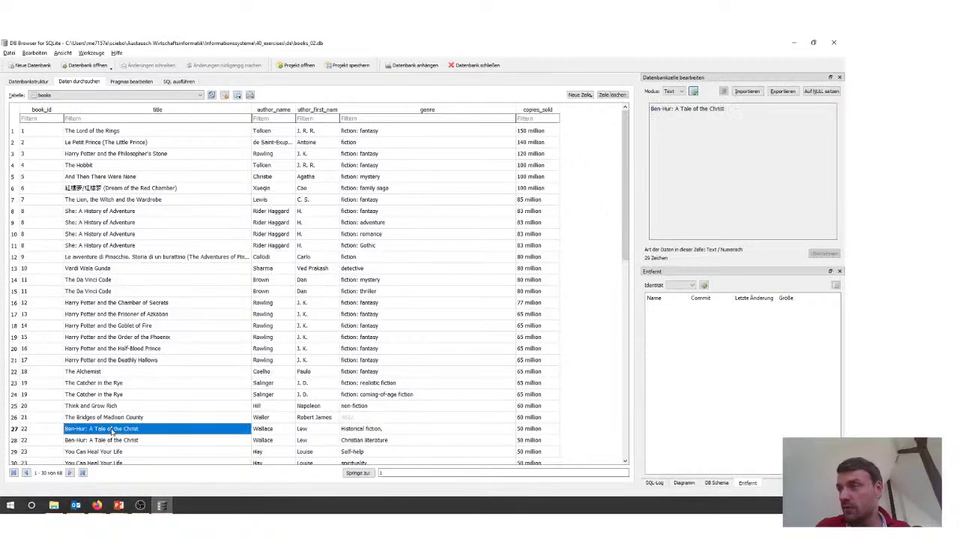
{"action": "left_click", "coordinate": [33, 431]}
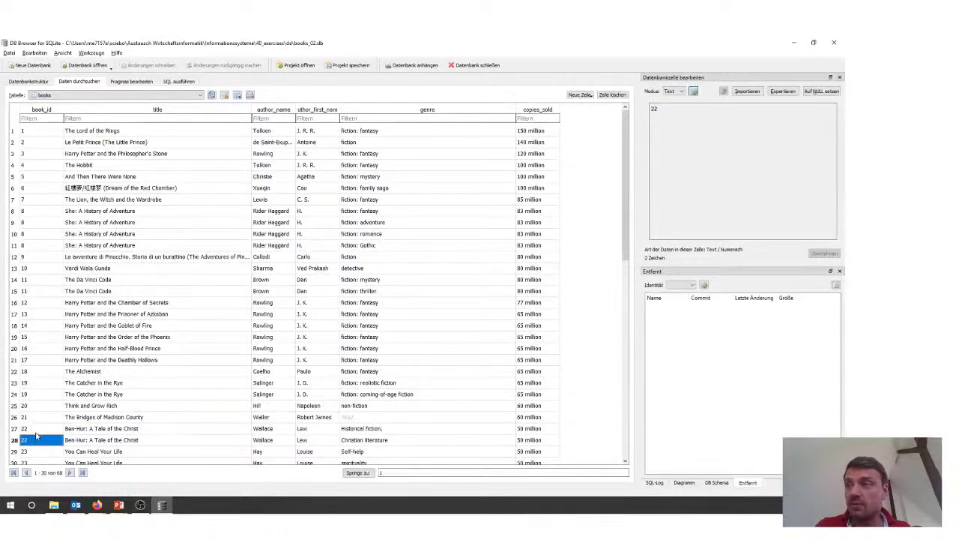
{"action": "left_click", "coordinate": [43, 441]}
{"action": "left_click", "coordinate": [49, 431]}
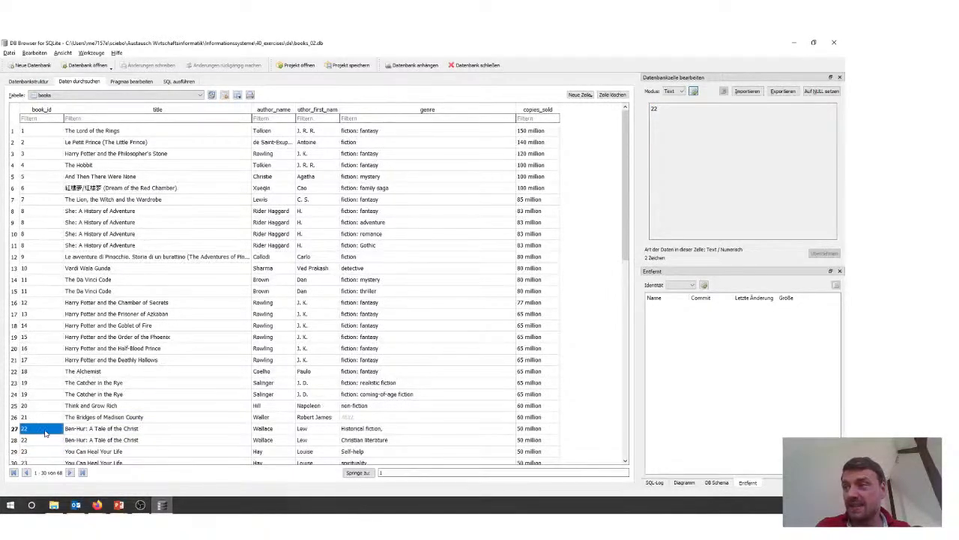
{"action": "left_click_drag", "start_coordinate": [46, 431], "coordinate": [113, 443]}
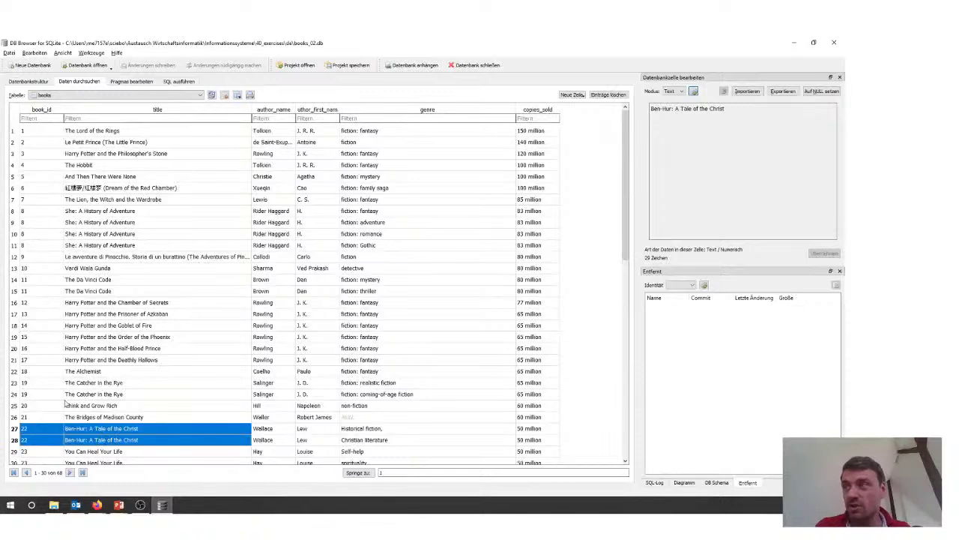
{"action": "scroll", "coordinate": [80, 312], "scroll_direction": "down", "scroll_amount": 5}
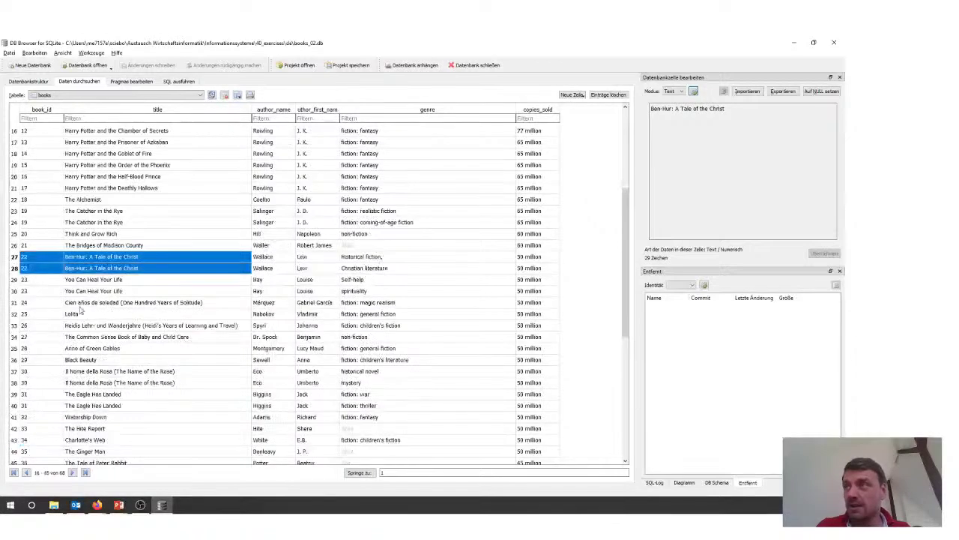
{"action": "left_click", "coordinate": [30, 268]}
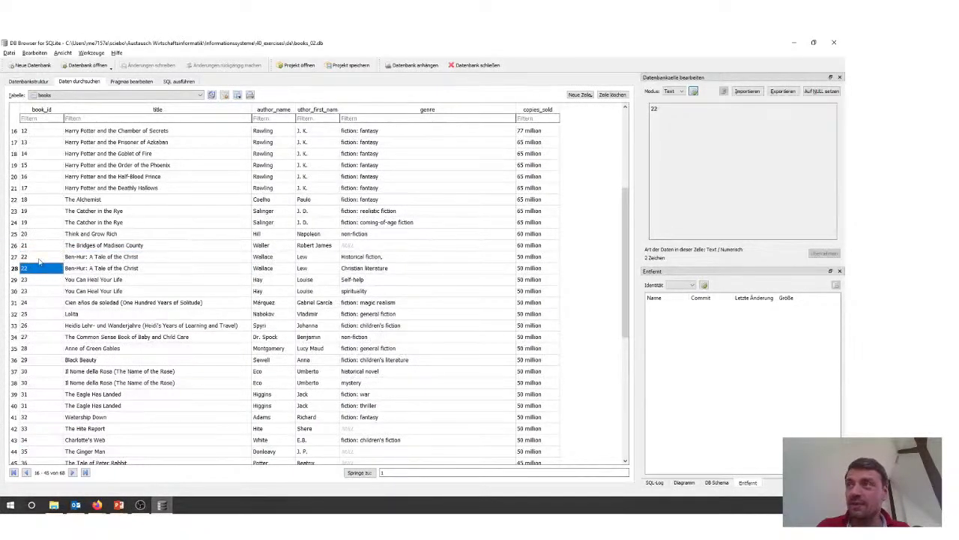
{"action": "left_click", "coordinate": [38, 257]}
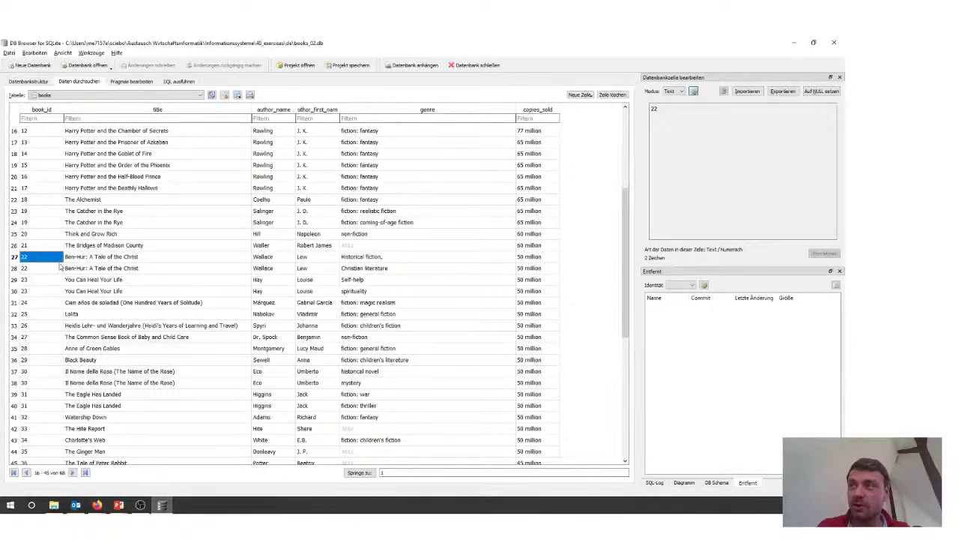
{"action": "left_click", "coordinate": [79, 256]}
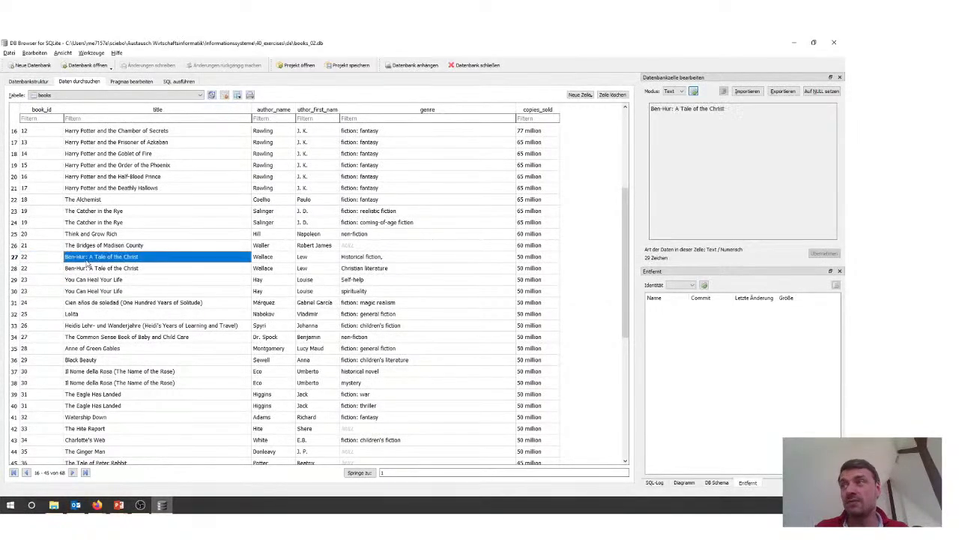
{"action": "left_click", "coordinate": [94, 268]}
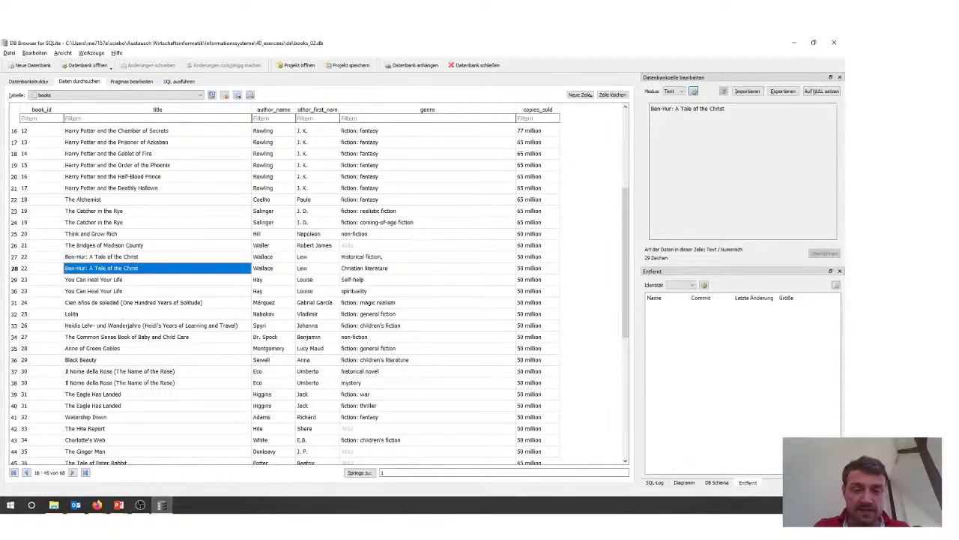
Step: Check the task on the Übung 3 slide, return to the SQL editor and try to execute the Ben-Hur genre update
{"action": "key", "text": "alt+Tab"}
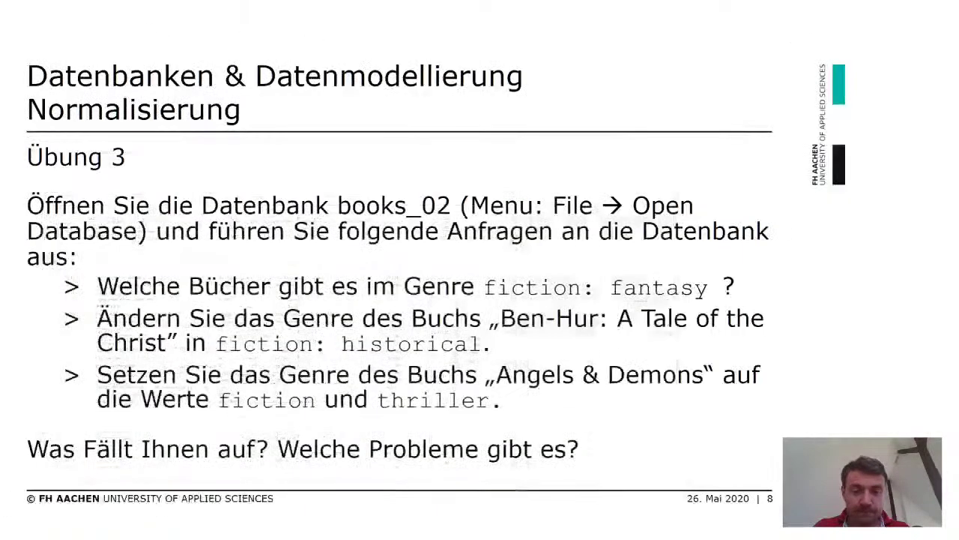
{"action": "key", "text": "alt+Tab"}
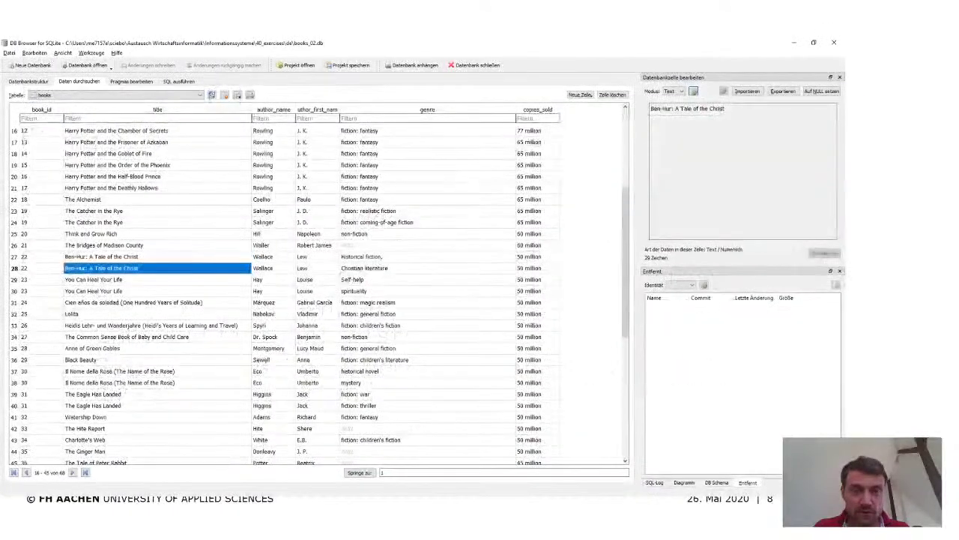
{"action": "left_click", "coordinate": [182, 81]}
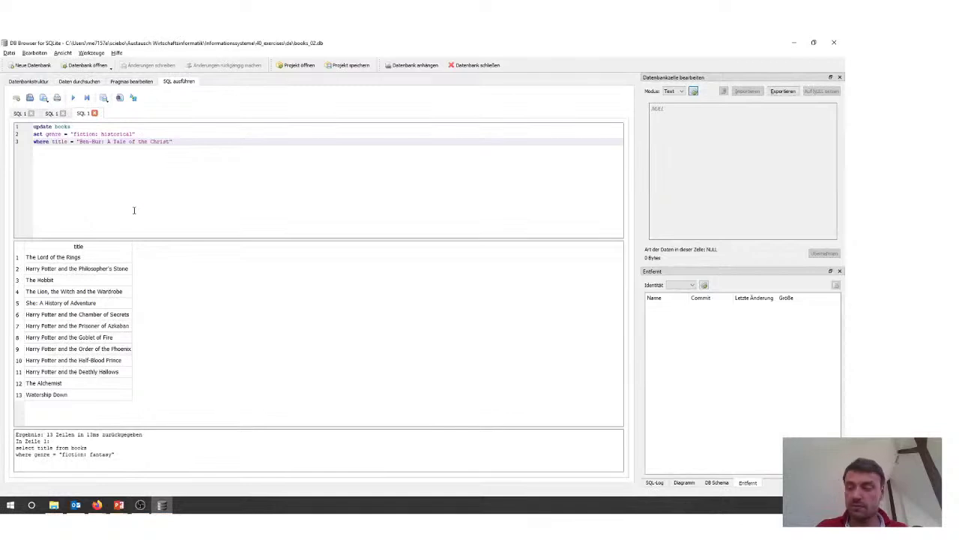
{"action": "key", "text": "ctrl+Return"}
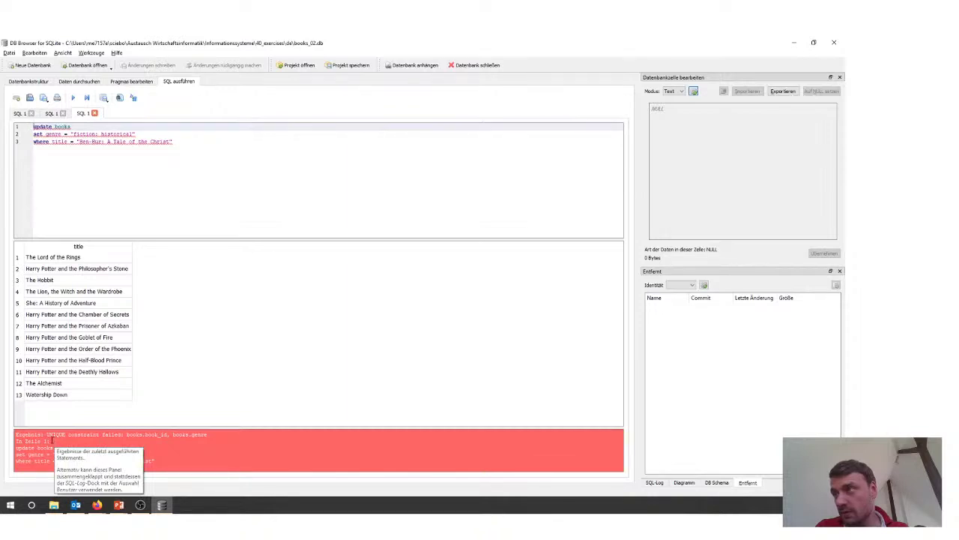
Step: Examine the UNIQUE constraint error message against the set and where clauses of the Ben-Hur update statement
{"action": "left_click", "coordinate": [136, 133]}
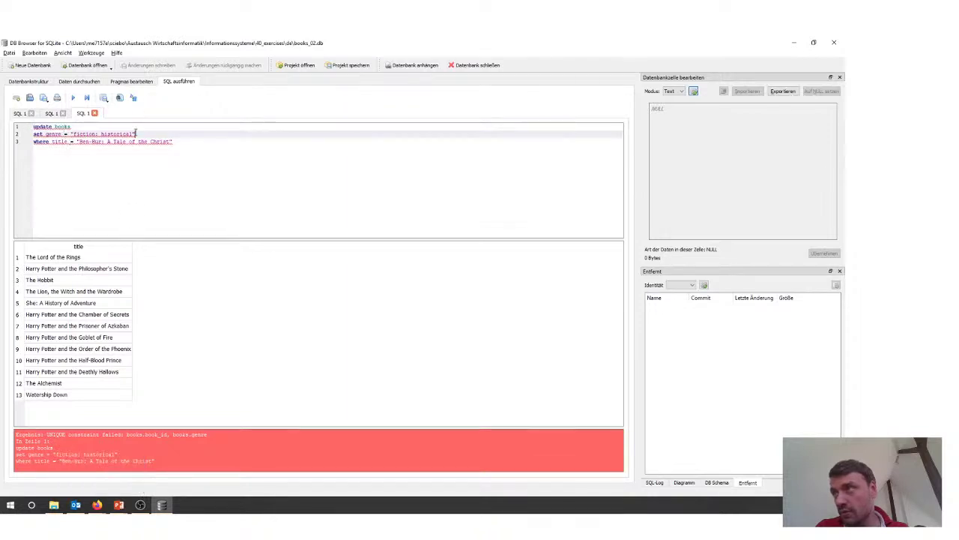
{"action": "left_click", "coordinate": [188, 141]}
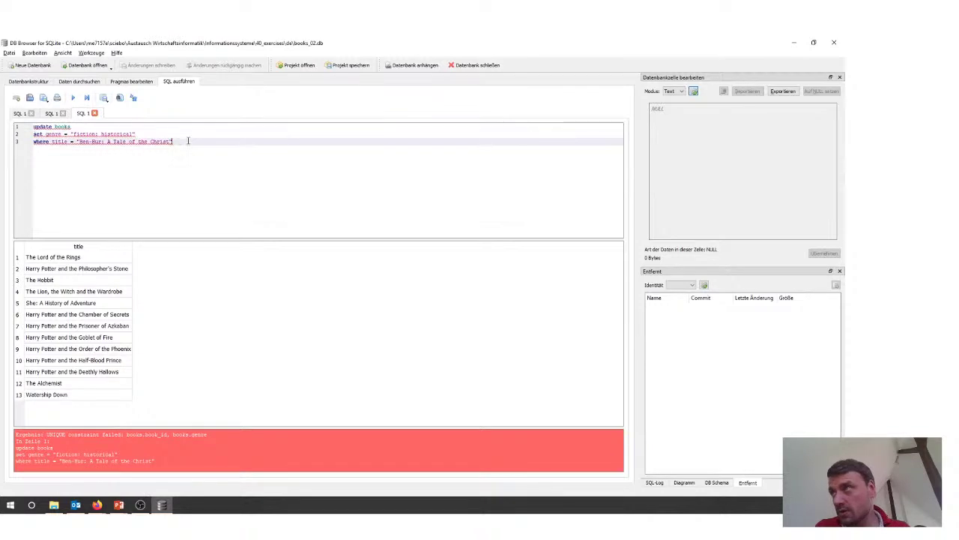
{"action": "left_click", "coordinate": [157, 135]}
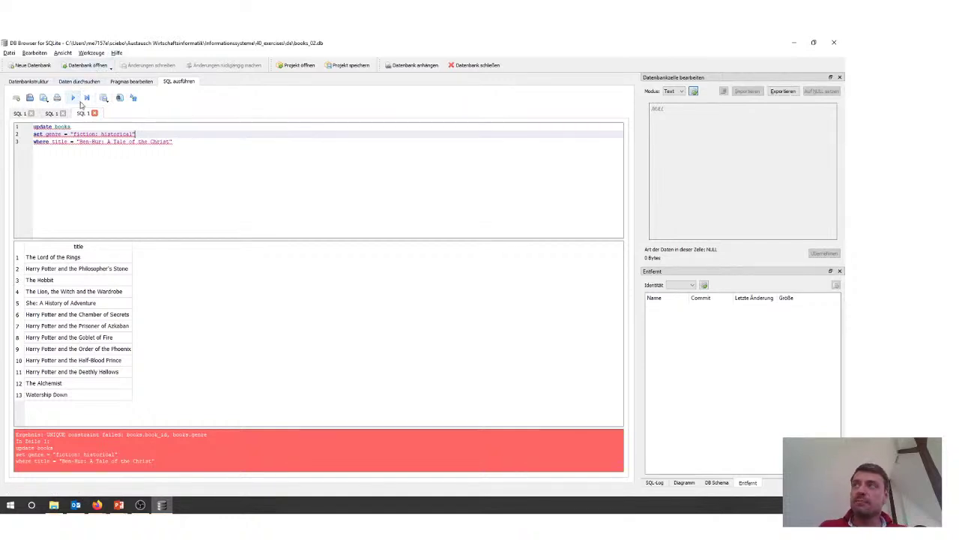
{"action": "left_click_drag", "start_coordinate": [46, 434], "coordinate": [99, 429]}
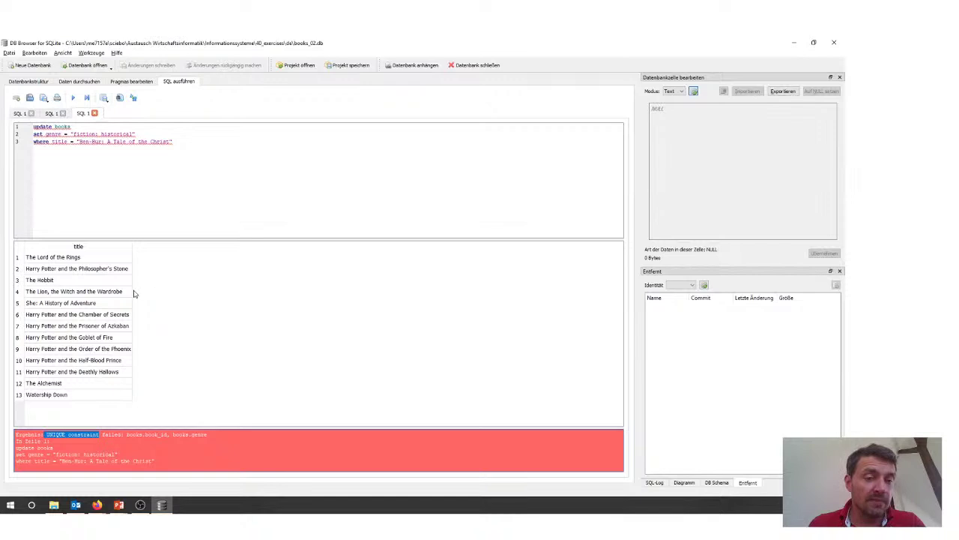
Step: Inspect the structure of the books table, checking the primary key definition and its book_id and genre columns
{"action": "left_click", "coordinate": [79, 81]}
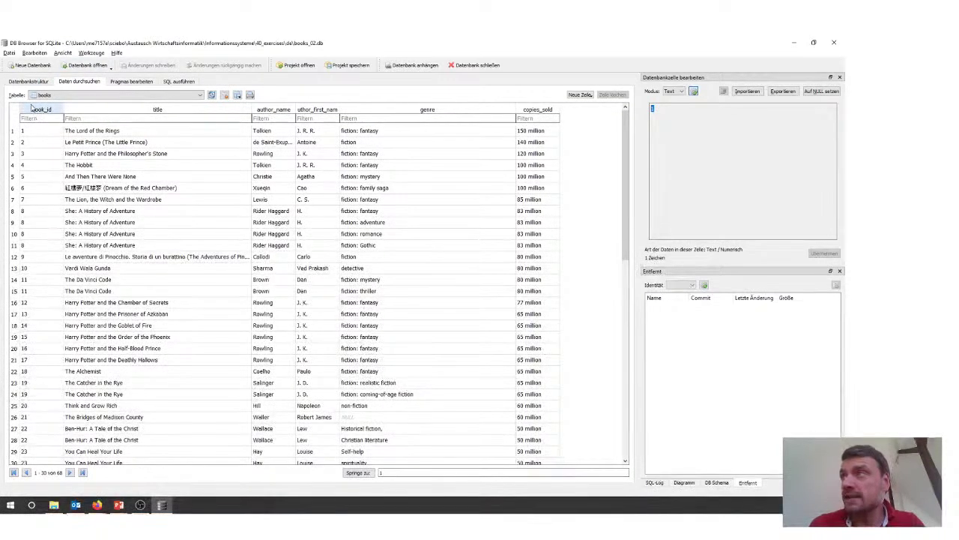
{"action": "left_click", "coordinate": [28, 81]}
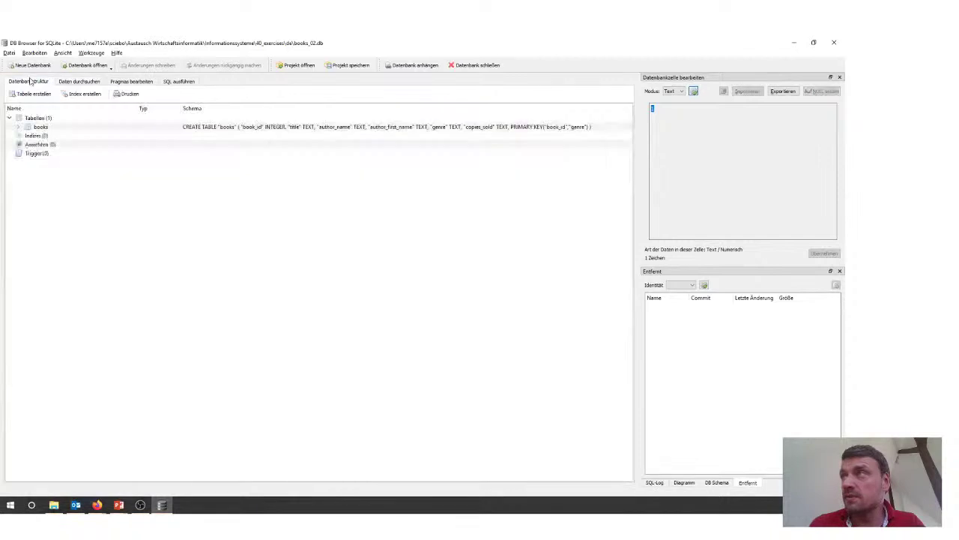
{"action": "left_click", "coordinate": [18, 127]}
{"action": "left_click", "coordinate": [169, 137]}
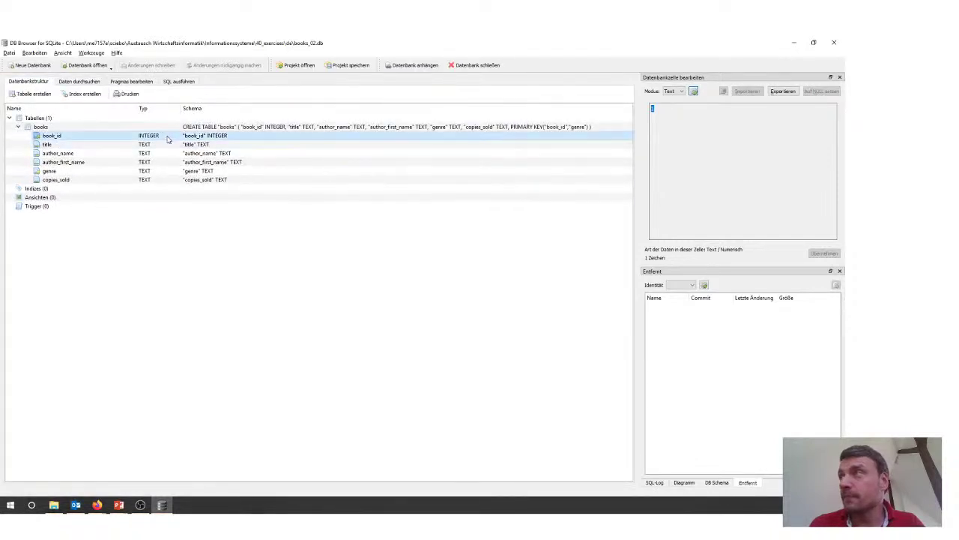
{"action": "left_click", "coordinate": [577, 128]}
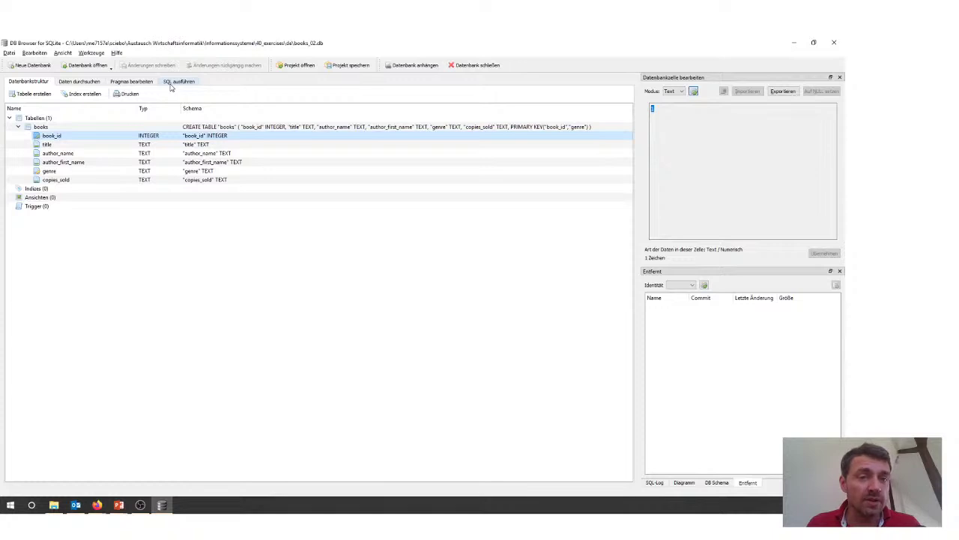
{"action": "left_click", "coordinate": [53, 171]}
{"action": "left_click", "coordinate": [54, 135]}
{"action": "left_click", "coordinate": [50, 171]}
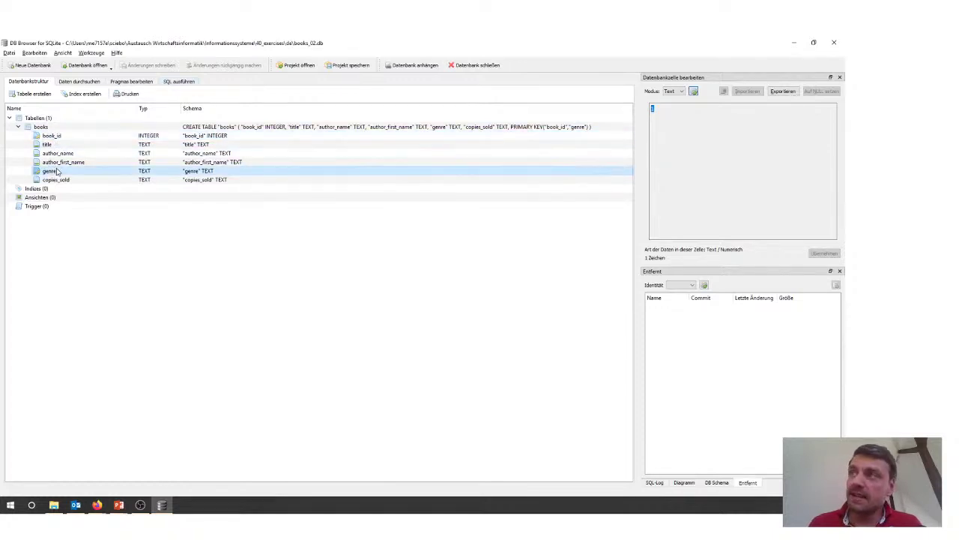
{"action": "left_click", "coordinate": [44, 135]}
{"action": "left_click", "coordinate": [57, 128]}
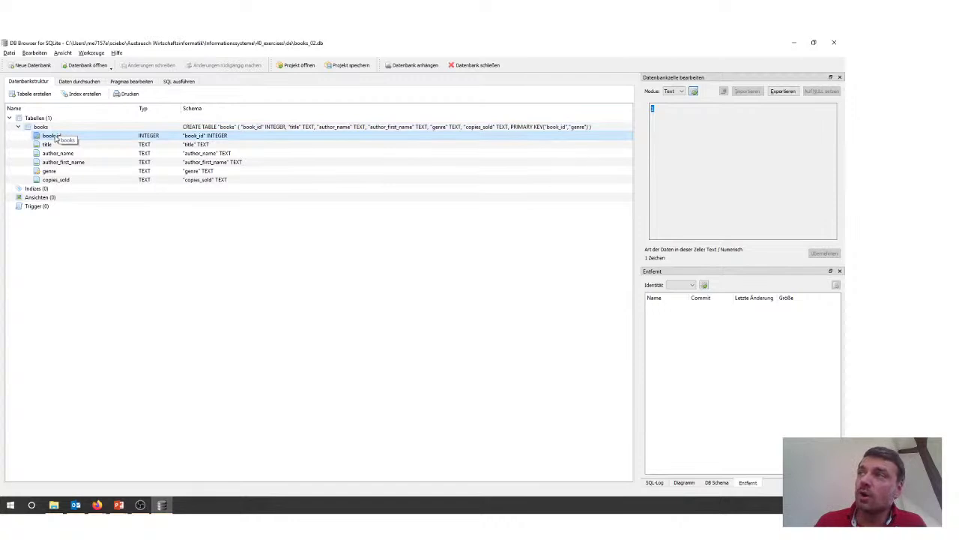
{"action": "left_click", "coordinate": [45, 172]}
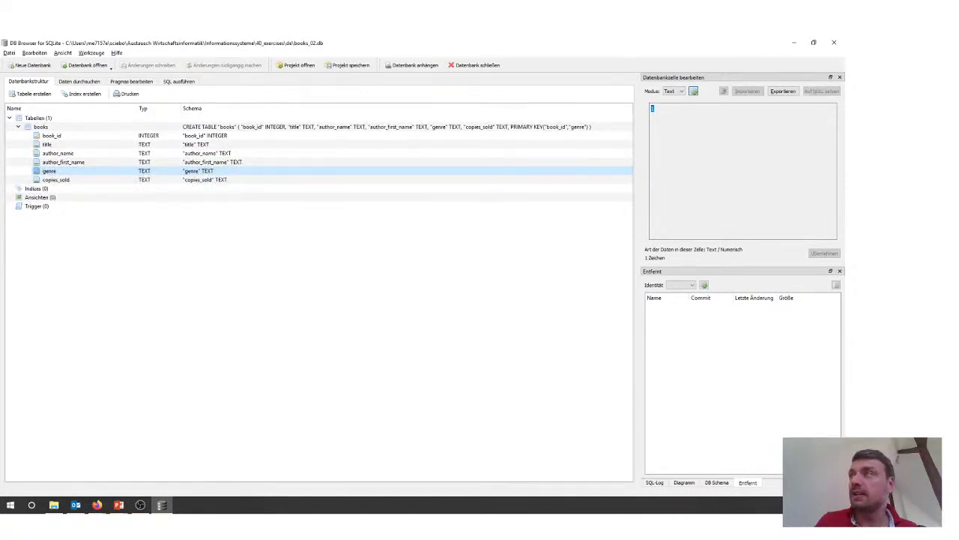
Step: Compare the book_id and genre values of both Ben-Hur rows in the books table data
{"action": "left_click", "coordinate": [80, 81]}
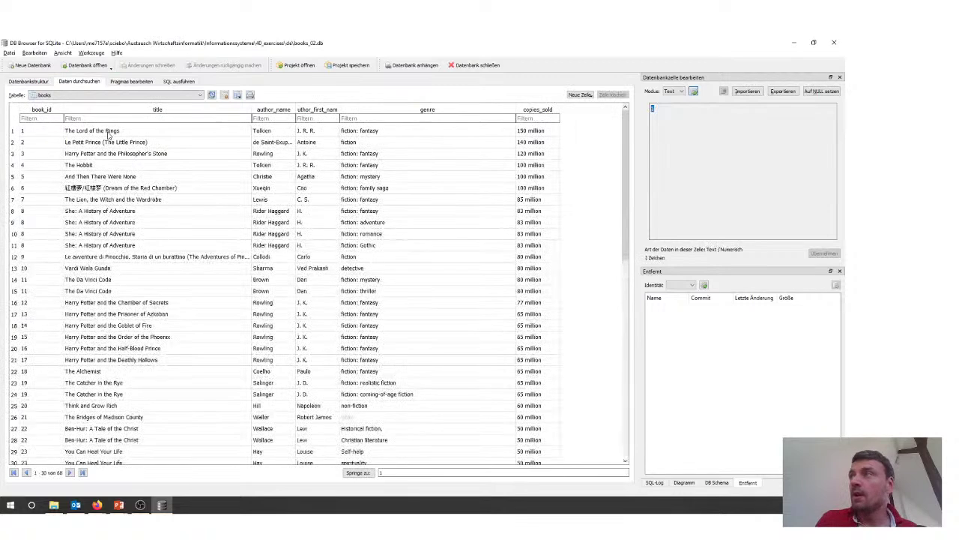
{"action": "left_click", "coordinate": [34, 430]}
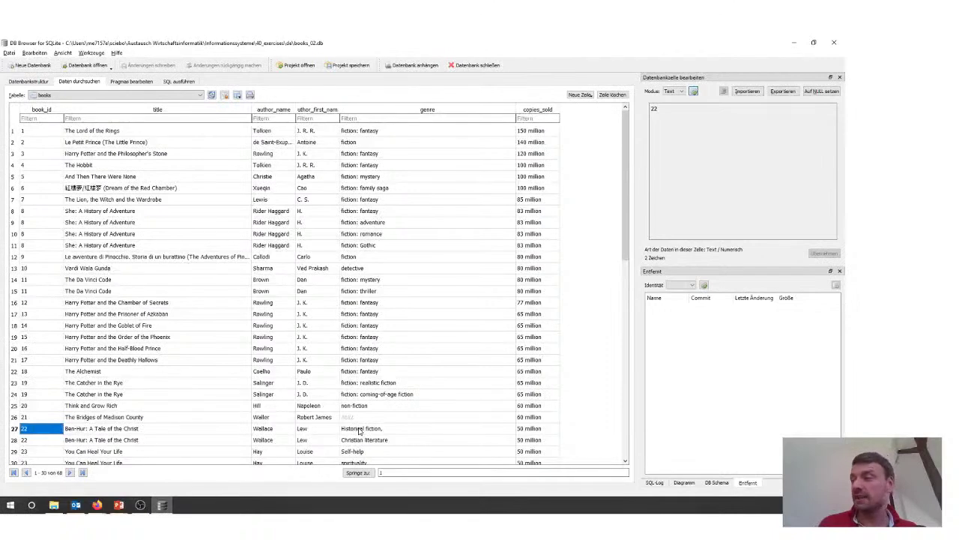
{"action": "left_click", "coordinate": [469, 428]}
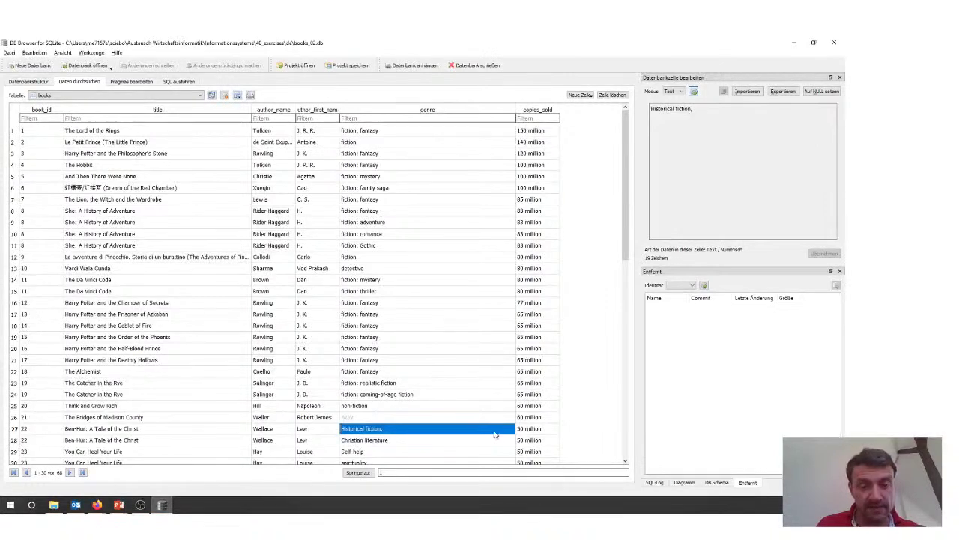
{"action": "left_click", "coordinate": [36, 431]}
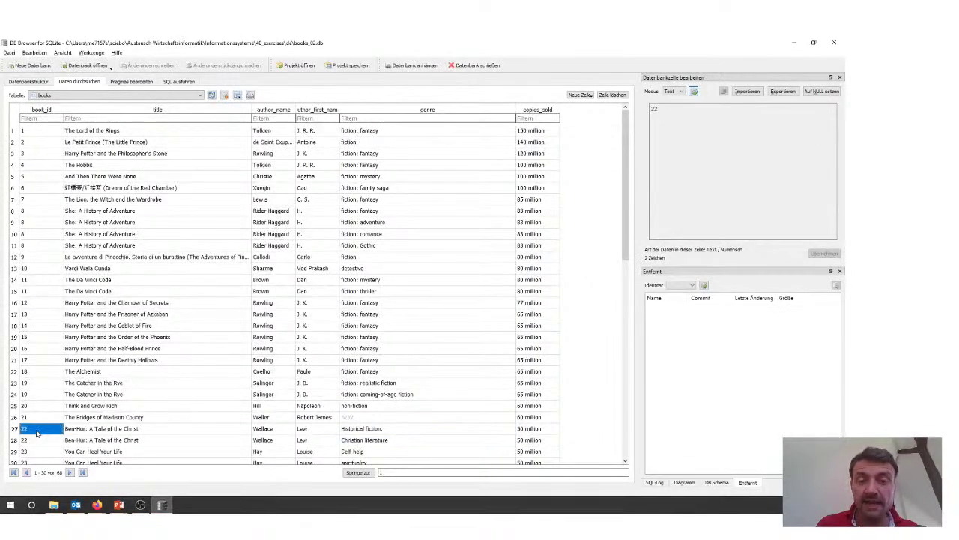
{"action": "left_click_drag", "start_coordinate": [35, 433], "coordinate": [38, 441]}
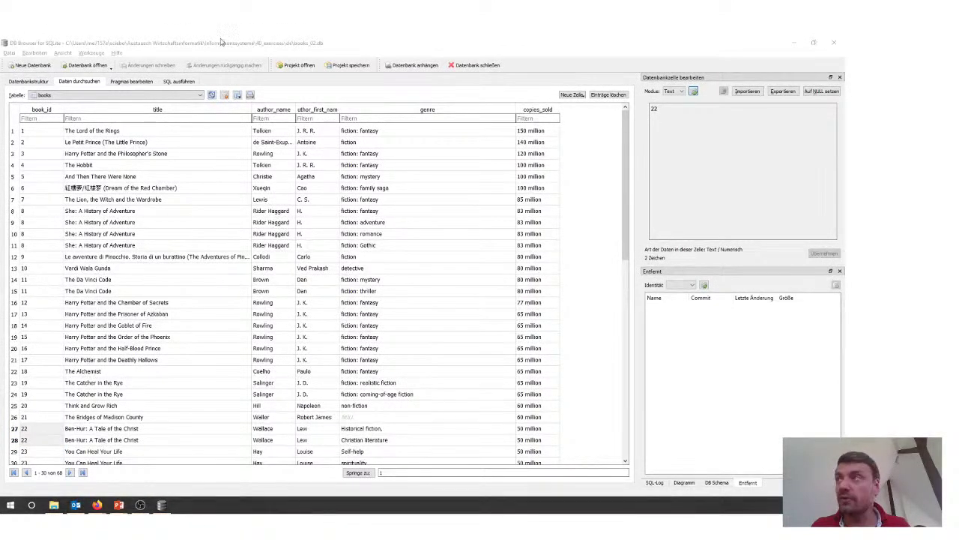
Step: Return to the SQL editor and reread the constraint error alongside the genre and title values in the update statement
{"action": "left_click", "coordinate": [178, 81]}
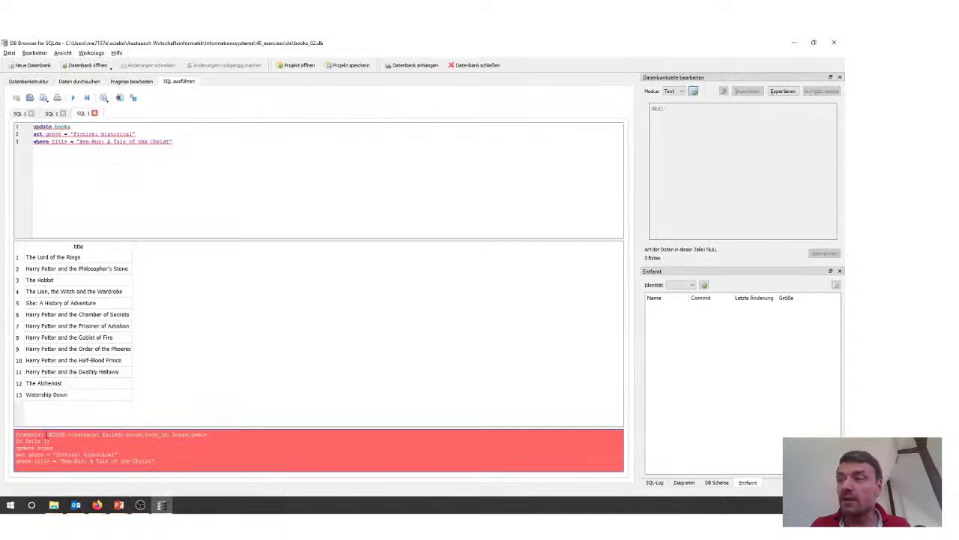
{"action": "left_click_drag", "start_coordinate": [47, 433], "coordinate": [120, 435]}
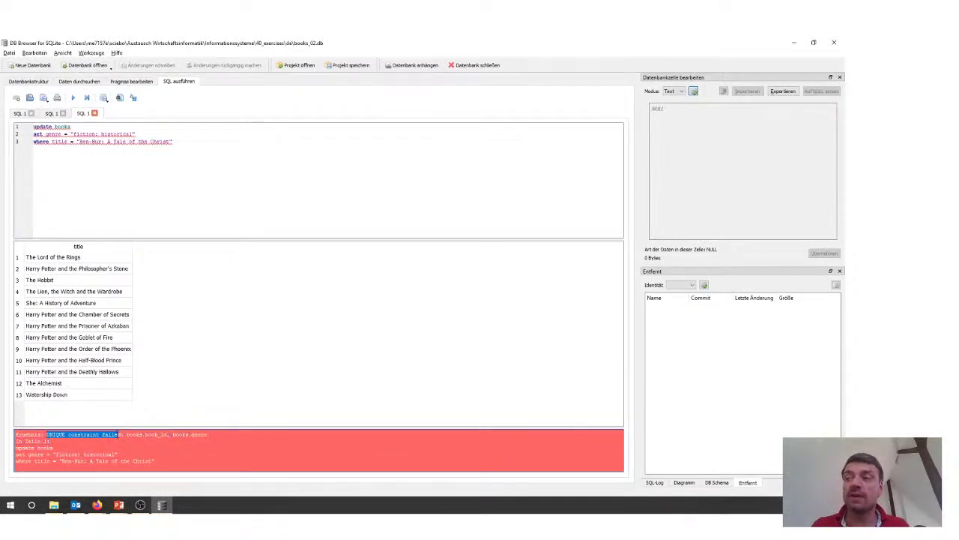
{"action": "right_click", "coordinate": [97, 459]}
{"action": "left_click", "coordinate": [148, 374]}
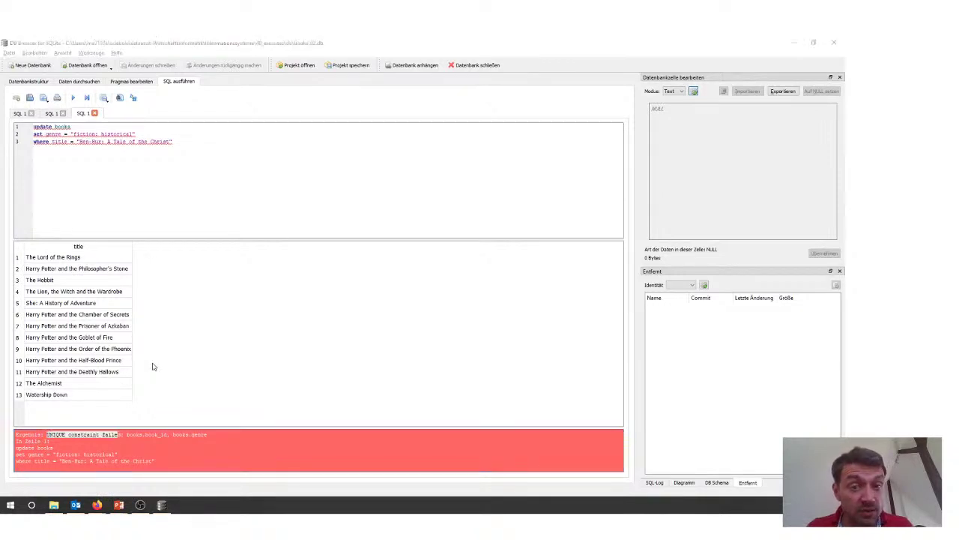
{"action": "left_click", "coordinate": [109, 134]}
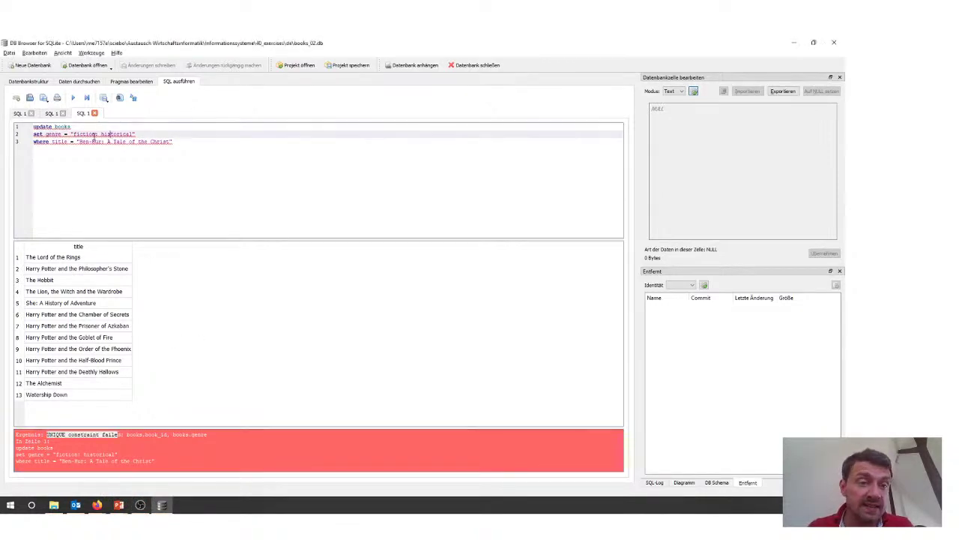
{"action": "left_click", "coordinate": [82, 141]}
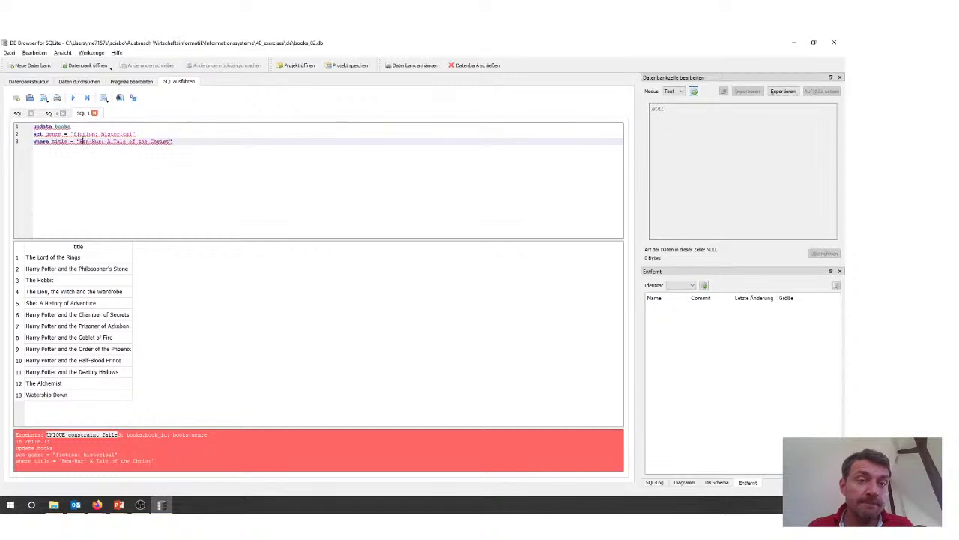
{"action": "left_click", "coordinate": [176, 137]}
{"action": "left_click", "coordinate": [177, 141]}
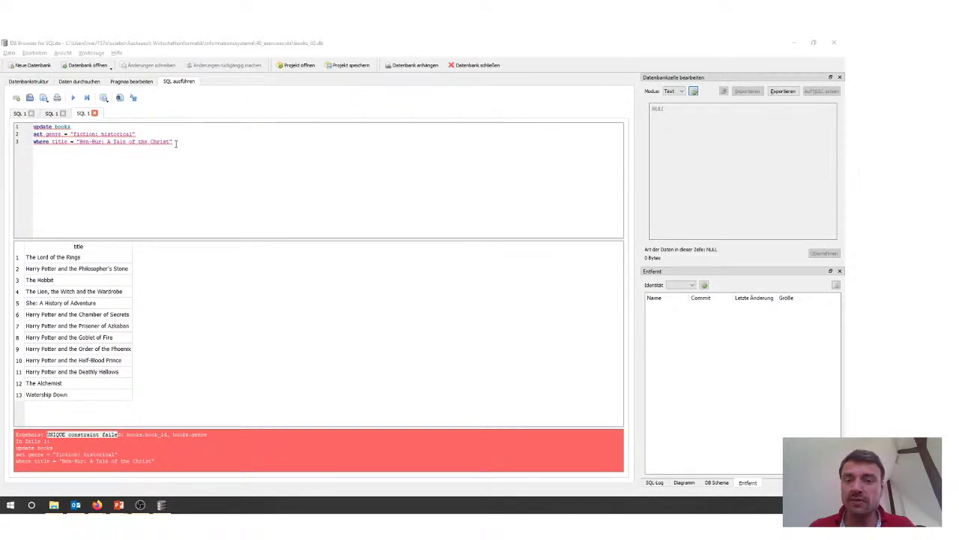
Step: Check the Angels & Demons task on the Übung 3 slide and filter the books table's titles by "ange" to find the book
{"action": "key", "text": "alt+Tab"}
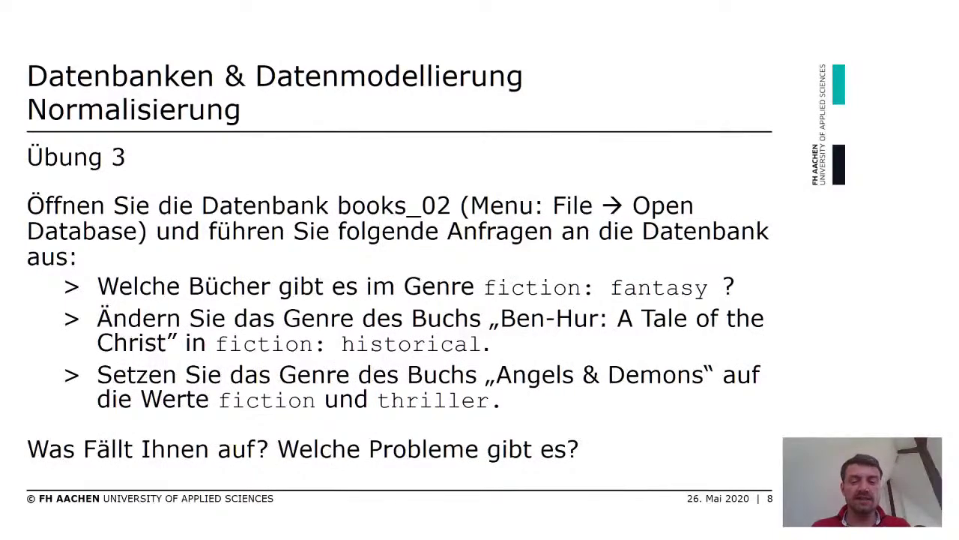
{"action": "key", "text": "alt+Tab"}
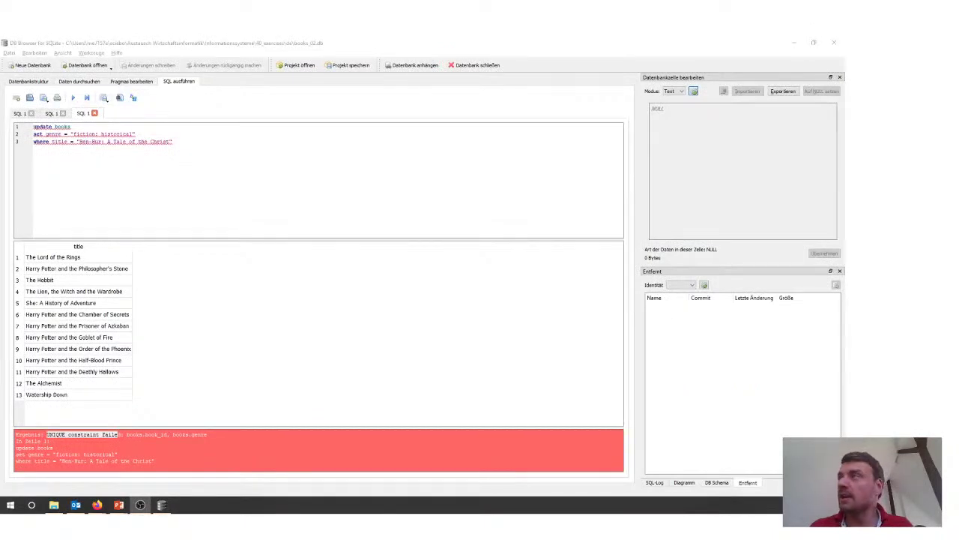
{"action": "left_click", "coordinate": [81, 81]}
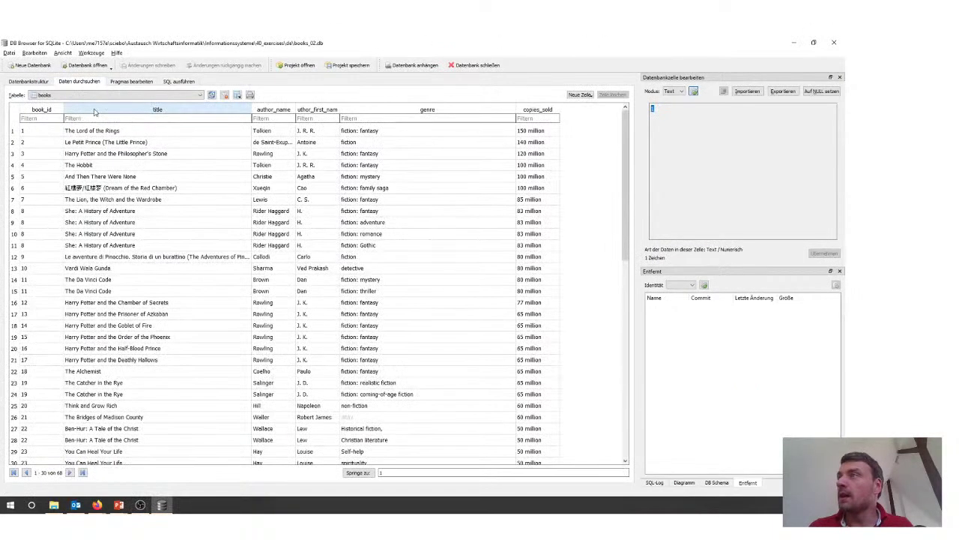
{"action": "left_click", "coordinate": [116, 95]}
{"action": "left_click", "coordinate": [118, 98]}
{"action": "left_click", "coordinate": [103, 120]}
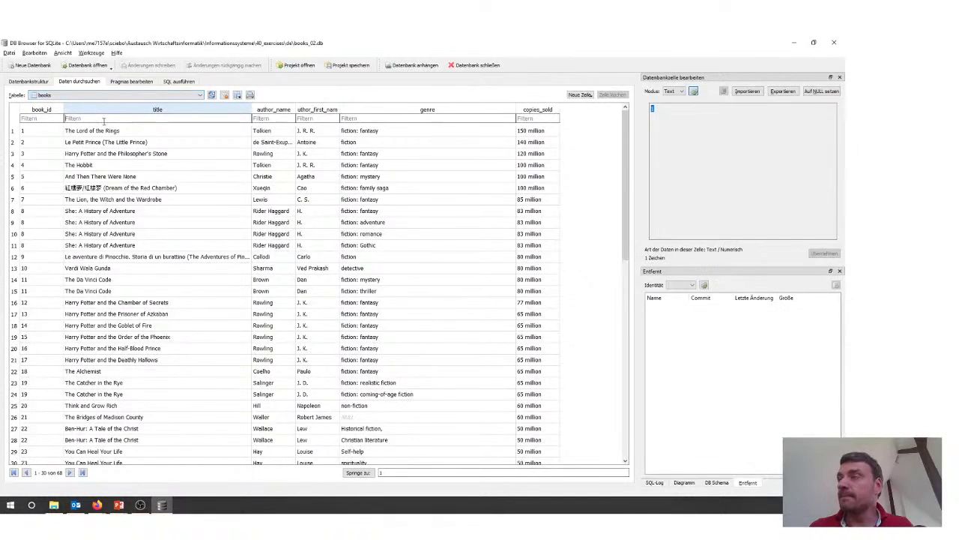
{"action": "type", "text": "ange"}
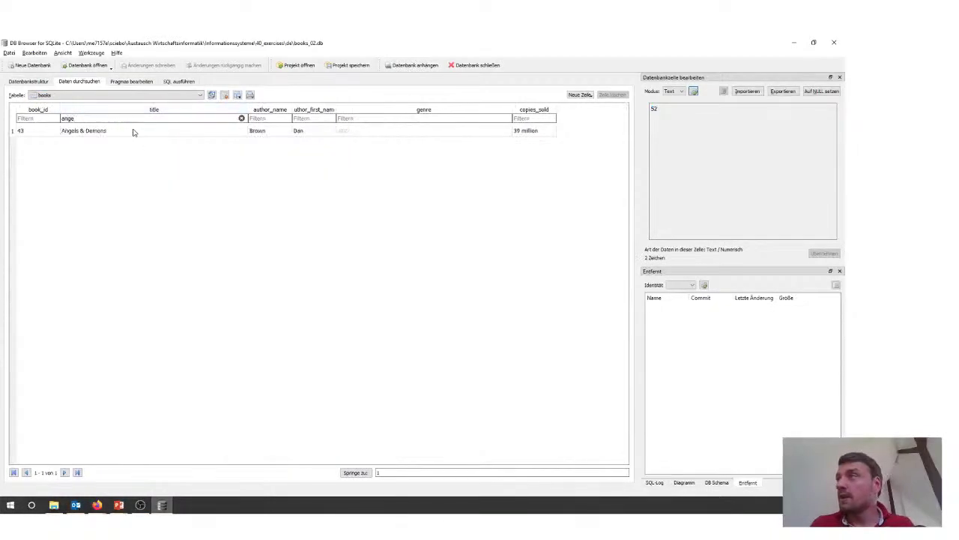
{"action": "left_click", "coordinate": [134, 132]}
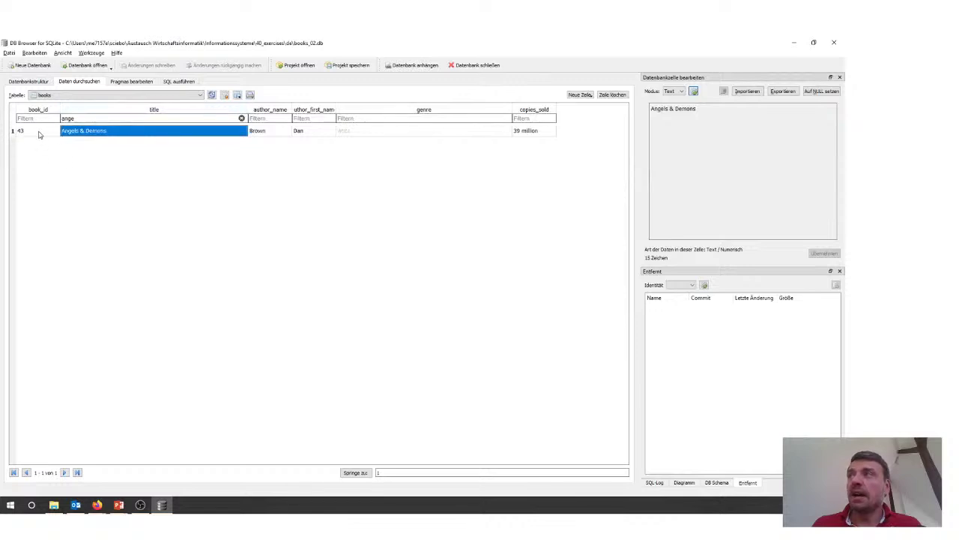
Step: Recheck the genre values on the slide and shorten the genre in the update statement's set clause to "fiction"
{"action": "left_click", "coordinate": [177, 81]}
{"action": "left_click", "coordinate": [80, 133]}
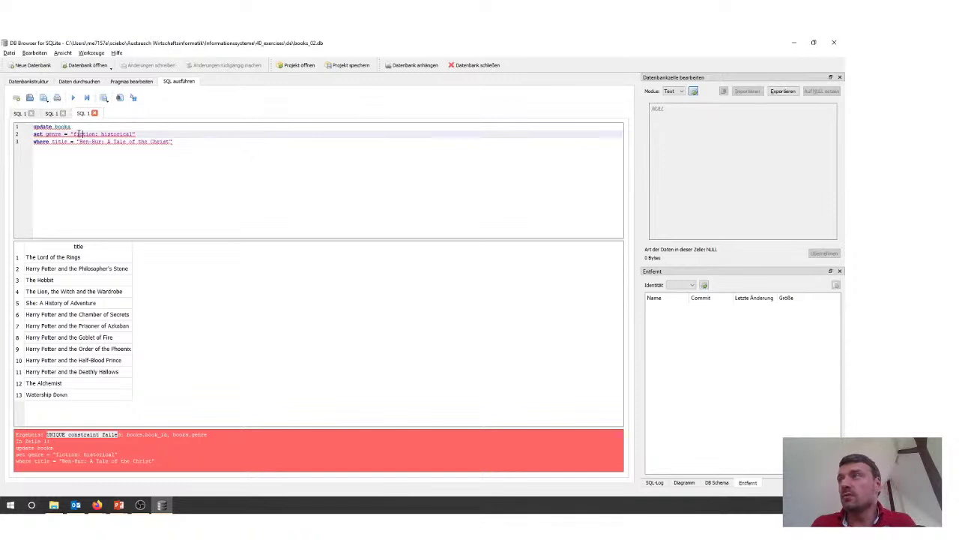
{"action": "left_click", "coordinate": [71, 127]}
{"action": "left_click", "coordinate": [75, 134]}
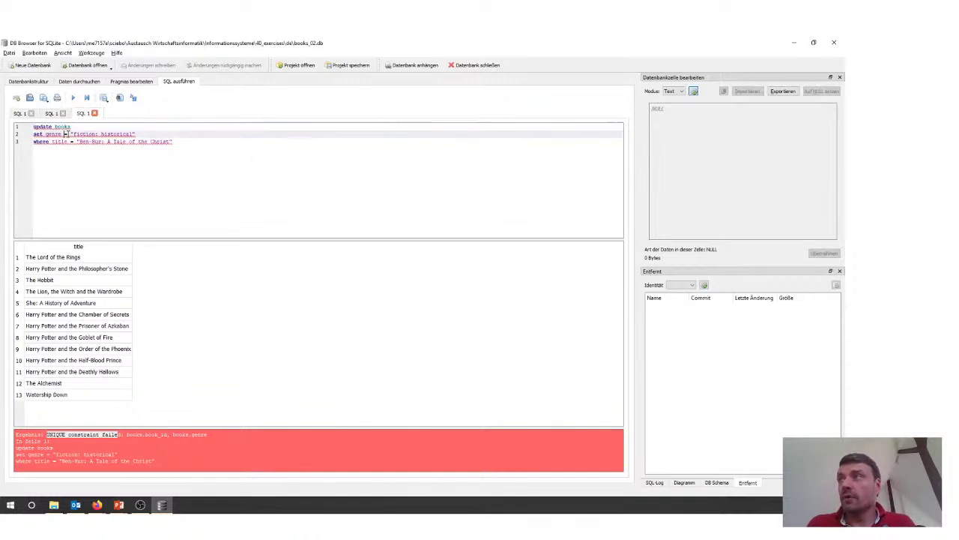
{"action": "key", "text": "alt+Tab"}
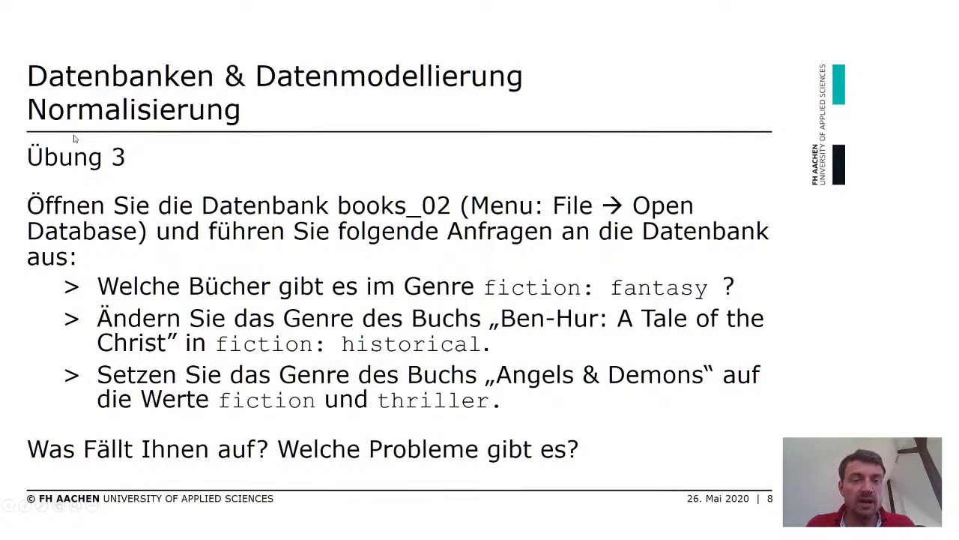
{"action": "key", "text": "alt+Tab"}
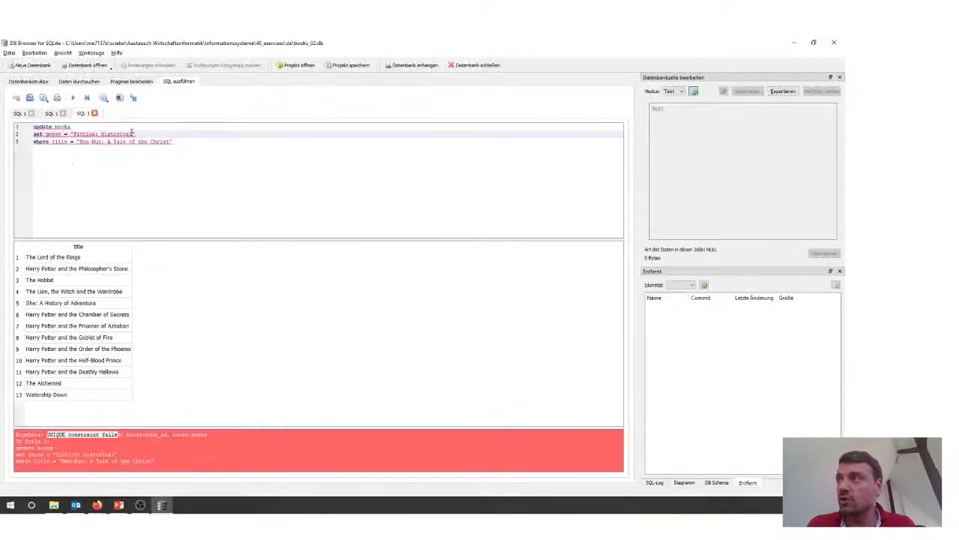
{"action": "key", "text": "ctrl+shift+Home"}
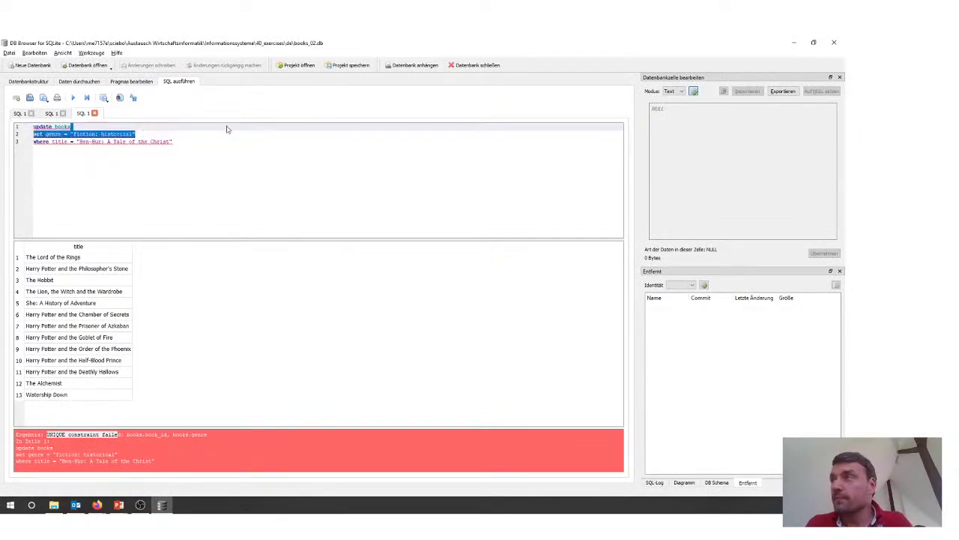
{"action": "left_click", "coordinate": [157, 132]}
{"action": "key", "text": "BackSpace"}
{"action": "key", "text": "BackSpace"}
{"action": "key", "text": "BackSpace"}
{"action": "key", "text": "BackSpace"}
{"action": "key", "text": "BackSpace"}
{"action": "key", "text": "BackSpace"}
{"action": "key", "text": "BackSpace"}
{"action": "key", "text": "BackSpace"}
{"action": "key", "text": "BackSpace"}
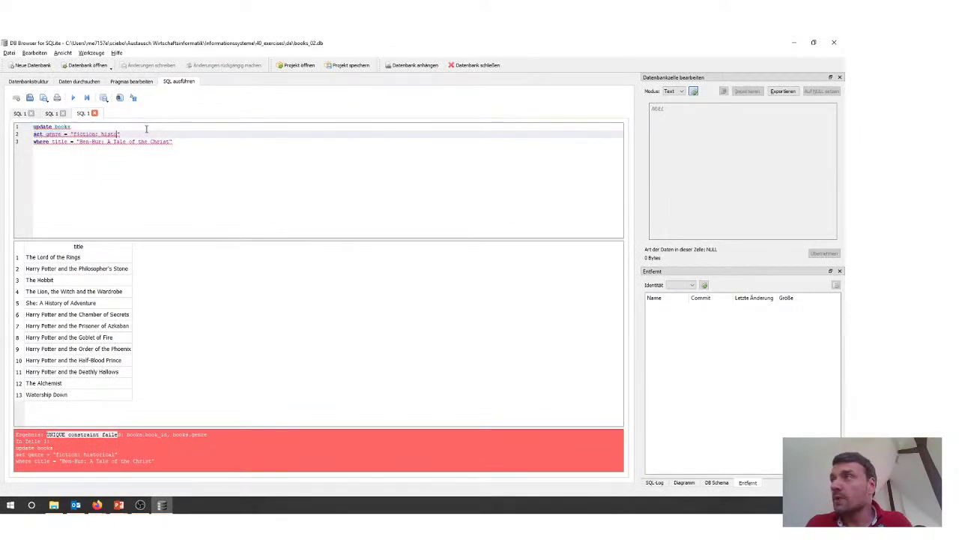
{"action": "key", "text": "BackSpace"}
{"action": "key", "text": "BackSpace"}
{"action": "key", "text": "BackSpace"}
{"action": "key", "text": "BackSpace"}
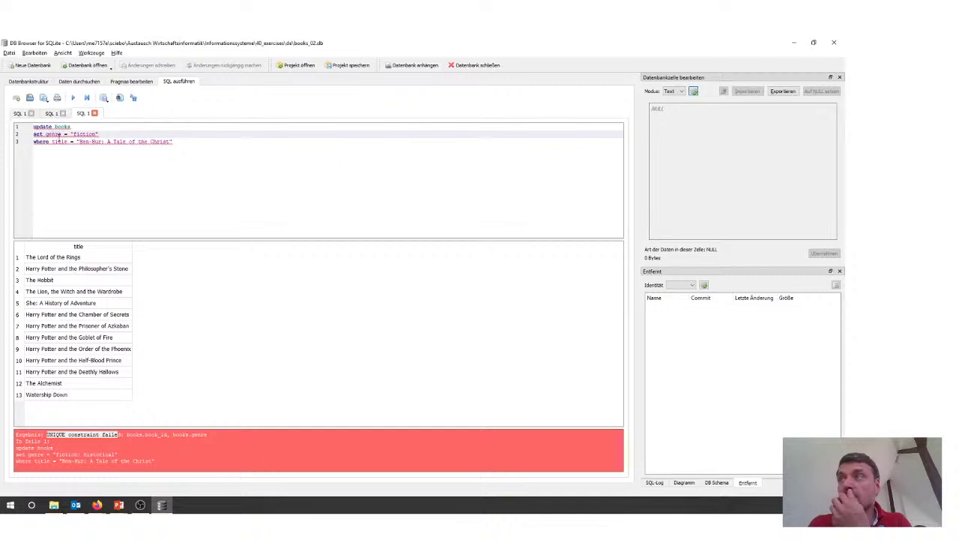
Step: Replace the update statement's title condition with book_id = 43, checking the ID of Angels & Demons in the books data
{"action": "type", "text": "\""}
{"action": "left_click", "coordinate": [53, 141]}
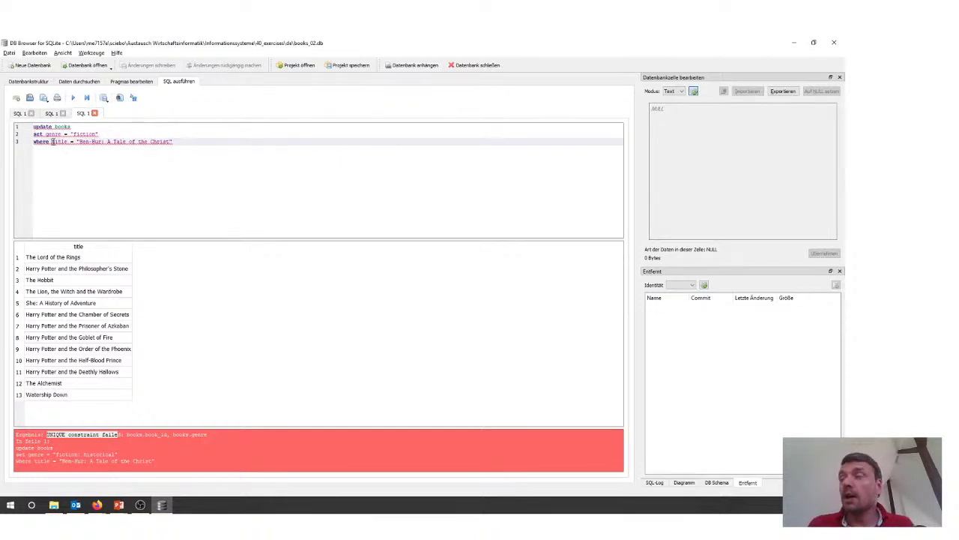
{"action": "left_click_drag", "start_coordinate": [52, 141], "coordinate": [204, 143]}
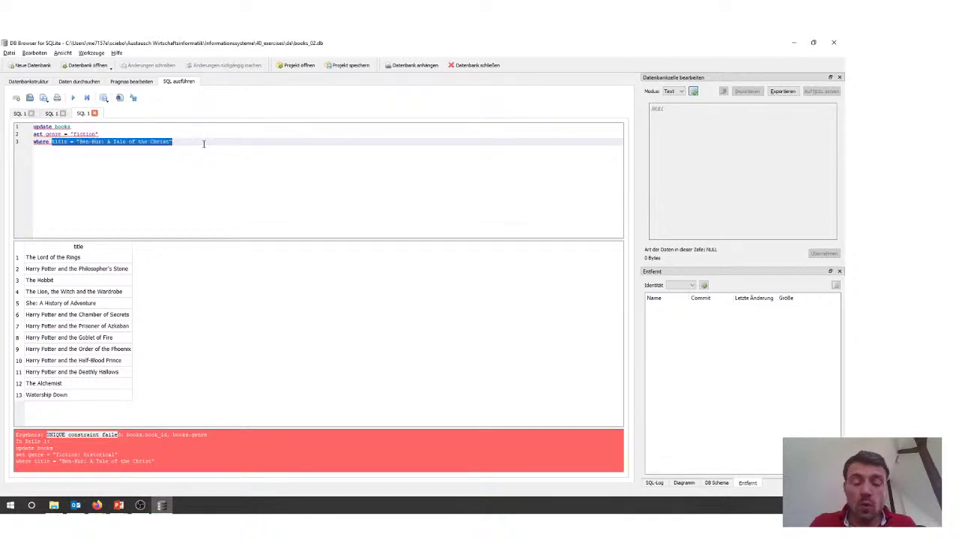
{"action": "type", "text": "b"}
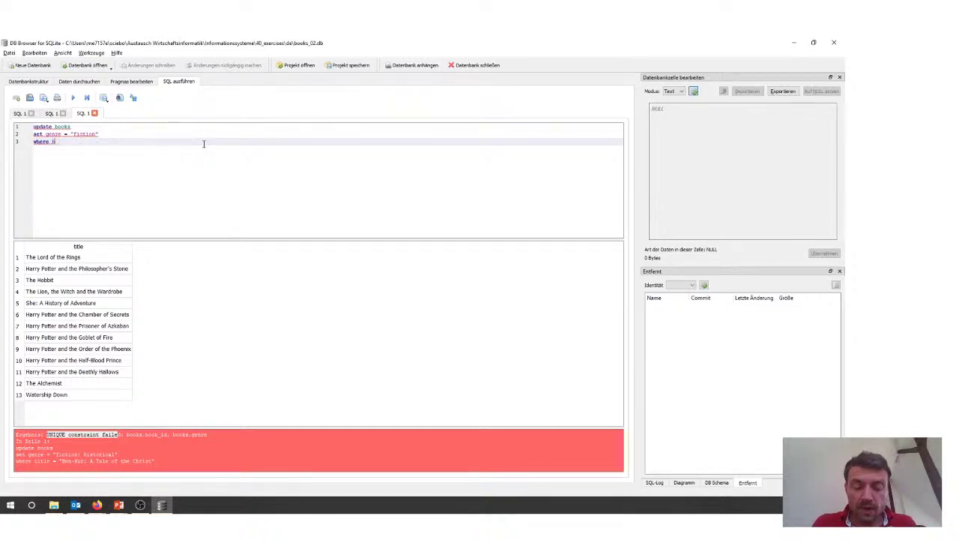
{"action": "type", "text": "ook_id ="}
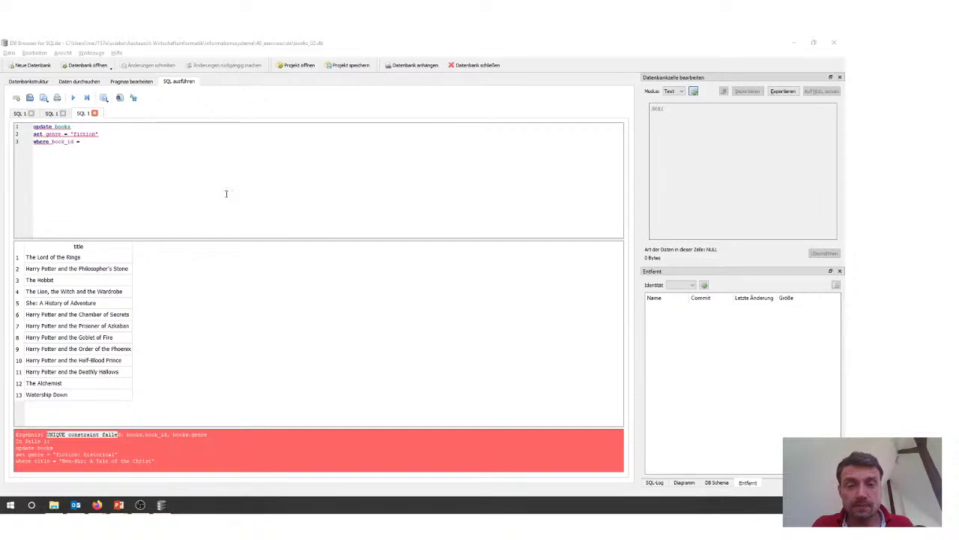
{"action": "left_click", "coordinate": [187, 150]}
{"action": "left_click", "coordinate": [81, 81]}
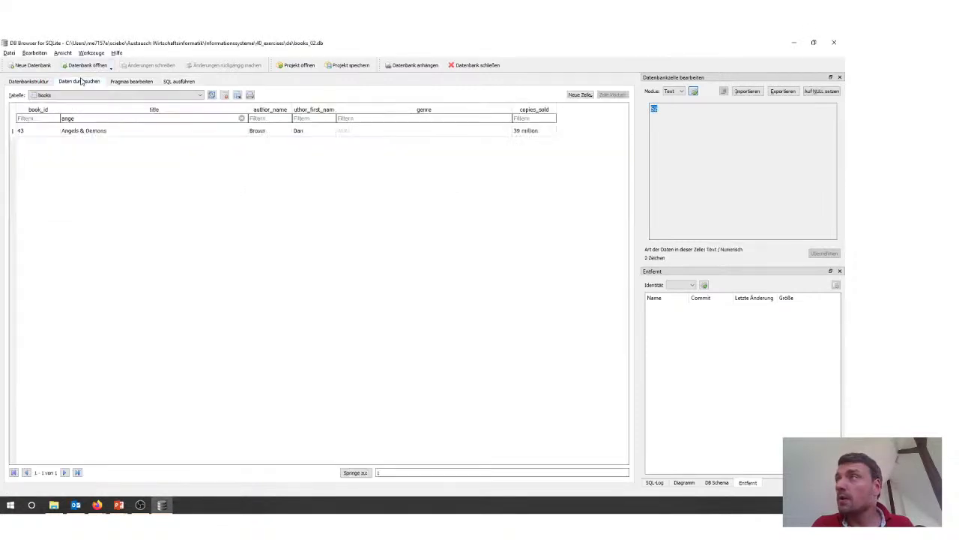
{"action": "left_click", "coordinate": [180, 81]}
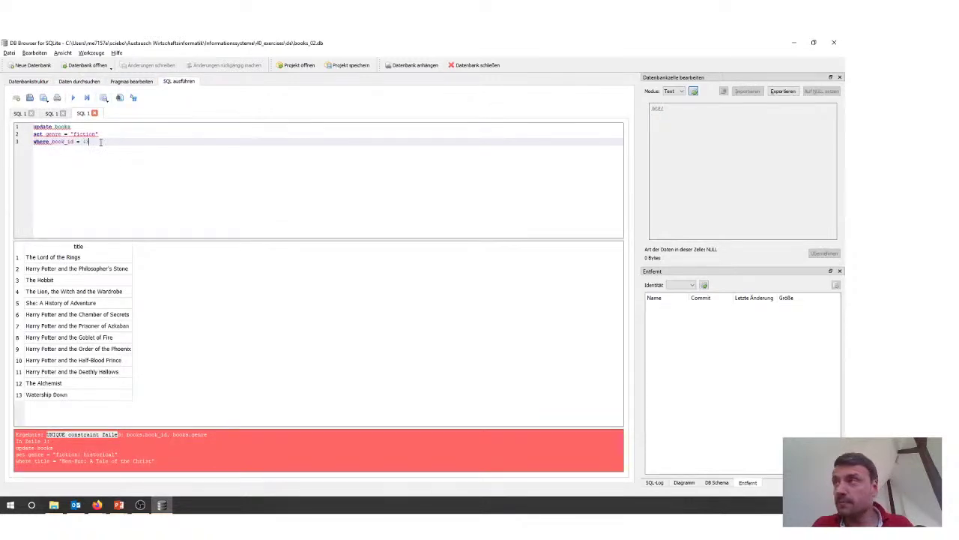
Step: Run the update setting genre to "fiction" and check the genre and book_id of Angels & Demons in the books data
{"action": "left_click", "coordinate": [104, 135]}
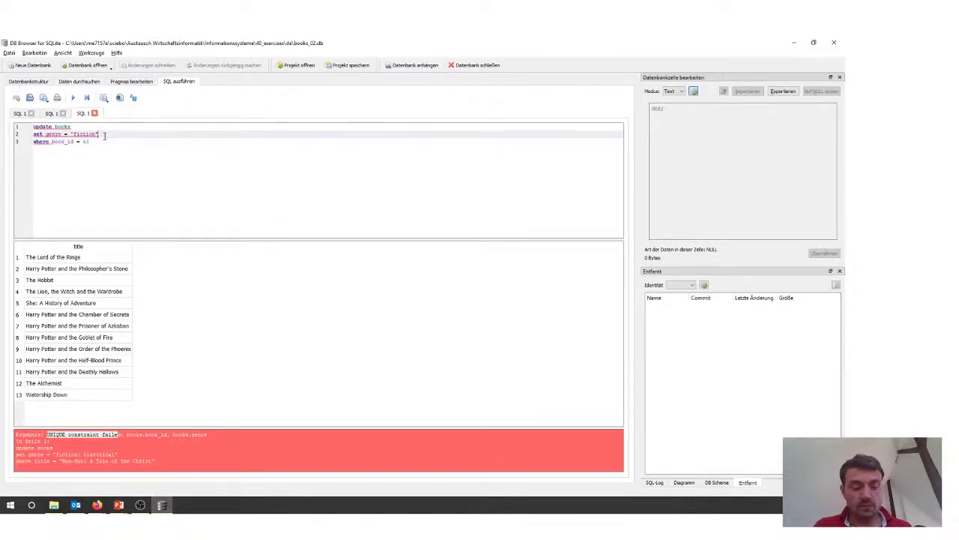
{"action": "key", "text": "ctrl+Return"}
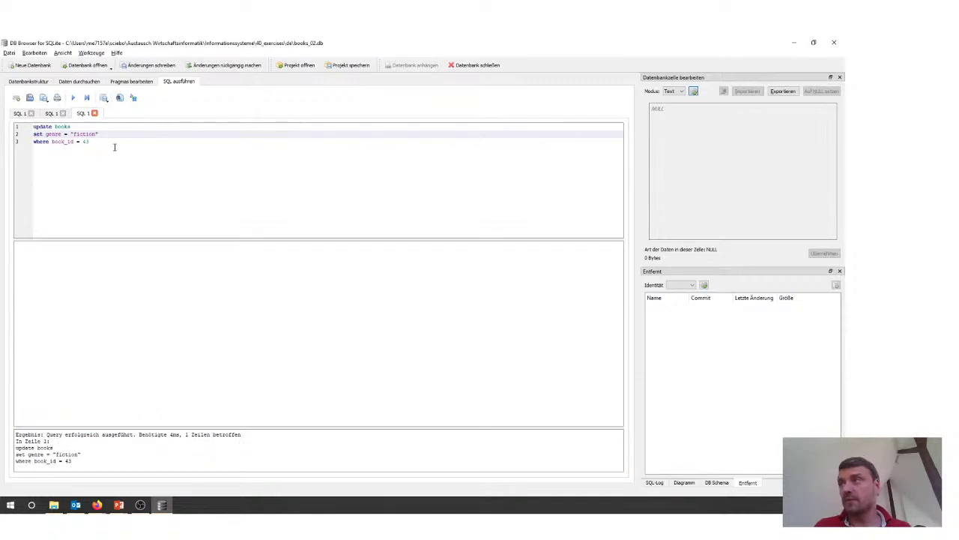
{"action": "left_click", "coordinate": [93, 141]}
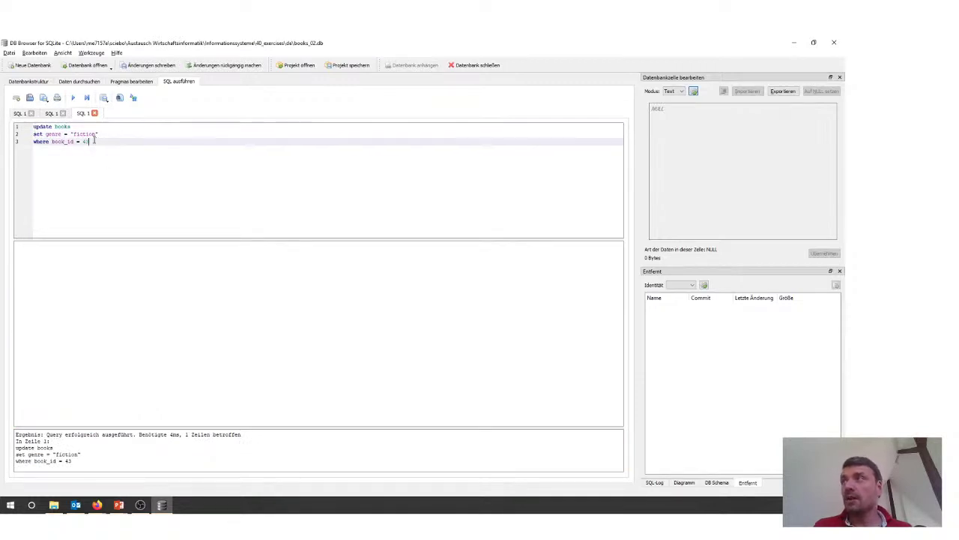
{"action": "left_click", "coordinate": [80, 82]}
{"action": "left_click", "coordinate": [368, 132]}
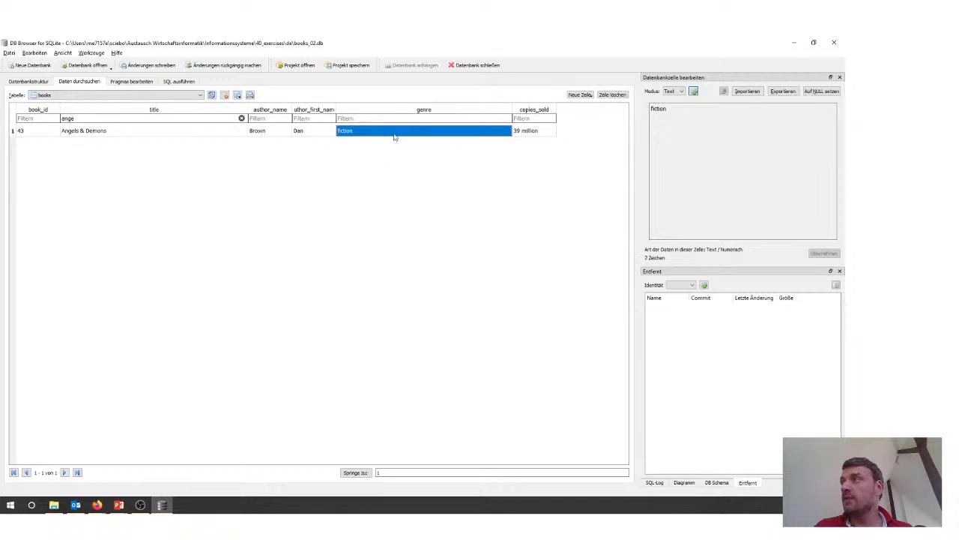
{"action": "left_click", "coordinate": [31, 132]}
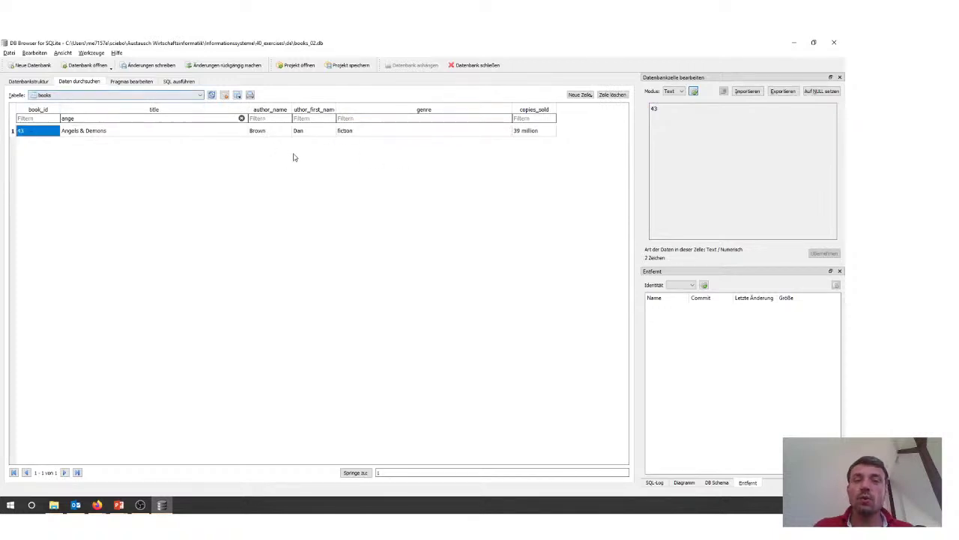
{"action": "left_click", "coordinate": [357, 142]}
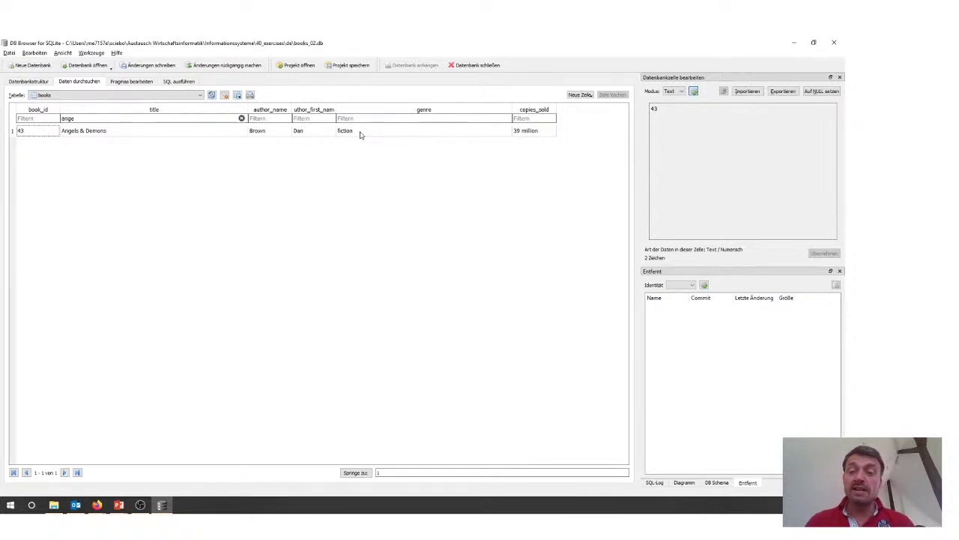
Step: Return to the SQL editor and start an INSERT into books statement in a new query
{"action": "left_click", "coordinate": [180, 81]}
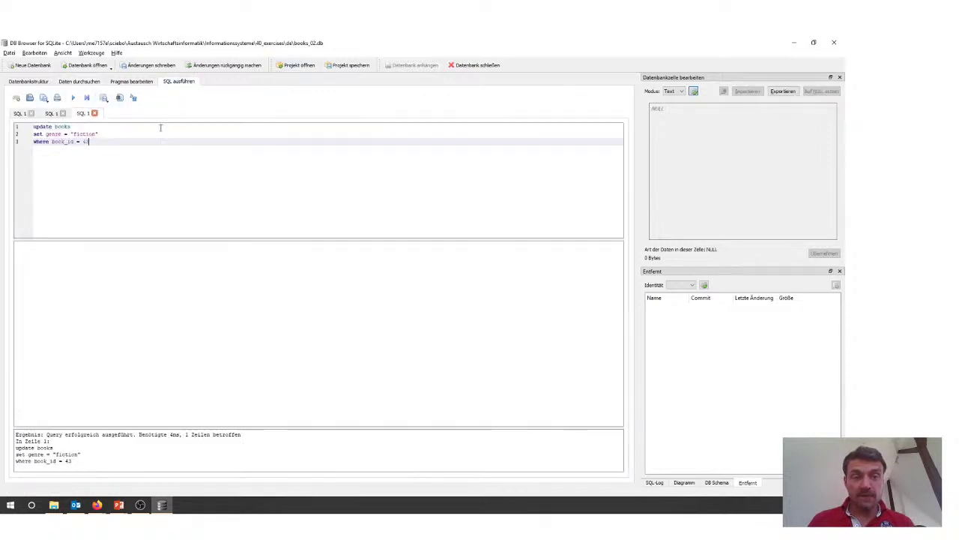
{"action": "left_click_drag", "start_coordinate": [105, 140], "coordinate": [72, 134]}
{"action": "left_click", "coordinate": [93, 140]}
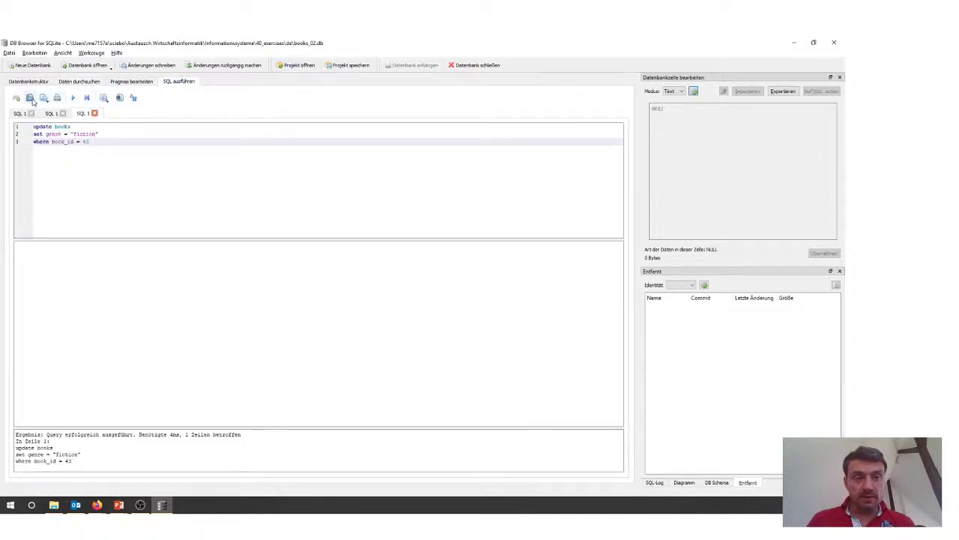
{"action": "left_click", "coordinate": [16, 97]}
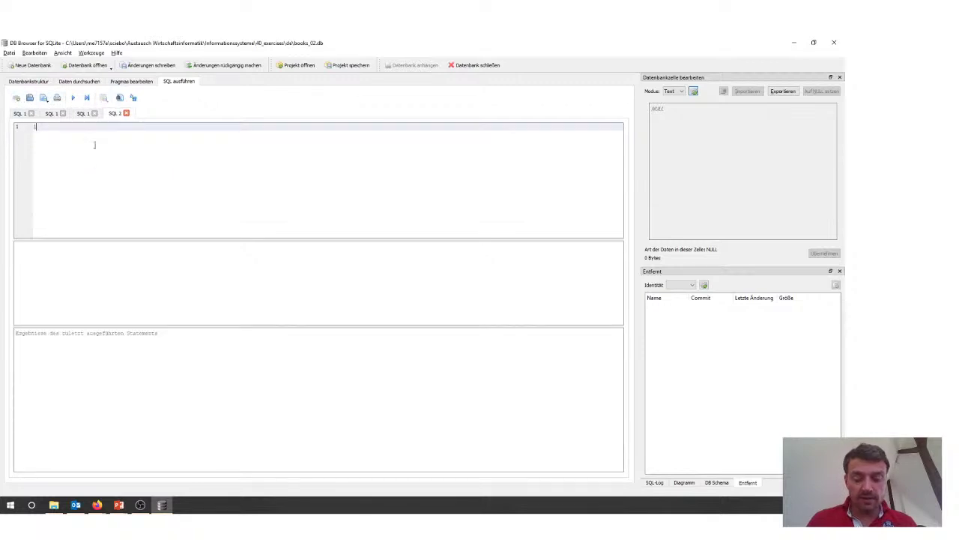
{"action": "type", "text": "INSERT "}
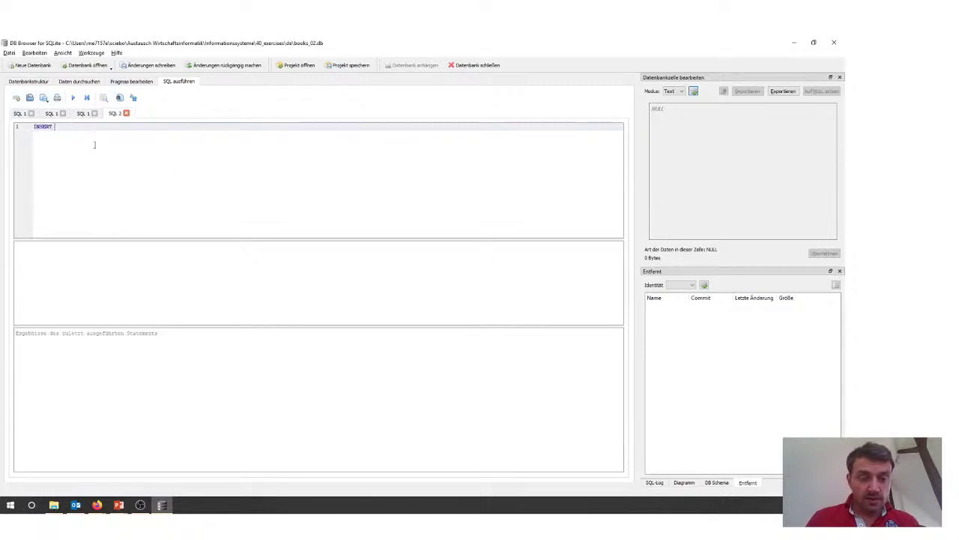
{"action": "type", "text": "into "}
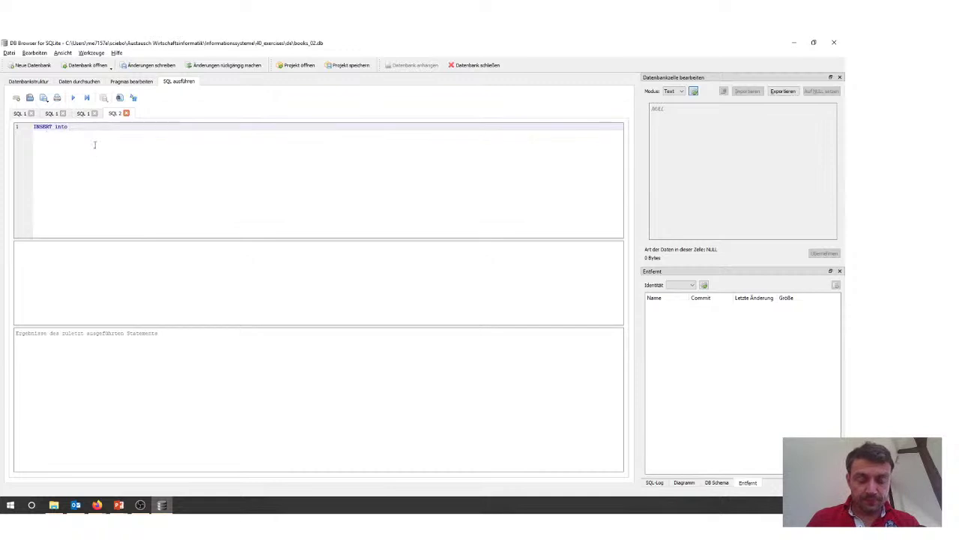
{"action": "type", "text": "books"}
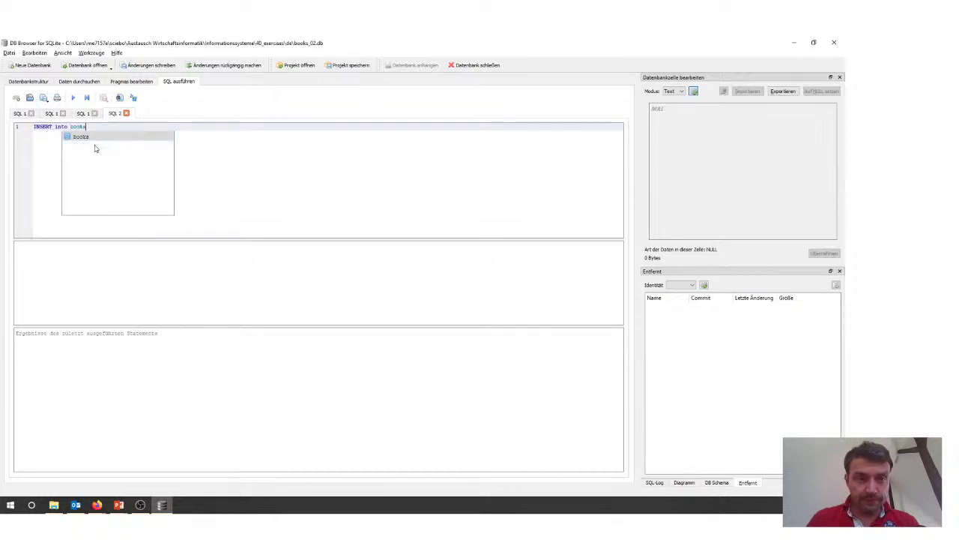
{"action": "key", "text": "Escape"}
{"action": "key", "text": "Return"}
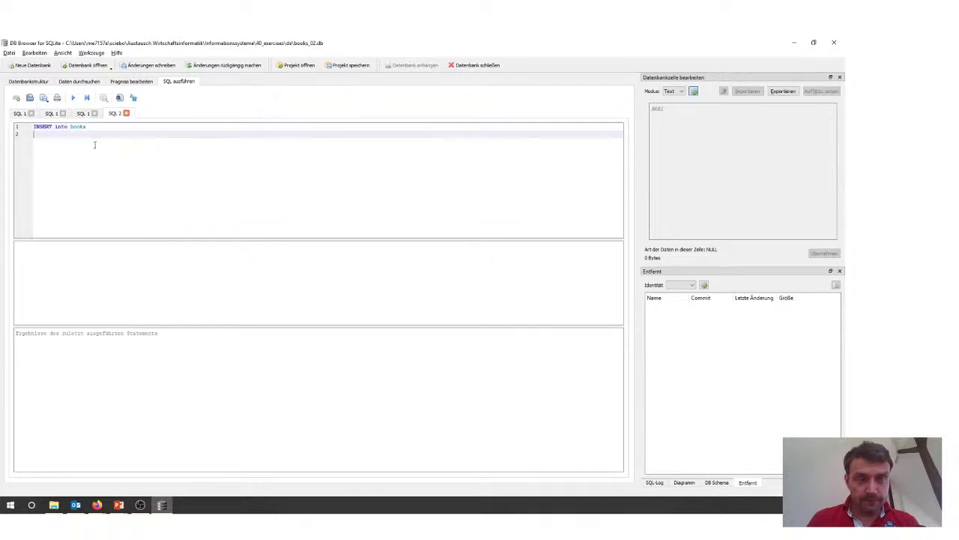
Step: Add a values clause with 101 as the book_id and check the column order in the books data
{"action": "type", "text": "val"}
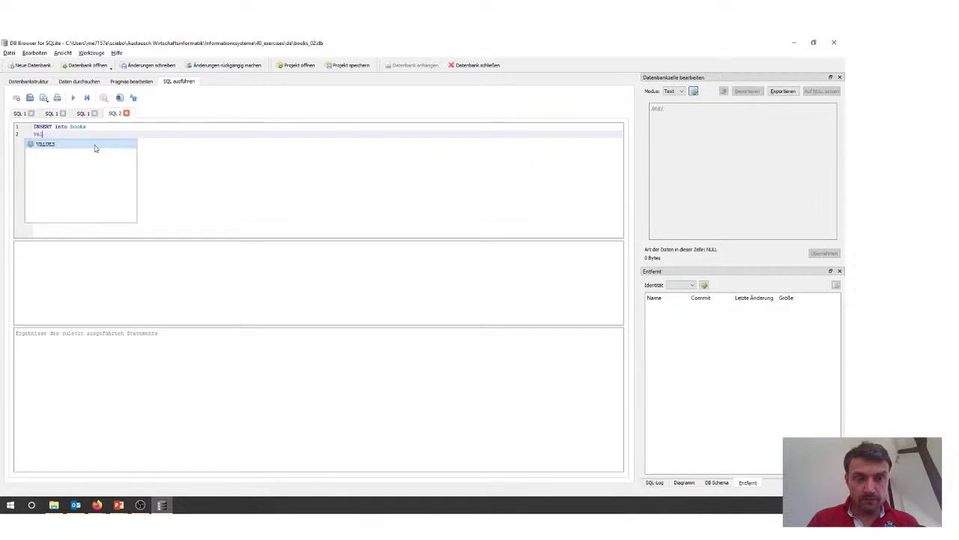
{"action": "type", "text": "ues"}
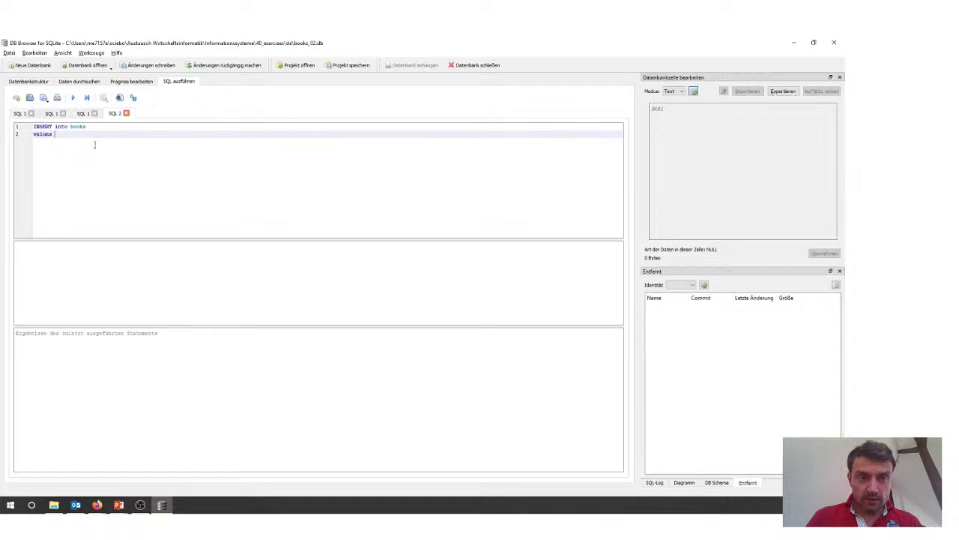
{"action": "type", "text": " ()"}
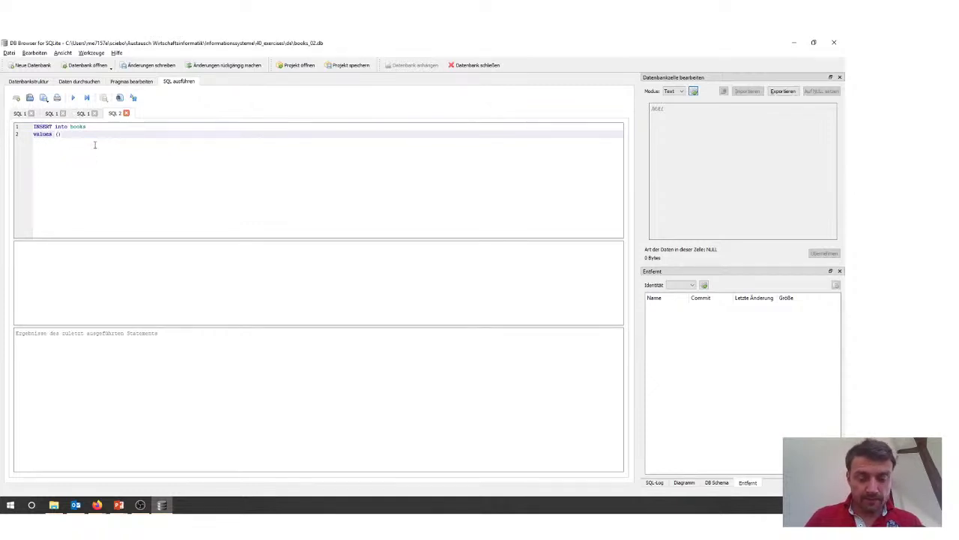
{"action": "type", "text": "100,"}
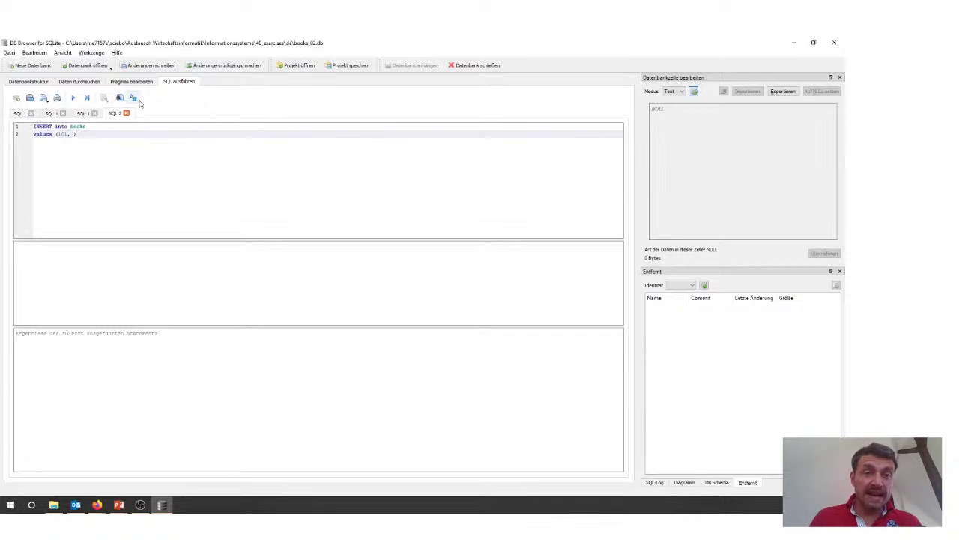
{"action": "left_click", "coordinate": [81, 82]}
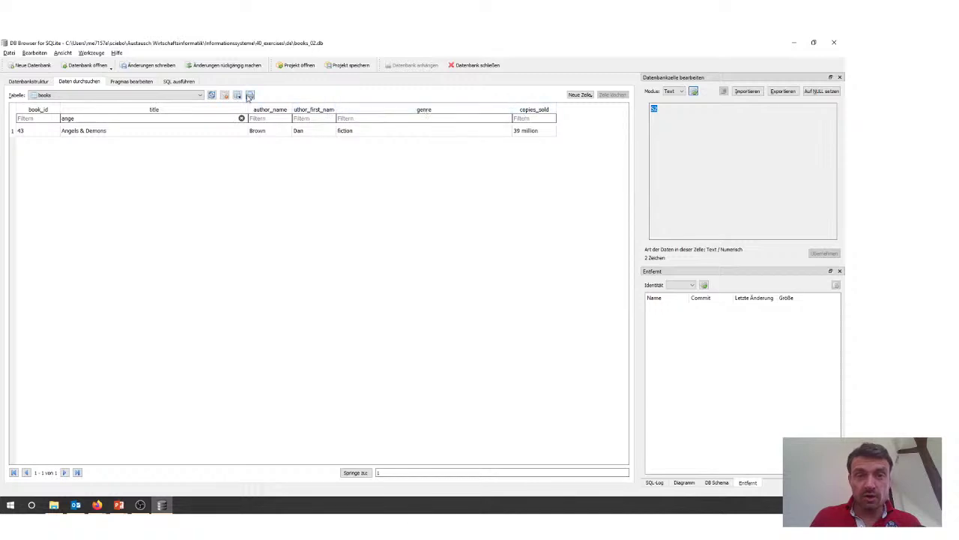
{"action": "left_click", "coordinate": [178, 82]}
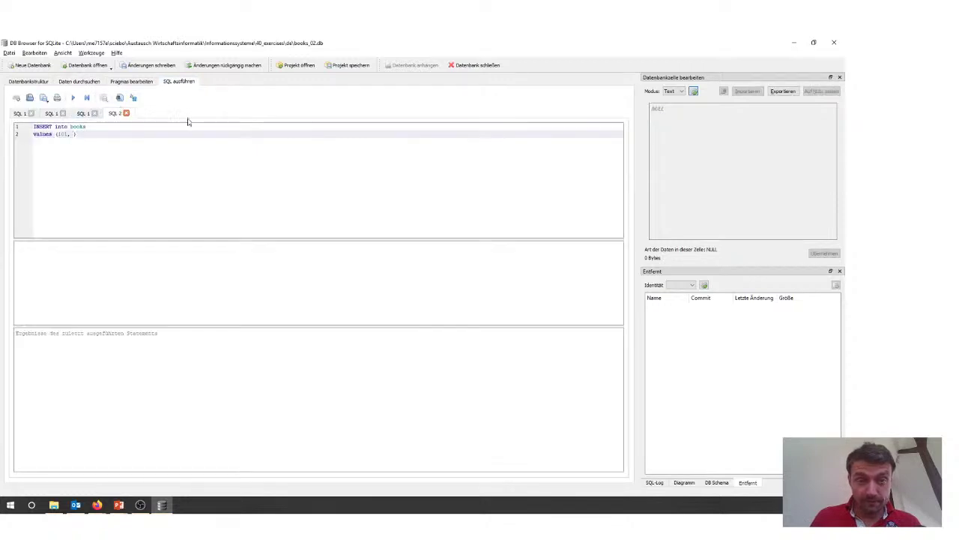
Step: Add "Angels & Demons" as the title value of the insert statement, copying it from the books data
{"action": "type", "text": "''"}
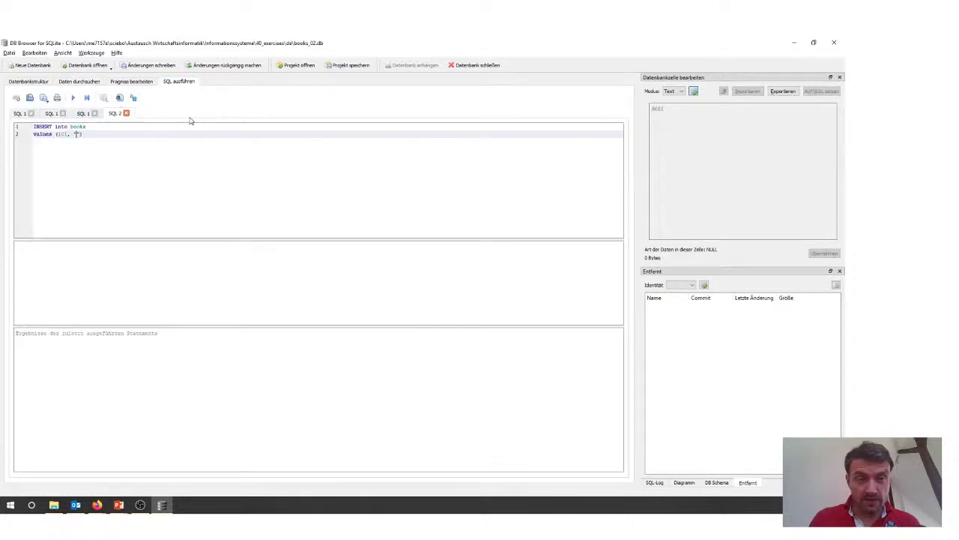
{"action": "left_click", "coordinate": [80, 81]}
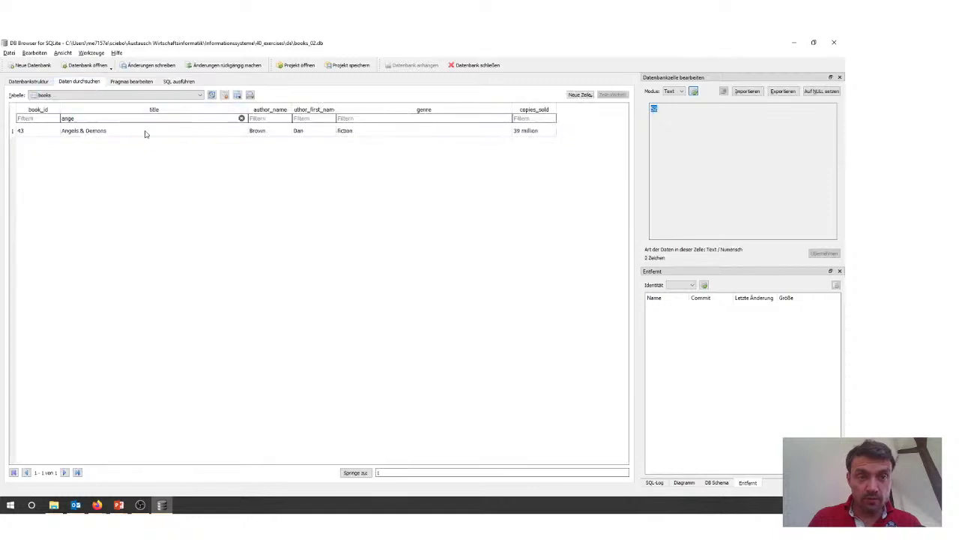
{"action": "left_click", "coordinate": [108, 135]}
{"action": "double_click", "coordinate": [98, 133]}
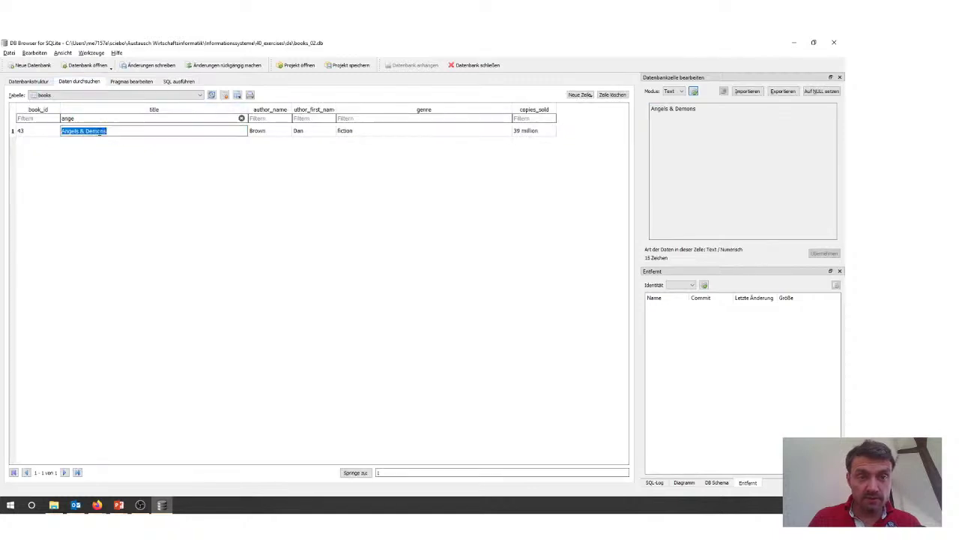
{"action": "key", "text": "Escape"}
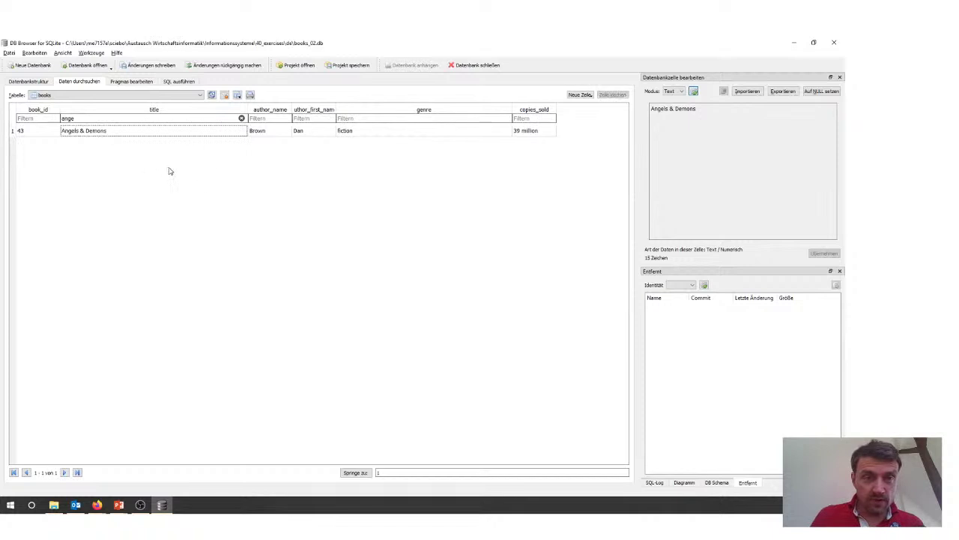
{"action": "left_click", "coordinate": [129, 83]}
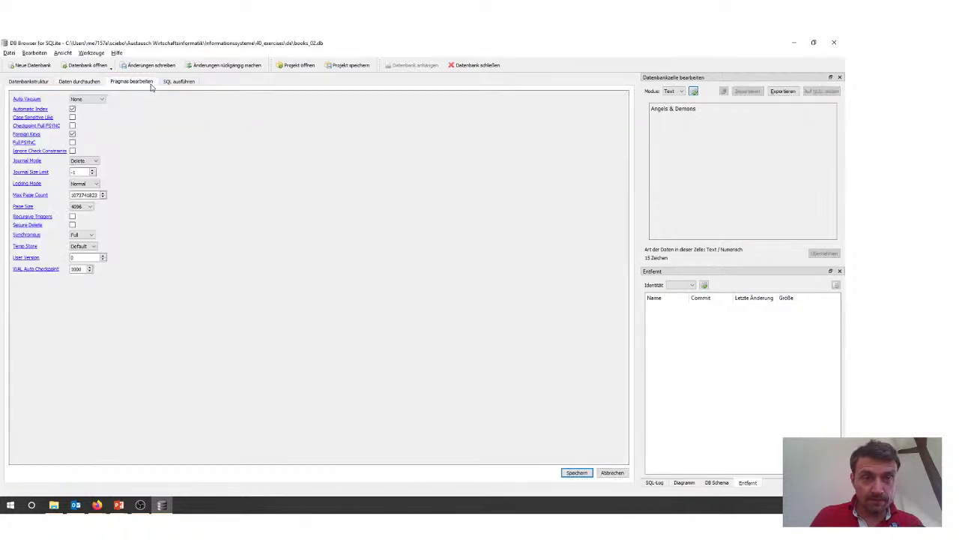
{"action": "left_click", "coordinate": [175, 83]}
{"action": "left_click", "coordinate": [117, 133]}
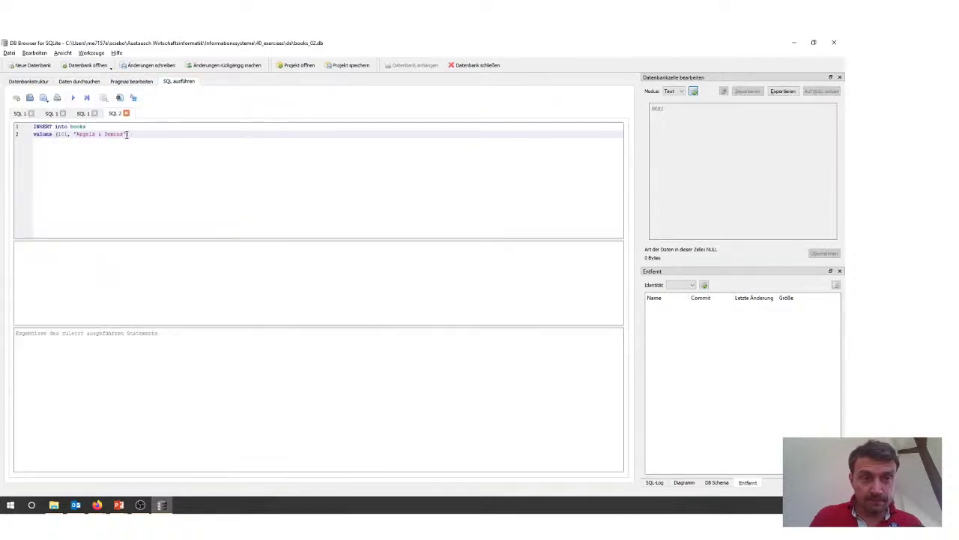
Step: Add "Brown" and "Dan" as the author name and first name values of the insert statement
{"action": "type", "text": ", \""}
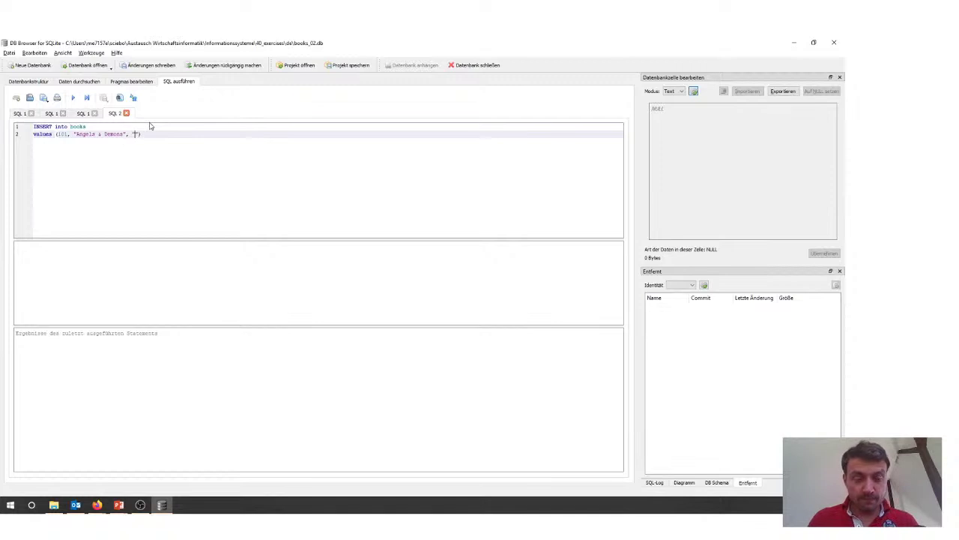
{"action": "type", "text": "Brown"}
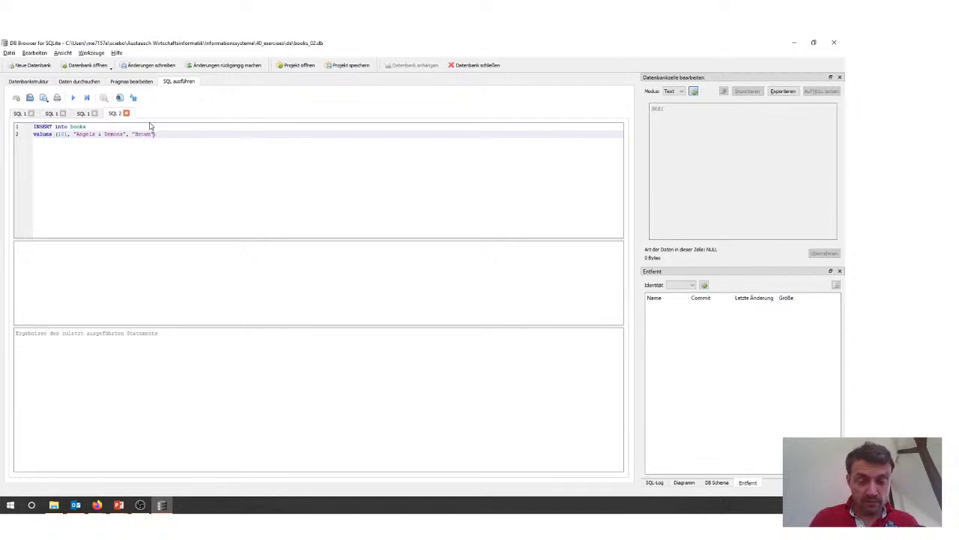
{"action": "type", "text": "\", \"Dan"}
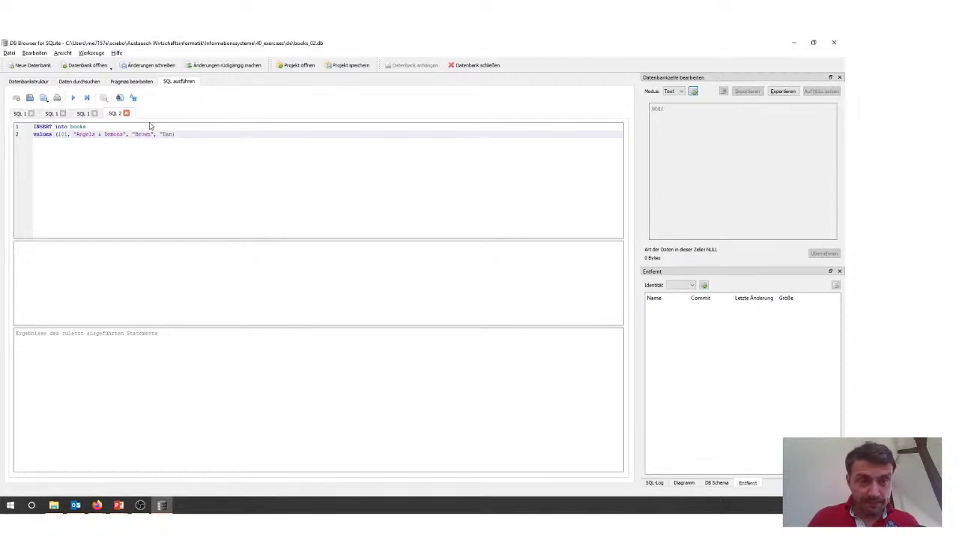
{"action": "type", "text": "\""}
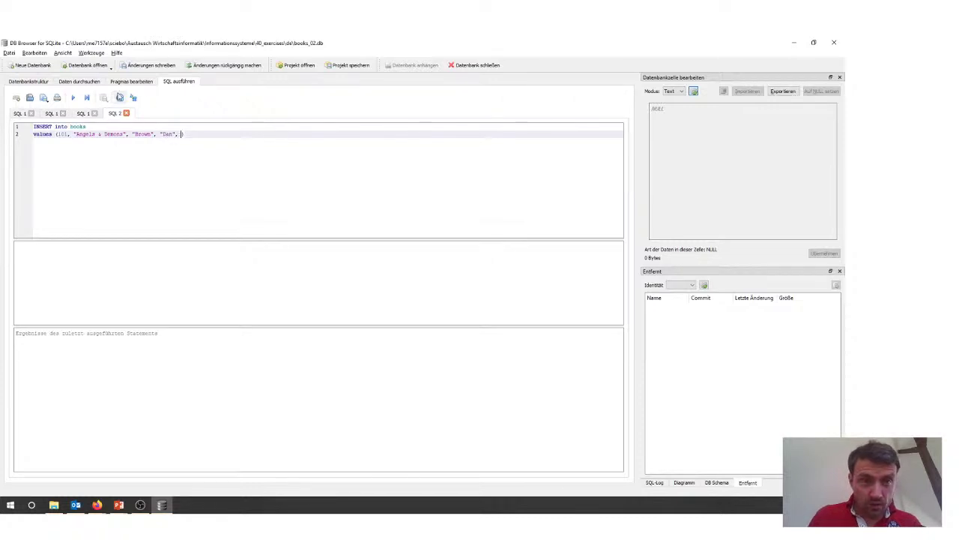
Step: Check the remaining columns in the books data and complete the insert statement with "thriller" as genre and "39 million" as copies_sold
{"action": "left_click", "coordinate": [89, 81]}
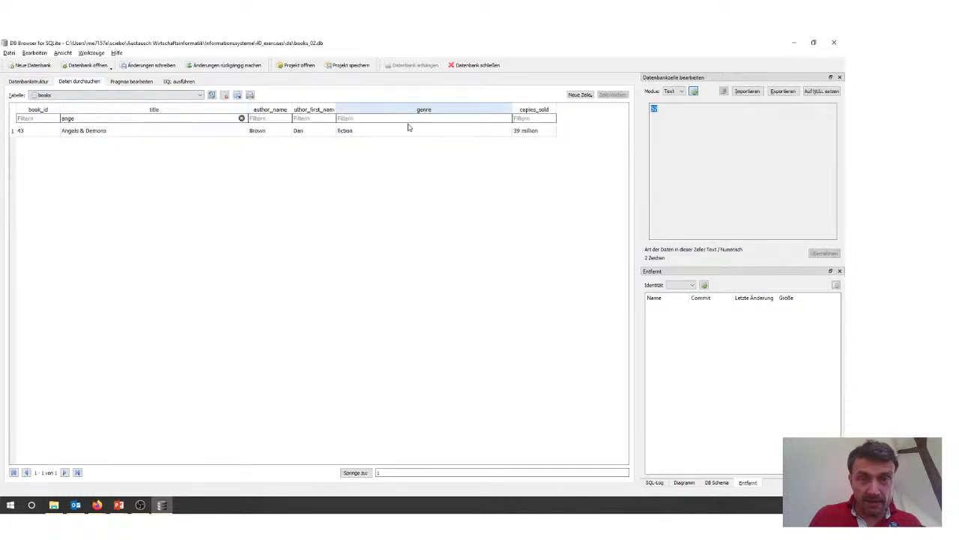
{"action": "left_click", "coordinate": [180, 82]}
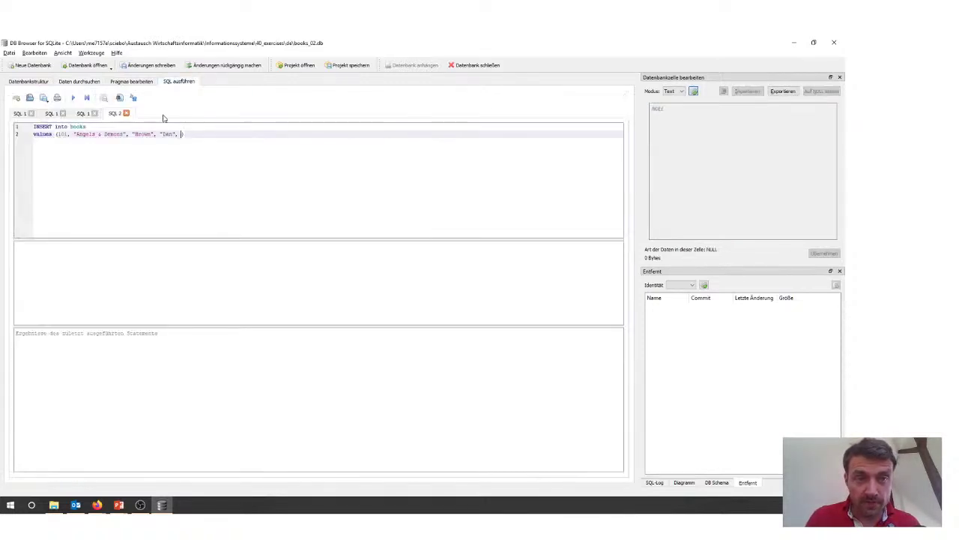
{"action": "type", "text": "\""}
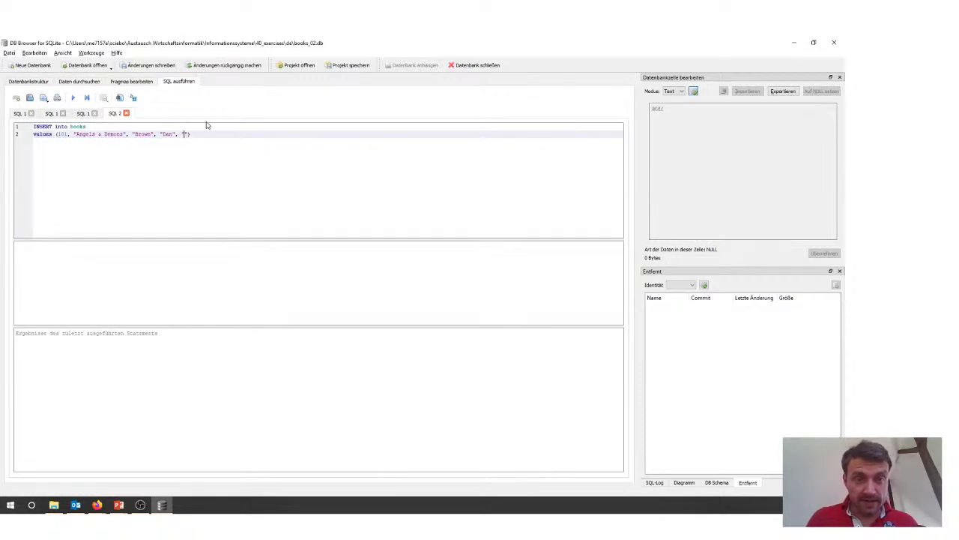
{"action": "type", "text": "thriller\""}
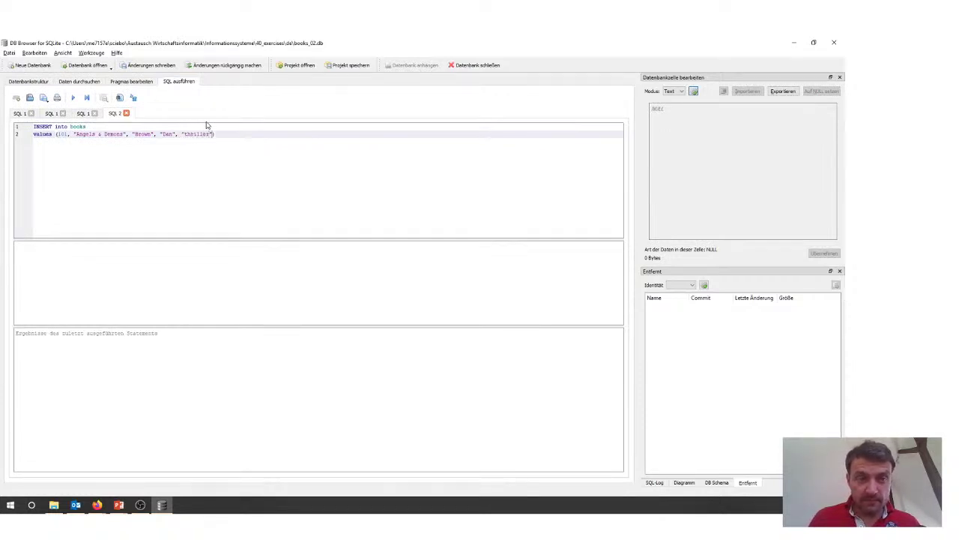
{"action": "type", "text": ", \""}
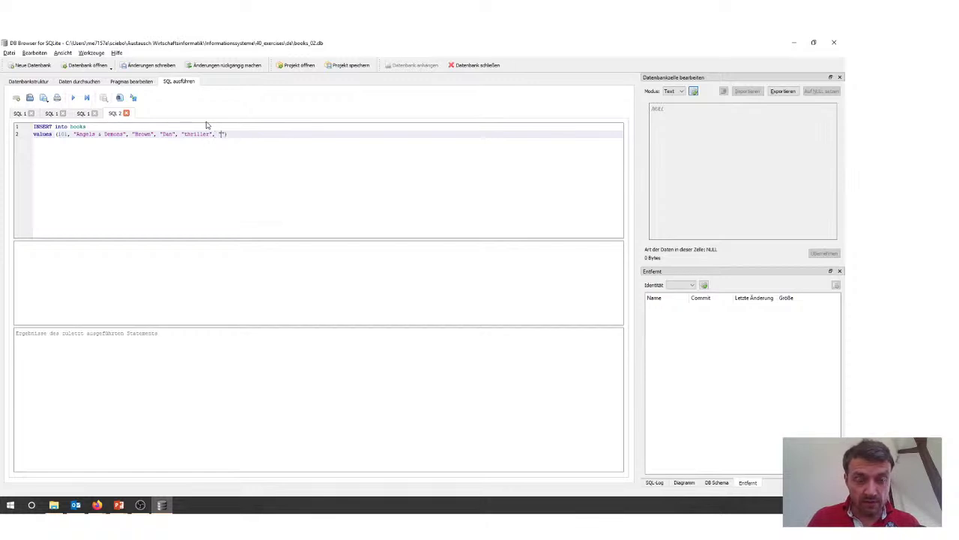
{"action": "type", "text": "39 million"}
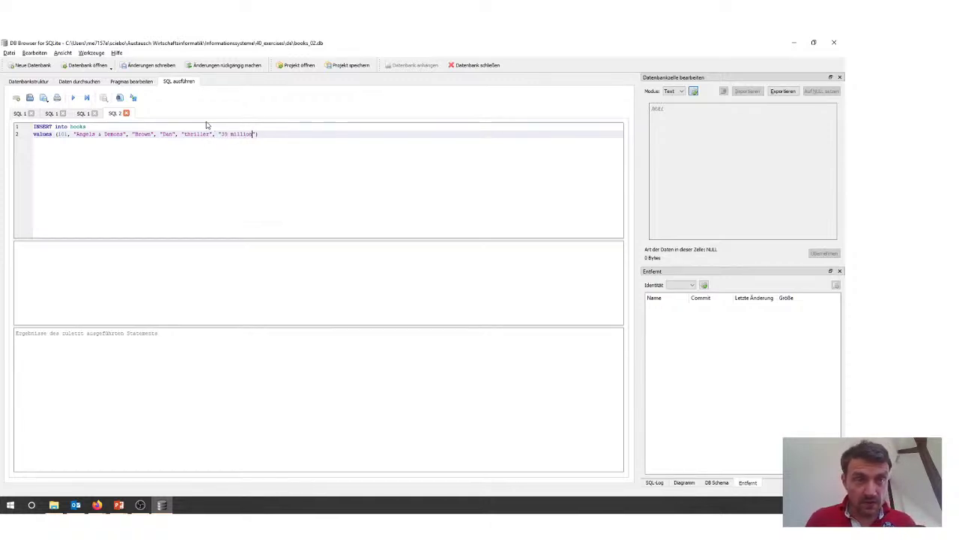
Step: Execute the insert statement and check the Angels & Demons rows in the books data
{"action": "key", "text": "ctrl+Return"}
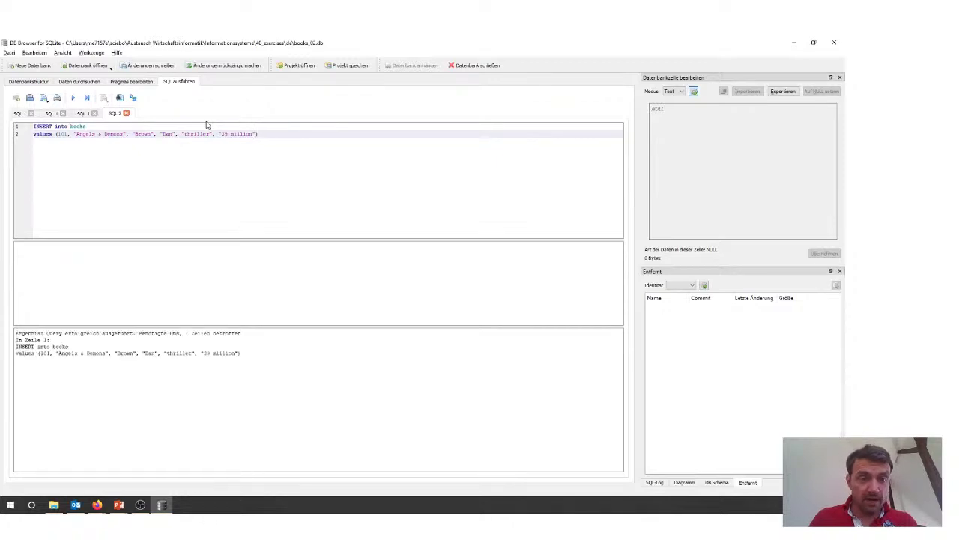
{"action": "left_click", "coordinate": [82, 80]}
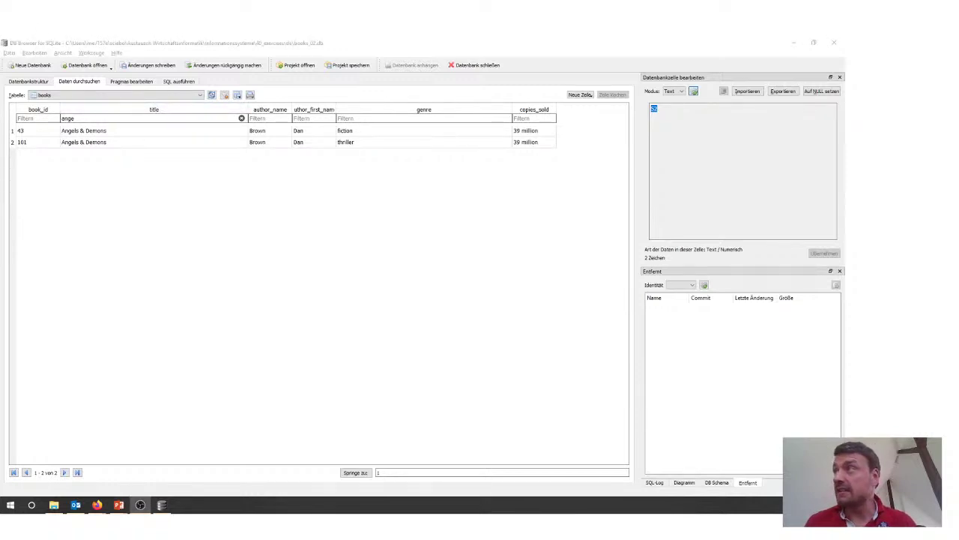
Step: Review the executed INSERT statement for the books table and return to the filtered Angels & Demons rows
{"action": "left_click", "coordinate": [178, 81]}
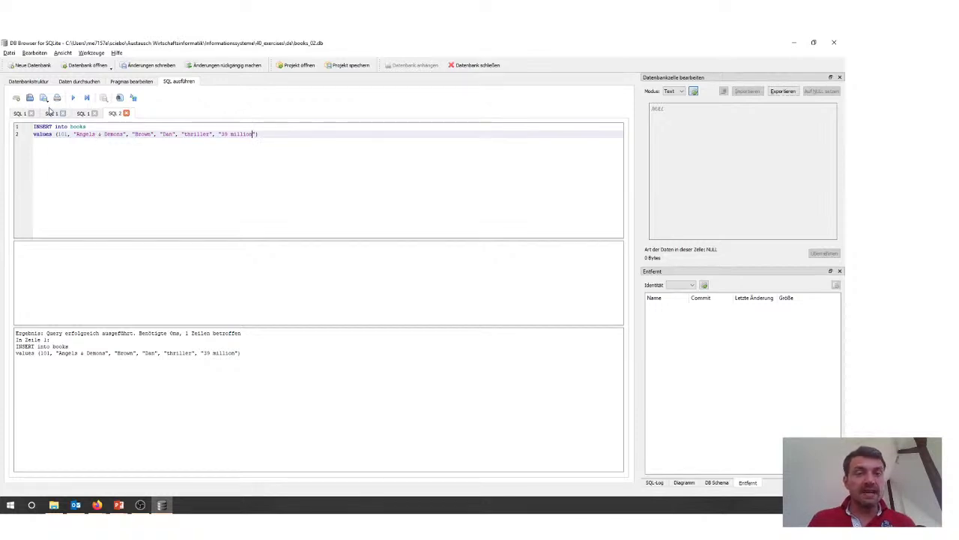
{"action": "left_click", "coordinate": [79, 81]}
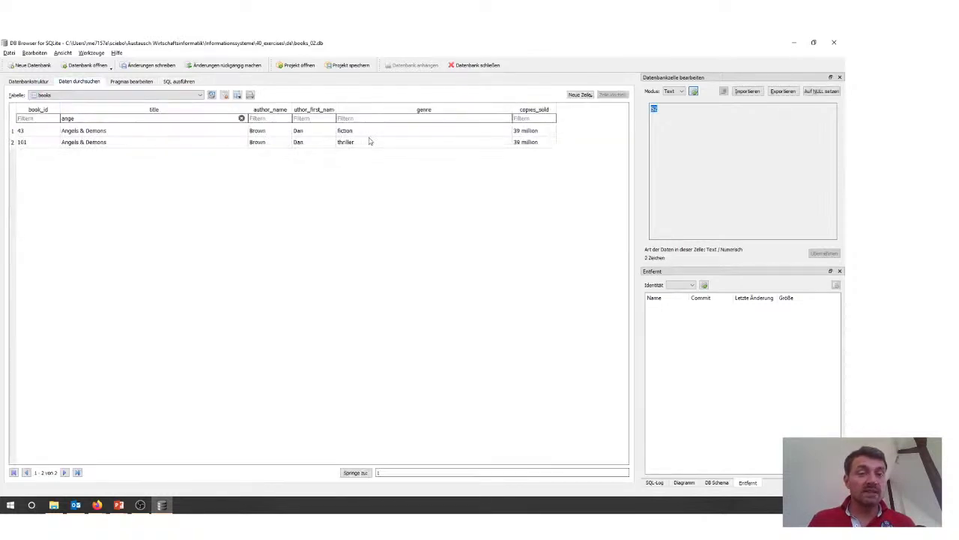
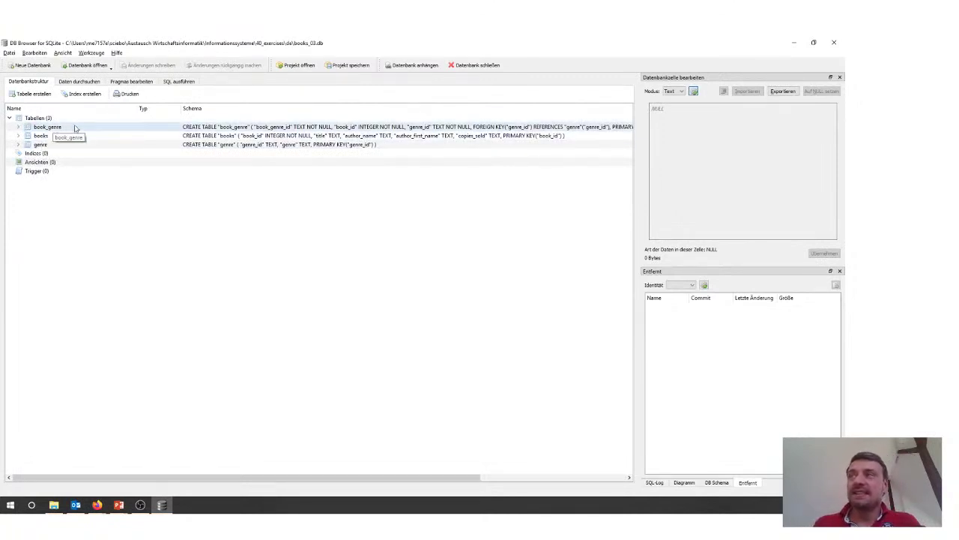
Step: Examine the columns of the books, genre and book_genre tables in books_03 and read the Übung 4 questions on the slide
{"action": "left_click", "coordinate": [45, 138]}
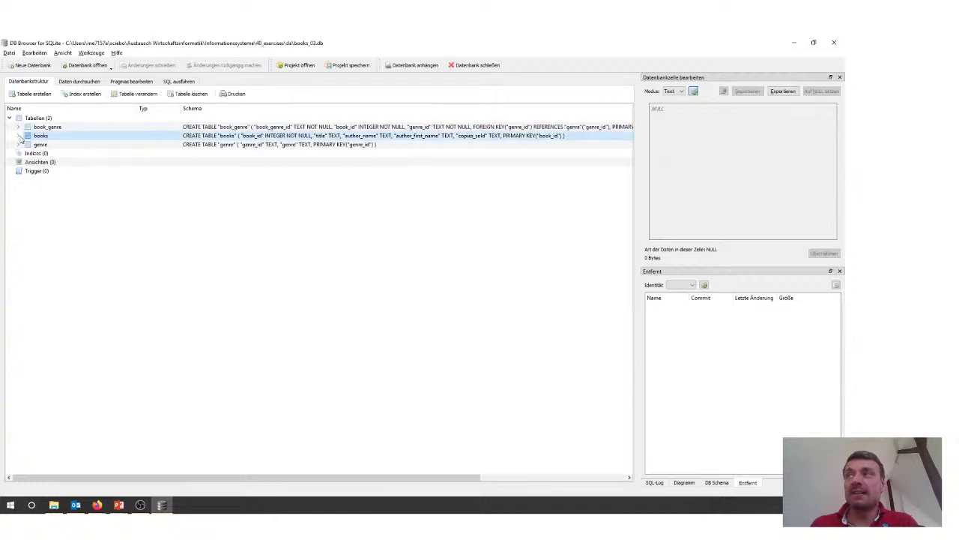
{"action": "left_click", "coordinate": [18, 136]}
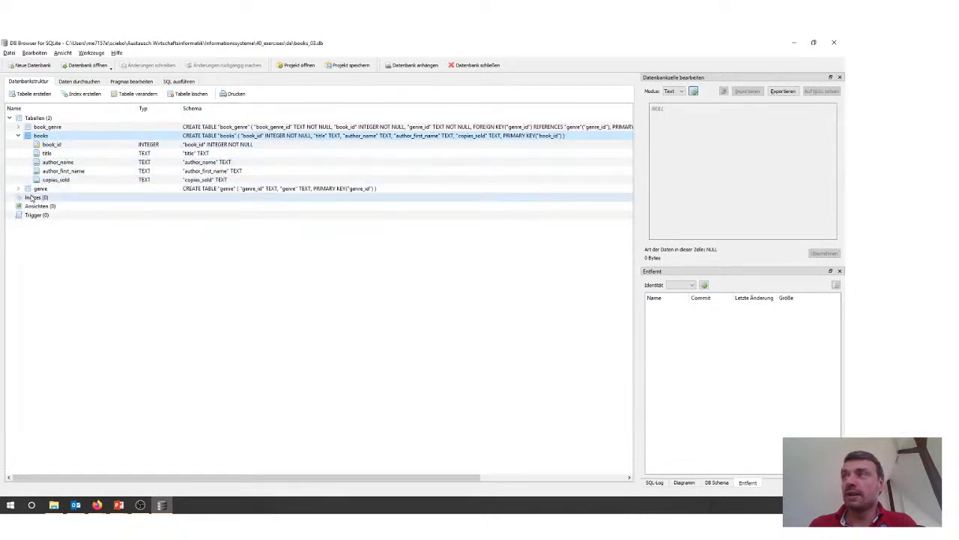
{"action": "left_click", "coordinate": [18, 189]}
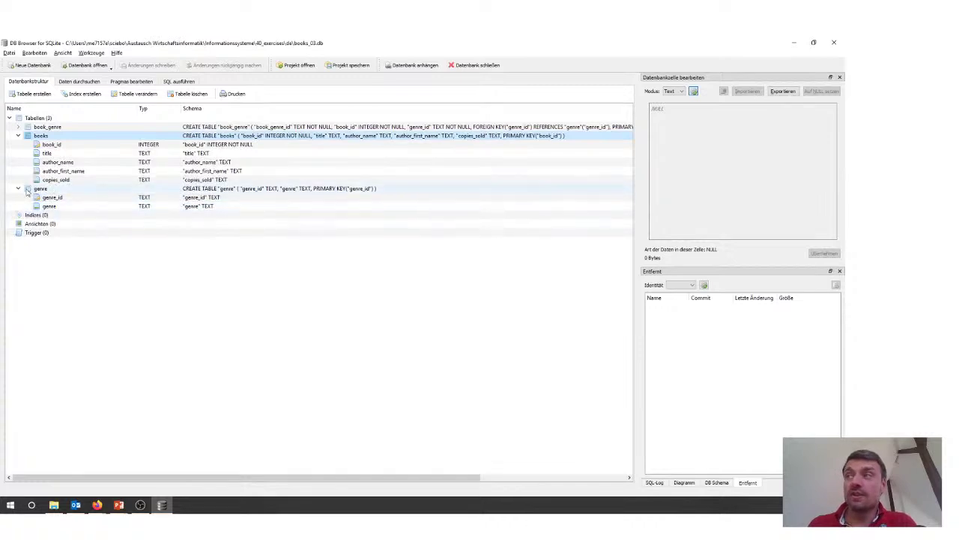
{"action": "left_click", "coordinate": [19, 127]}
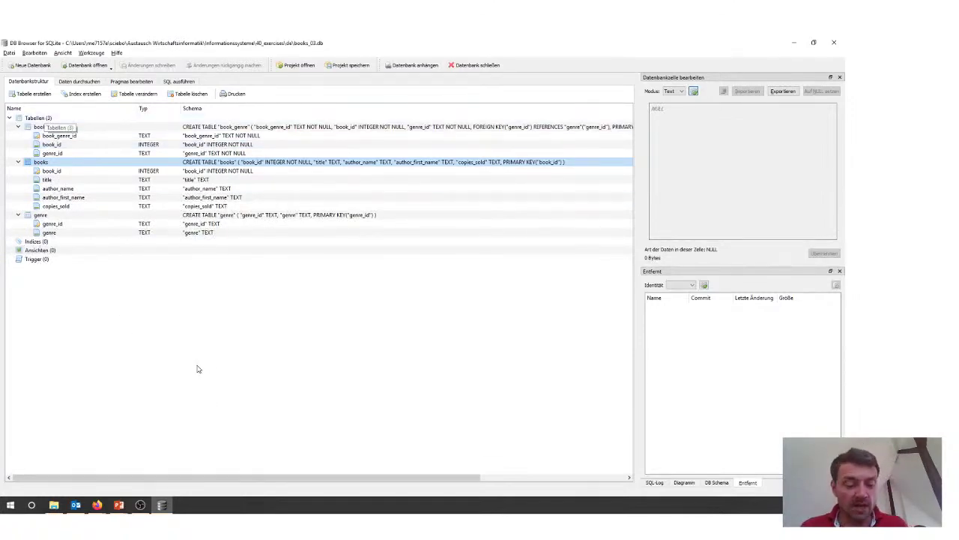
{"action": "key", "text": "alt+Tab"}
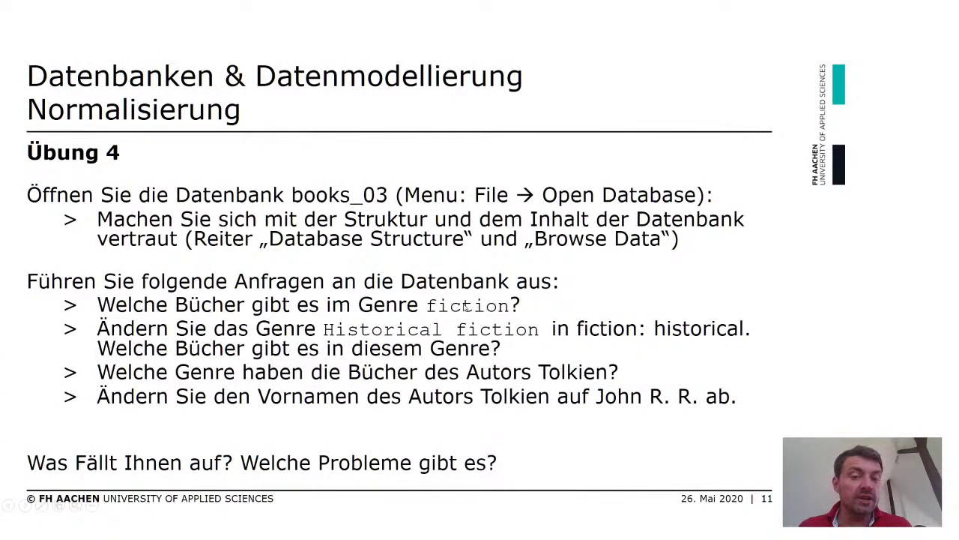
{"action": "key", "text": "alt+Tab"}
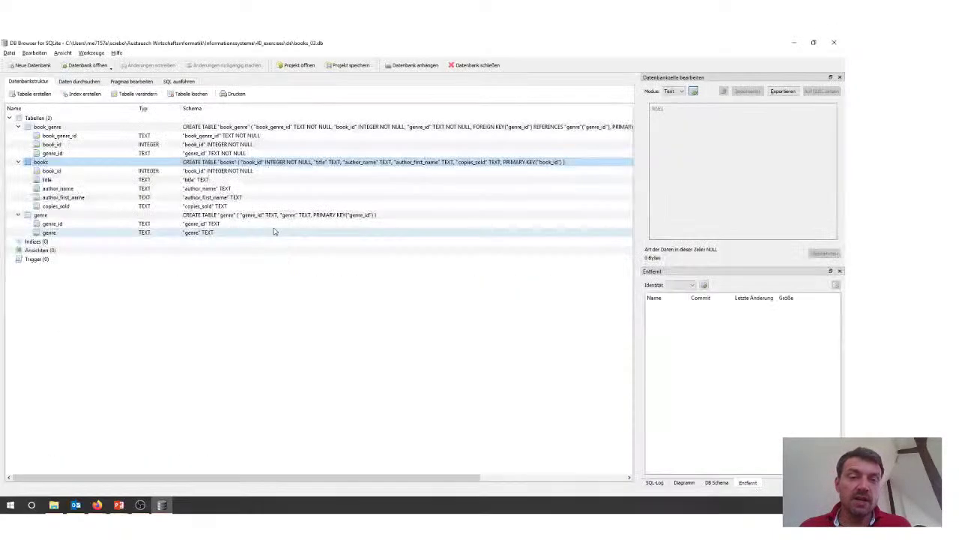
Step: Write the first line of a new SQL query: select title from books, genre, book_genre
{"action": "left_click", "coordinate": [180, 81]}
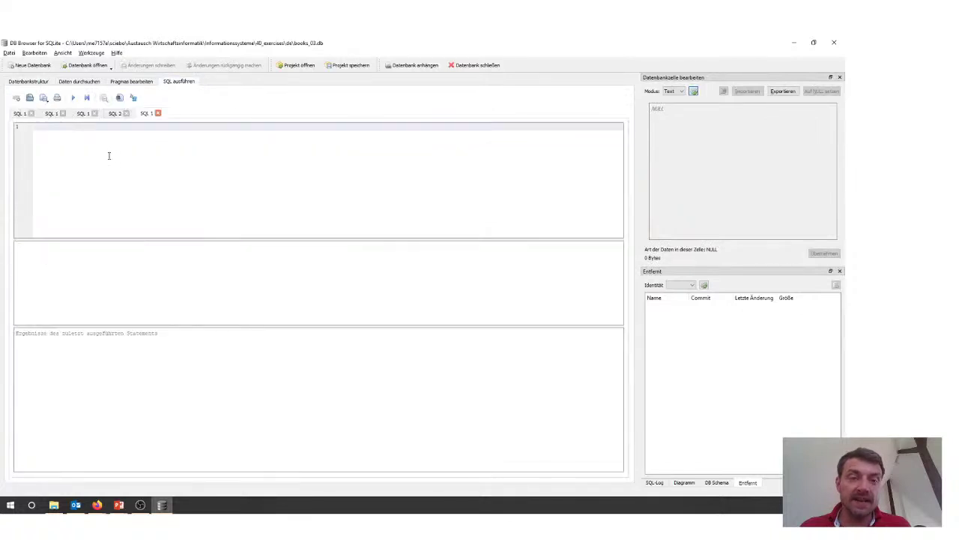
{"action": "type", "text": "select t"}
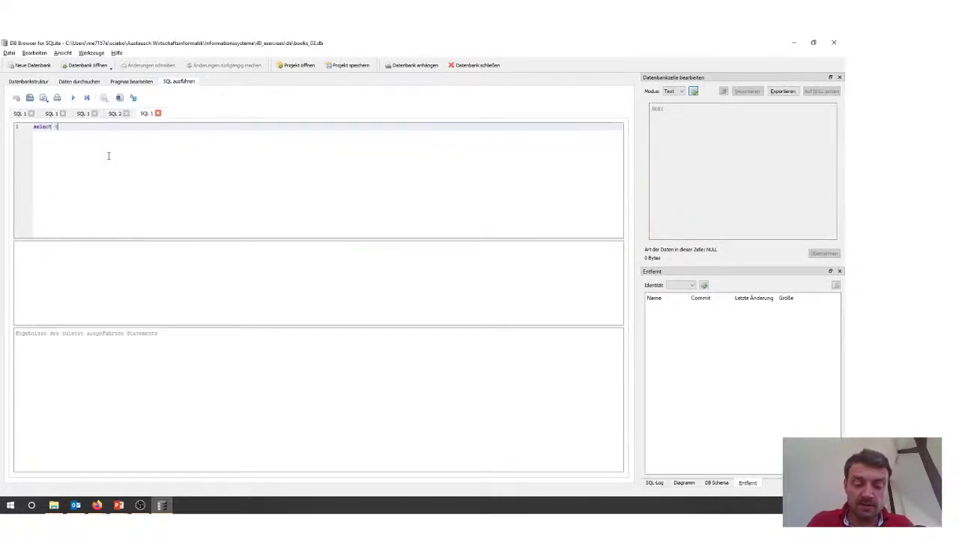
{"action": "type", "text": "itle"}
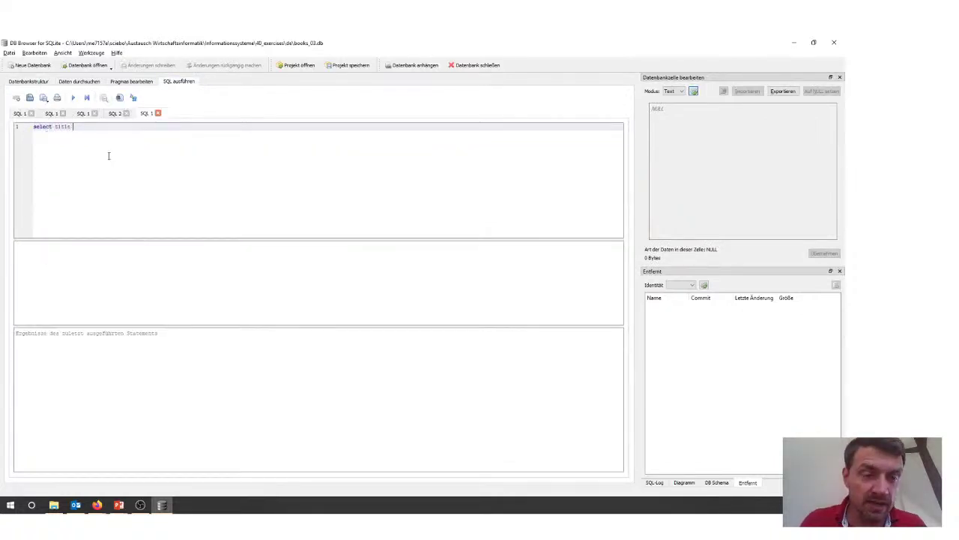
{"action": "type", "text": " from boo"}
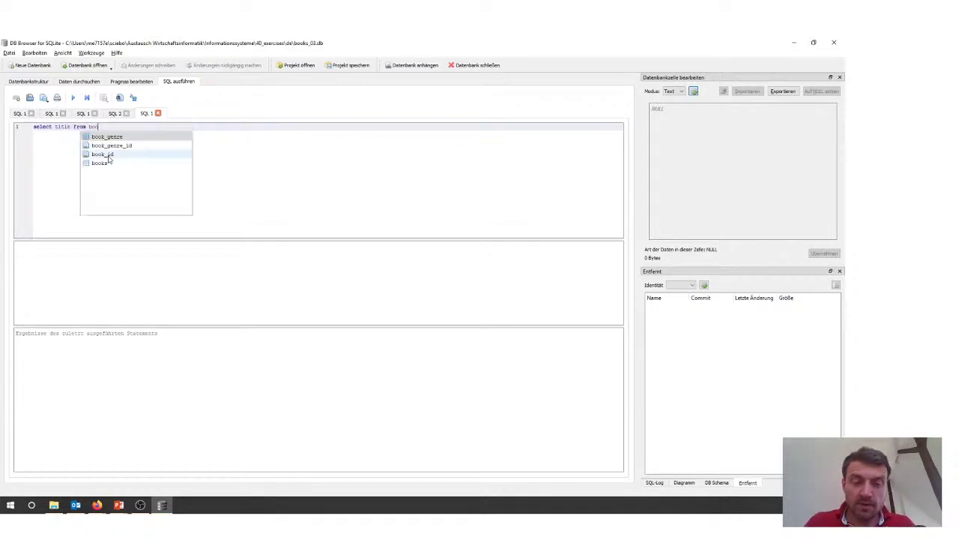
{"action": "type", "text": "ks. genre"}
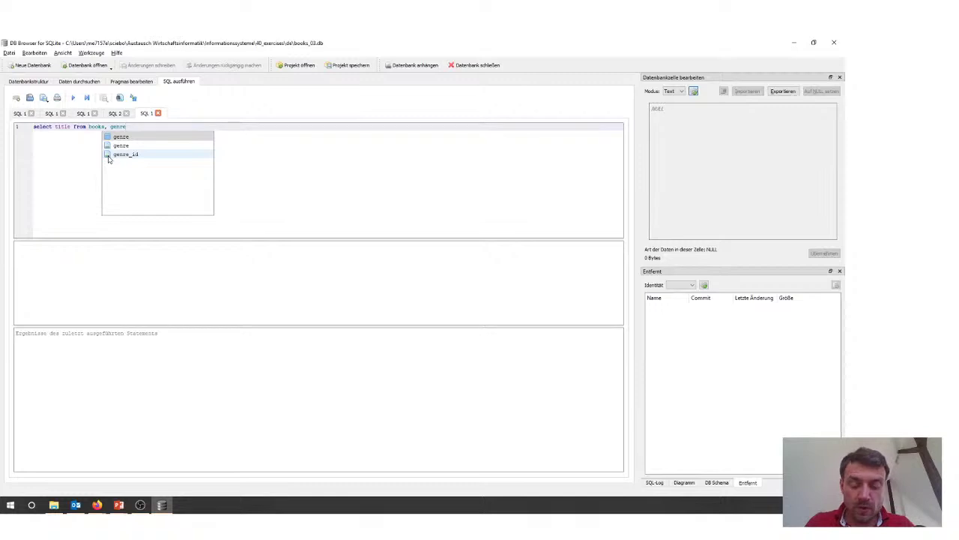
{"action": "type", "text": ", book"}
{"action": "key", "text": "Return"}
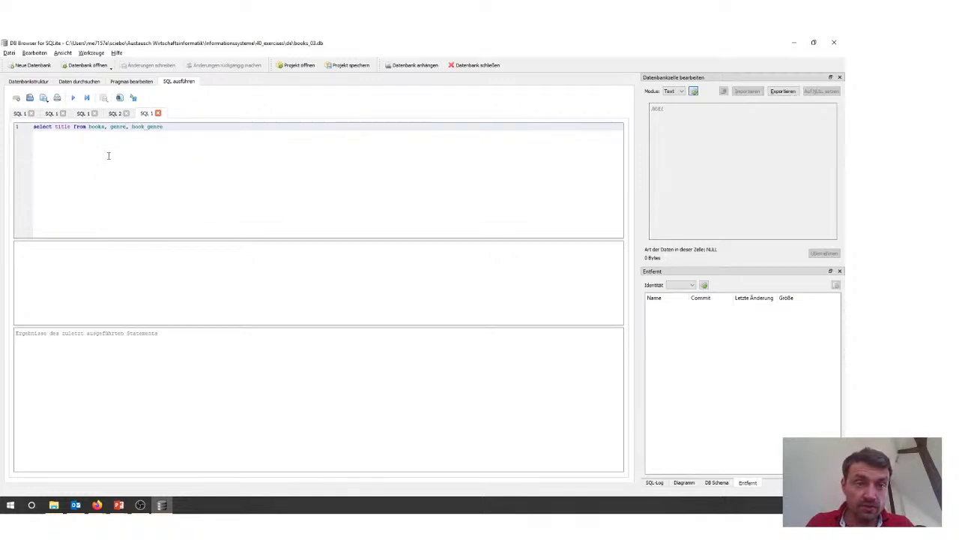
Step: Add a second line to the query that filters the genre: where genre = "fiction"
{"action": "key", "text": "Return"}
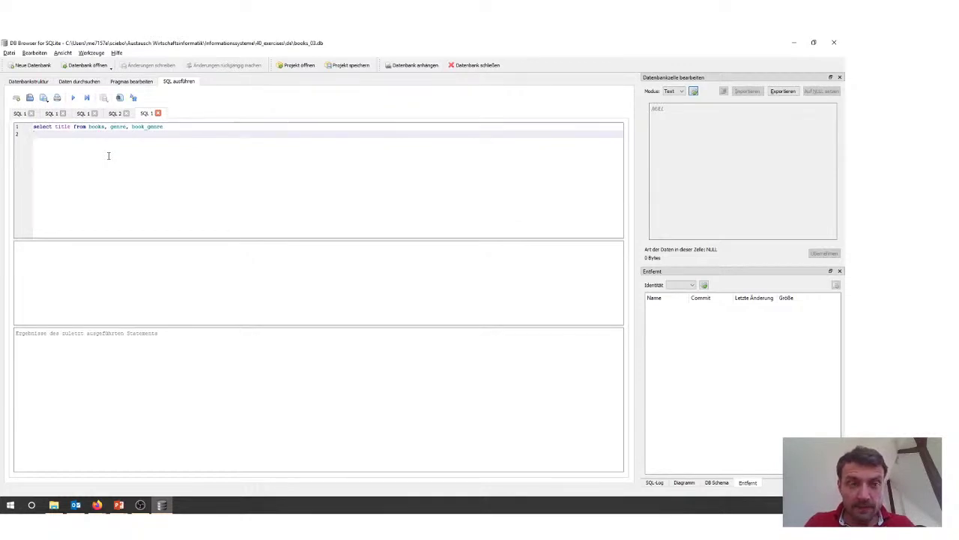
{"action": "type", "text": "where "}
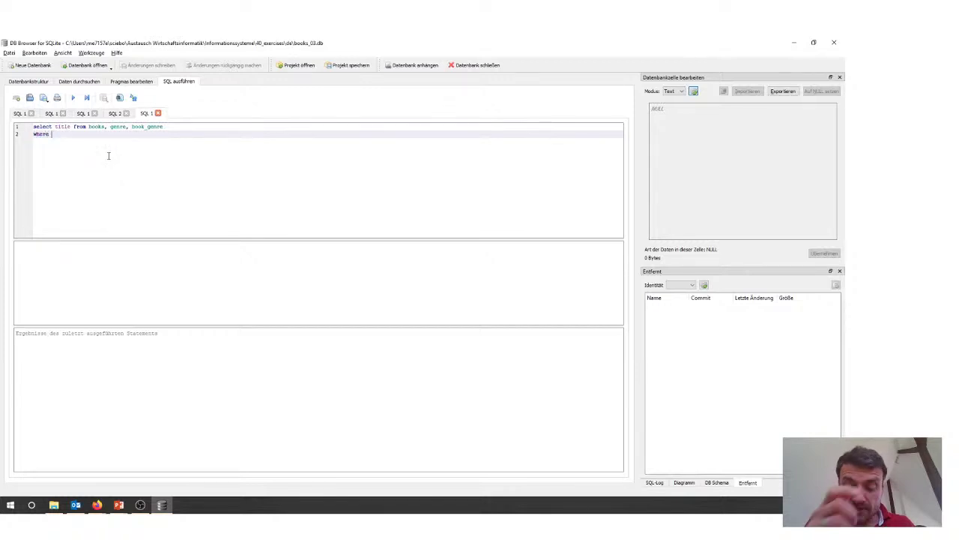
{"action": "type", "text": "genre"}
{"action": "key", "text": "Escape"}
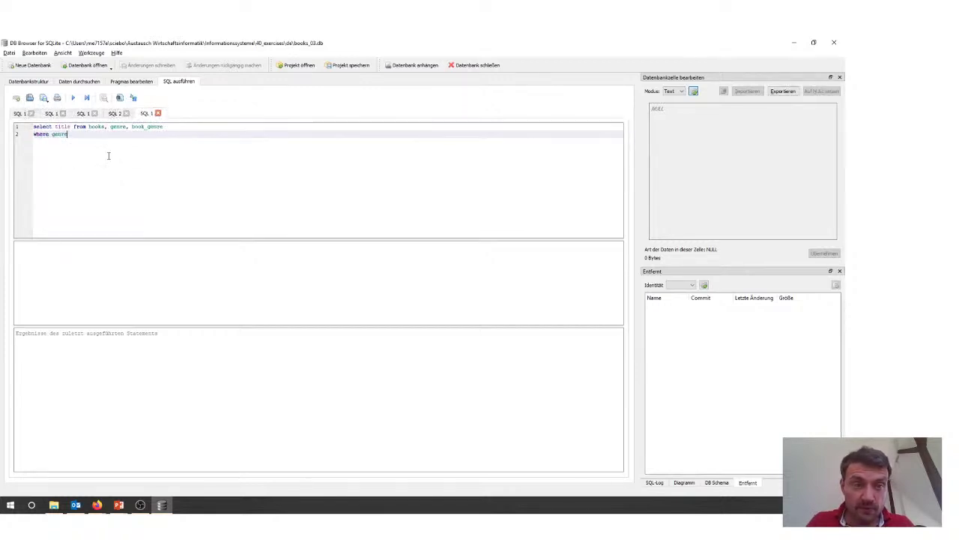
{"action": "type", "text": "= "}
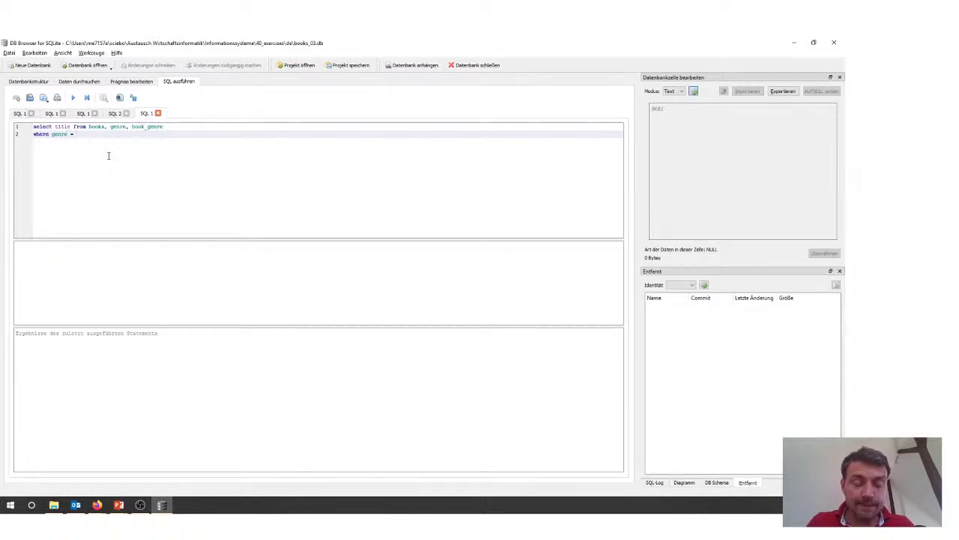
{"action": "type", "text": "\"fic"}
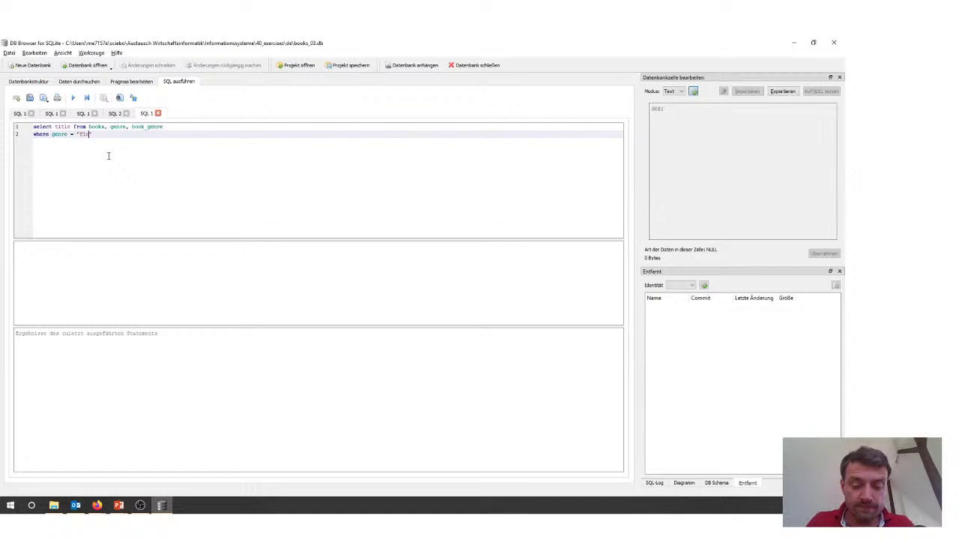
{"action": "type", "text": "tion\""}
Step: Start a join condition on a third line of the query: and genre.genre_id = books
{"action": "key", "text": "Return"}
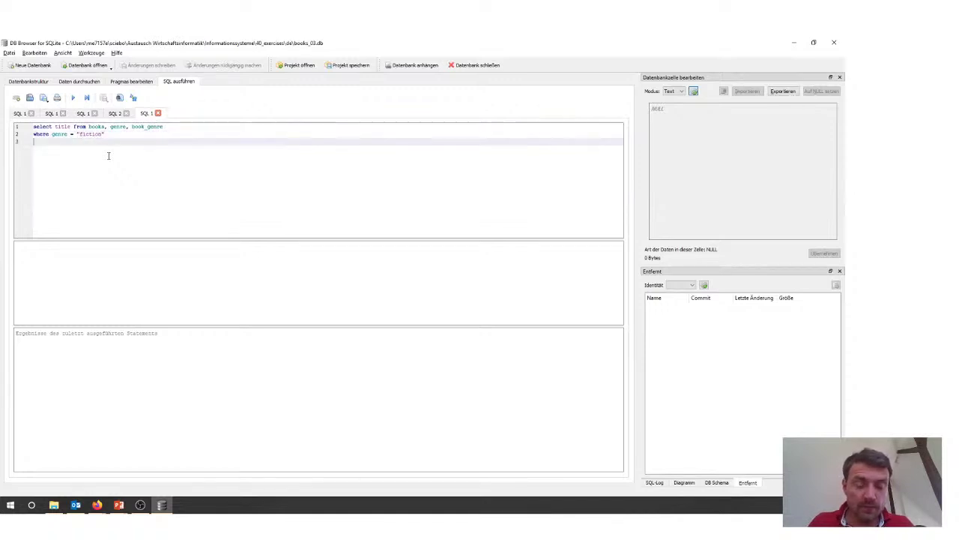
{"action": "type", "text": "and "}
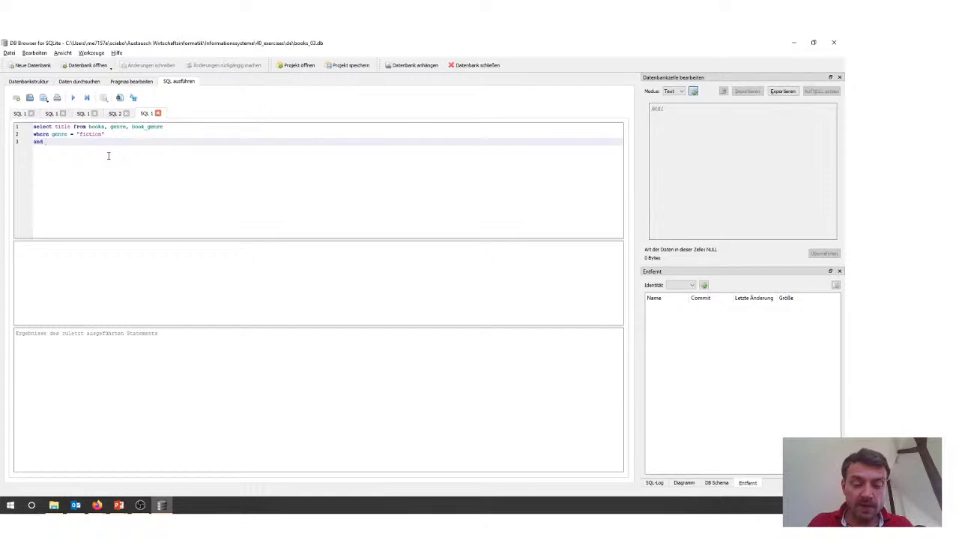
{"action": "type", "text": "genre.genr"}
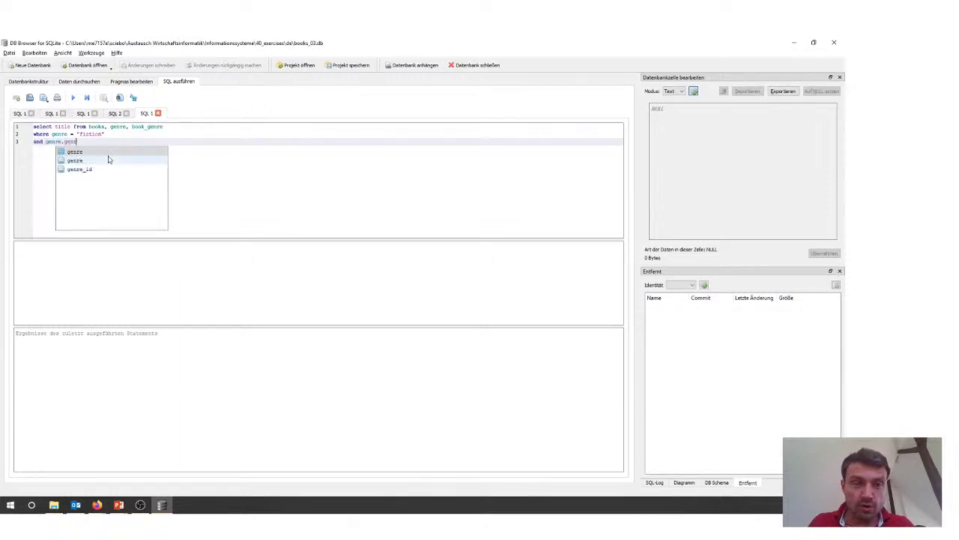
{"action": "key", "text": "Down"}
{"action": "key", "text": "Down"}
{"action": "key", "text": "Return"}
{"action": "type", "text": "= books"}
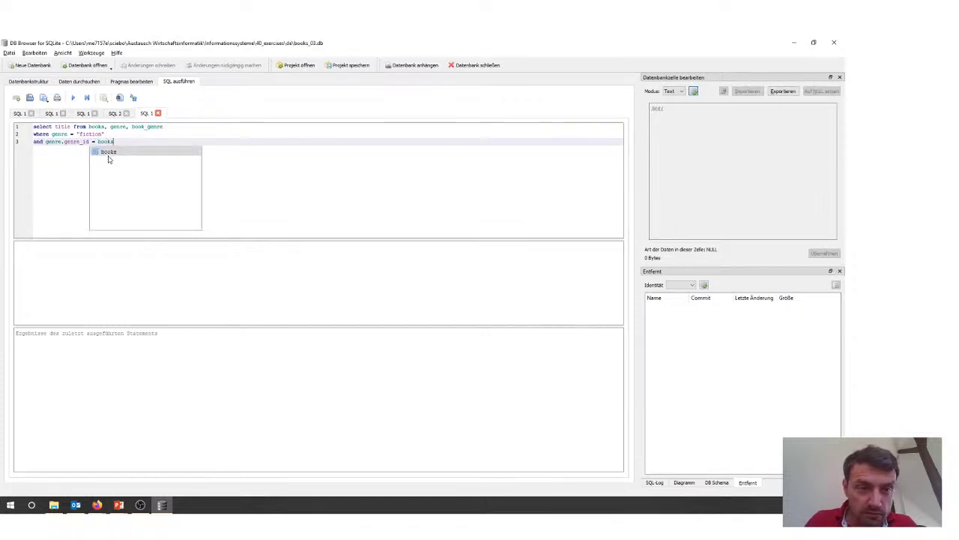
{"action": "type", "text": "."}
{"action": "key", "text": "Down"}
{"action": "key", "text": "Down"}
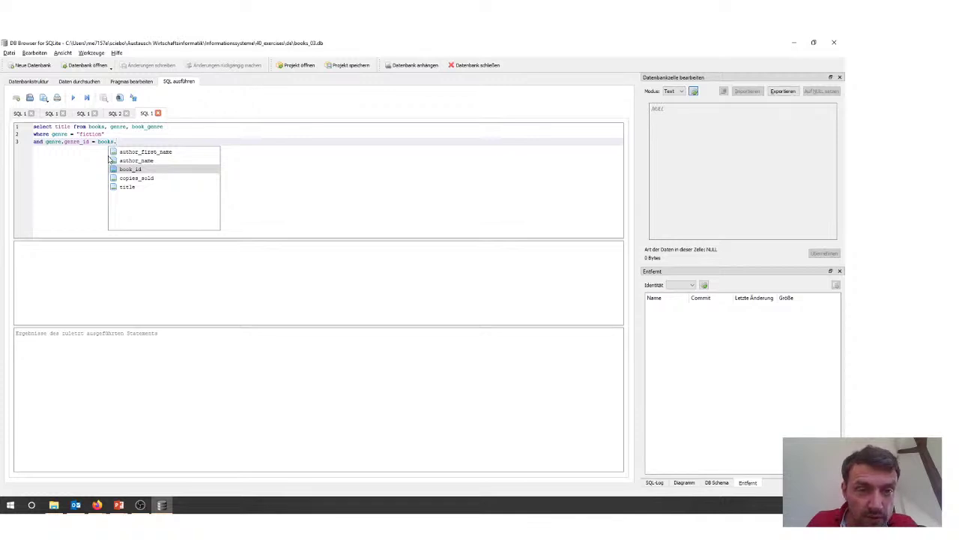
{"action": "key", "text": "Up"}
{"action": "key", "text": "BackSpace"}
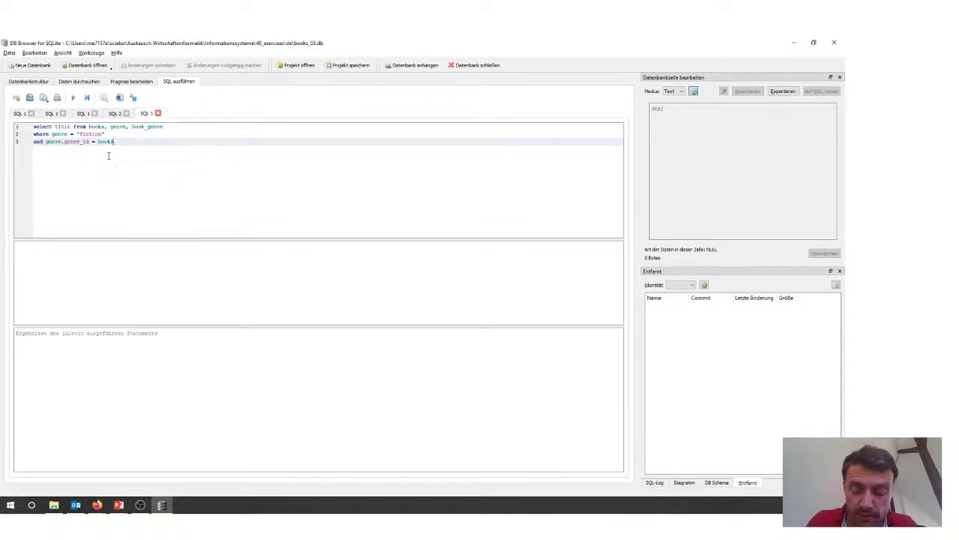
{"action": "key", "text": "BackSpace"}
Step: Complete the right-hand side of the third line's join condition as book_genre.genre_id
{"action": "type", "text": "_g"}
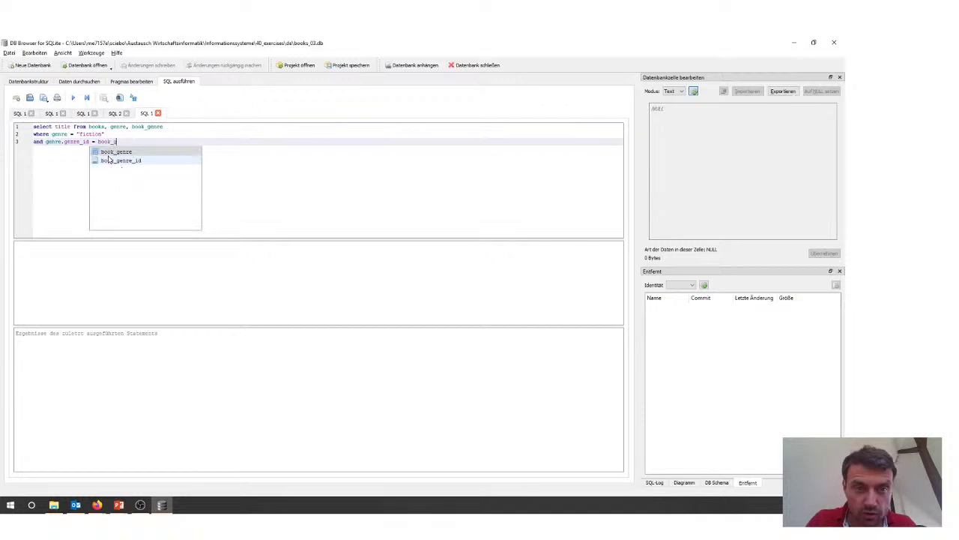
{"action": "left_click", "coordinate": [108, 159]}
{"action": "double_click", "coordinate": [108, 154]}
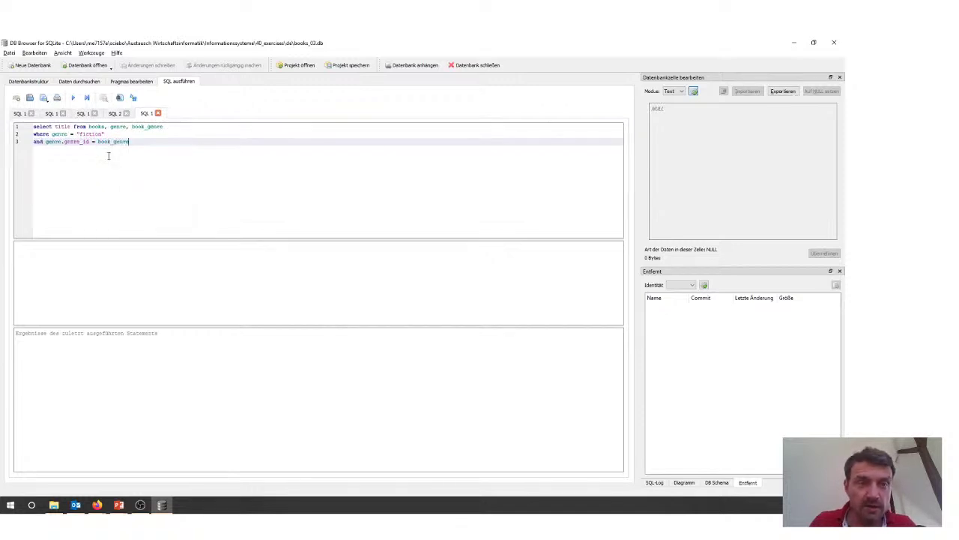
{"action": "type", "text": ".ge"}
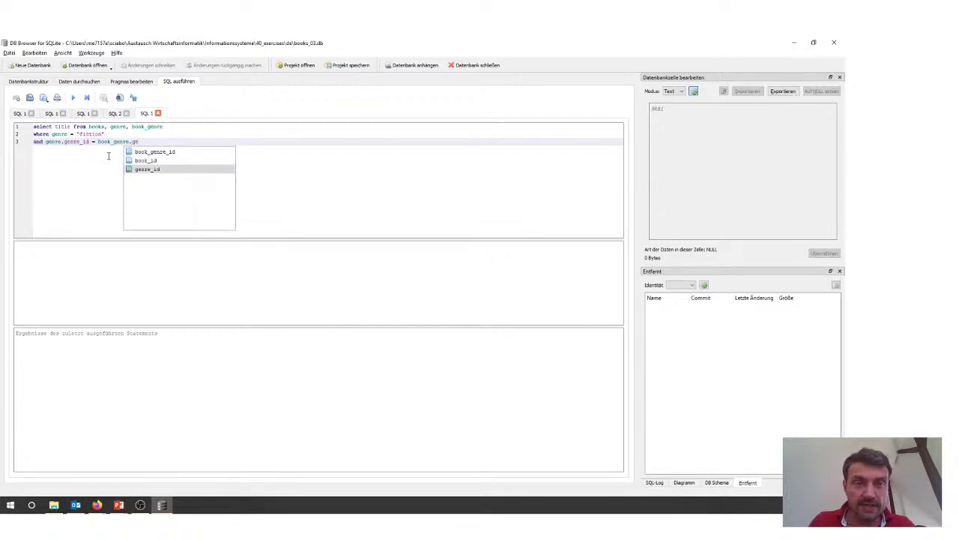
{"action": "key", "text": "Return"}
Step: Start a fourth line of the query with the left-hand side of a second join condition: and book_genre.book_id
{"action": "key", "text": "Return"}
{"action": "type", "text": "and "}
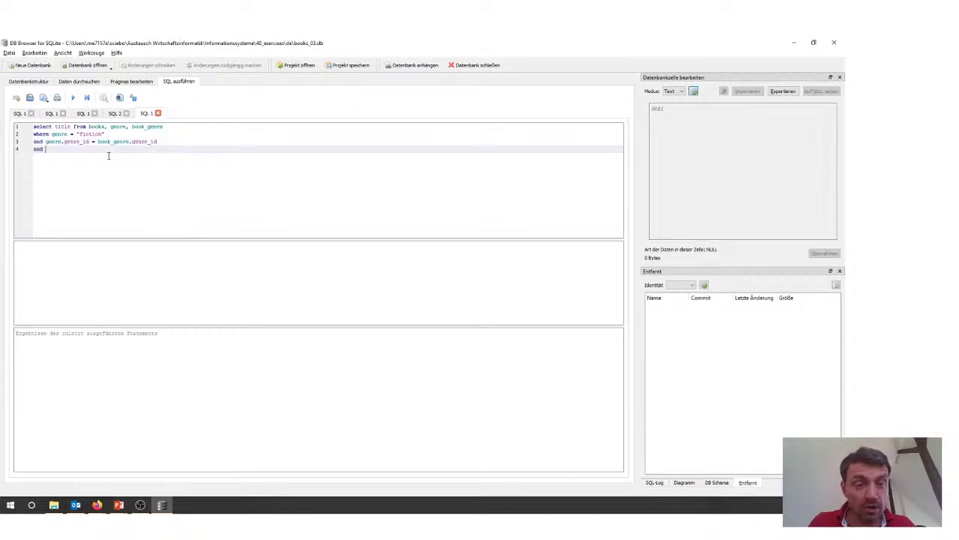
{"action": "type", "text": "books"}
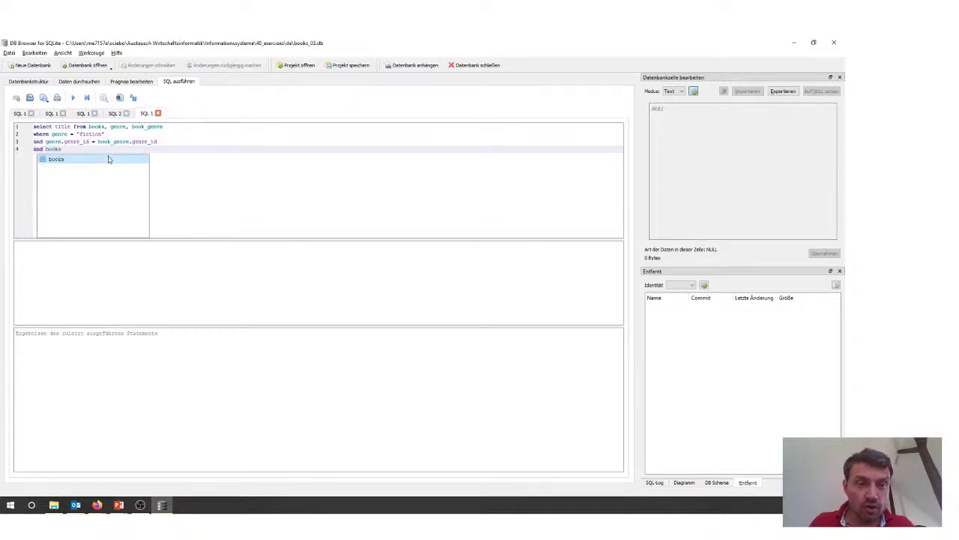
{"action": "key", "text": "BackSpace"}
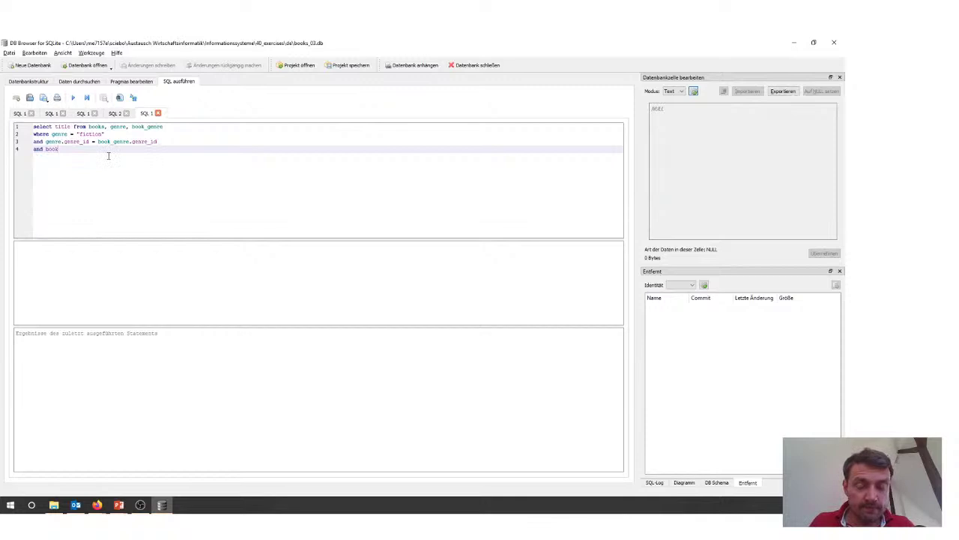
{"action": "type", "text": "_"}
{"action": "key", "text": "Return"}
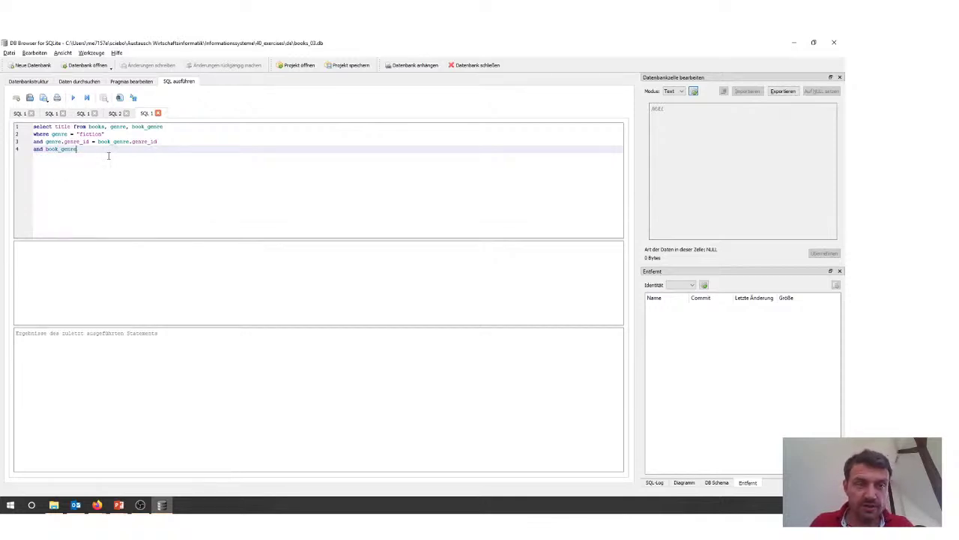
{"action": "type", "text": ".b"}
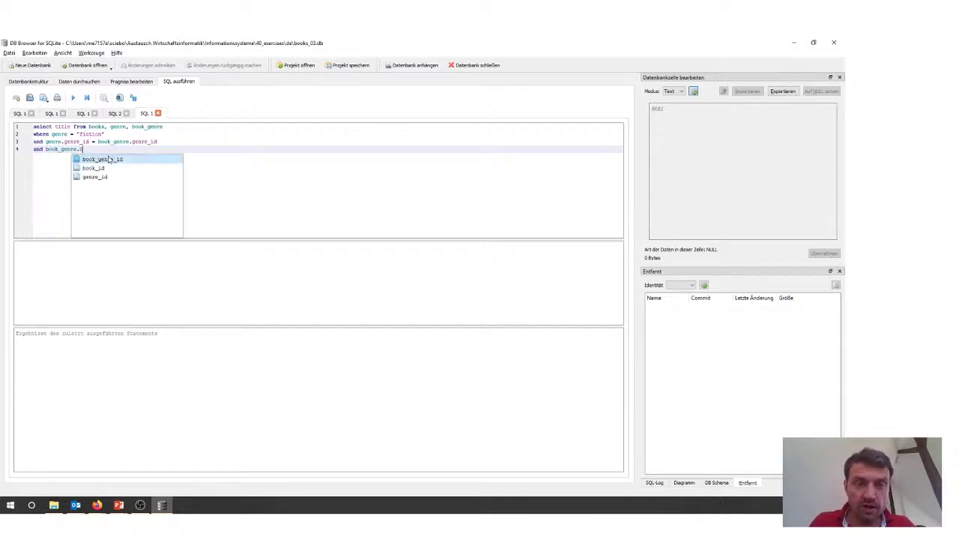
{"action": "type", "text": "o"}
{"action": "key", "text": "Down"}
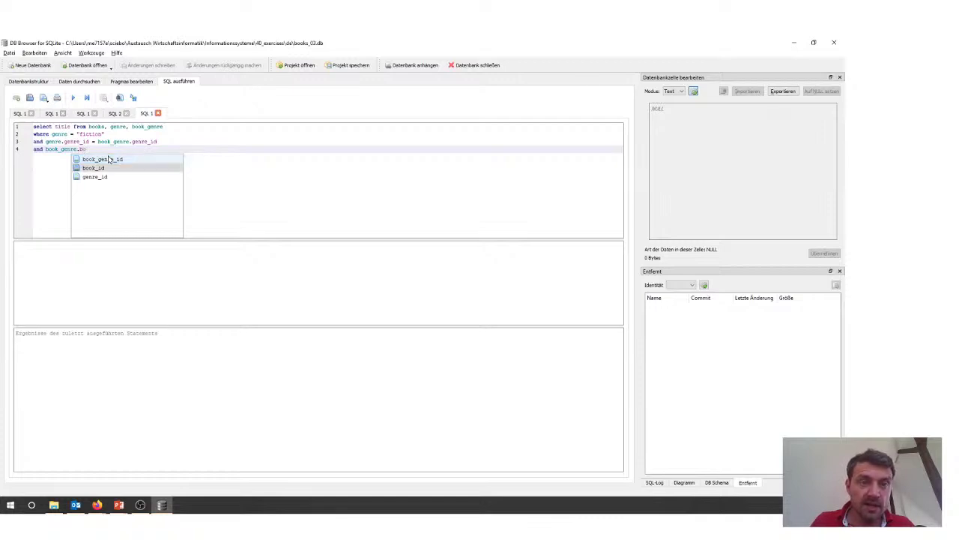
{"action": "key", "text": "Return"}
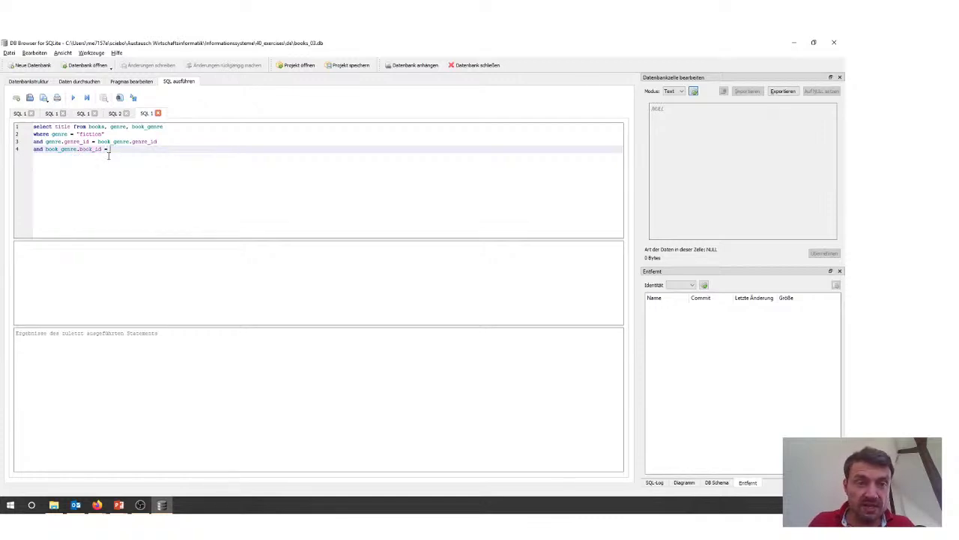
Step: Complete the fourth line's join condition with = books.book_id and run the query
{"action": "type", "text": "= book"}
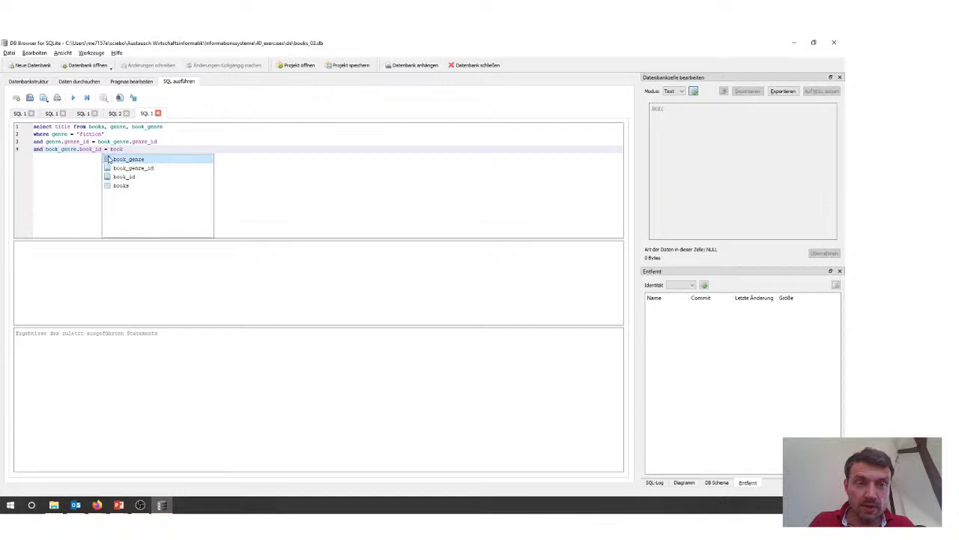
{"action": "type", "text": "s.b"}
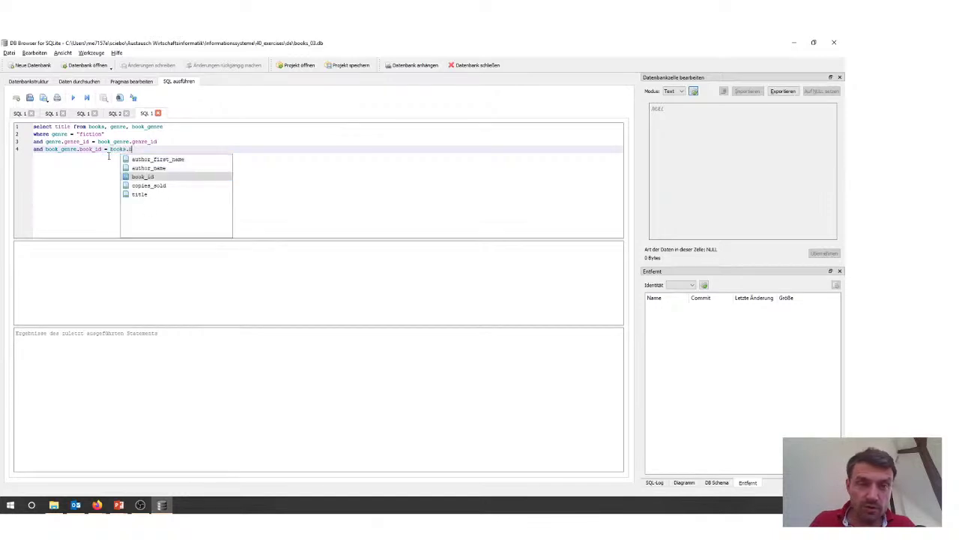
{"action": "key", "text": "Return"}
{"action": "key", "text": "ctrl+Return"}
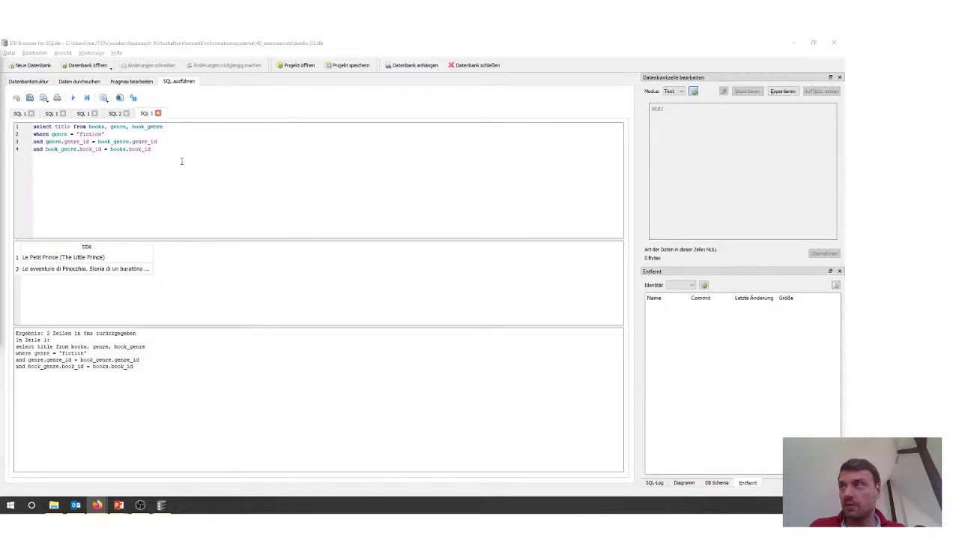
Step: Switch from the exercise slide back to DB Browser for SQLite and browse the genre table, widening its genre column to fit the names
{"action": "left_click", "coordinate": [171, 194]}
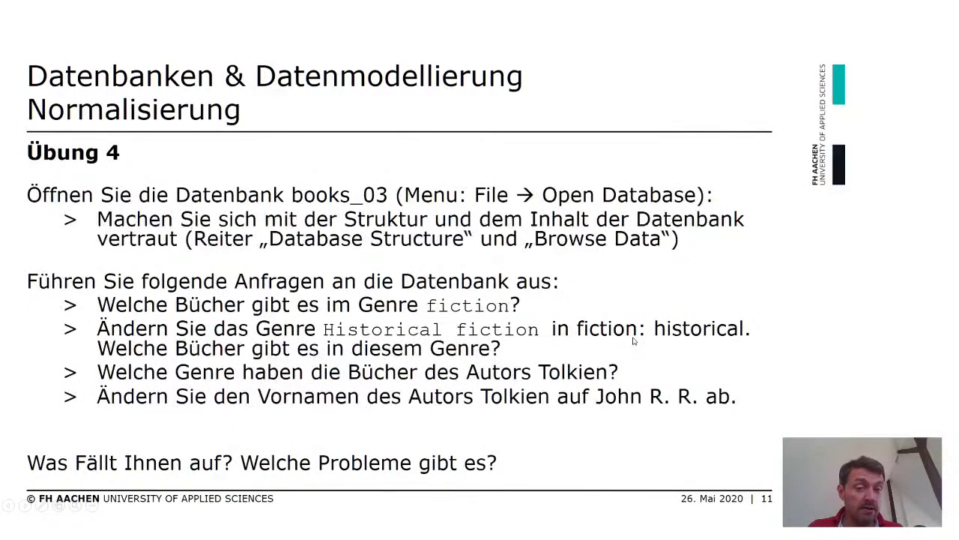
{"action": "key", "text": "alt+Tab"}
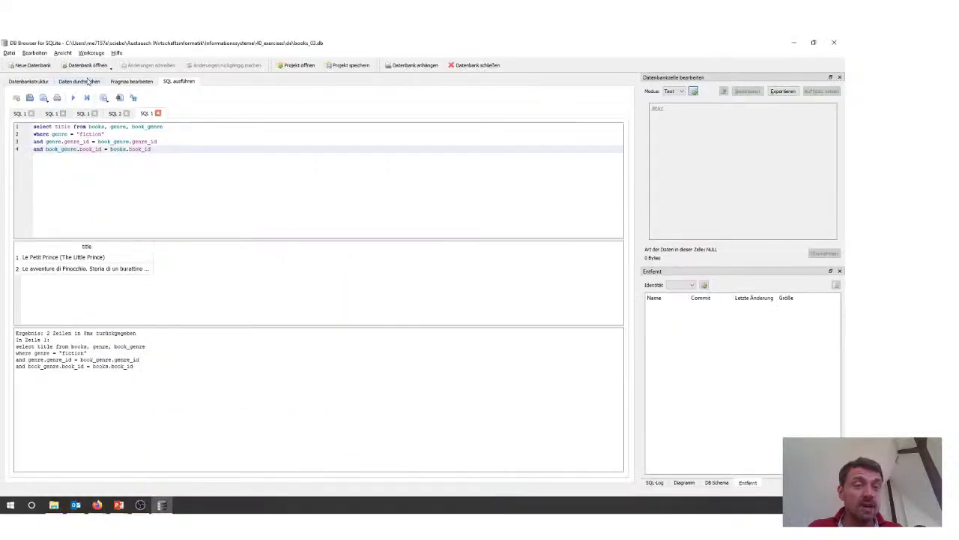
{"action": "left_click", "coordinate": [88, 81]}
{"action": "left_click", "coordinate": [78, 96]}
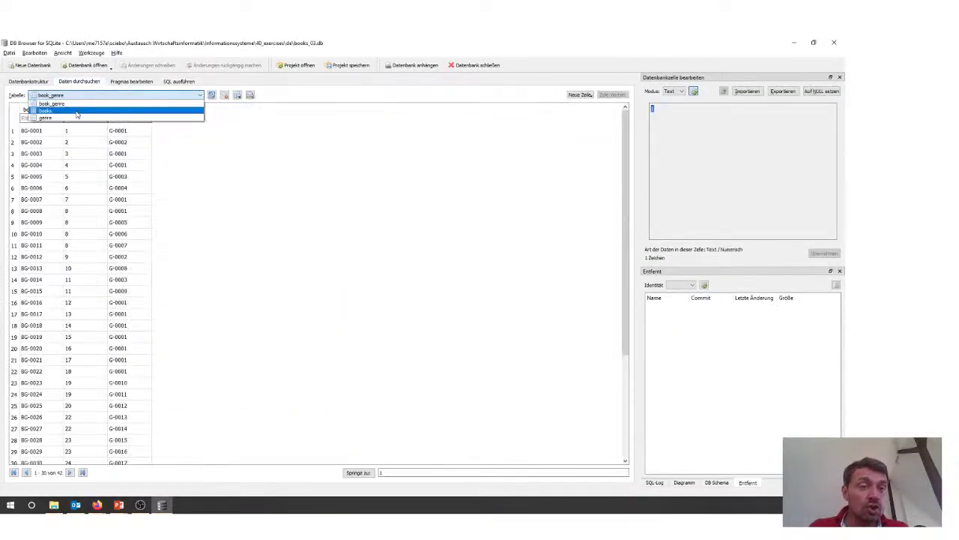
{"action": "left_click", "coordinate": [75, 118]}
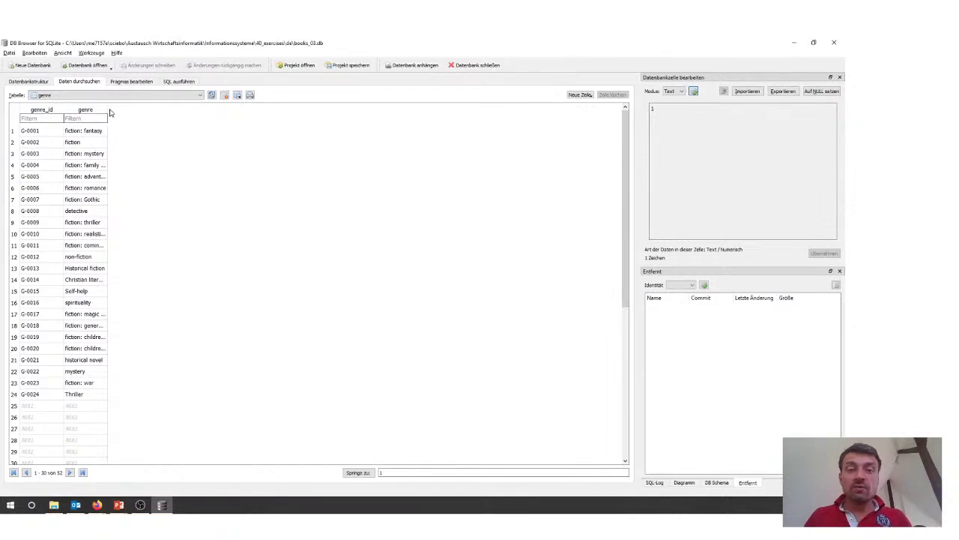
{"action": "left_click_drag", "start_coordinate": [108, 111], "coordinate": [167, 111]}
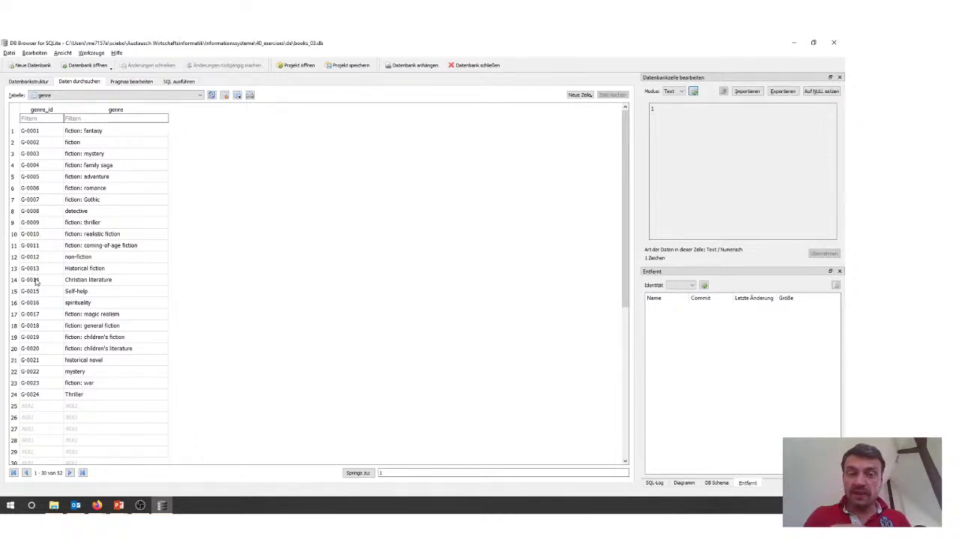
Step: Examine the Historical fiction entry and its genre_id in the genre table
{"action": "left_click", "coordinate": [86, 268]}
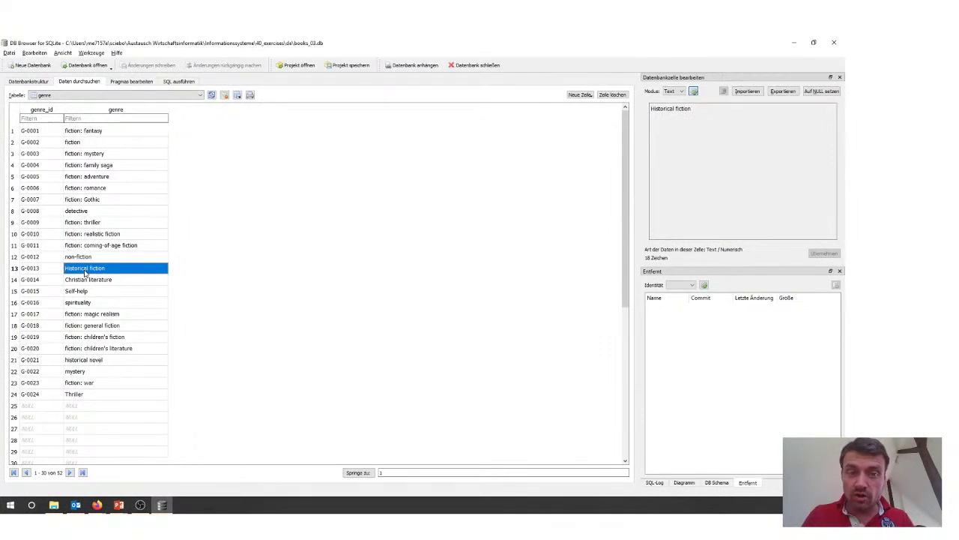
{"action": "left_click", "coordinate": [55, 271]}
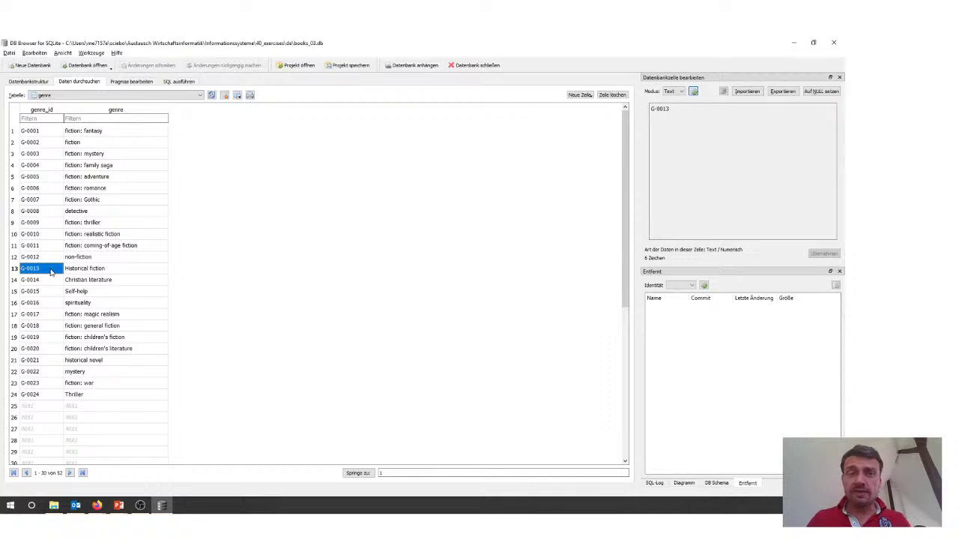
{"action": "left_click", "coordinate": [90, 268]}
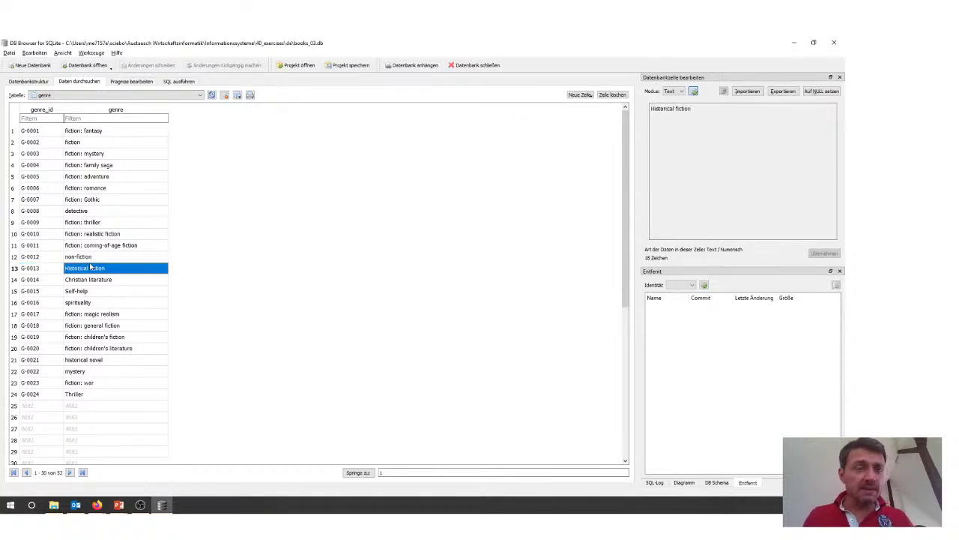
{"action": "double_click", "coordinate": [110, 268]}
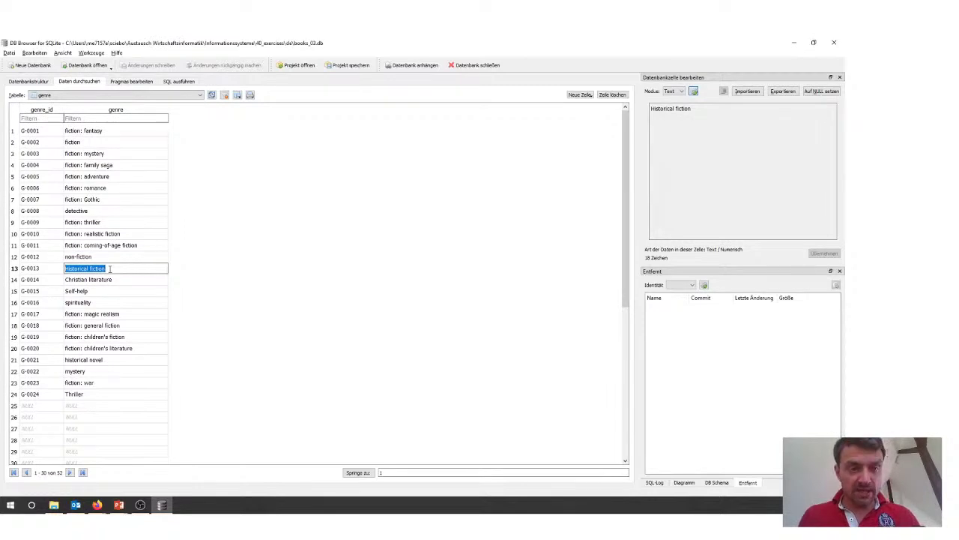
Step: Replace the whole select query in the SQL editor with a new statement beginning update genre
{"action": "left_click", "coordinate": [179, 82]}
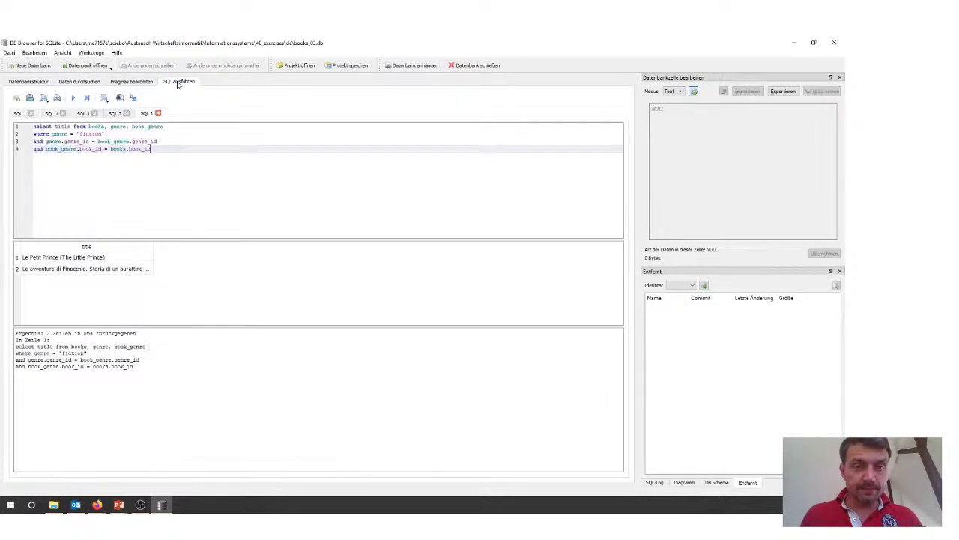
{"action": "key", "text": "ctrl+a"}
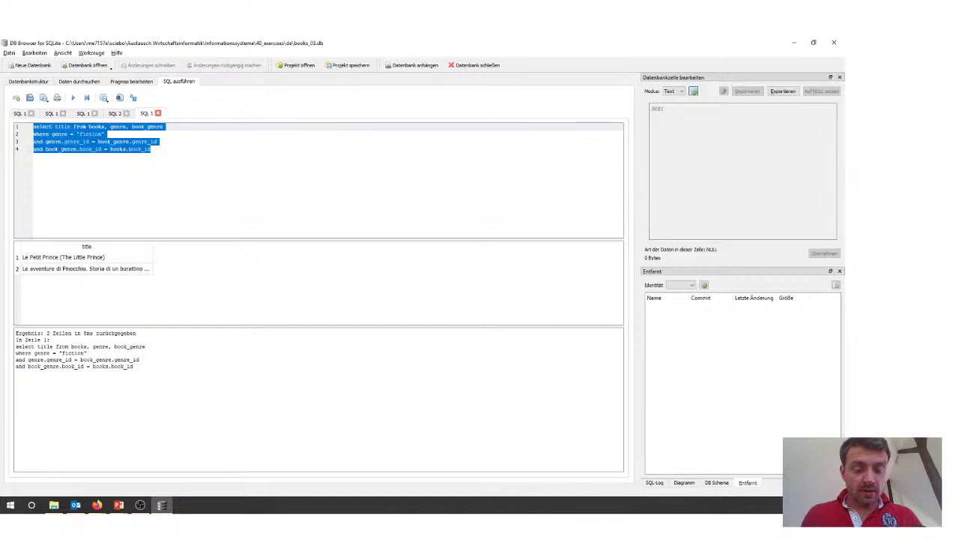
{"action": "type", "text": "update"}
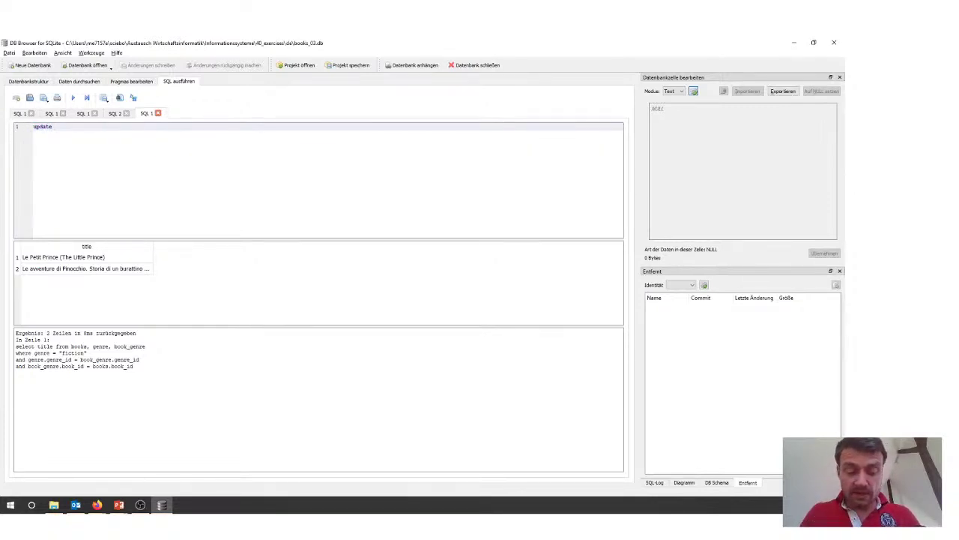
{"action": "type", "text": " genre"}
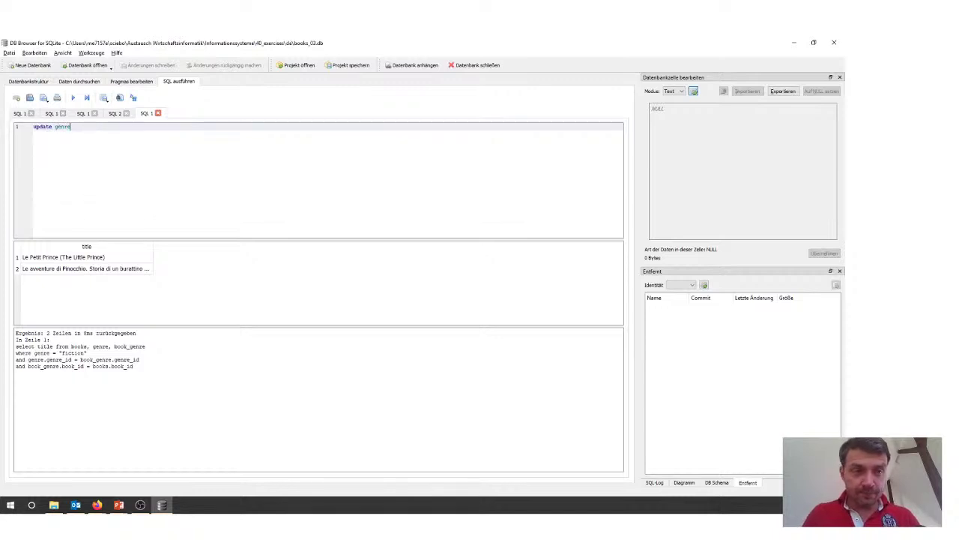
Step: Add a second line to the update statement: set genre = "fiction: historical"
{"action": "key", "text": "Return"}
{"action": "type", "text": "set "}
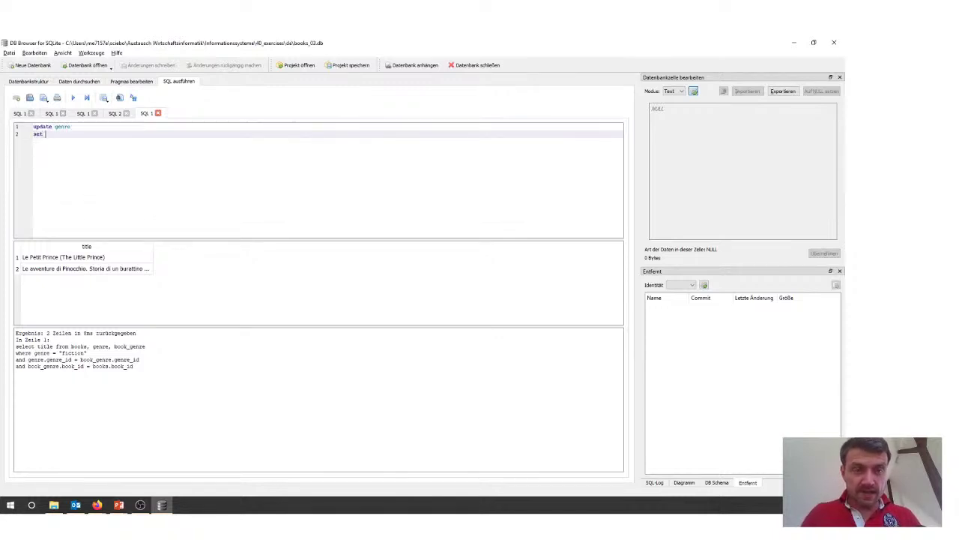
{"action": "type", "text": "genre = "}
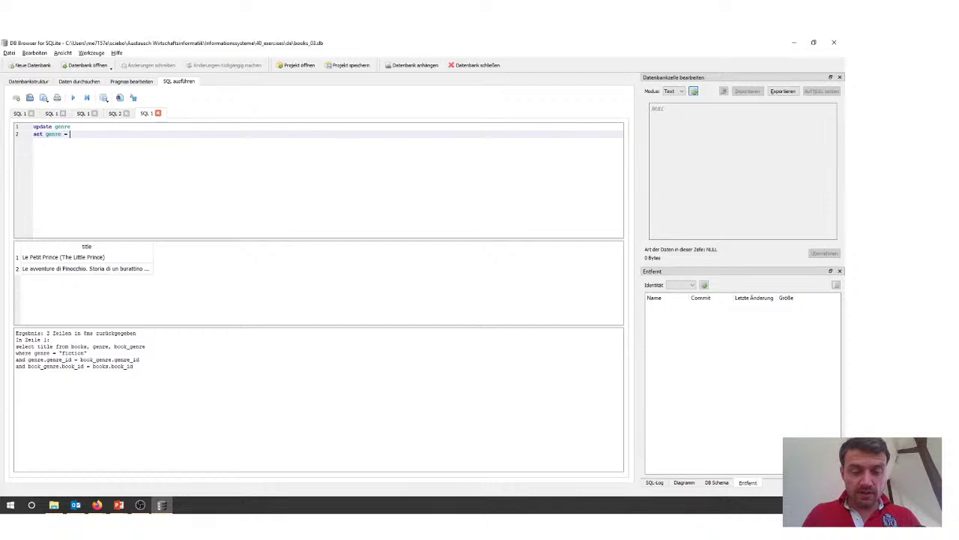
{"action": "type", "text": "\"\"Historical fiction"}
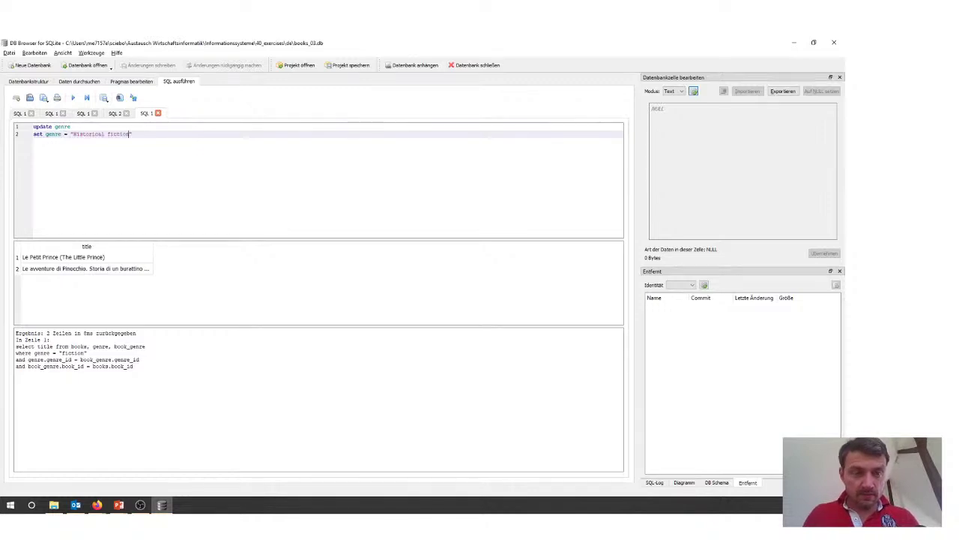
{"action": "left_click_drag", "start_coordinate": [107, 133], "coordinate": [74, 133]}
{"action": "key", "text": "BackSpace"}
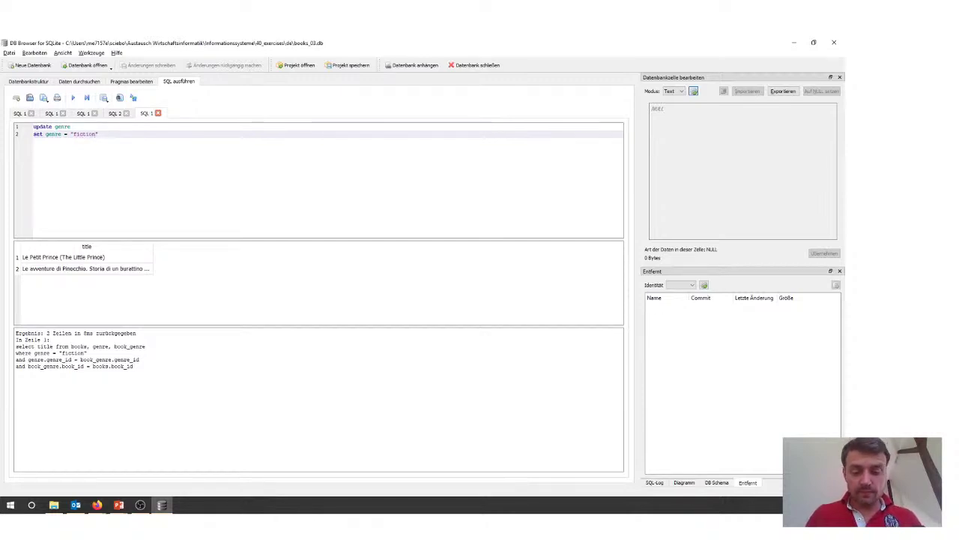
{"action": "type", "text": "historical"}
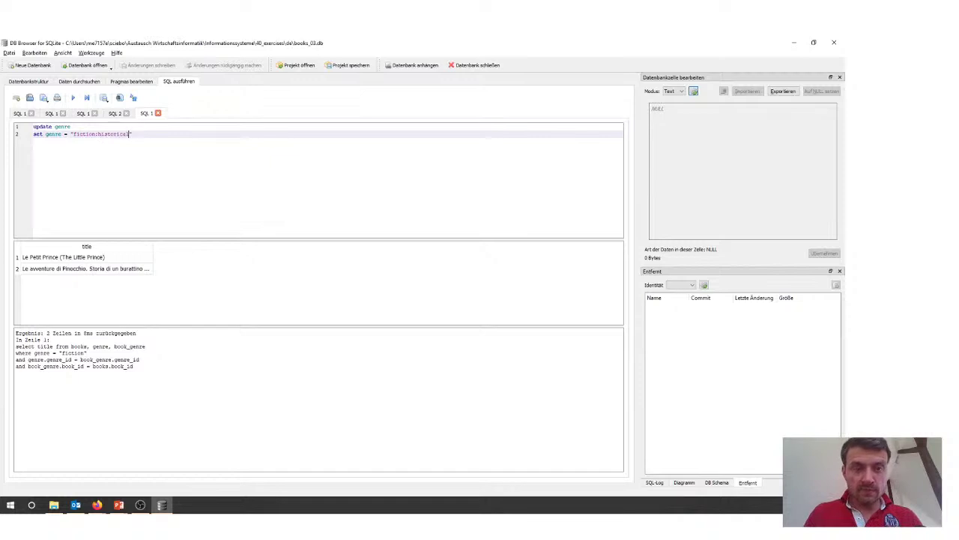
{"action": "left_click", "coordinate": [101, 133]}
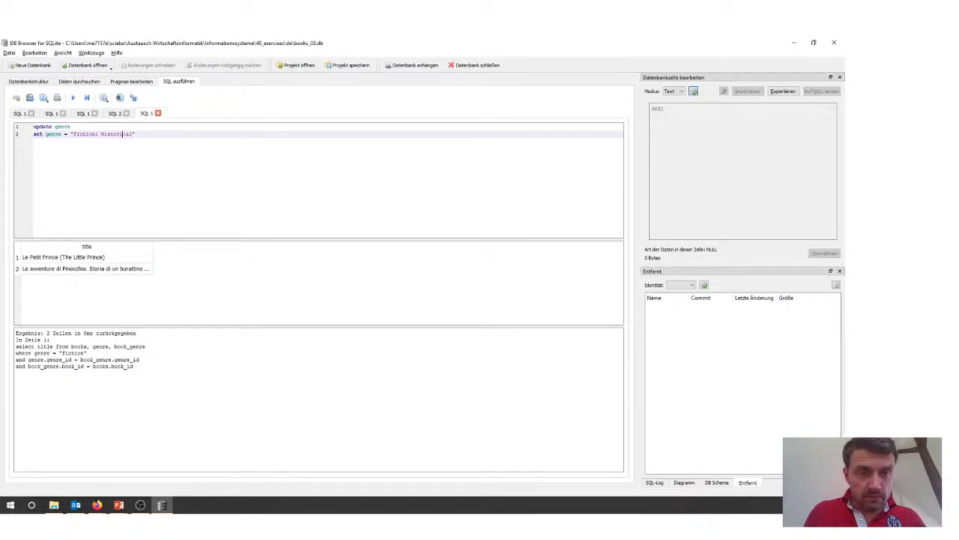
Step: Restrict the update with a third line: where genre = "Historical fiction"
{"action": "key", "text": "Return"}
{"action": "type", "text": "whe"}
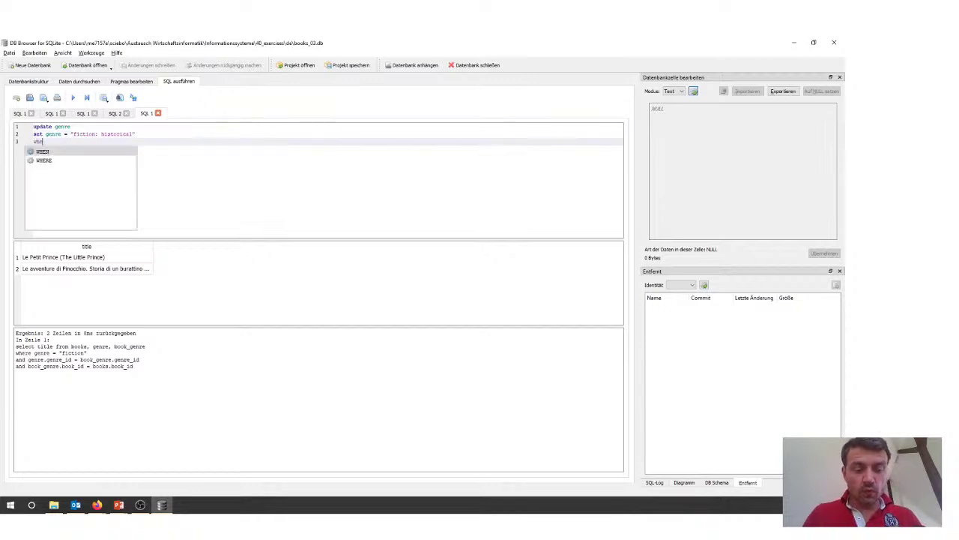
{"action": "type", "text": "re ge"}
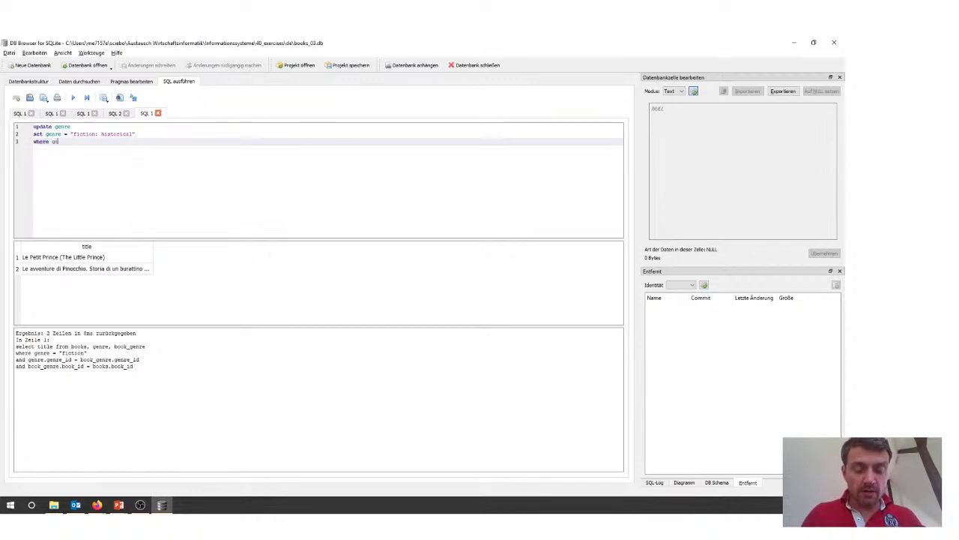
{"action": "type", "text": "nre = \"Historical fiction\""}
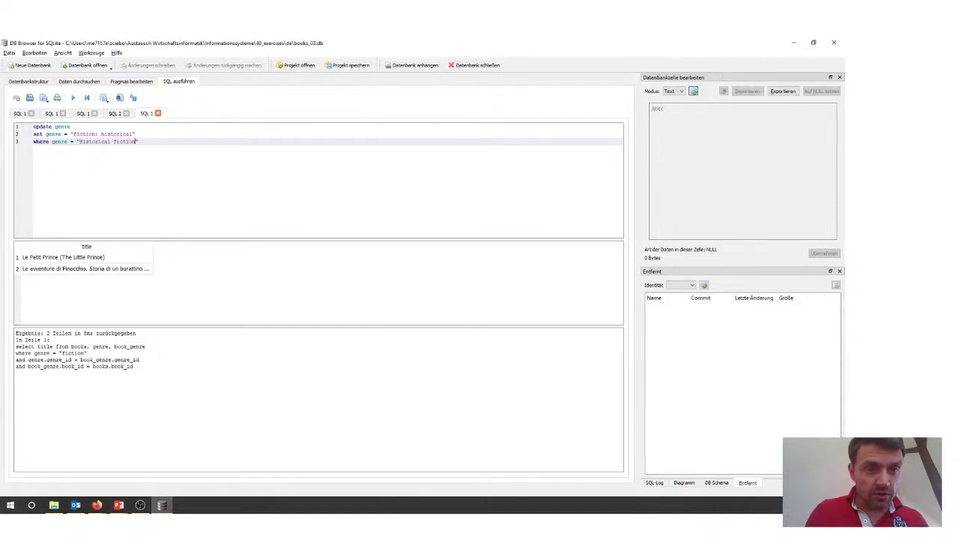
Step: Run the update statement and check the renamed genre entry in the genre table
{"action": "key", "text": "ctrl+Return"}
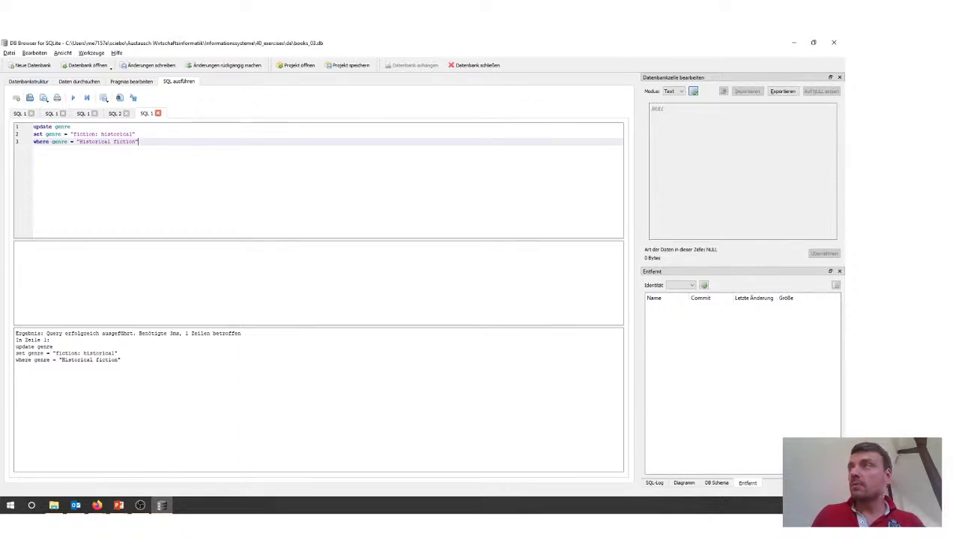
{"action": "left_click", "coordinate": [79, 82]}
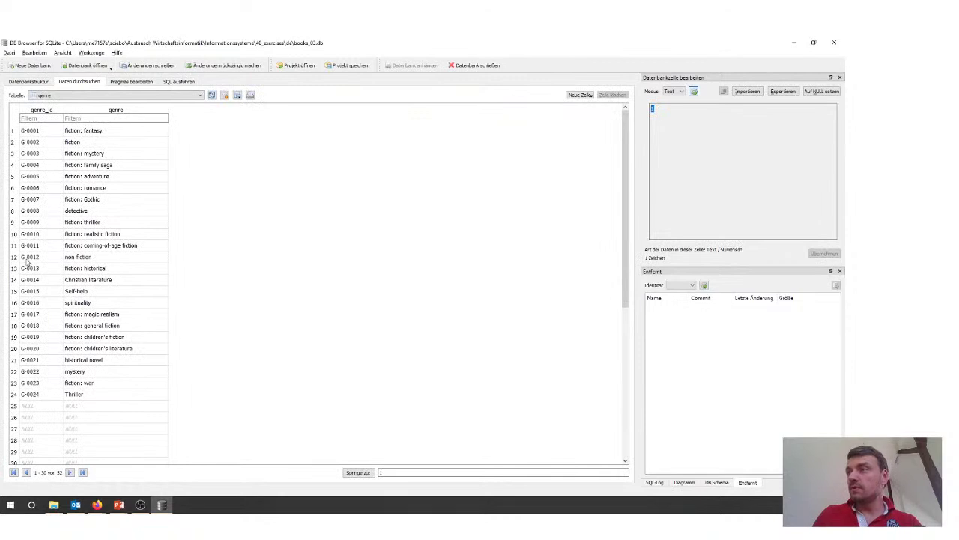
{"action": "left_click", "coordinate": [96, 269]}
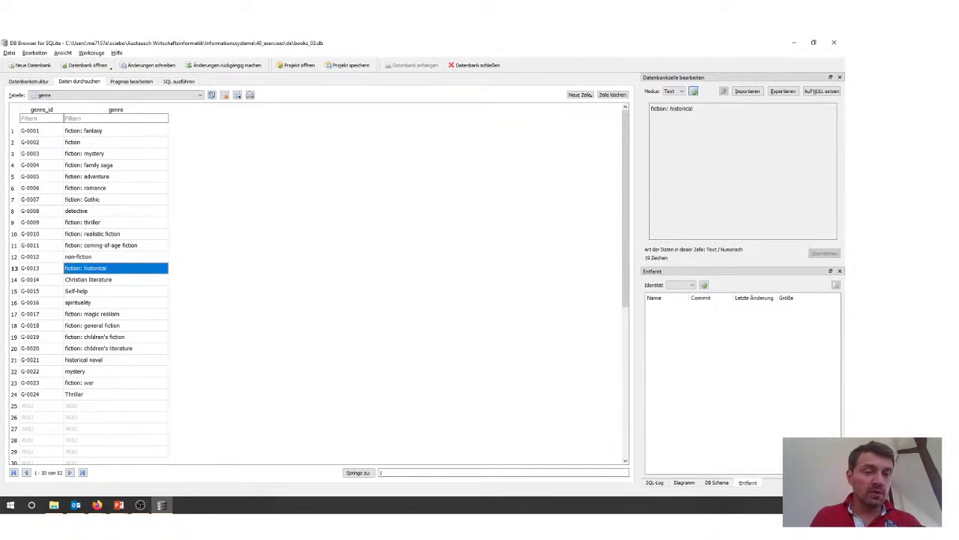
Step: Look up the book_genre entries for the fiction: historical genre by filtering the genre_id column for g-0013
{"action": "key", "text": "alt+Tab"}
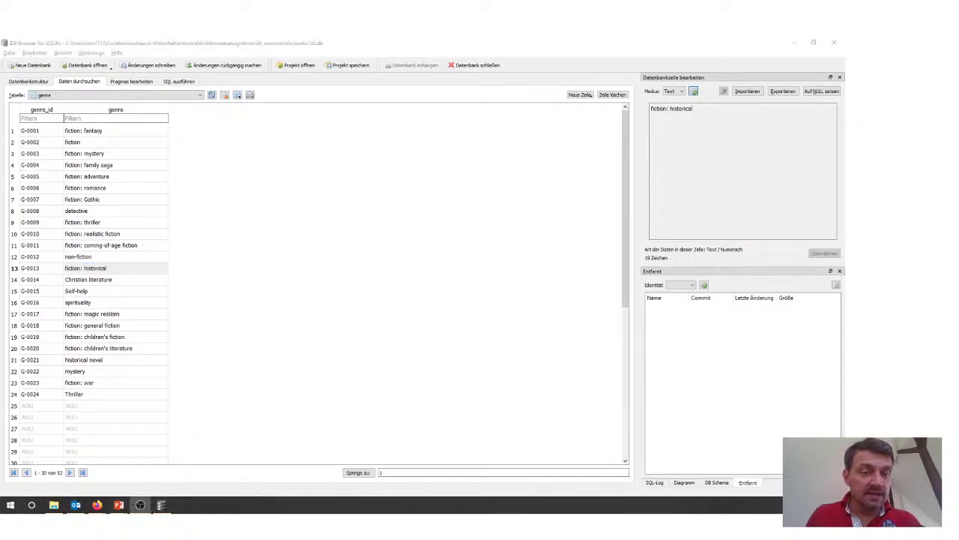
{"action": "left_click", "coordinate": [29, 268]}
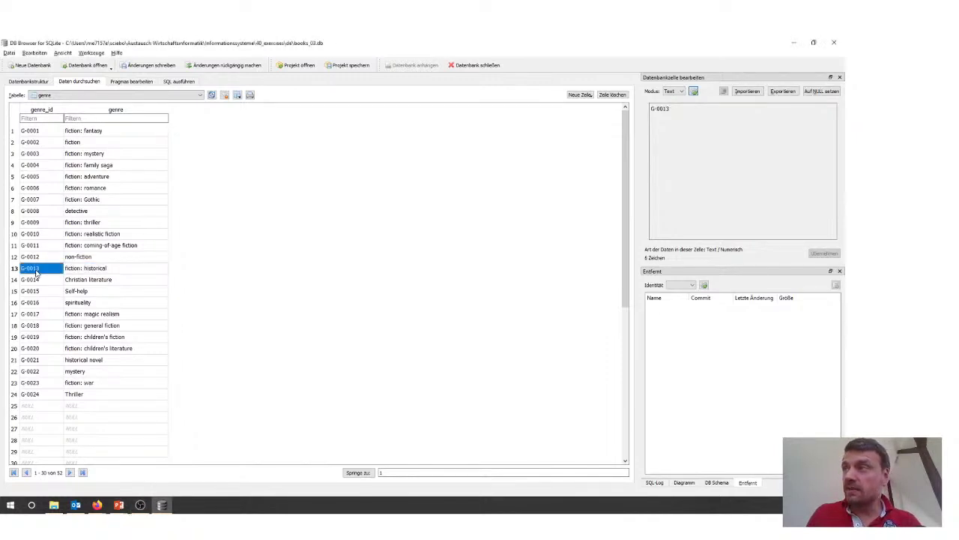
{"action": "left_click", "coordinate": [60, 95]}
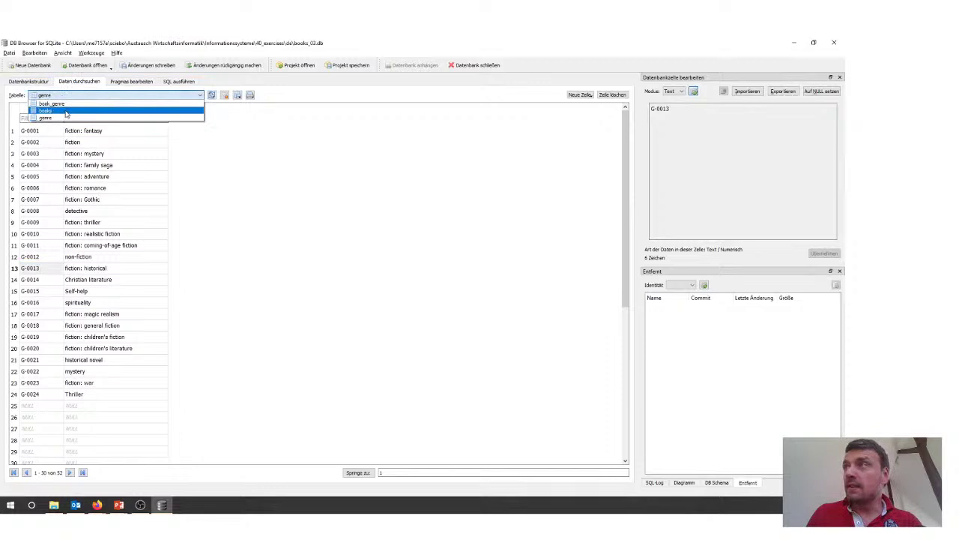
{"action": "left_click", "coordinate": [44, 107]}
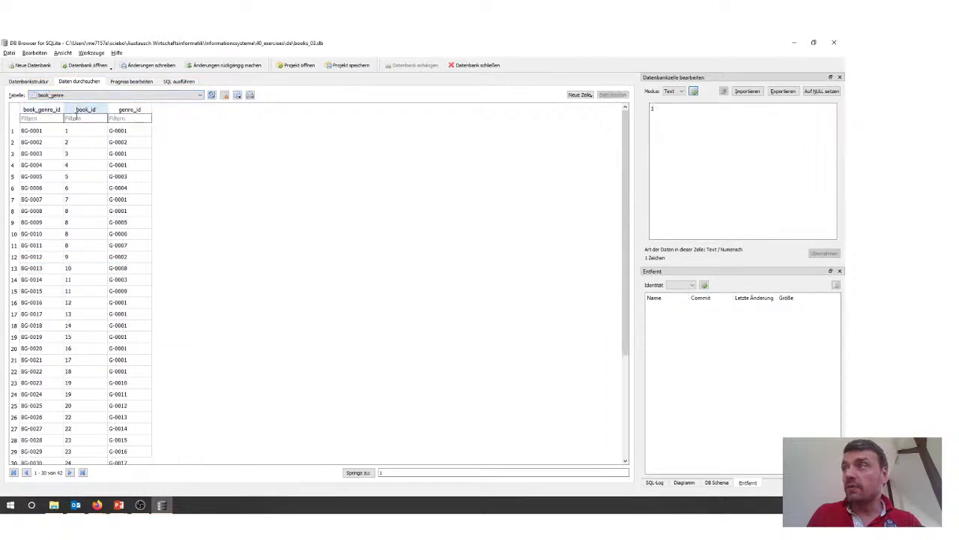
{"action": "left_click", "coordinate": [133, 117]}
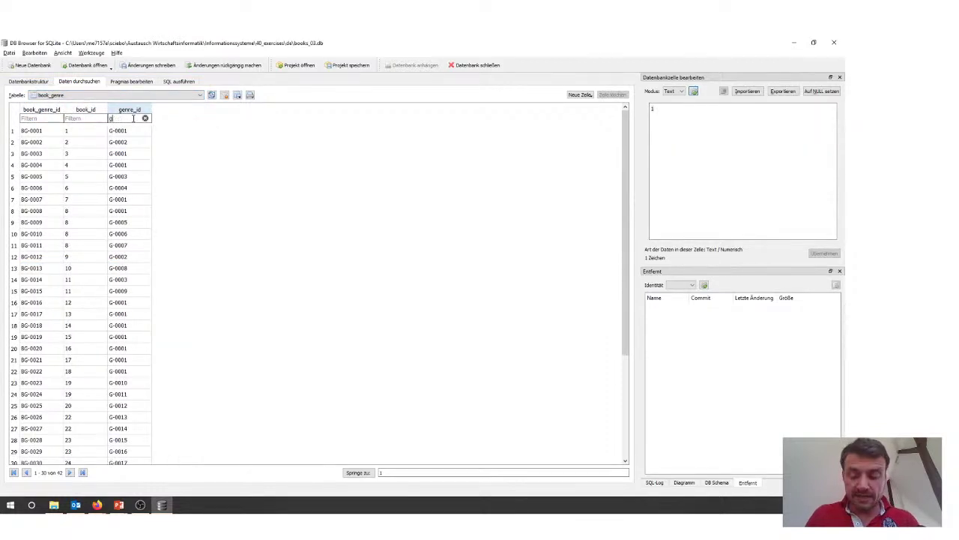
{"action": "type", "text": "g-0"}
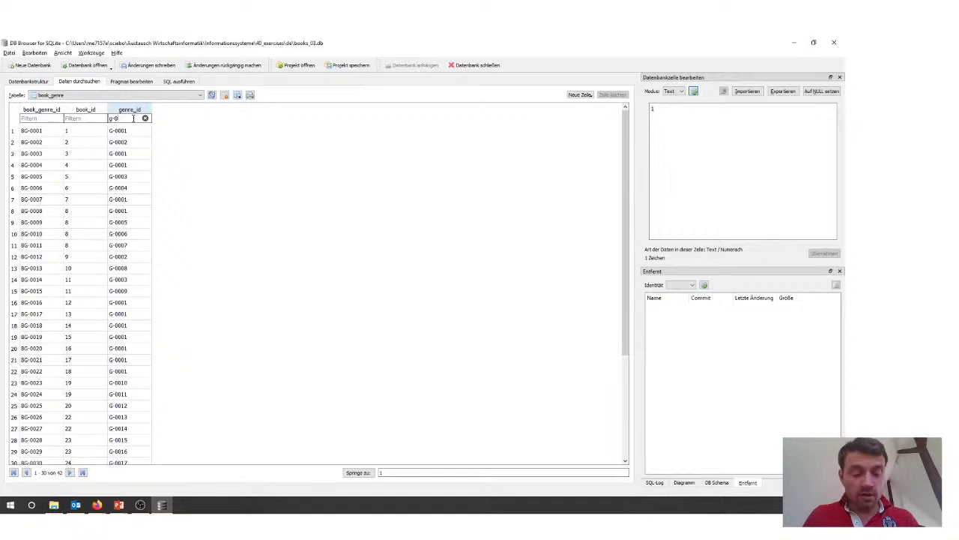
{"action": "type", "text": "013"}
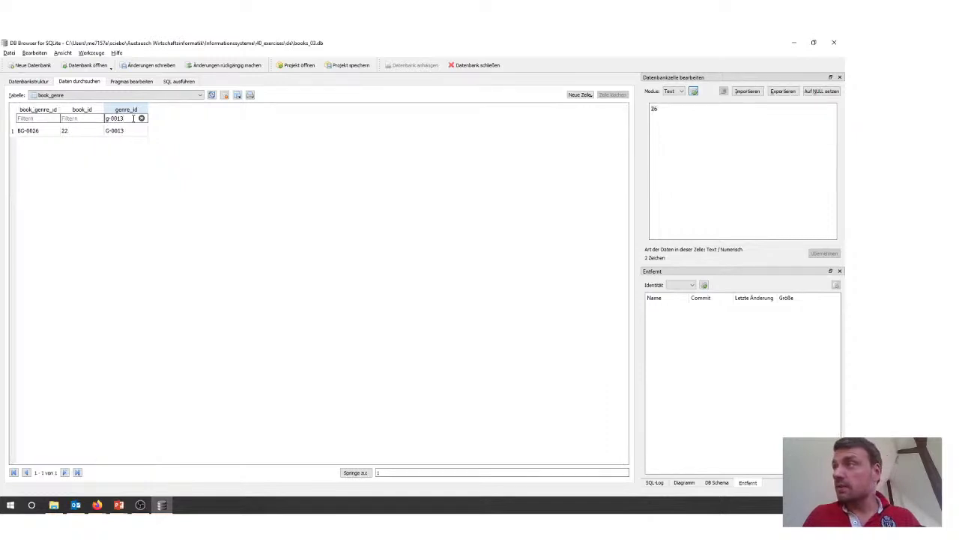
{"action": "left_click", "coordinate": [123, 133]}
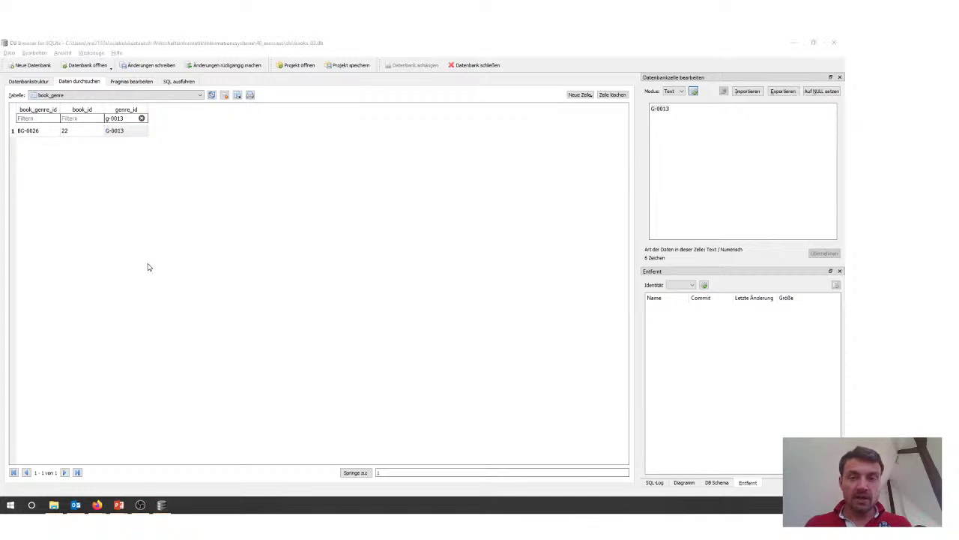
Step: Reread the tasks on the exercise 4 slide in the presentation and review the earlier statements in the database program's SQL editor
{"action": "key", "text": "alt+Tab"}
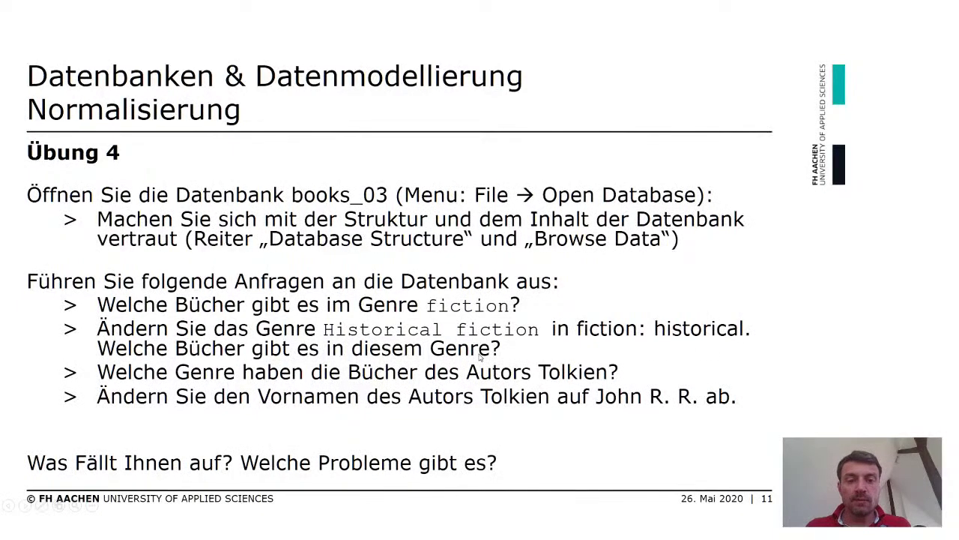
{"action": "key", "text": "alt+Tab"}
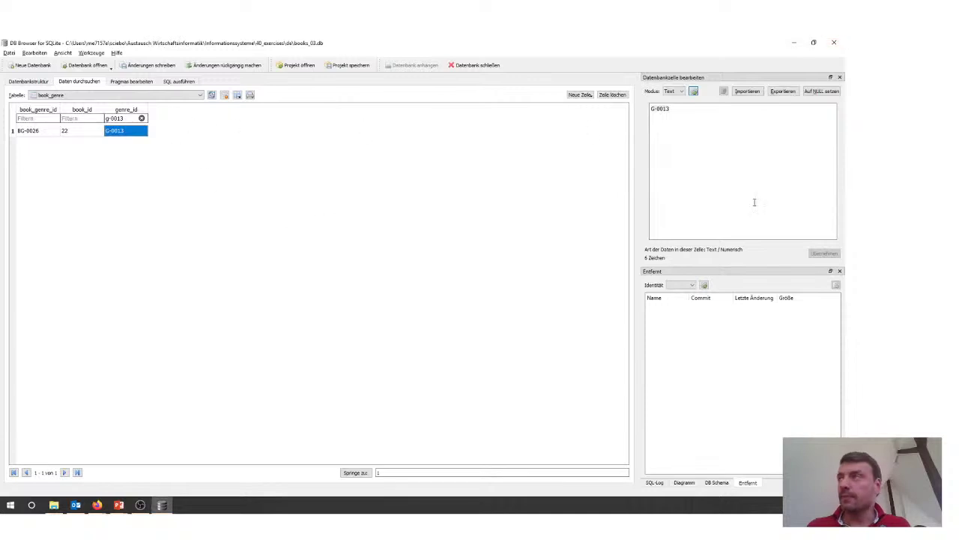
{"action": "left_click", "coordinate": [179, 81]}
{"action": "left_click", "coordinate": [168, 135]}
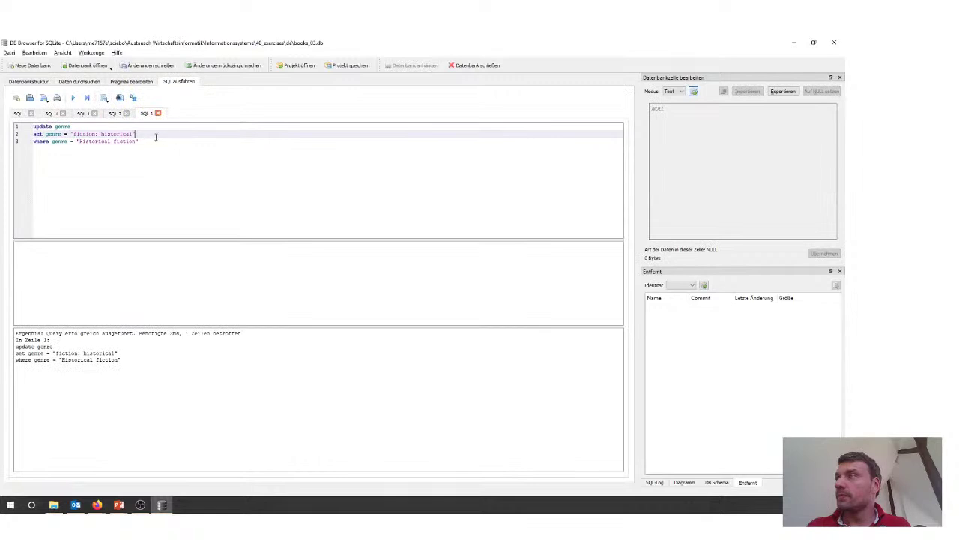
{"action": "left_click", "coordinate": [114, 113]}
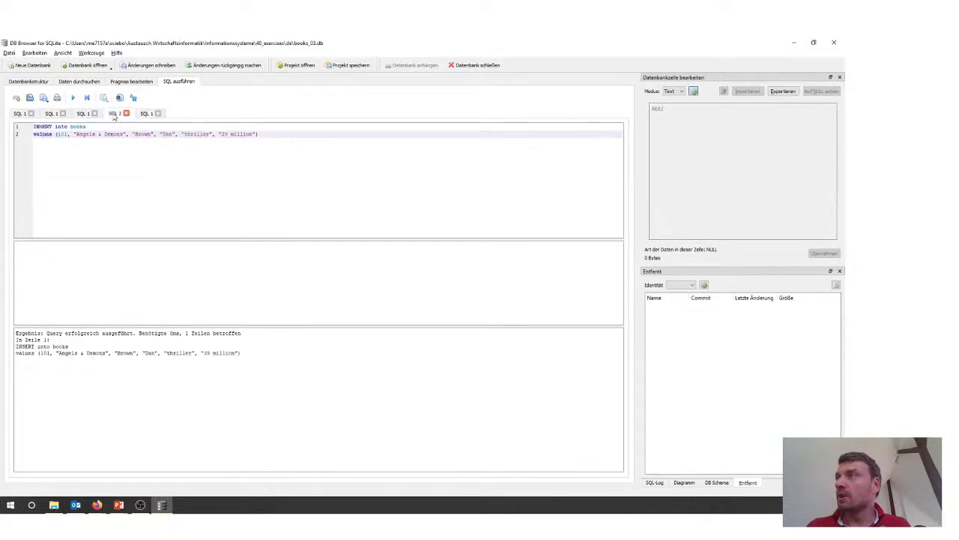
{"action": "left_click", "coordinate": [82, 113]}
{"action": "left_click", "coordinate": [52, 113]}
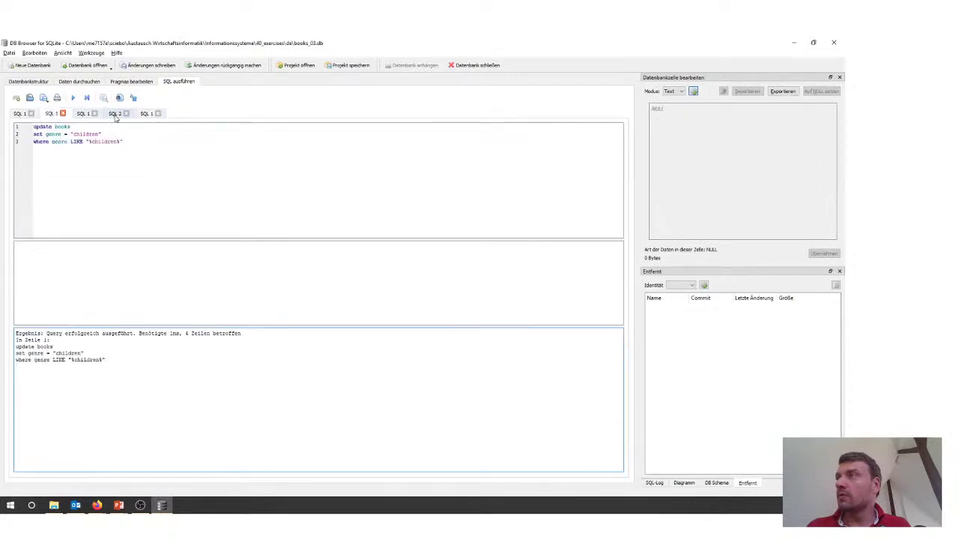
Step: Replace the whole update genre statement in the SQL editor with select title from books, book_genre, genre
{"action": "left_click", "coordinate": [146, 113]}
{"action": "left_click_drag", "start_coordinate": [144, 142], "coordinate": [19, 120]}
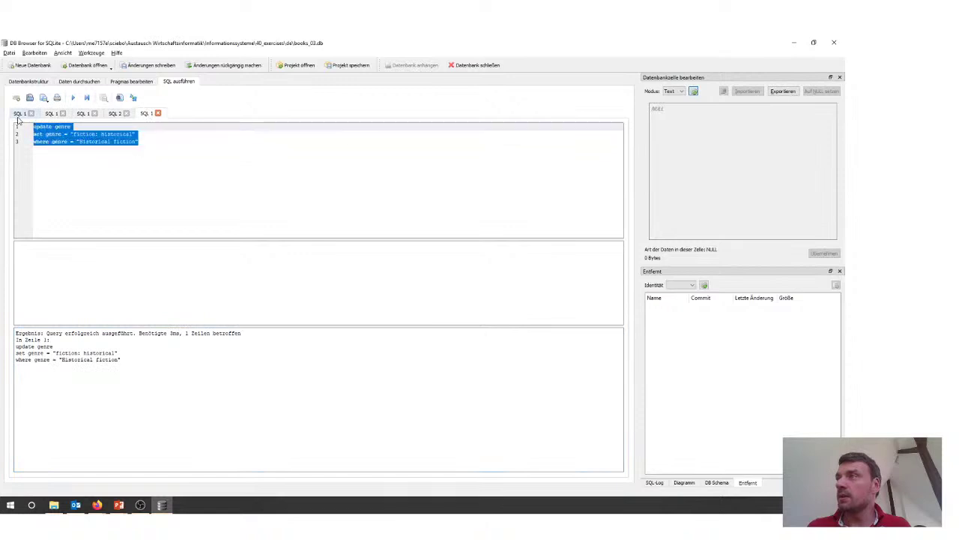
{"action": "type", "text": "select t"}
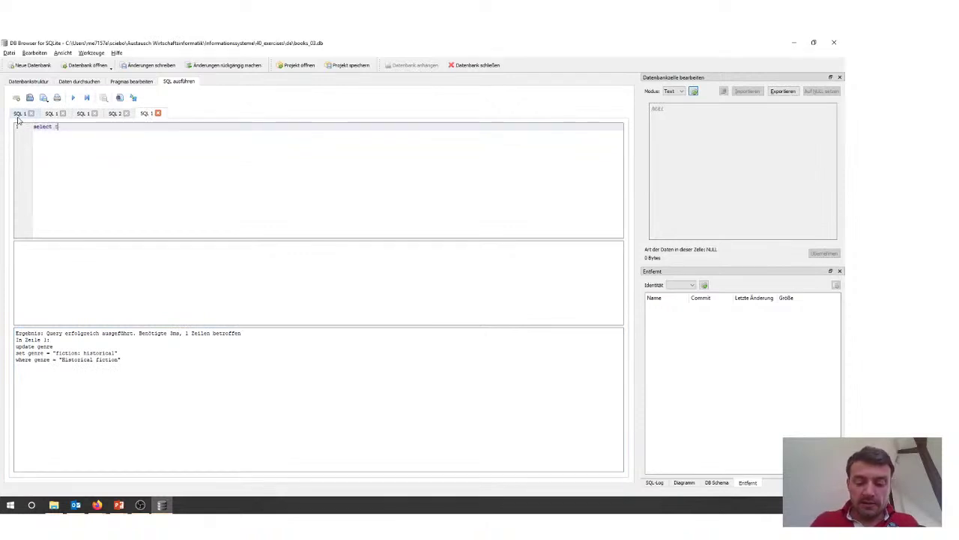
{"action": "type", "text": "it"}
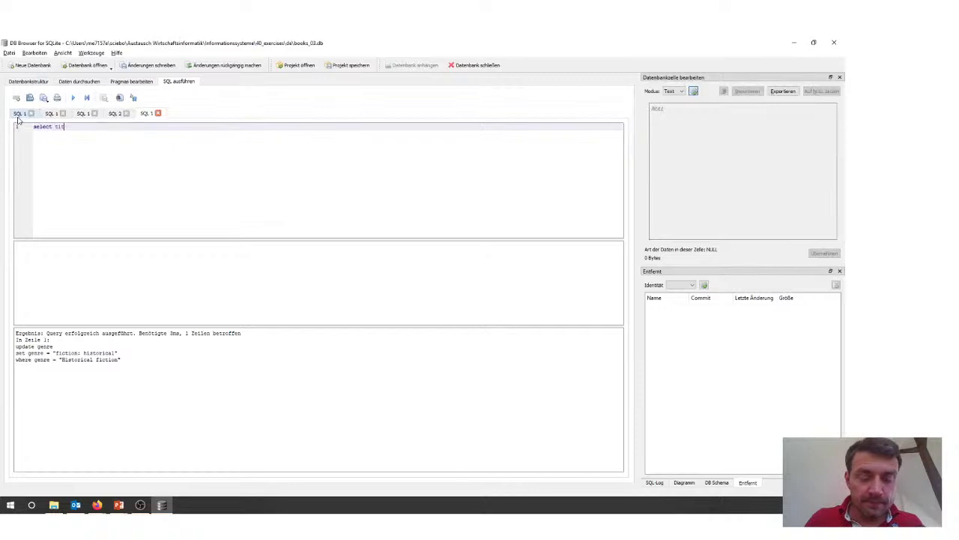
{"action": "type", "text": "le from "}
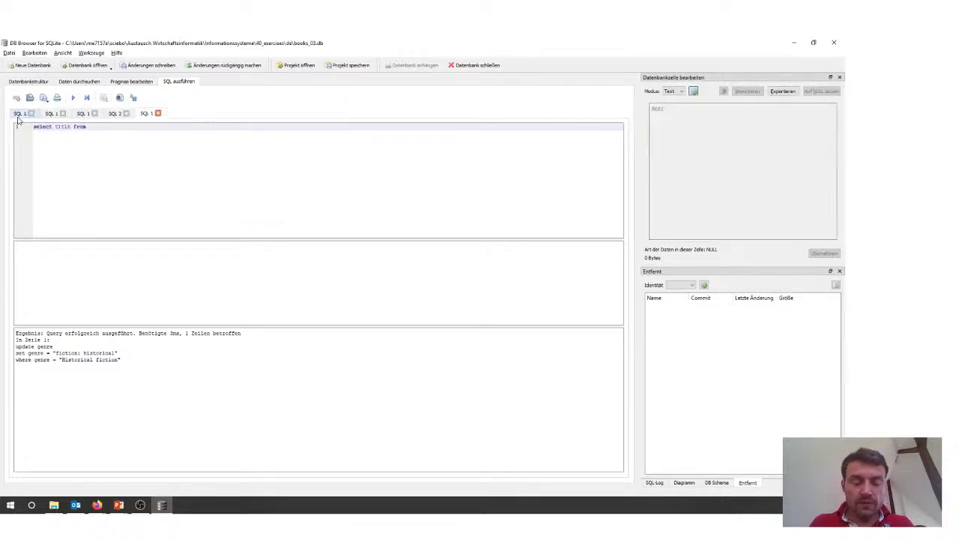
{"action": "type", "text": "book"}
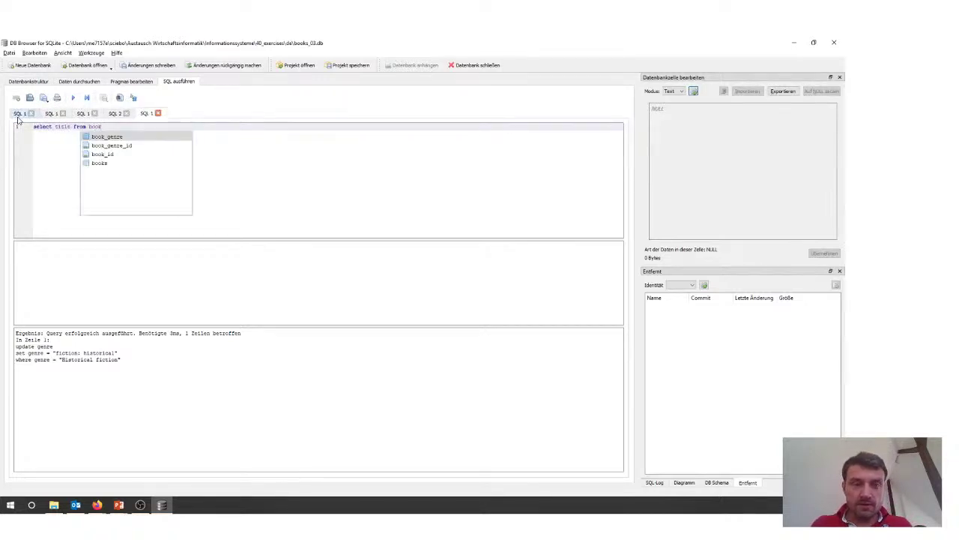
{"action": "type", "text": "s, "}
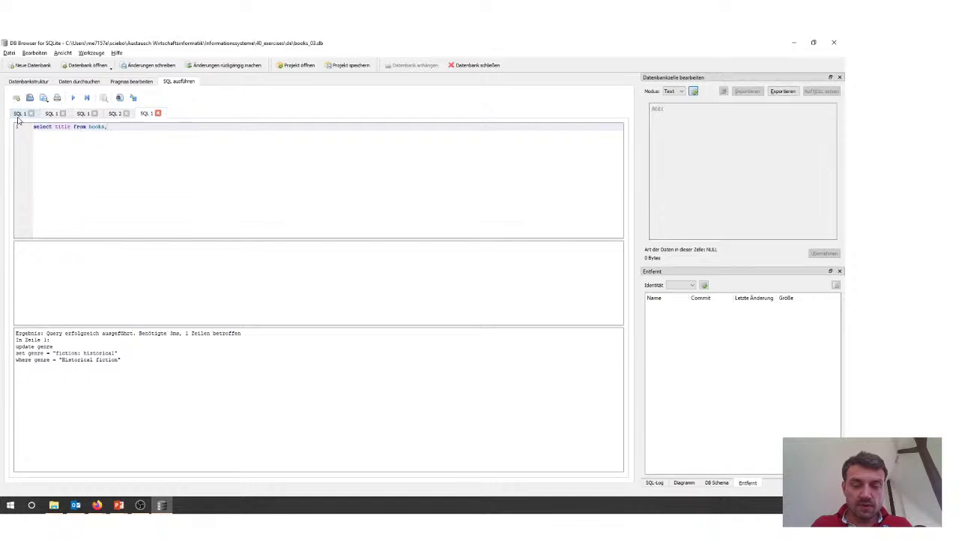
{"action": "type", "text": "book"}
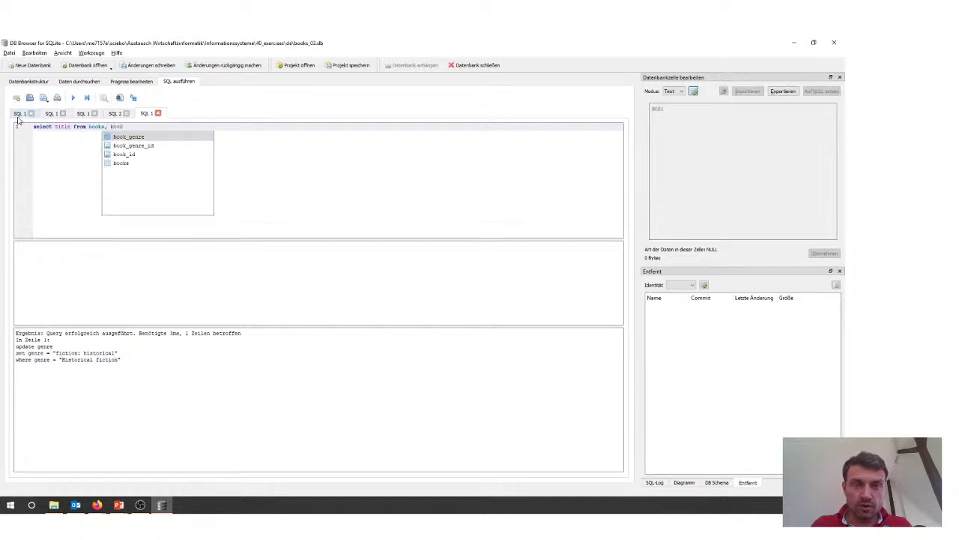
{"action": "key", "text": "Return"}
{"action": "type", "text": ", ge"}
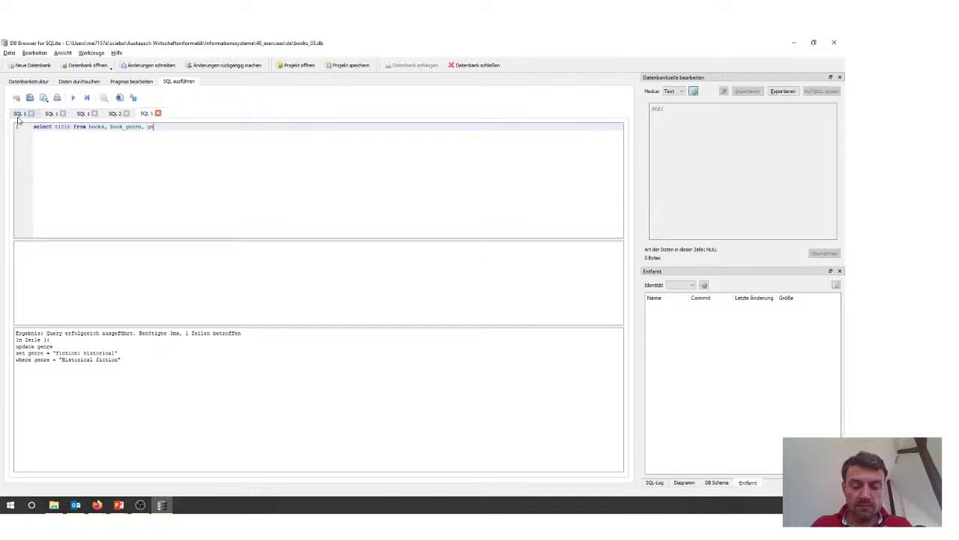
{"action": "type", "text": "nre"}
{"action": "key", "text": "Return"}
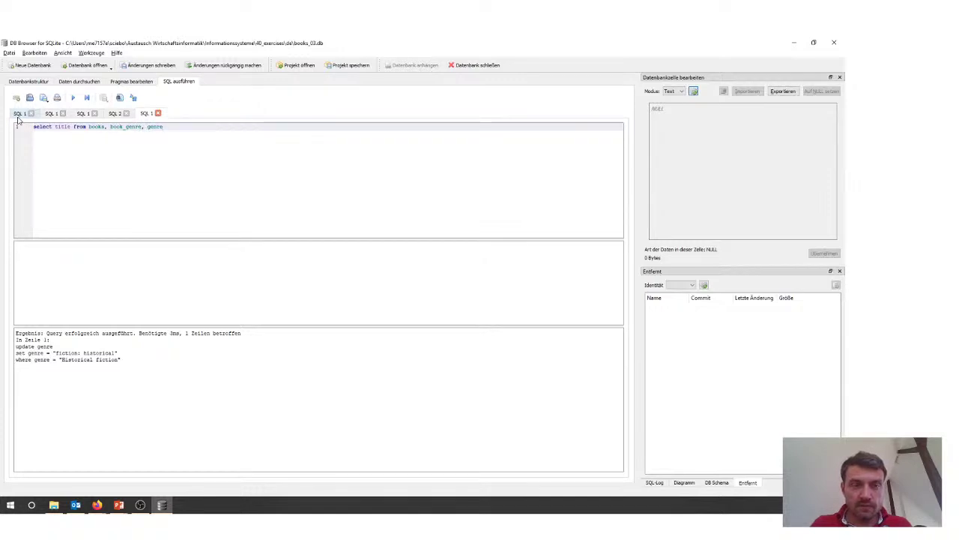
Step: Add a second line to the select query: where genre.genre = followed by an empty pair of double quotes
{"action": "key", "text": "Return"}
{"action": "type", "text": "where "}
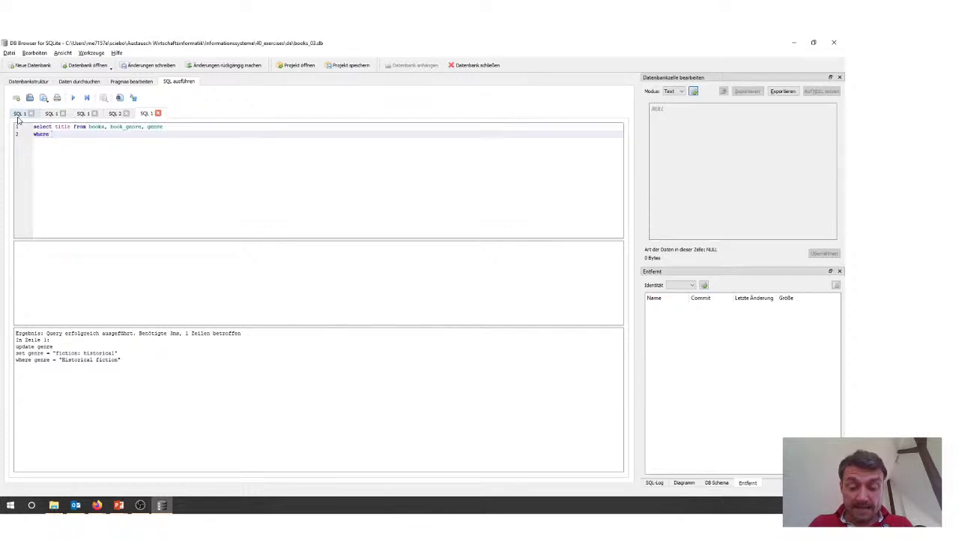
{"action": "type", "text": "genre"}
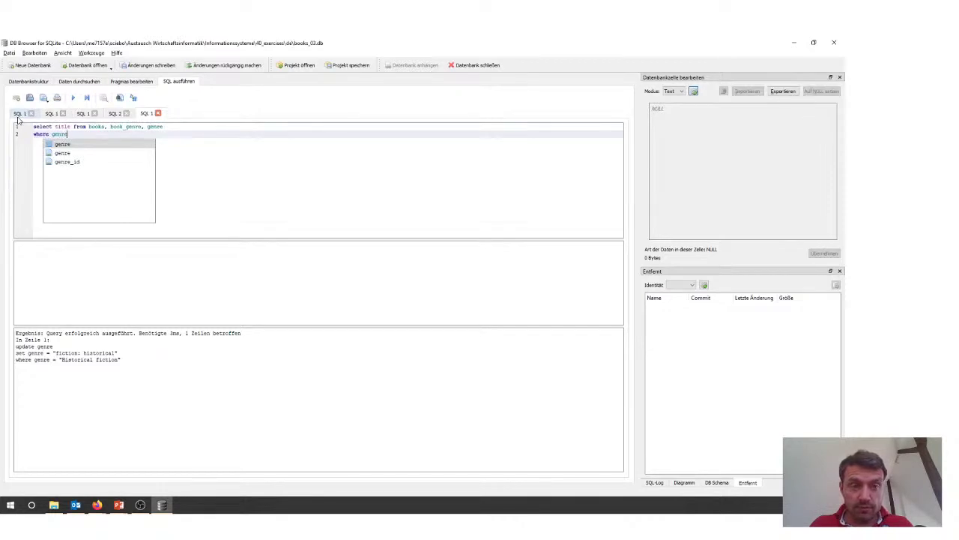
{"action": "type", "text": "."}
{"action": "key", "text": "Return"}
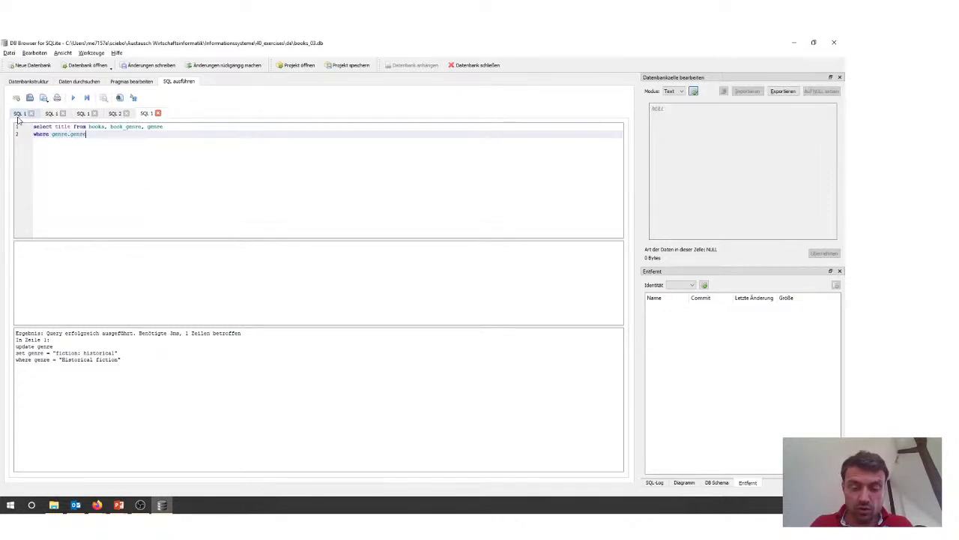
{"action": "type", "text": "= \""}
{"action": "key", "text": "Left"}
{"action": "type", "text": "\""}
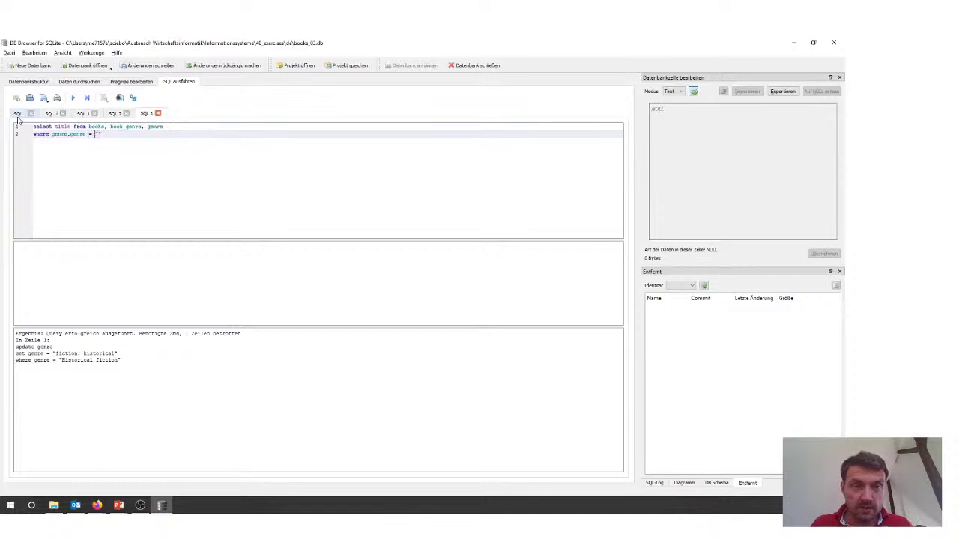
Step: Fill the quoted genre value of the where condition with Historical fiction
{"action": "type", "text": "fiction:"}
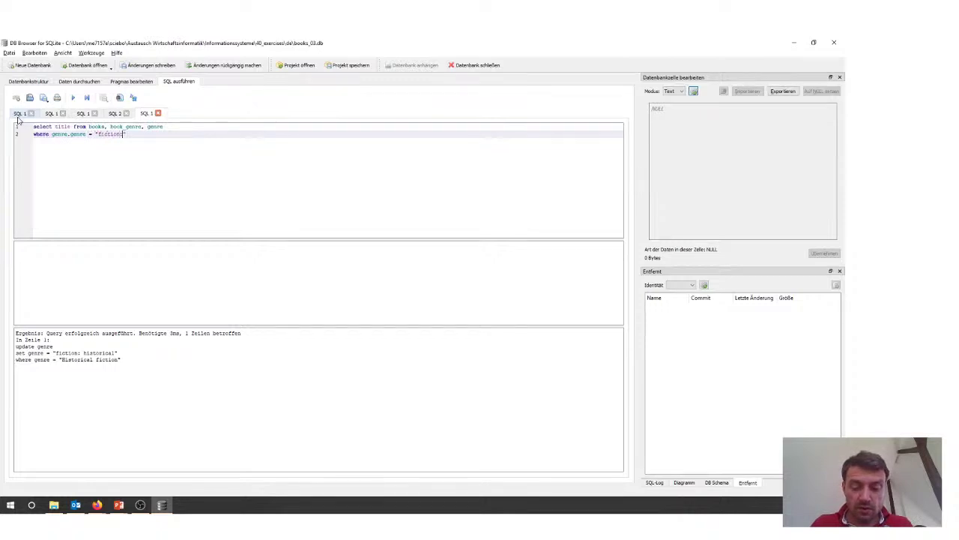
{"action": "key", "text": "BackSpace"}
{"action": "key", "text": "BackSpace"}
{"action": "key", "text": "BackSpace"}
{"action": "key", "text": "BackSpace"}
{"action": "key", "text": "BackSpace"}
{"action": "key", "text": "BackSpace"}
{"action": "key", "text": "BackSpace"}
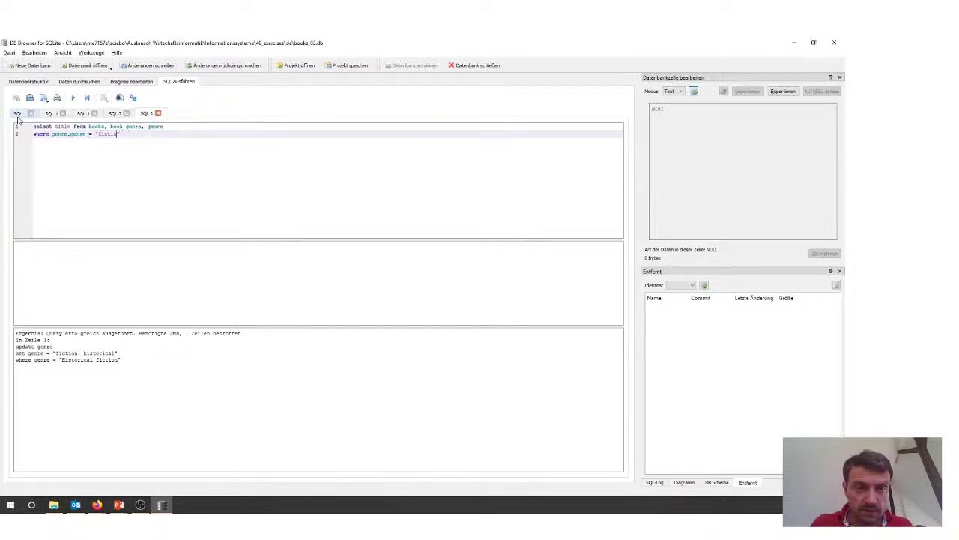
{"action": "key", "text": "BackSpace"}
{"action": "key", "text": "BackSpace"}
{"action": "type", "text": "Historical fiction"}
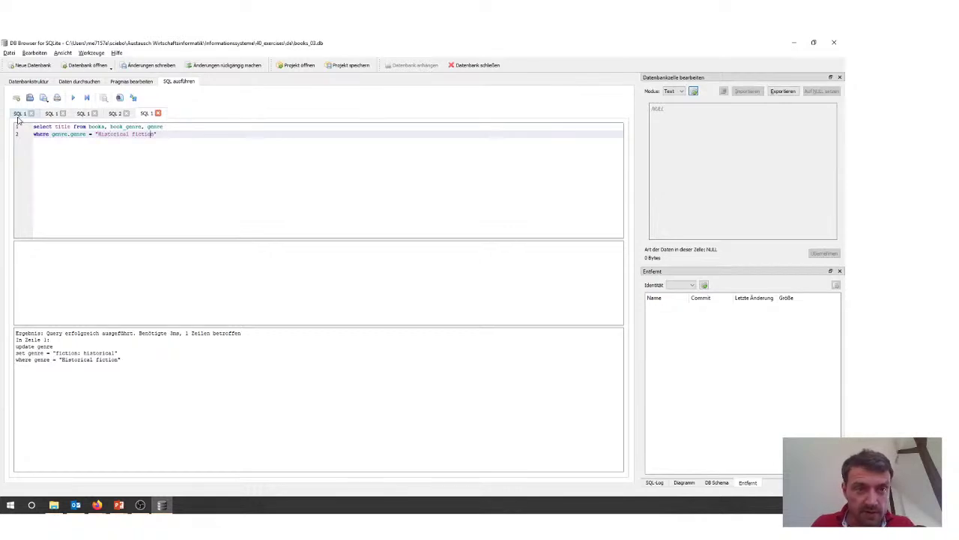
Step: Reorder the quoted genre value so the condition reads genre.genre = "fiction: Historical"
{"action": "key", "text": "shift+Left"}
{"action": "key", "text": "shift+Left"}
{"action": "key", "text": "shift+Left"}
{"action": "key", "text": "shift+Left"}
{"action": "key", "text": "shift+Left"}
{"action": "key", "text": "shift+Left"}
{"action": "key", "text": "shift+Left"}
{"action": "key", "text": "shift+Left"}
{"action": "key", "text": "shift+Left"}
{"action": "key", "text": "shift+Left"}
{"action": "key", "text": "shift+Left"}
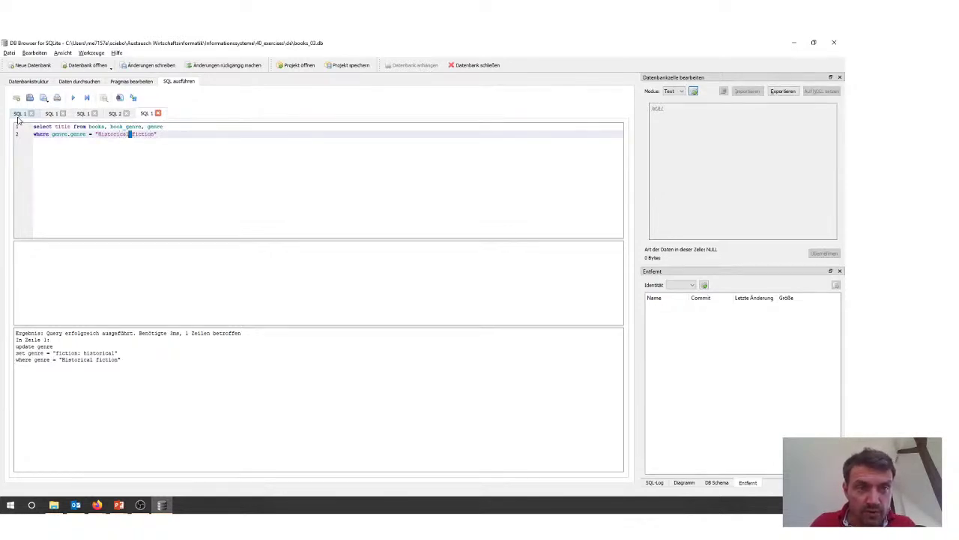
{"action": "key", "text": "BackSpace"}
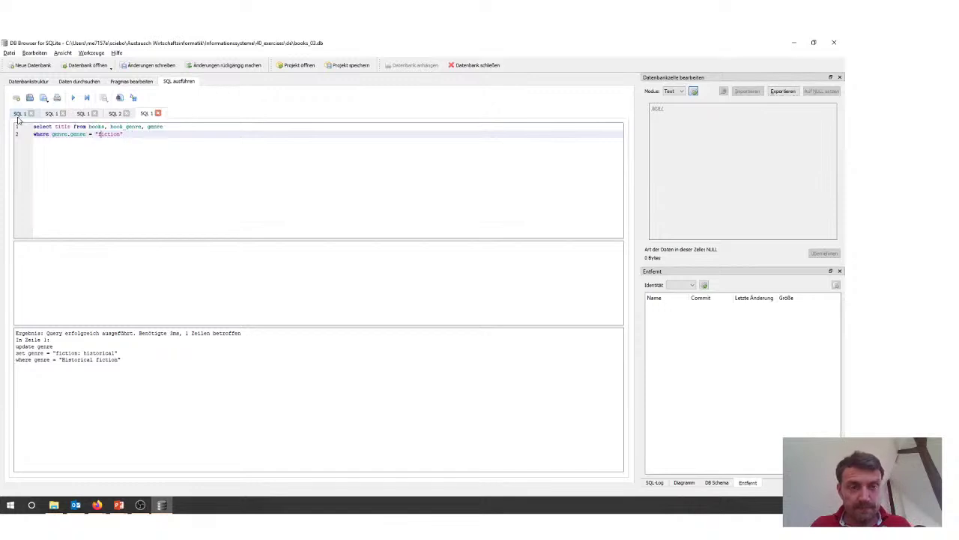
{"action": "type", "text": ": Historical"}
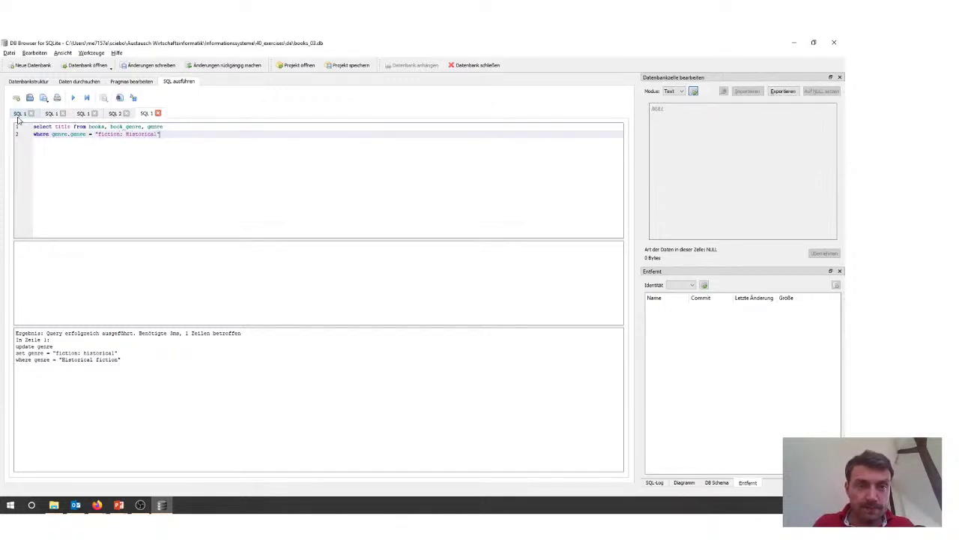
Step: Add a third line to the select query: and genre.genre_id = book_genre.genre_id
{"action": "key", "text": "Return"}
{"action": "type", "text": "and "}
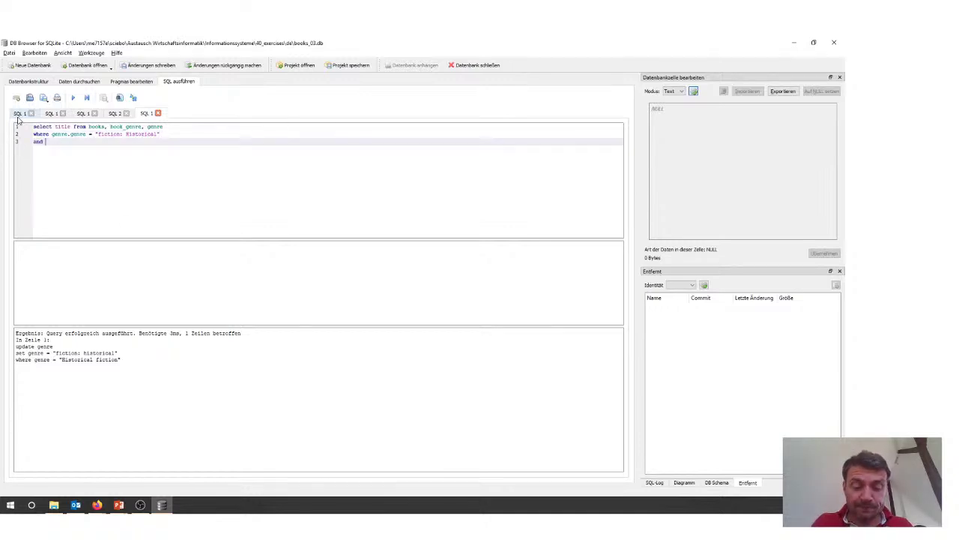
{"action": "type", "text": "genre.genre"}
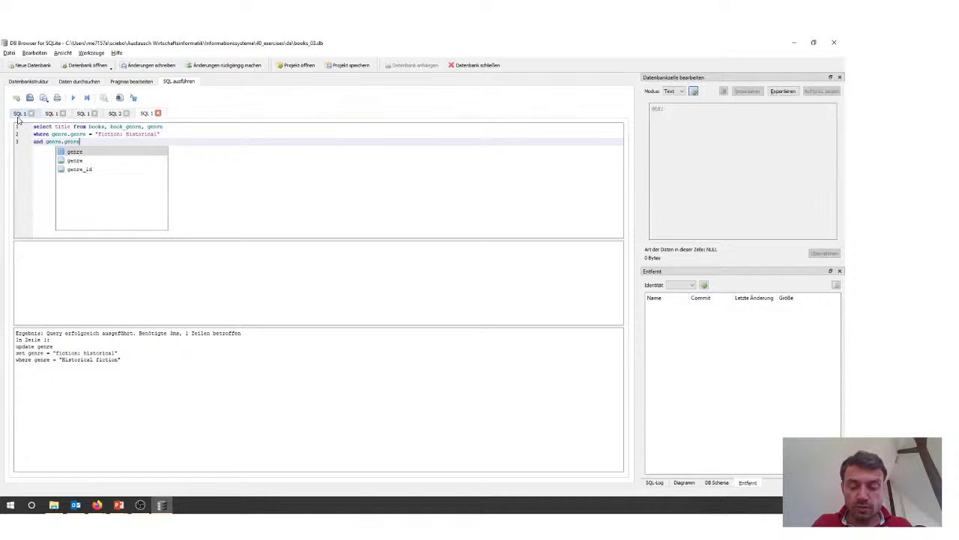
{"action": "type", "text": "_id "}
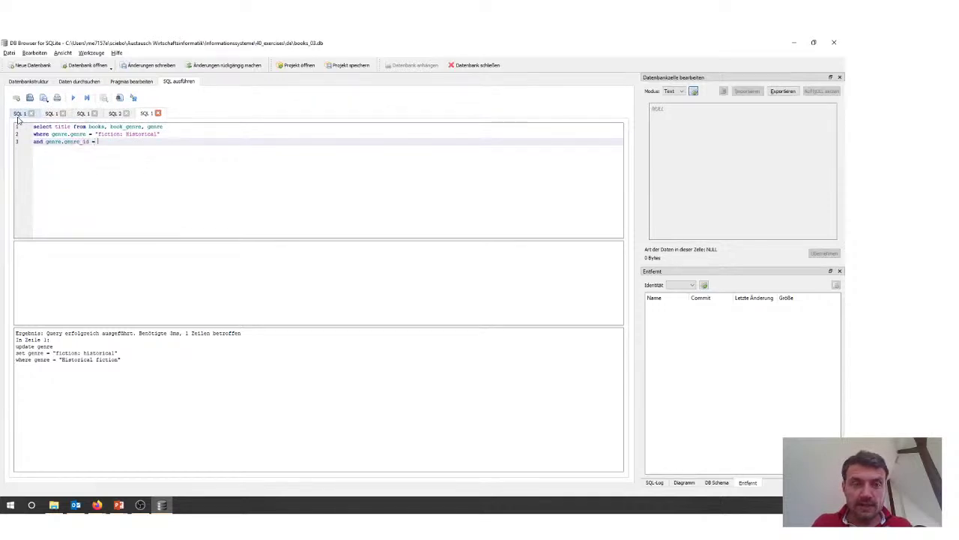
{"action": "type", "text": "= book"}
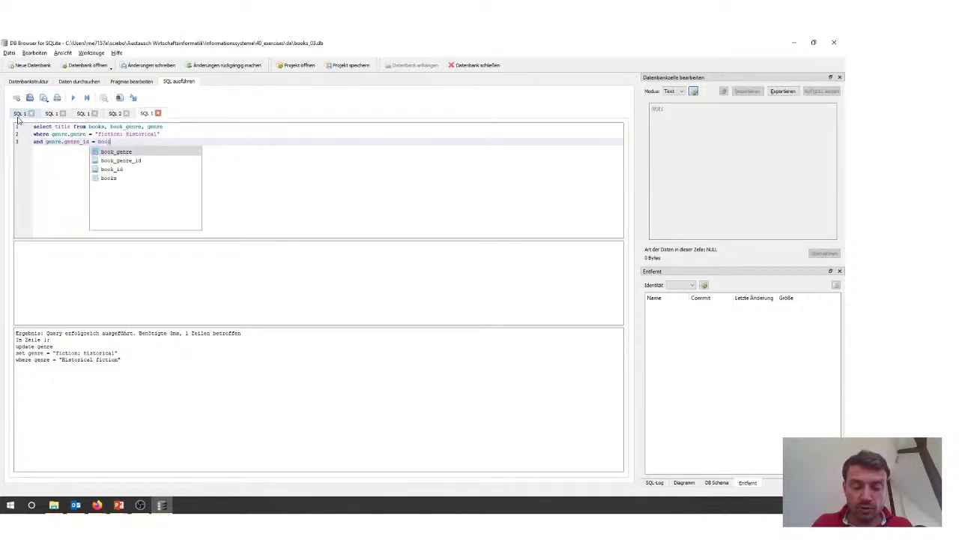
{"action": "type", "text": "_genre.genre.gen"}
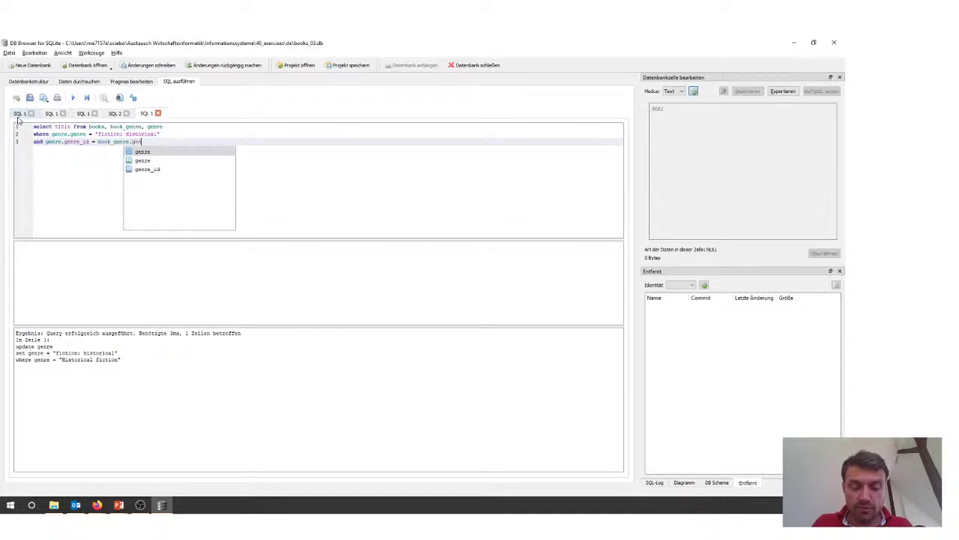
{"action": "key", "text": "Down"}
{"action": "key", "text": "Down"}
{"action": "key", "text": "Return"}
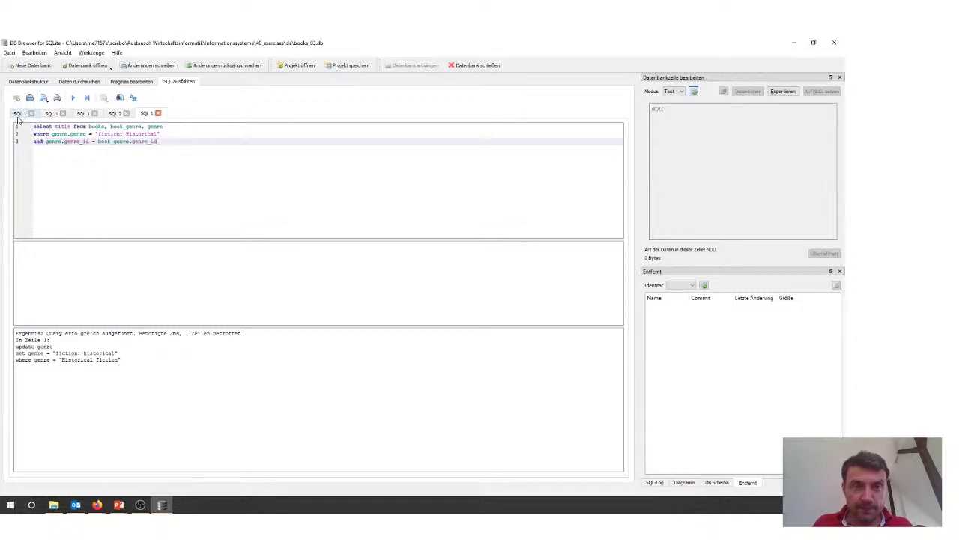
Step: Start a fourth line of the select query with and book_genre.book_id
{"action": "key", "text": "Return"}
{"action": "type", "text": "and book"}
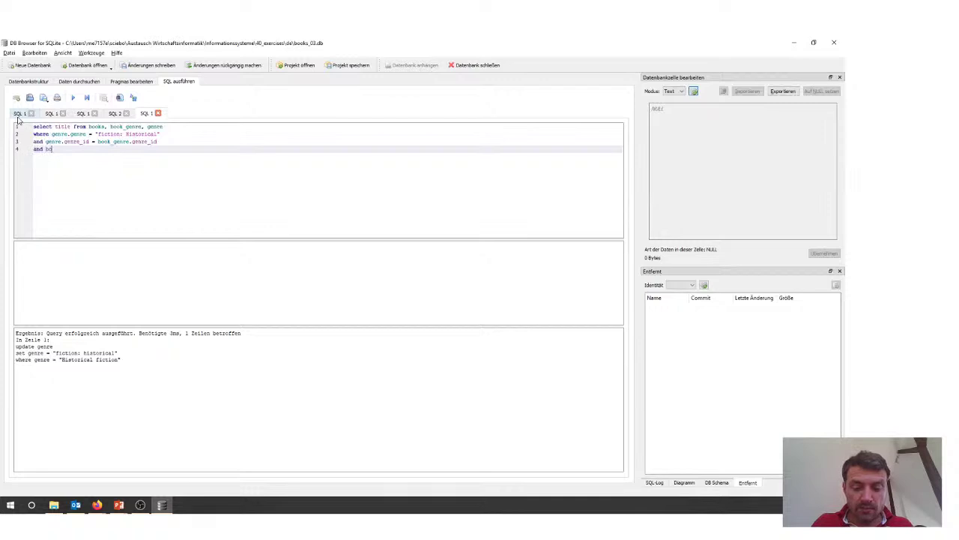
{"action": "key", "text": "Return"}
{"action": "type", "text": "."}
{"action": "key", "text": "Down"}
{"action": "key", "text": "Down"}
{"action": "type", "text": "i"}
{"action": "key", "text": "BackSpace"}
{"action": "type", "text": "book"}
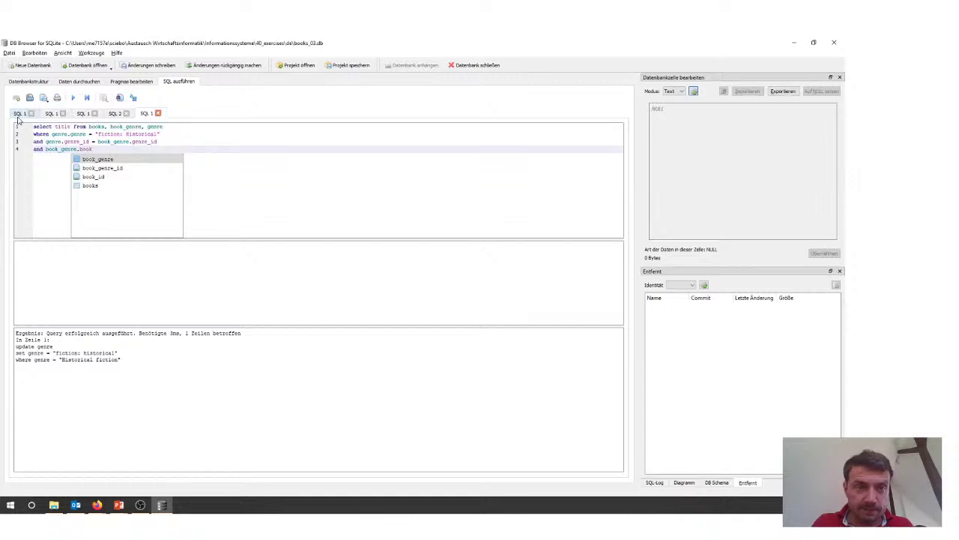
{"action": "key", "text": "Down"}
{"action": "key", "text": "Down"}
{"action": "key", "text": "Down"}
{"action": "key", "text": "Up"}
{"action": "key", "text": "Return"}
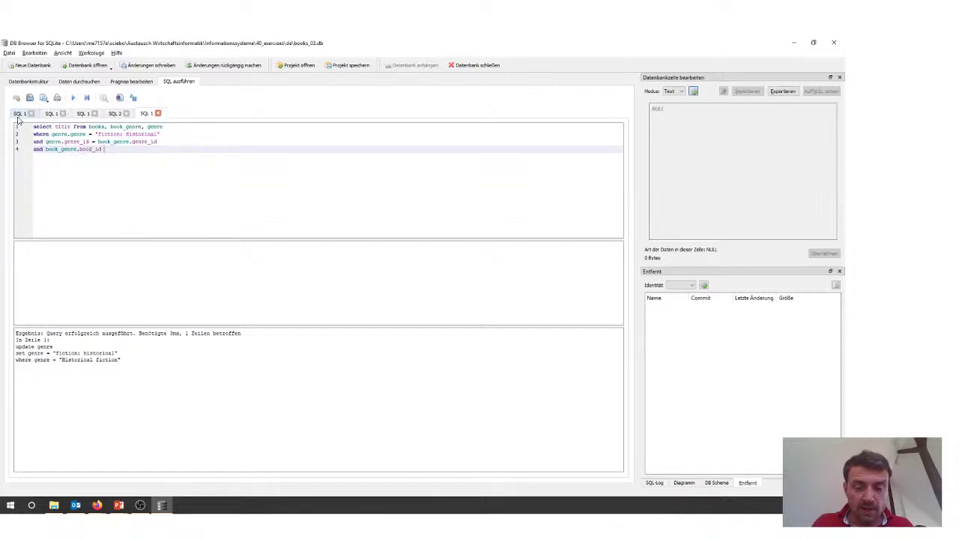
Step: Complete the fourth line's join condition with = books.book_id and execute the query
{"action": "type", "text": "= books."}
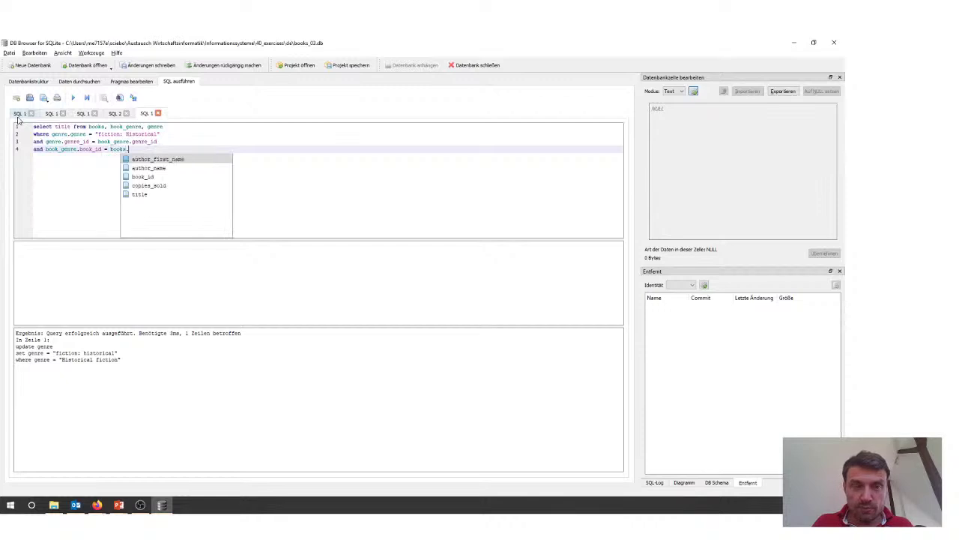
{"action": "key", "text": "Down"}
{"action": "key", "text": "Down"}
{"action": "key", "text": "Down"}
{"action": "key", "text": "Up"}
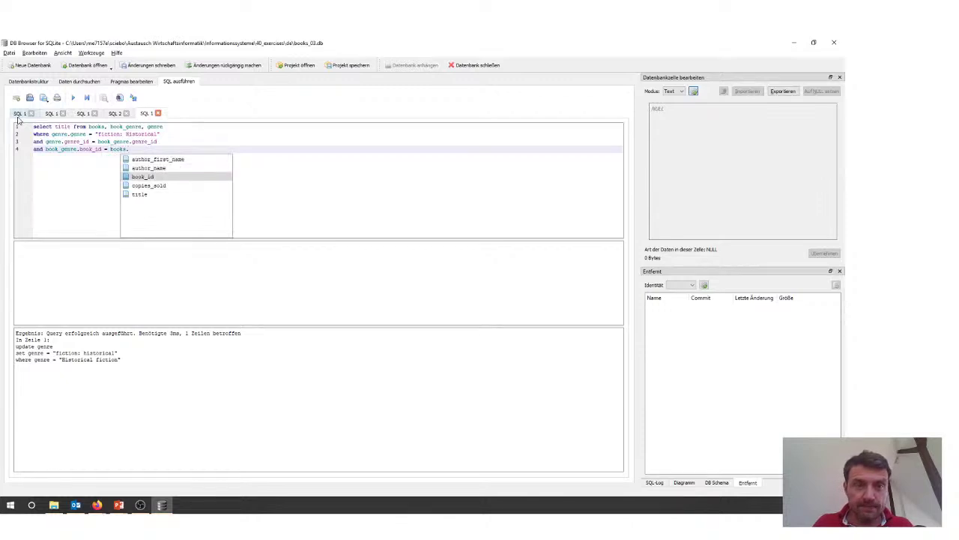
{"action": "key", "text": "Return"}
{"action": "key", "text": "ctrl+Return"}
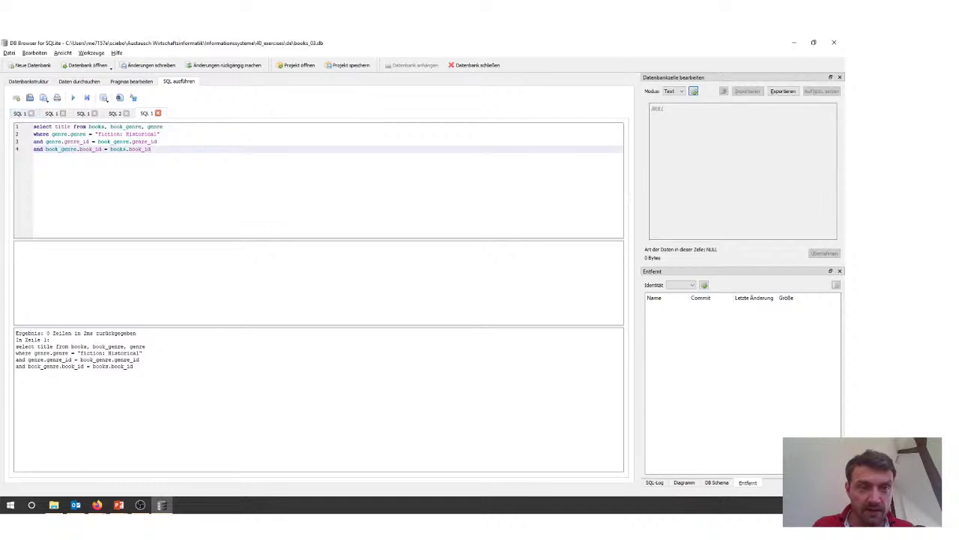
Step: Browse the genre table and check the exact spelling of the genre with ID G-0013
{"action": "key", "text": "alt+Tab"}
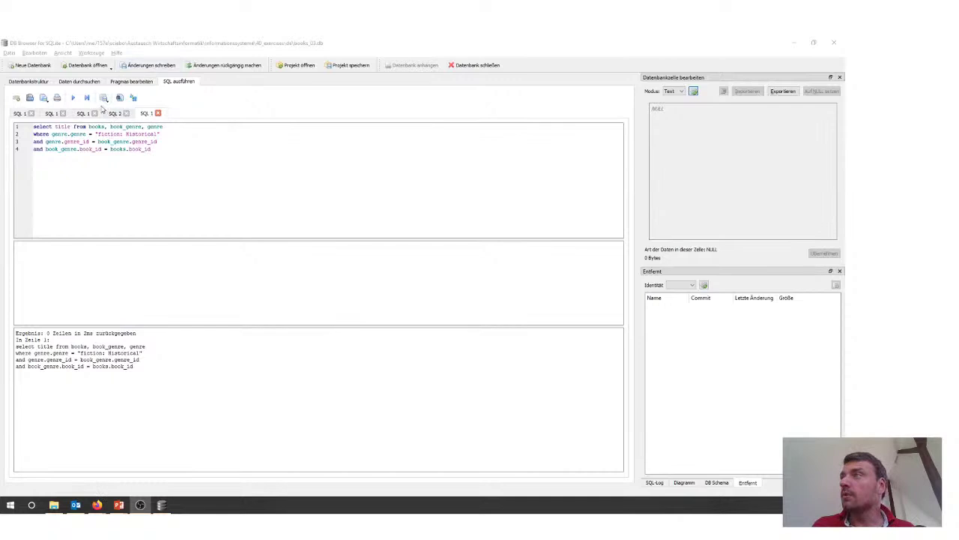
{"action": "left_click", "coordinate": [79, 81]}
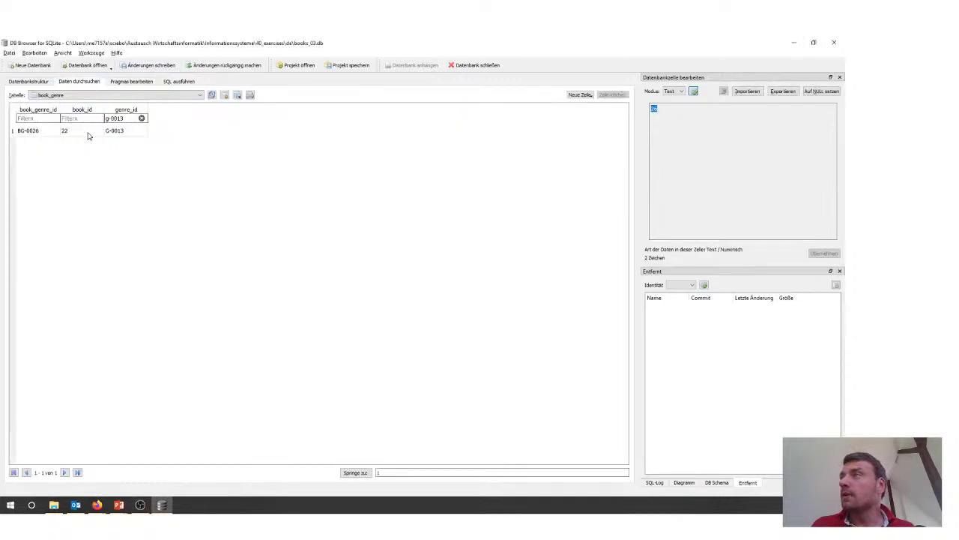
{"action": "left_click", "coordinate": [98, 96]}
{"action": "left_click", "coordinate": [60, 116]}
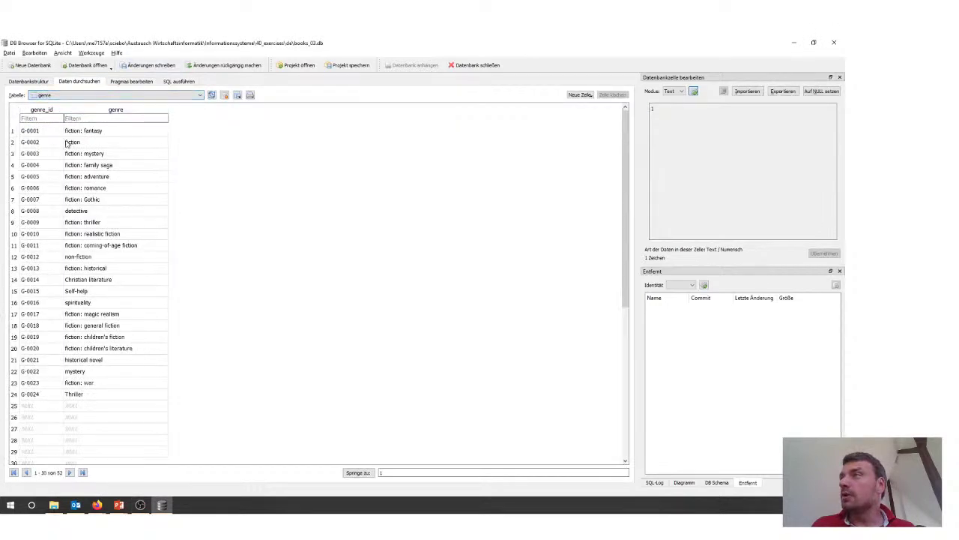
{"action": "left_click", "coordinate": [104, 272]}
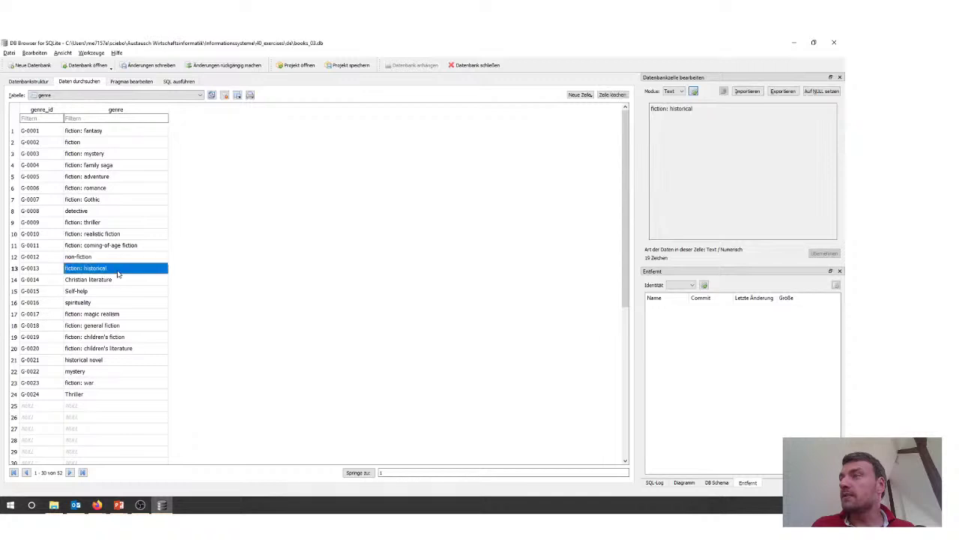
{"action": "double_click", "coordinate": [104, 272]}
Step: Correct the genre value in the where condition to "fiction: historical" with a lower-case h and rerun the query
{"action": "left_click", "coordinate": [171, 83]}
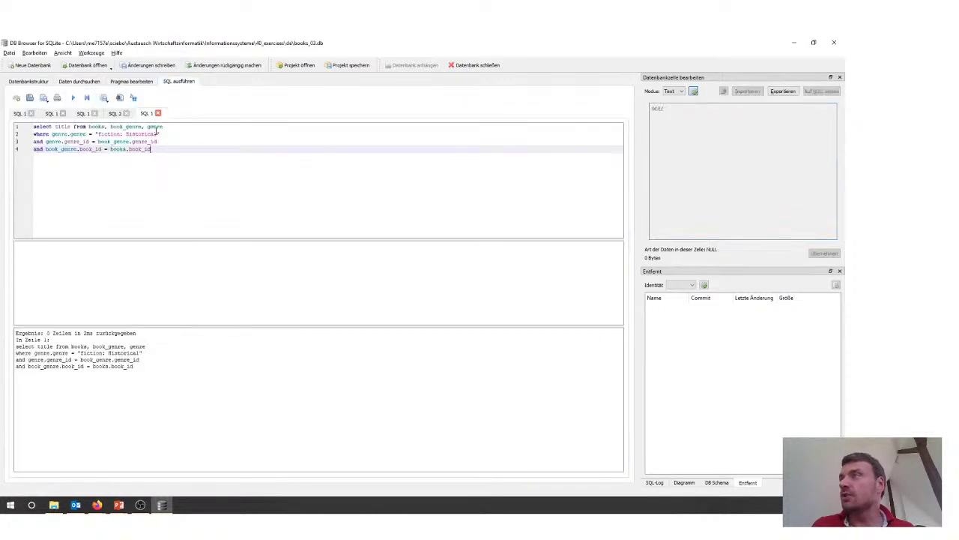
{"action": "left_click", "coordinate": [126, 134]}
{"action": "key", "text": "Delete"}
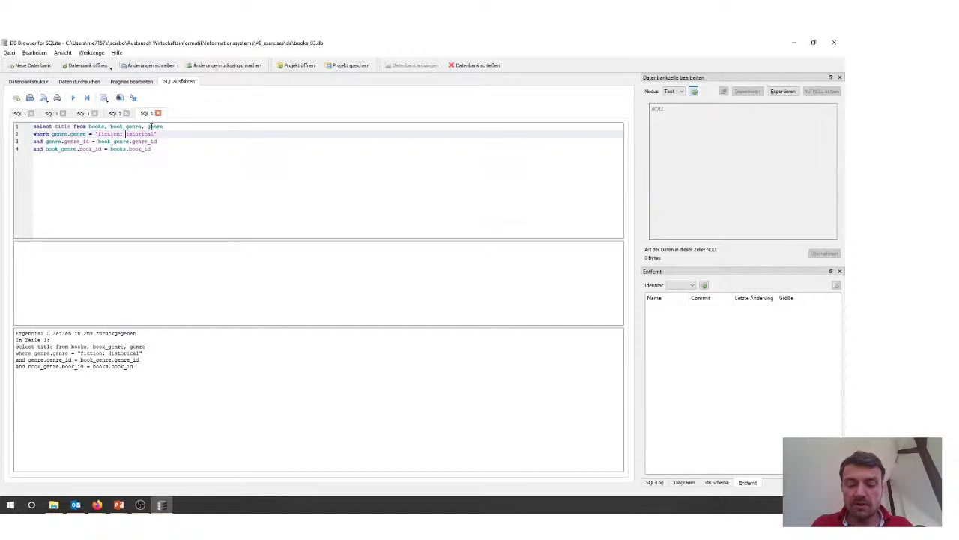
{"action": "type", "text": "h"}
{"action": "key", "text": "ctrl+Return"}
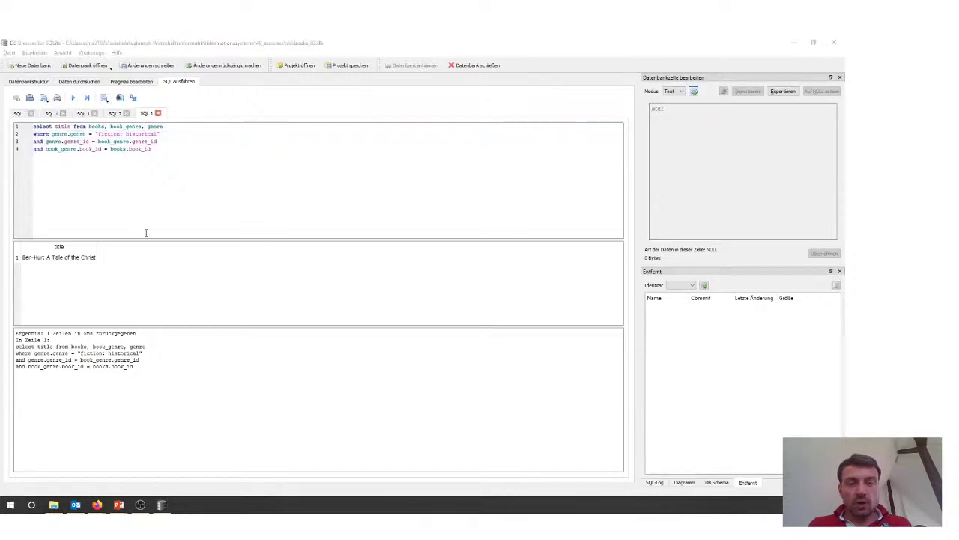
Step: Switch to the PowerPoint slide for exercise 4, read the question about the genres of Tolkien's books and return to the database
{"action": "key", "text": "alt+Tab"}
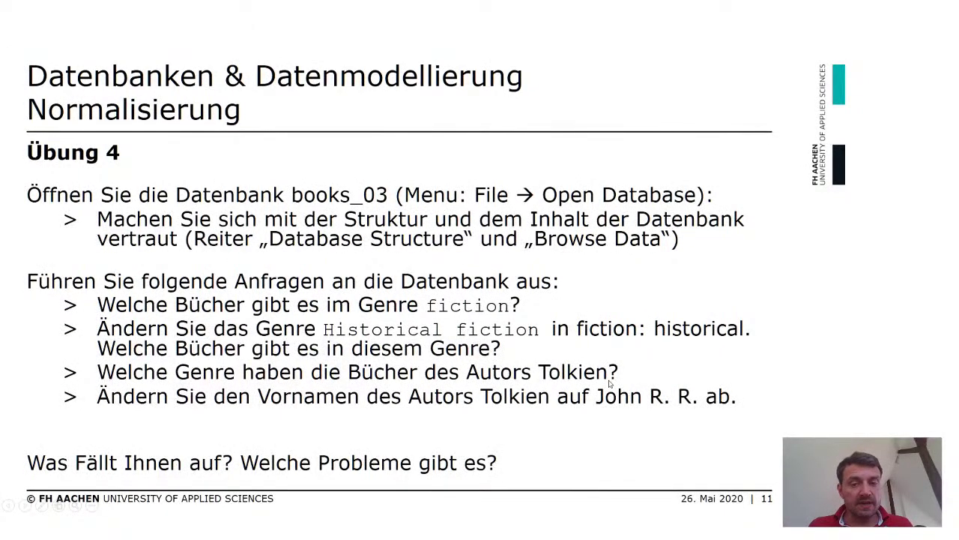
{"action": "key", "text": "alt+Tab"}
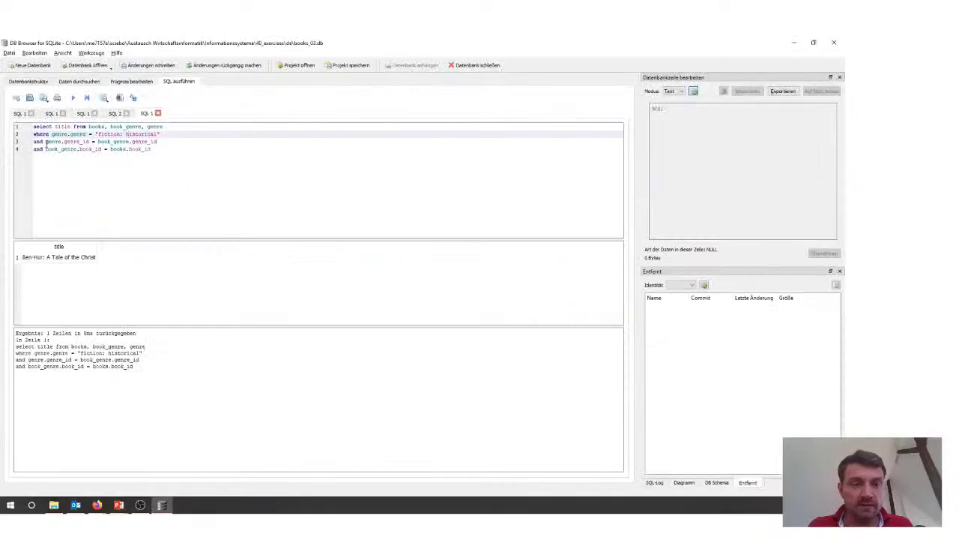
{"action": "key", "text": "alt+Tab"}
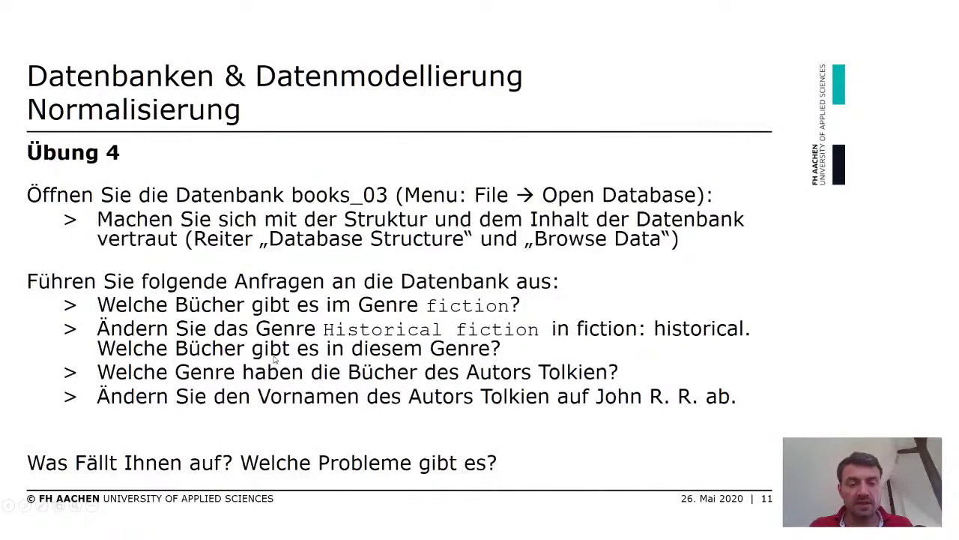
{"action": "key", "text": "alt+Tab"}
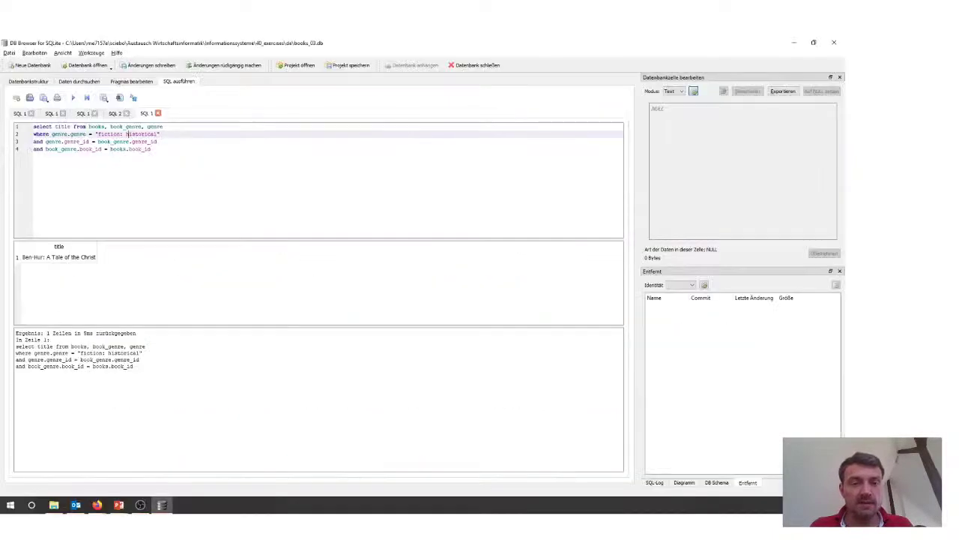
{"action": "key", "text": "alt+Tab"}
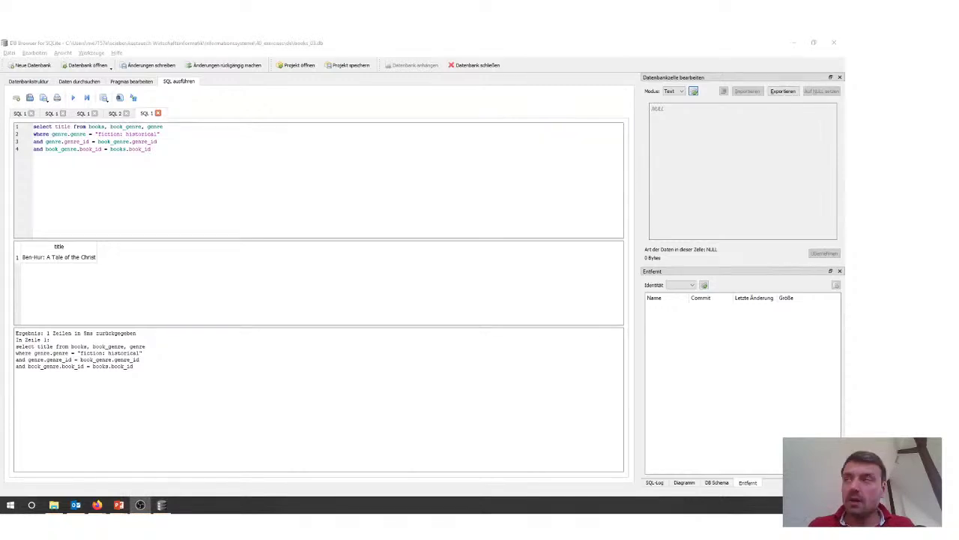
{"action": "key", "text": "alt+Tab"}
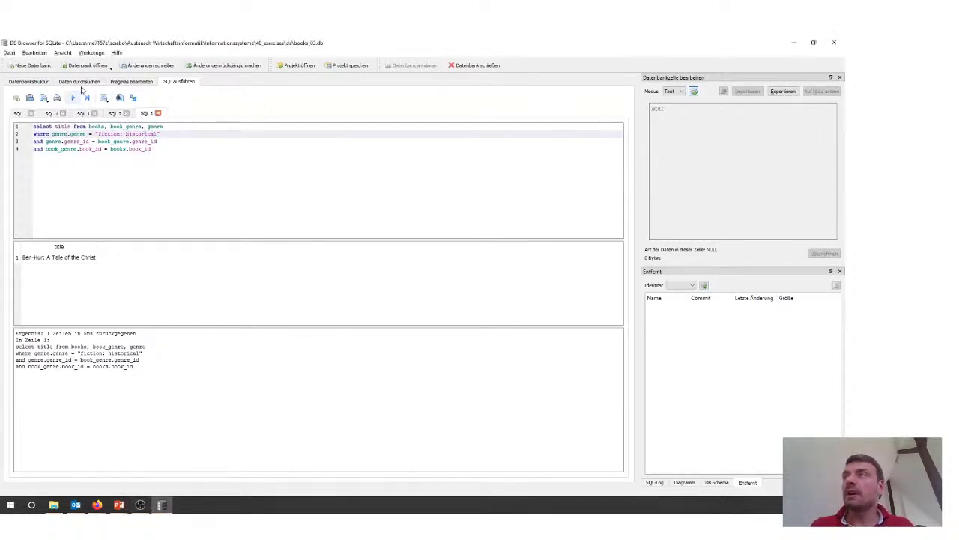
Step: Browse the books table to check its author columns and return to the SQL editor
{"action": "left_click", "coordinate": [81, 82]}
{"action": "left_click", "coordinate": [112, 94]}
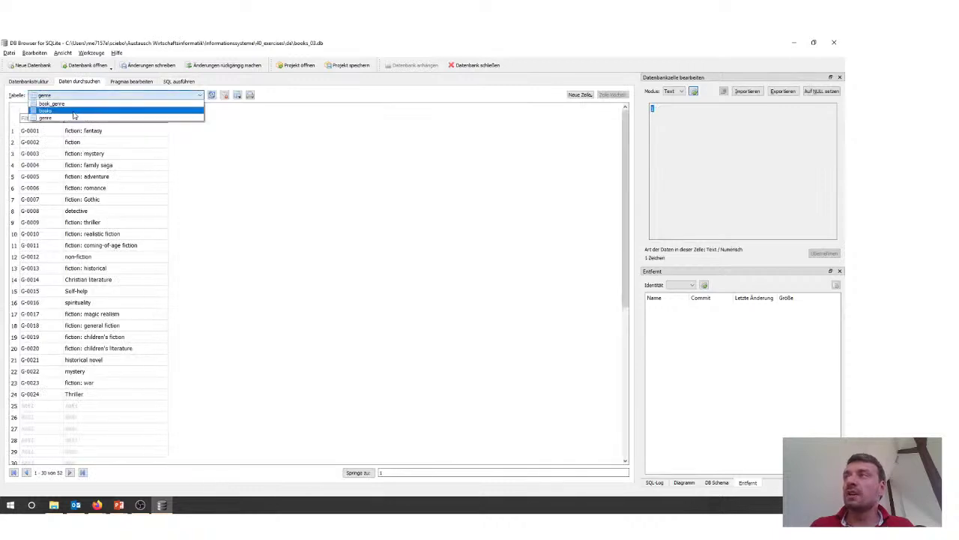
{"action": "left_click", "coordinate": [45, 105]}
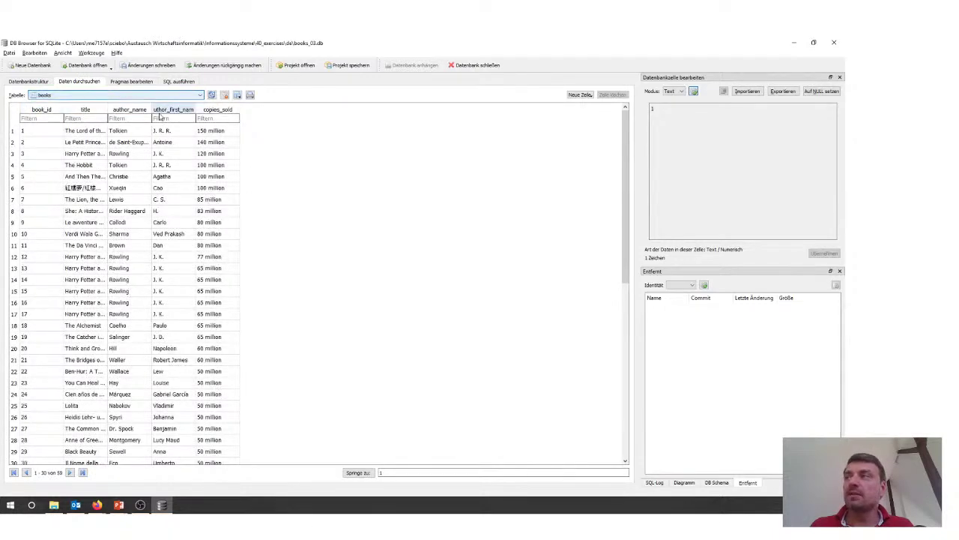
{"action": "left_click", "coordinate": [169, 82]}
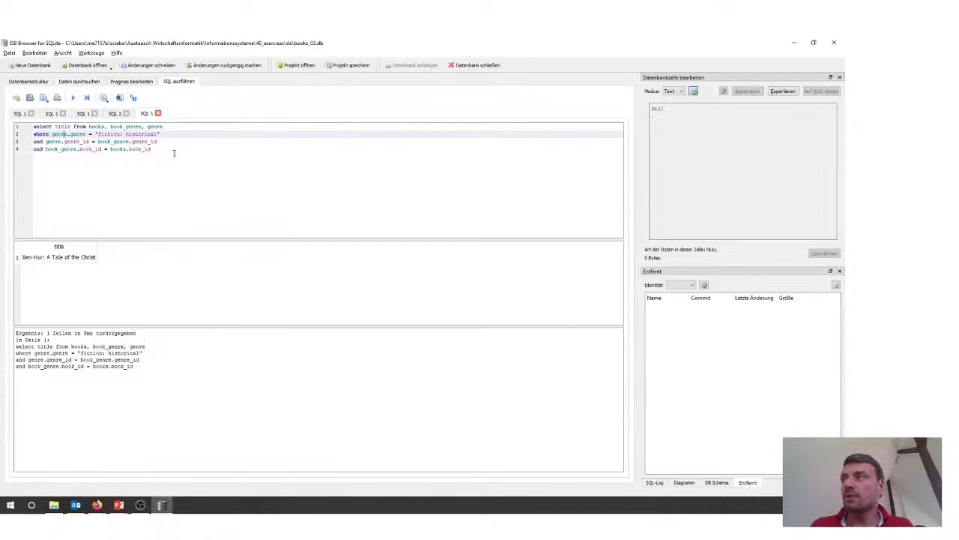
{"action": "left_click_drag", "start_coordinate": [174, 152], "coordinate": [104, 126]}
{"action": "left_click", "coordinate": [196, 158]}
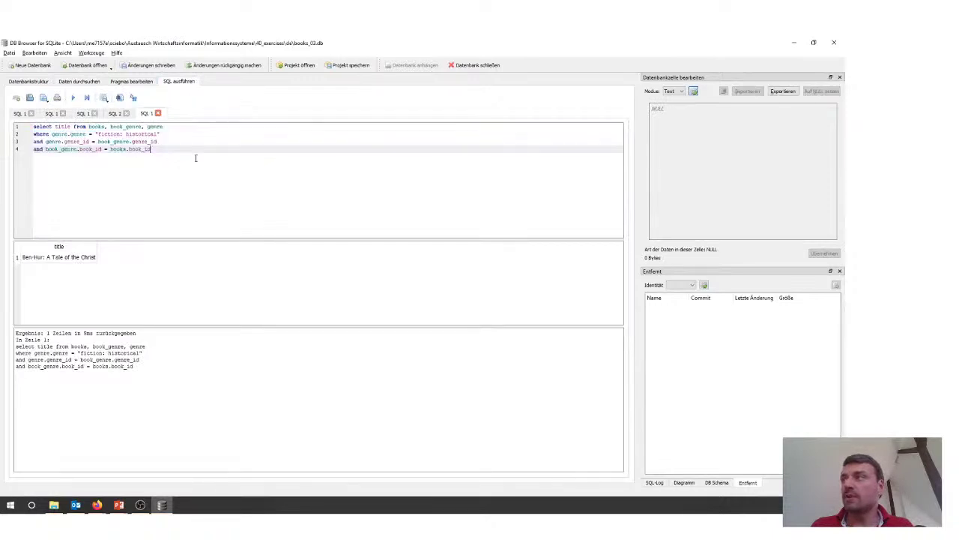
Step: Start a new SQL query selecting genre from the books, book_genre and genre tables
{"action": "left_click", "coordinate": [16, 97]}
{"action": "type", "text": "select "}
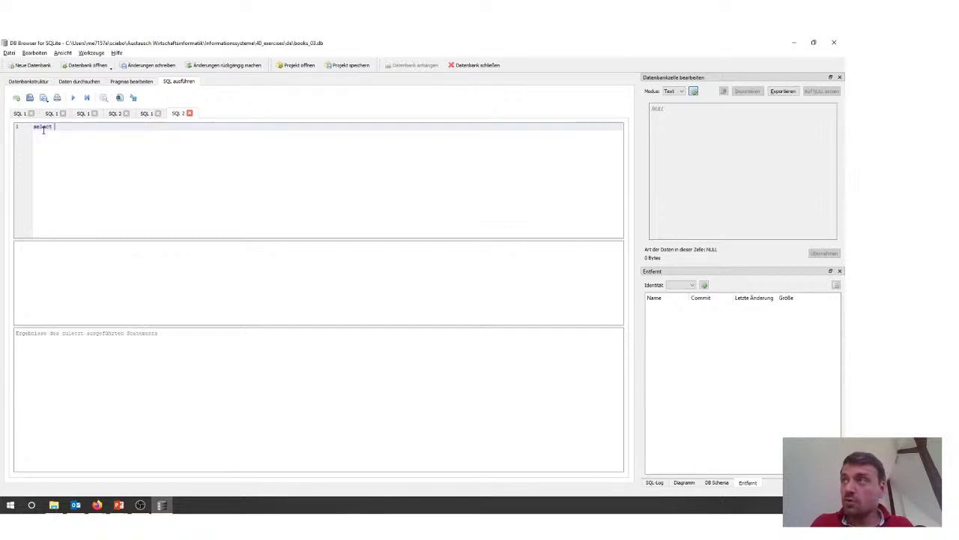
{"action": "type", "text": "genre "}
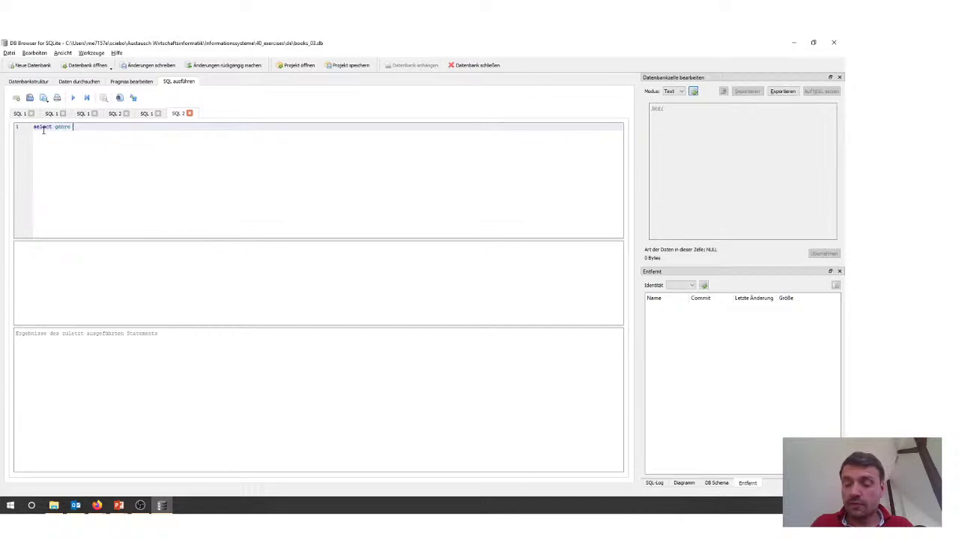
{"action": "type", "text": "from book"}
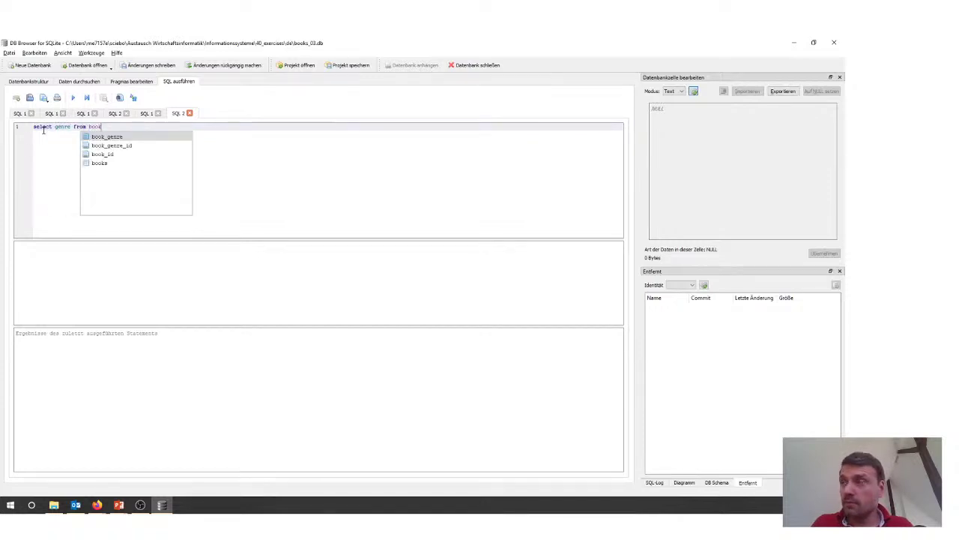
{"action": "type", "text": "s, "}
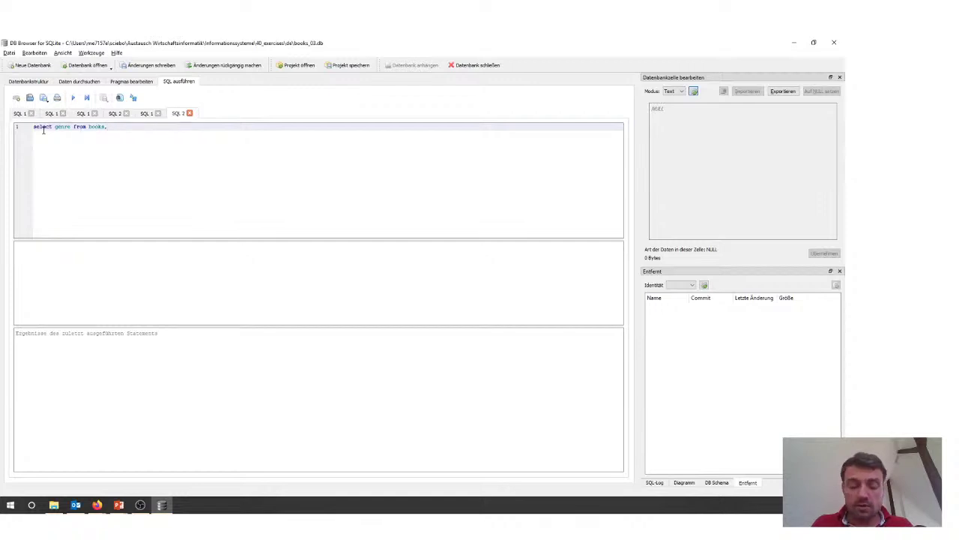
{"action": "type", "text": "book"}
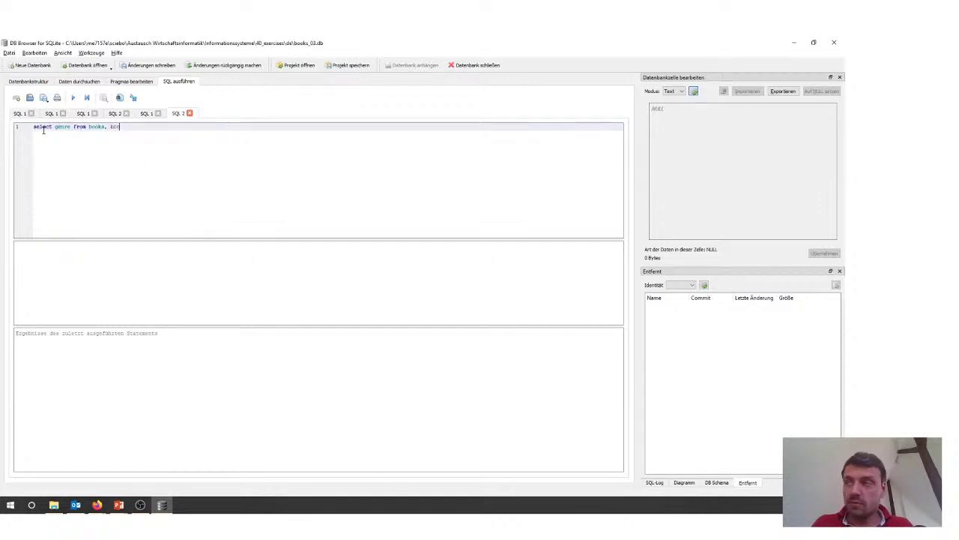
{"action": "key", "text": "Return"}
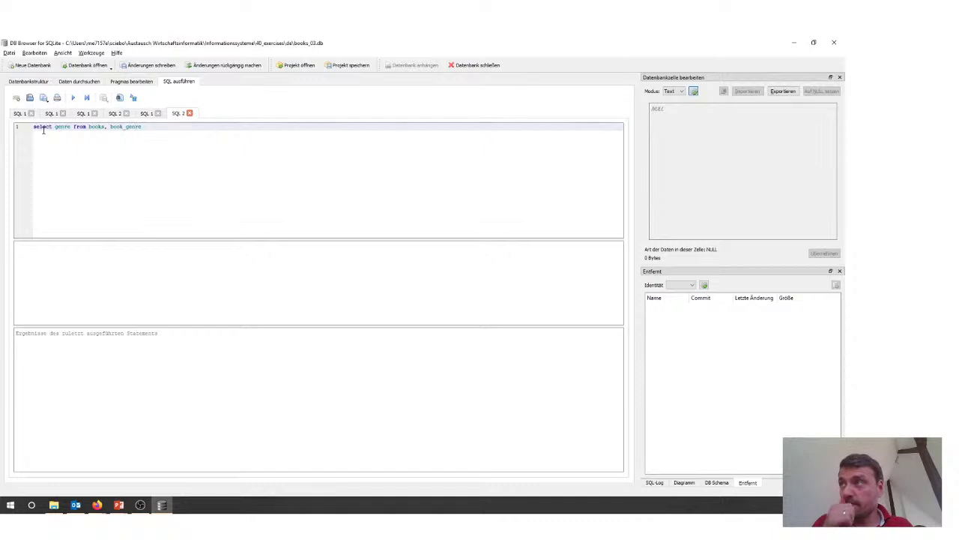
{"action": "type", "text": ", genre"}
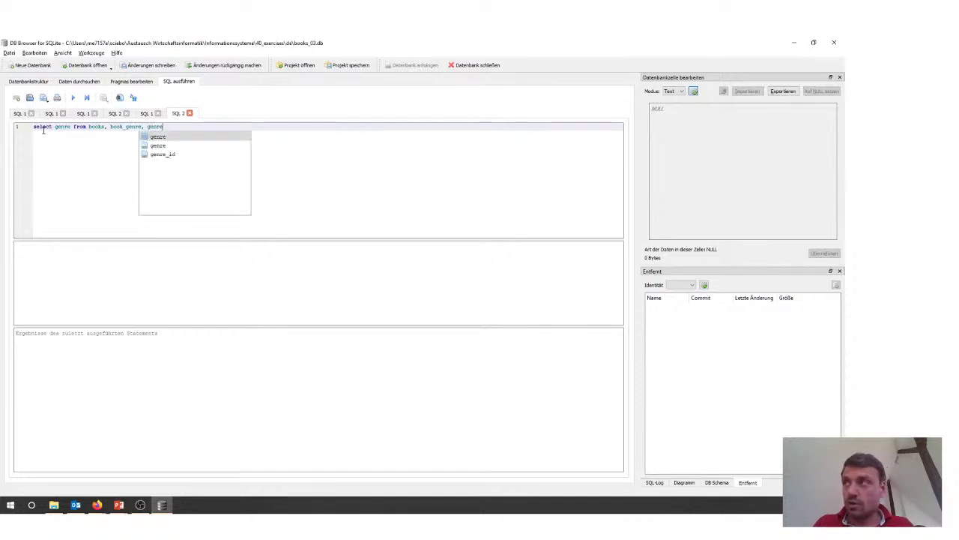
{"action": "key", "text": "Return"}
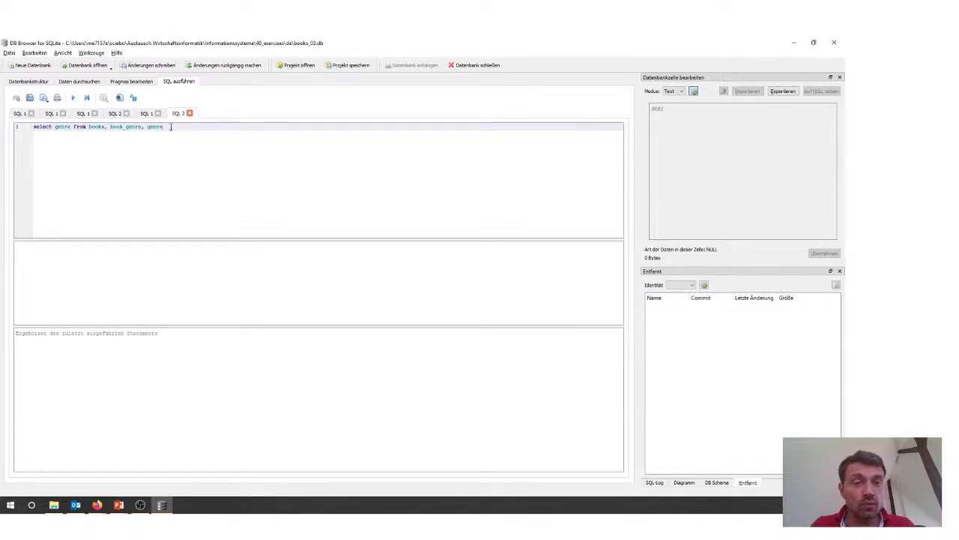
Step: Check the author columns of the books table and copy the where and join conditions from the fiction: historical query into the new query
{"action": "left_click", "coordinate": [89, 81]}
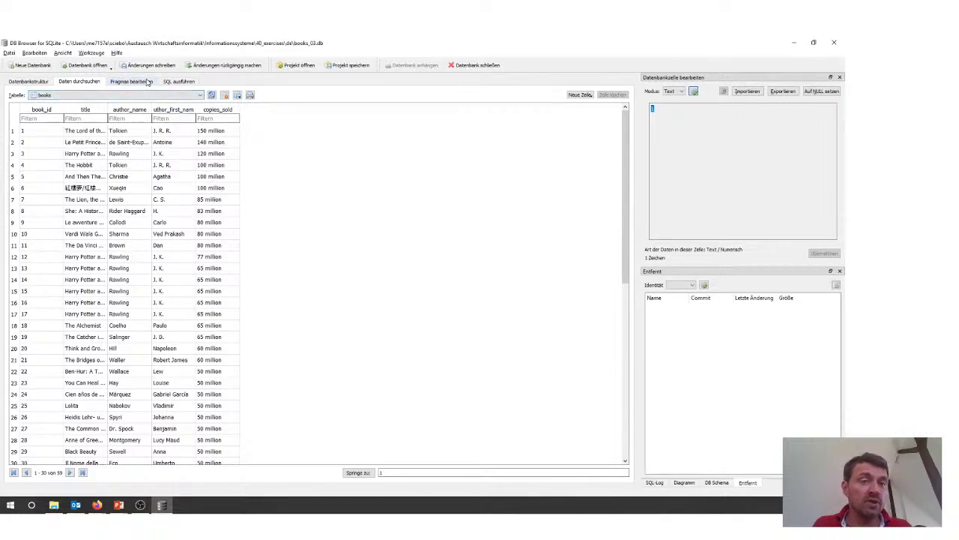
{"action": "left_click", "coordinate": [178, 82]}
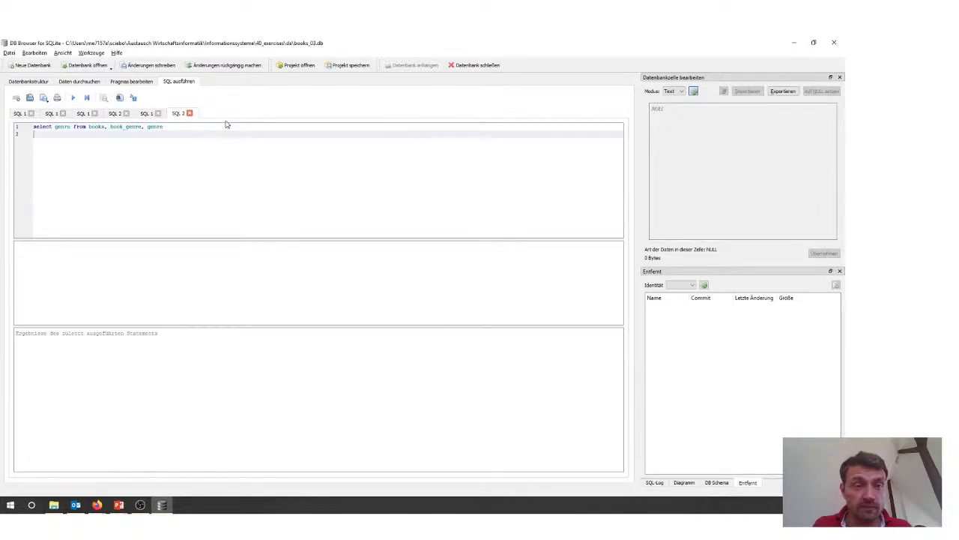
{"action": "left_click", "coordinate": [146, 113]}
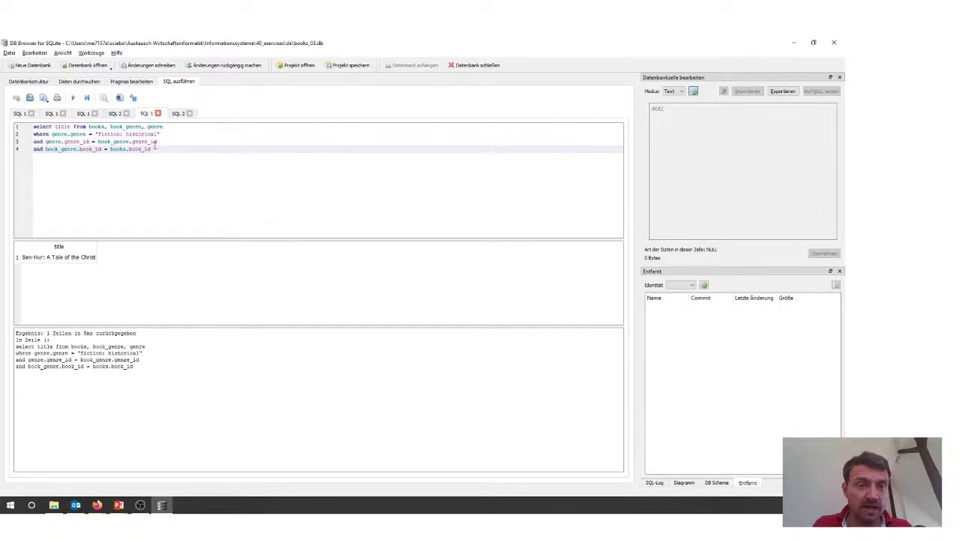
{"action": "left_click_drag", "start_coordinate": [159, 151], "coordinate": [32, 135]}
{"action": "key", "text": "ctrl+c"}
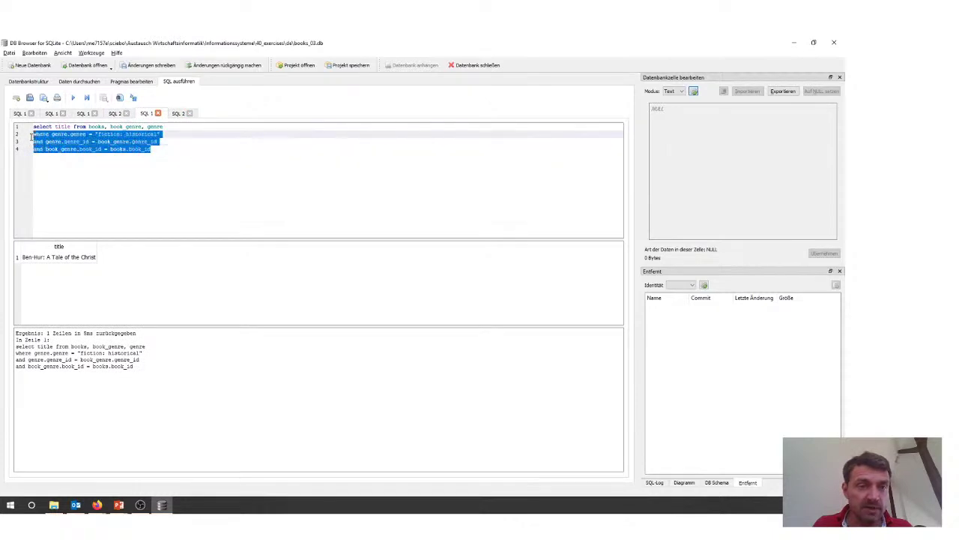
{"action": "left_click", "coordinate": [179, 113]}
{"action": "key", "text": "ctrl+v"}
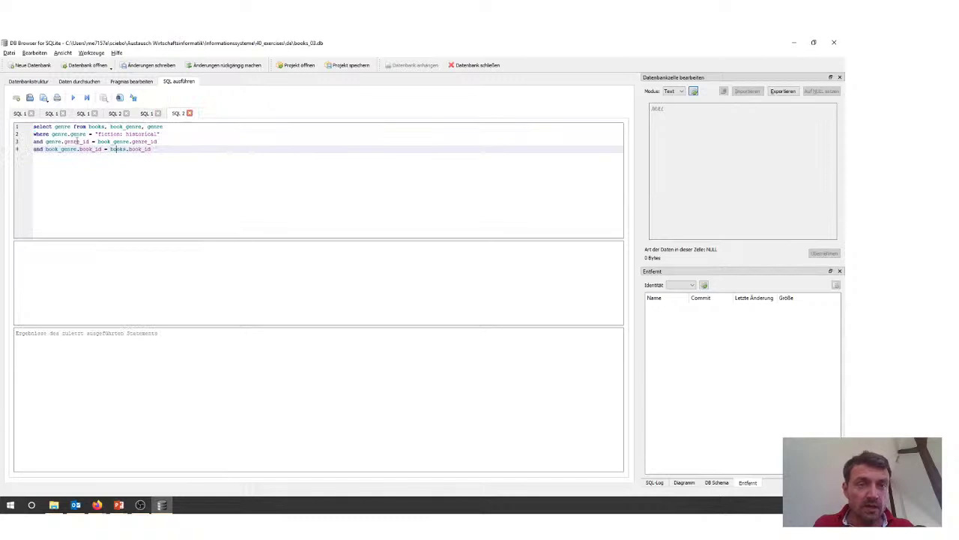
Step: Change the first where condition to author_name = "Tolkien" and run the query
{"action": "left_click_drag", "start_coordinate": [52, 134], "coordinate": [87, 134]}
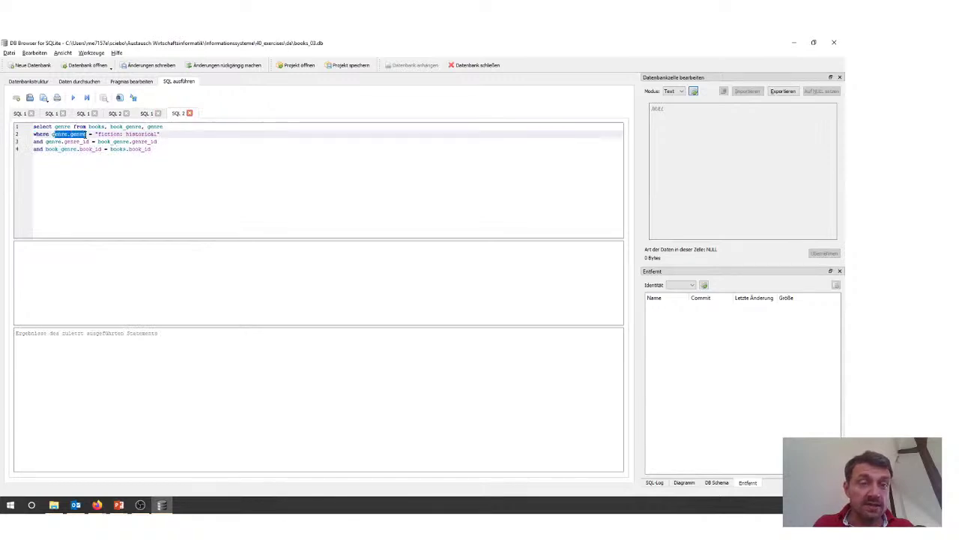
{"action": "type", "text": "autho"}
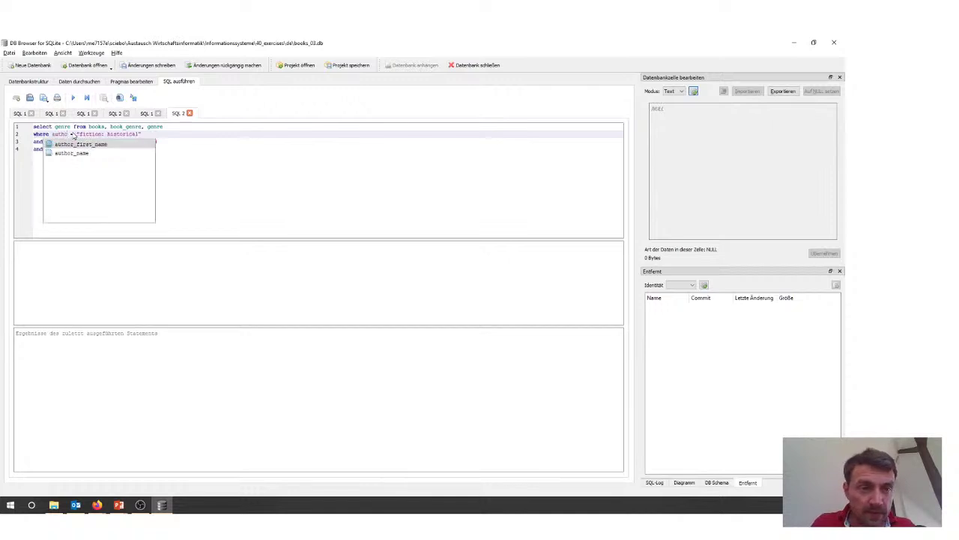
{"action": "key", "text": "Down"}
{"action": "key", "text": "Return"}
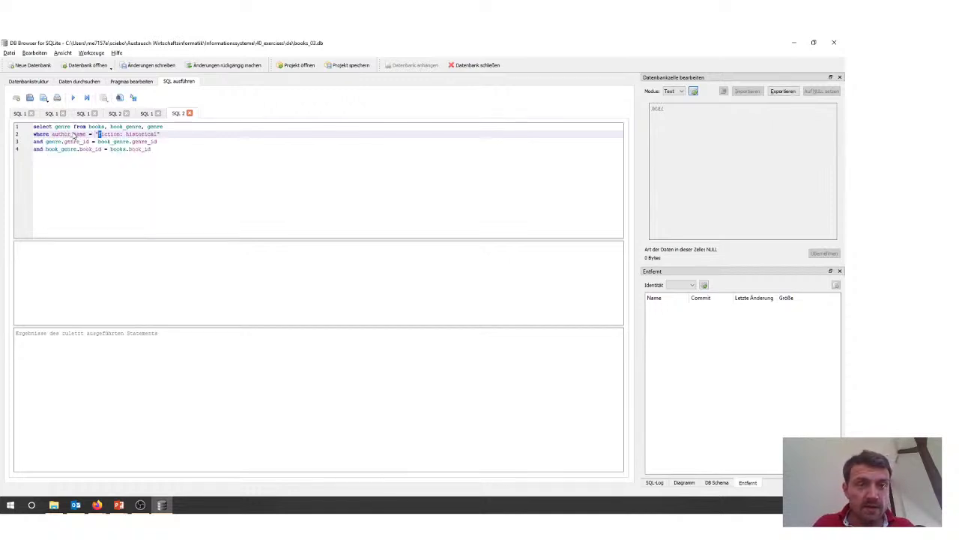
{"action": "key", "text": "shift+Right"}
{"action": "key", "text": "shift+Right"}
{"action": "key", "text": "shift+Right"}
{"action": "key", "text": "shift+Right"}
{"action": "key", "text": "shift+Right"}
{"action": "key", "text": "shift+Right"}
{"action": "key", "text": "shift+Right"}
{"action": "key", "text": "shift+Right"}
{"action": "key", "text": "shift+Right"}
{"action": "key", "text": "shift+Right"}
{"action": "key", "text": "shift+Right"}
{"action": "key", "text": "shift+Right"}
{"action": "key", "text": "shift+Right"}
{"action": "key", "text": "shift+Right"}
{"action": "key", "text": "shift+Right"}
{"action": "key", "text": "shift+Right"}
{"action": "key", "text": "shift+Right"}
{"action": "key", "text": "shift+Right"}
{"action": "type", "text": "Tolkien"}
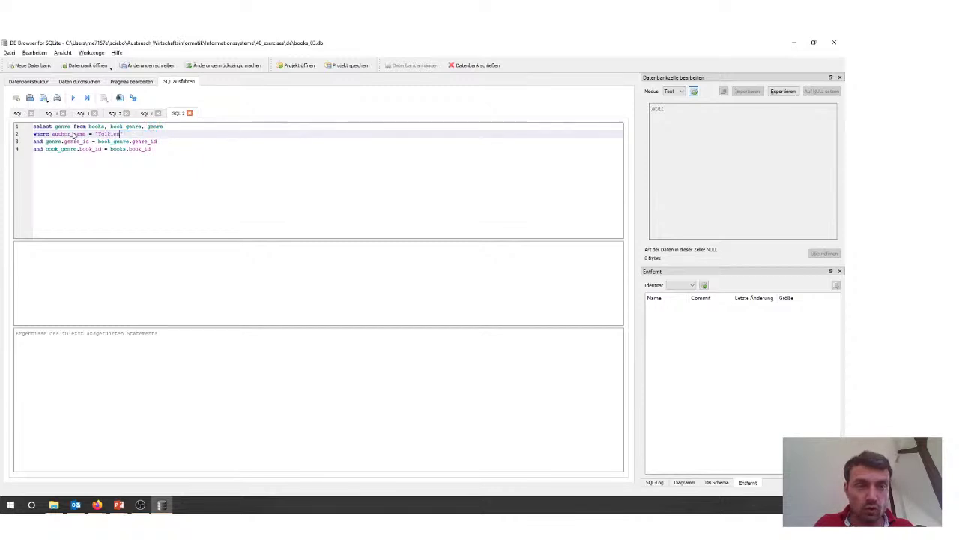
{"action": "key", "text": "Down"}
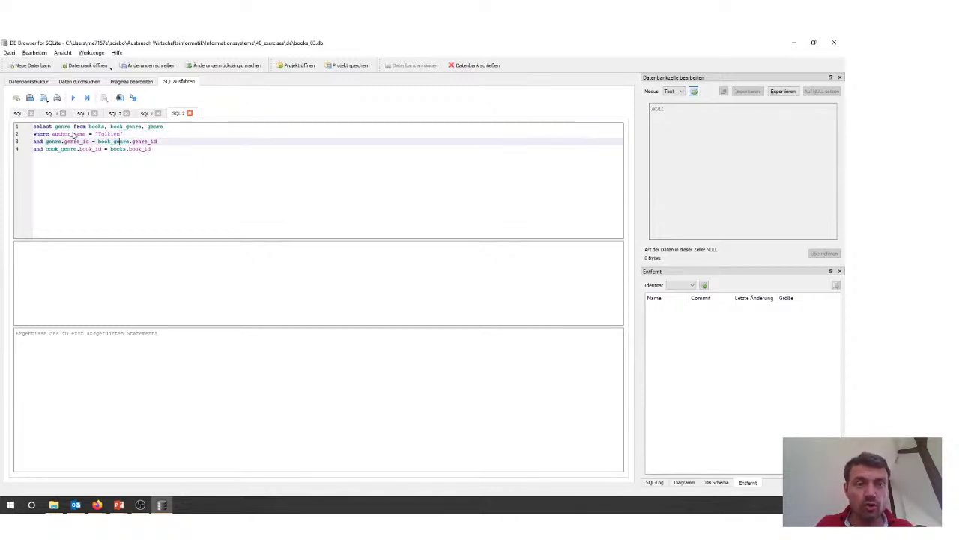
{"action": "key", "text": "Down"}
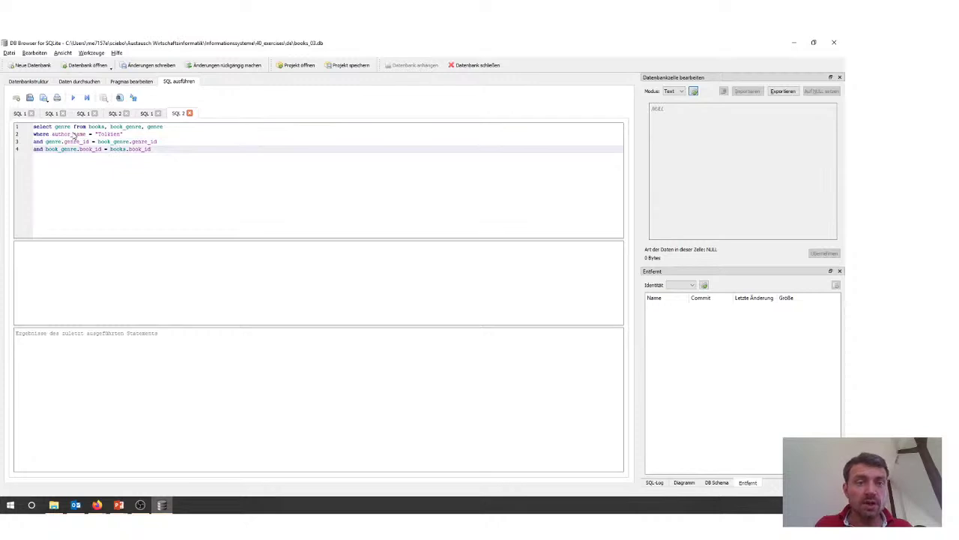
{"action": "key", "text": "ctrl+Return"}
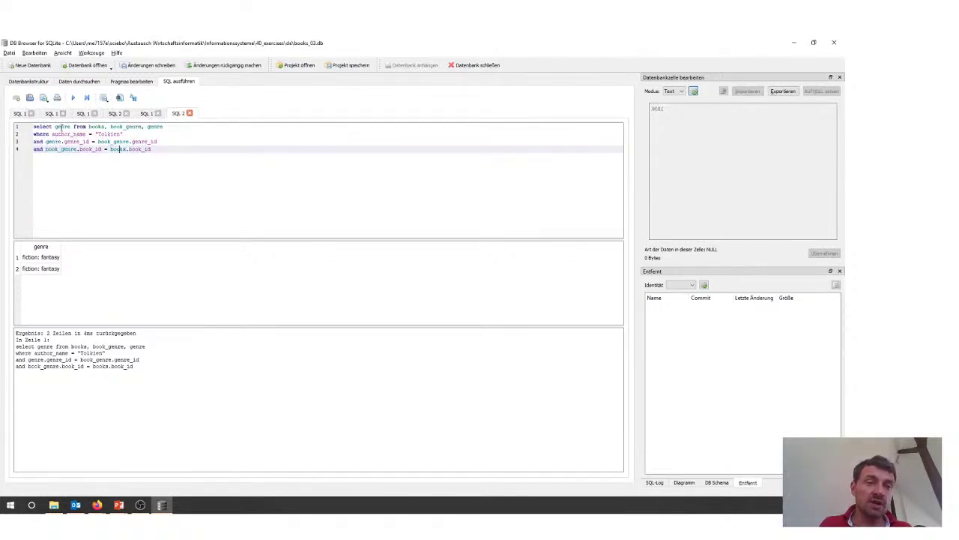
Step: Add the distinct keyword before genre in the select clause and rerun the query
{"action": "left_click", "coordinate": [54, 127]}
{"action": "type", "text": "distinct"}
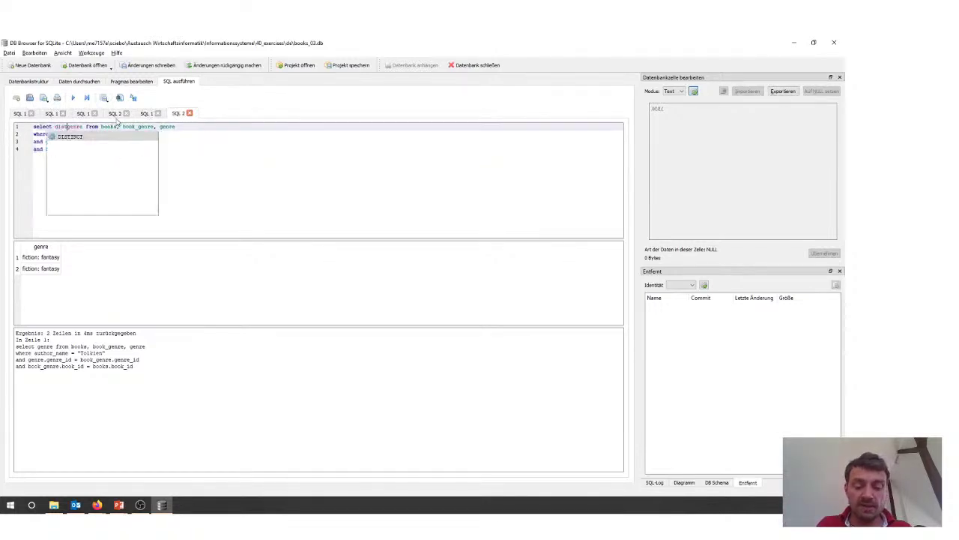
{"action": "key", "text": "ctrl+Return"}
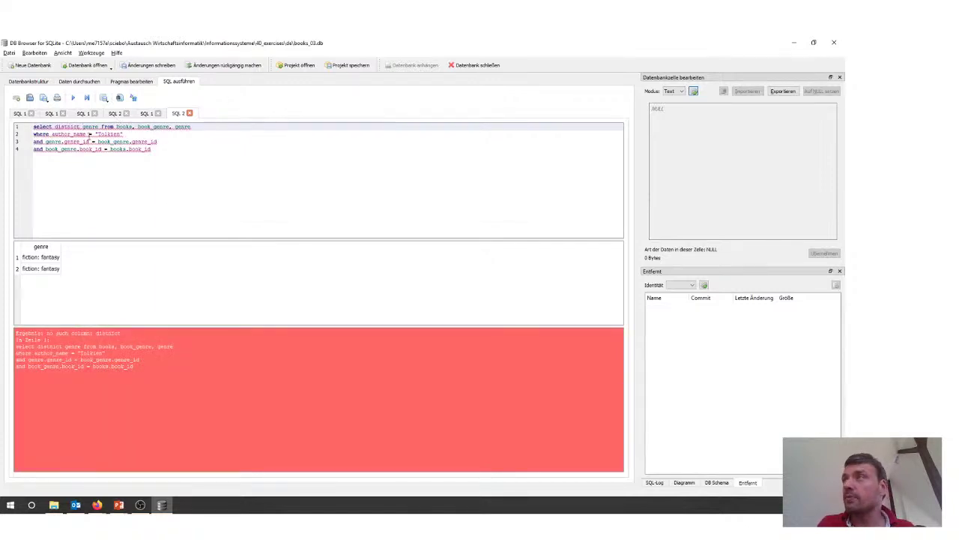
{"action": "left_click", "coordinate": [71, 126]}
{"action": "key", "text": "Delete"}
{"action": "key", "text": "Delete"}
{"action": "key", "text": "Delete"}
{"action": "key", "text": "Delete"}
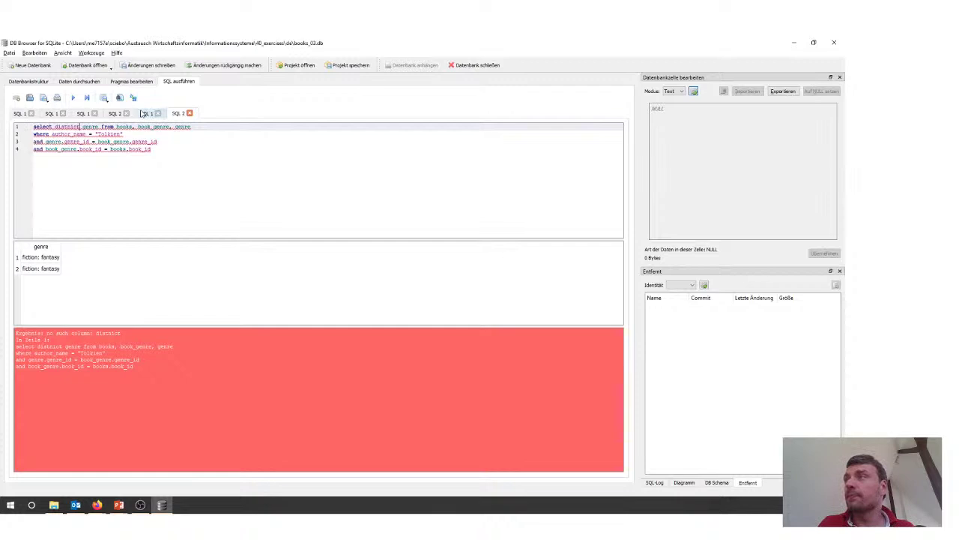
{"action": "type", "text": "inct"}
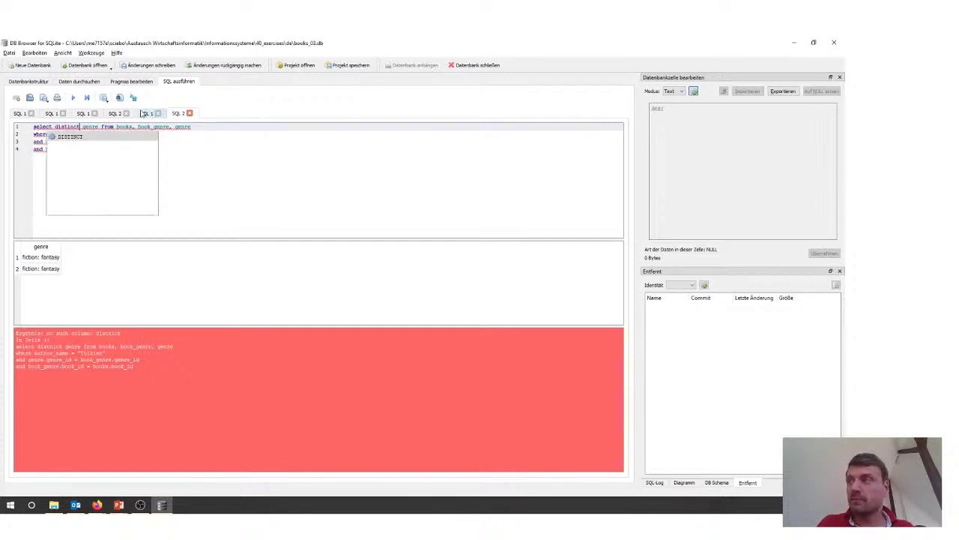
{"action": "key", "text": "ctrl+Return"}
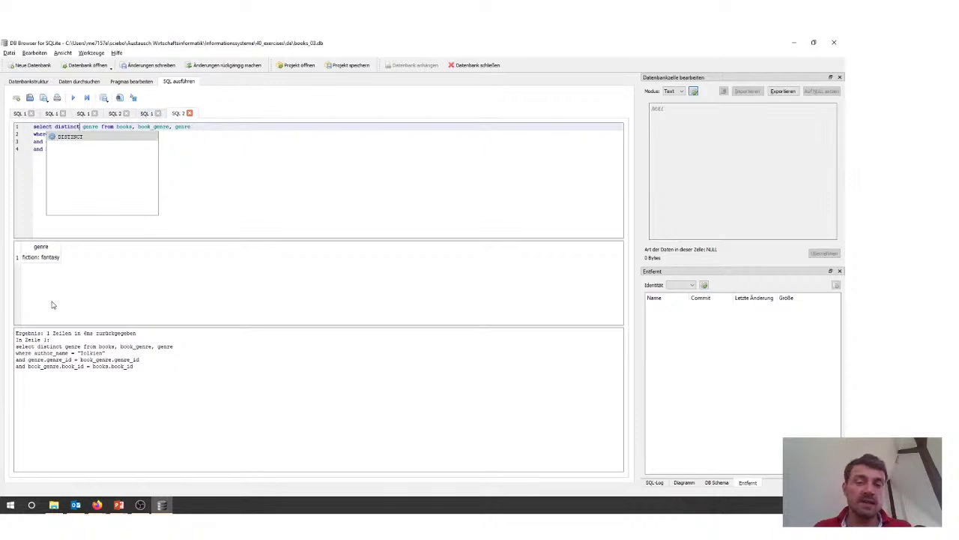
{"action": "left_click", "coordinate": [221, 180]}
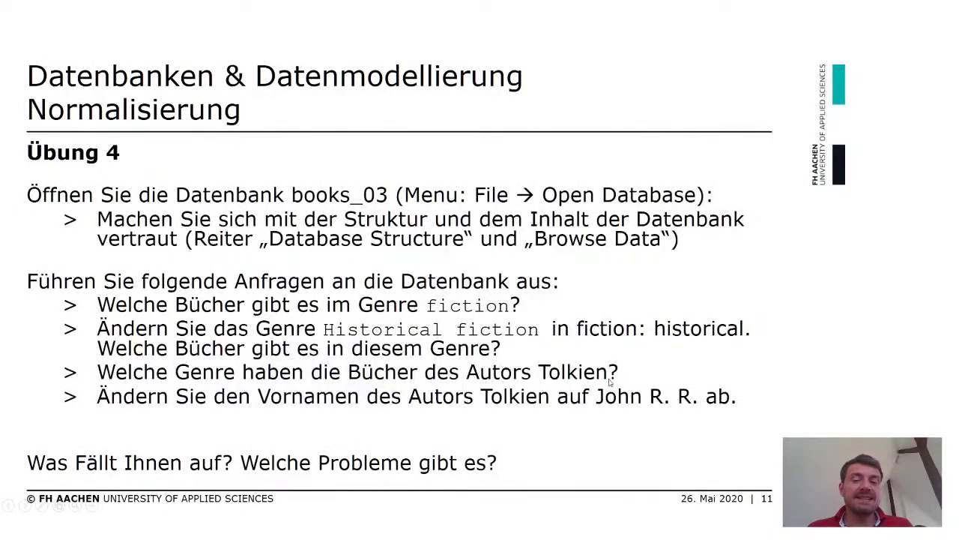
Step: Return from the exercise slide to DB Browser, examine the author name and first name entries of Tolkien's books, and reopen the SQL editor
{"action": "key", "text": "alt+Tab"}
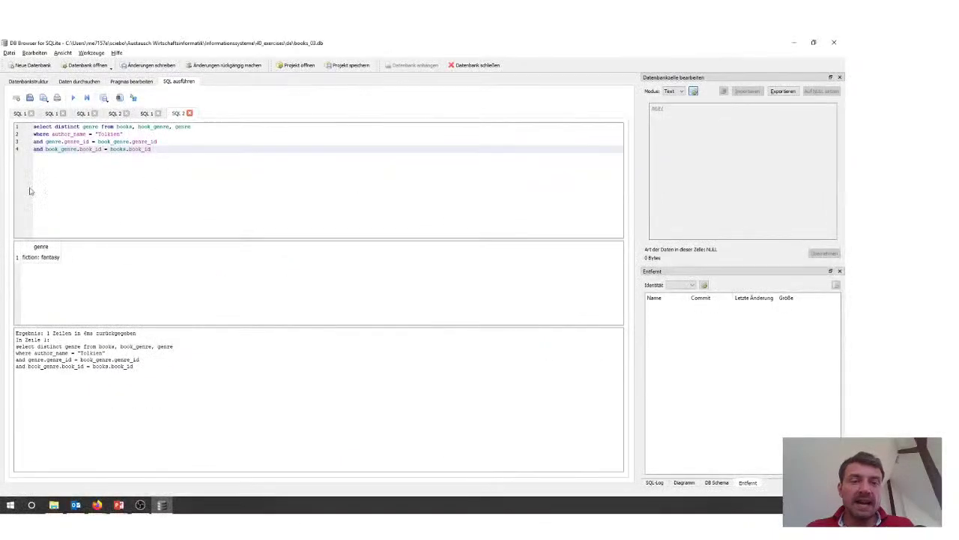
{"action": "left_click", "coordinate": [95, 82]}
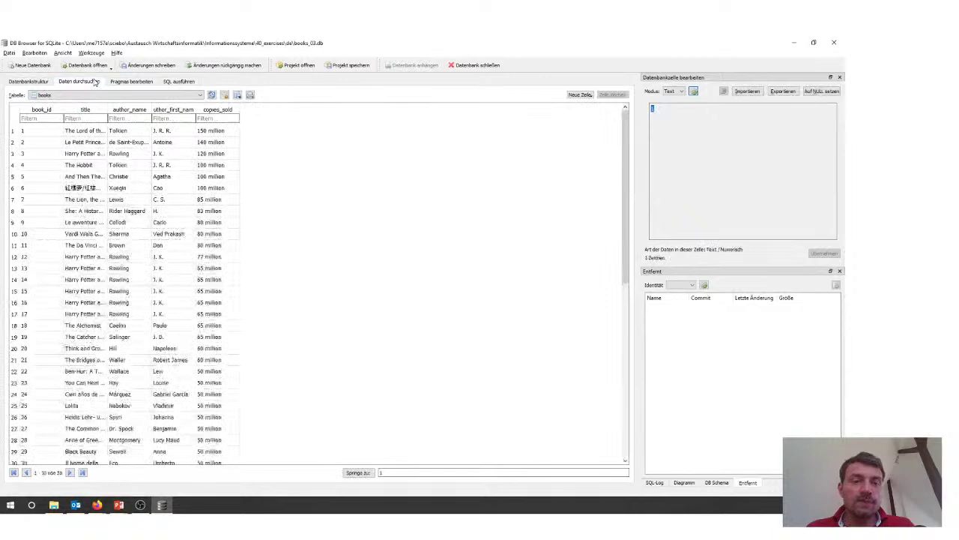
{"action": "left_click", "coordinate": [159, 135]}
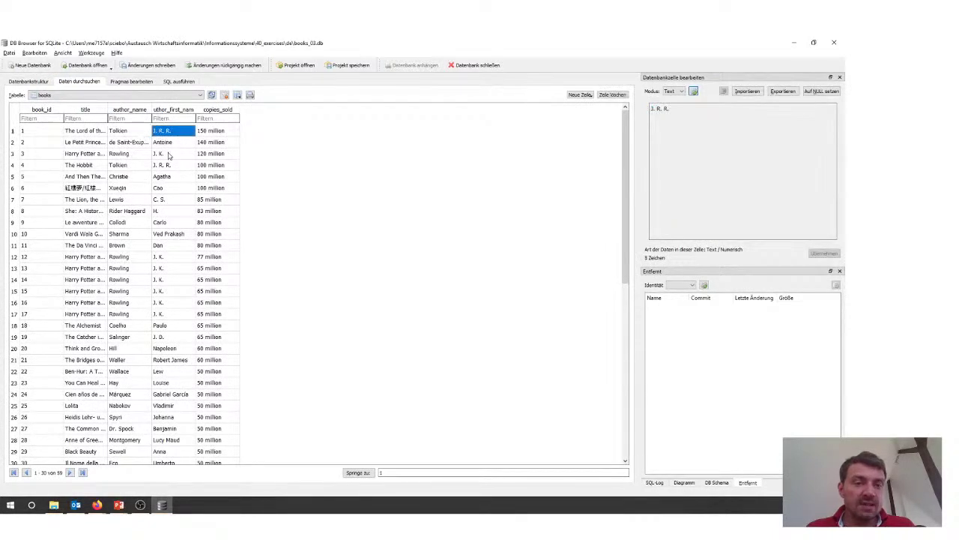
{"action": "left_click", "coordinate": [171, 155]}
{"action": "left_click_drag", "start_coordinate": [126, 164], "coordinate": [167, 168]}
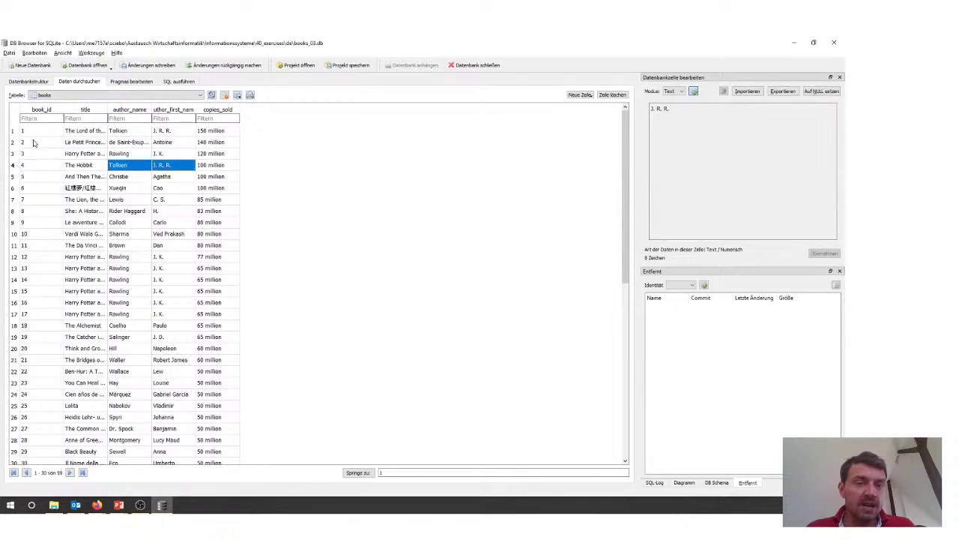
{"action": "left_click_drag", "start_coordinate": [80, 131], "coordinate": [167, 131]}
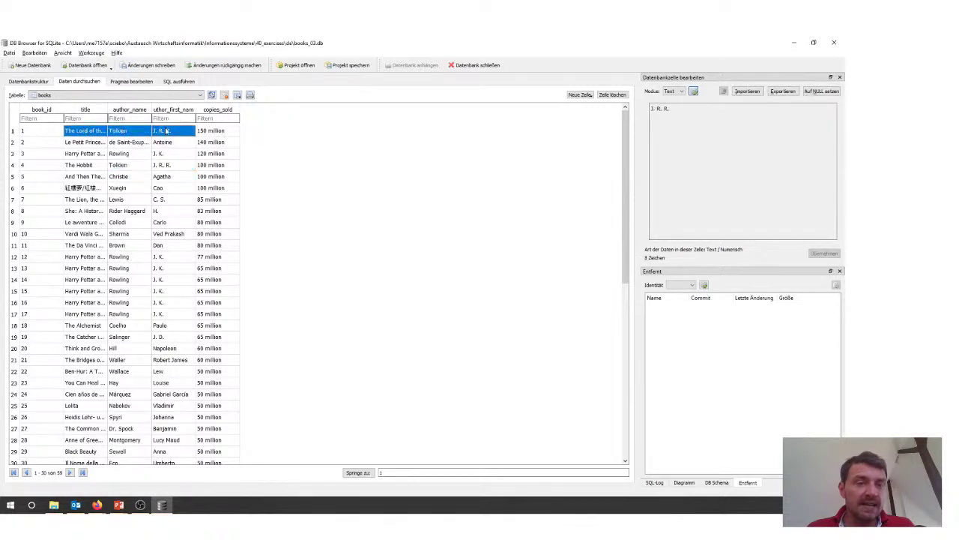
{"action": "left_click", "coordinate": [122, 130]}
{"action": "left_click", "coordinate": [163, 132]}
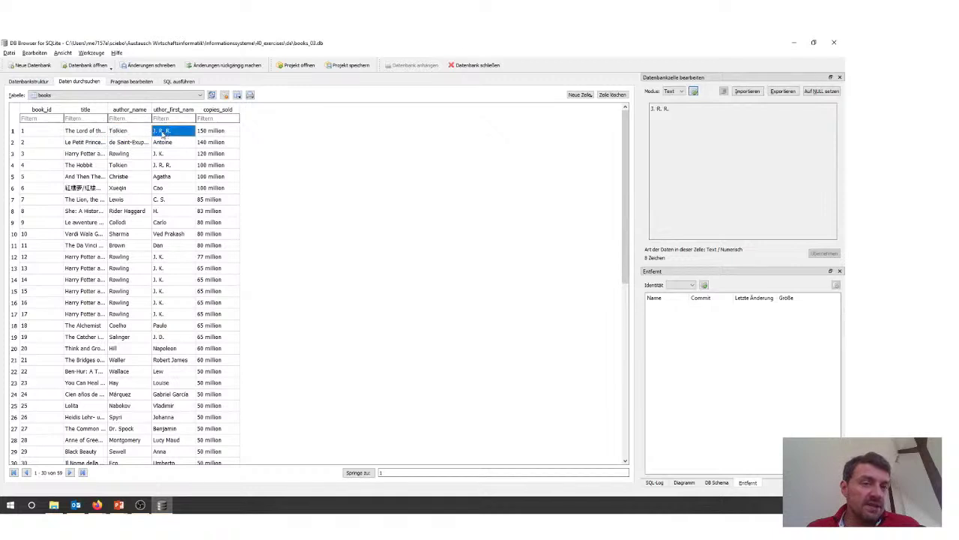
{"action": "left_click", "coordinate": [140, 134]}
{"action": "left_click", "coordinate": [165, 133]}
{"action": "left_click", "coordinate": [170, 166]}
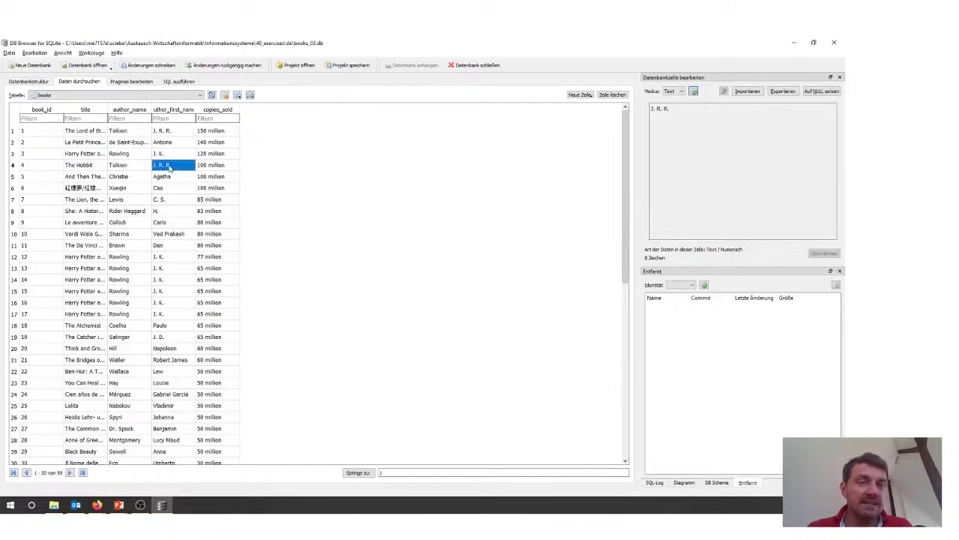
{"action": "left_click", "coordinate": [138, 168]}
{"action": "left_click", "coordinate": [165, 168]}
{"action": "left_click", "coordinate": [134, 168]}
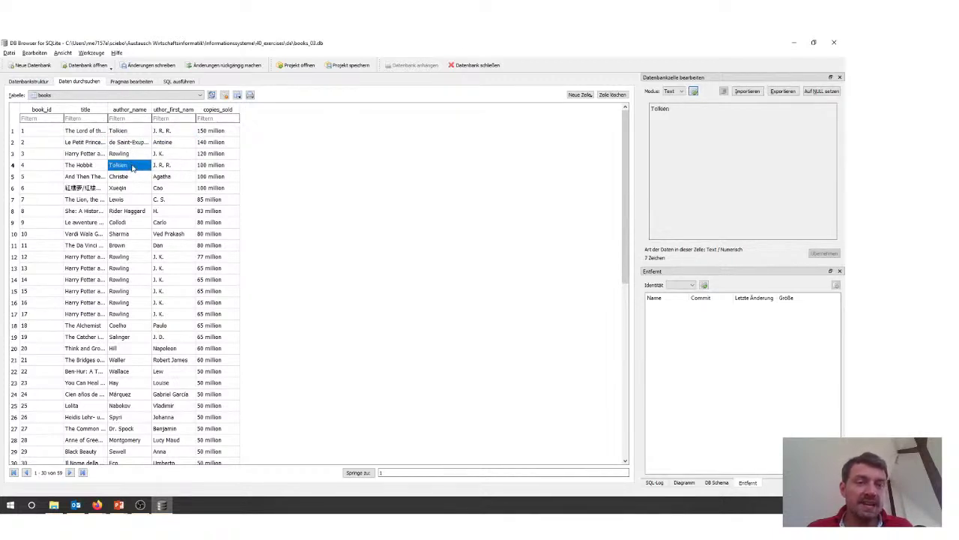
{"action": "left_click", "coordinate": [131, 135]}
{"action": "left_click", "coordinate": [185, 83]}
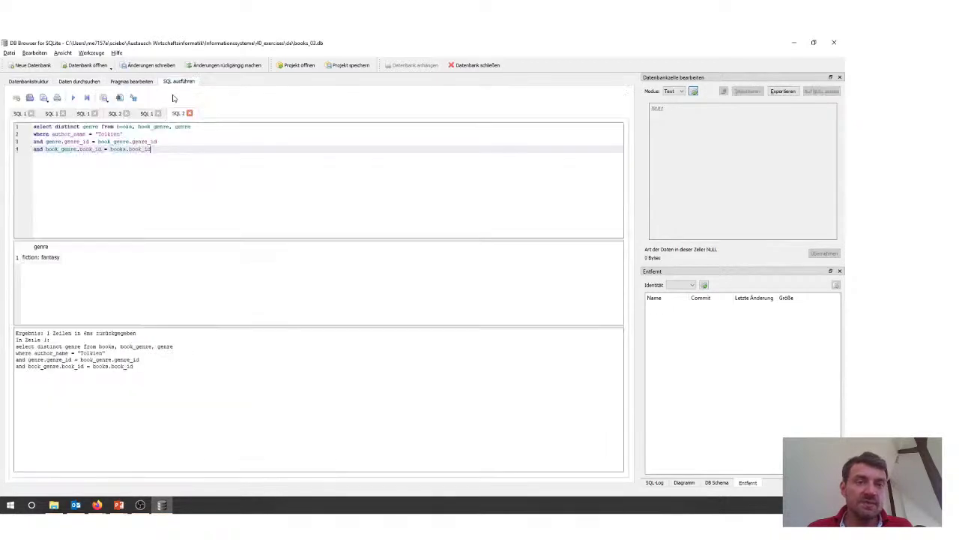
Step: Replace the genre query in the SQL editor with the opening line of an update statement on the books table
{"action": "left_click", "coordinate": [166, 141]}
{"action": "left_click_drag", "start_coordinate": [167, 148], "coordinate": [16, 146]}
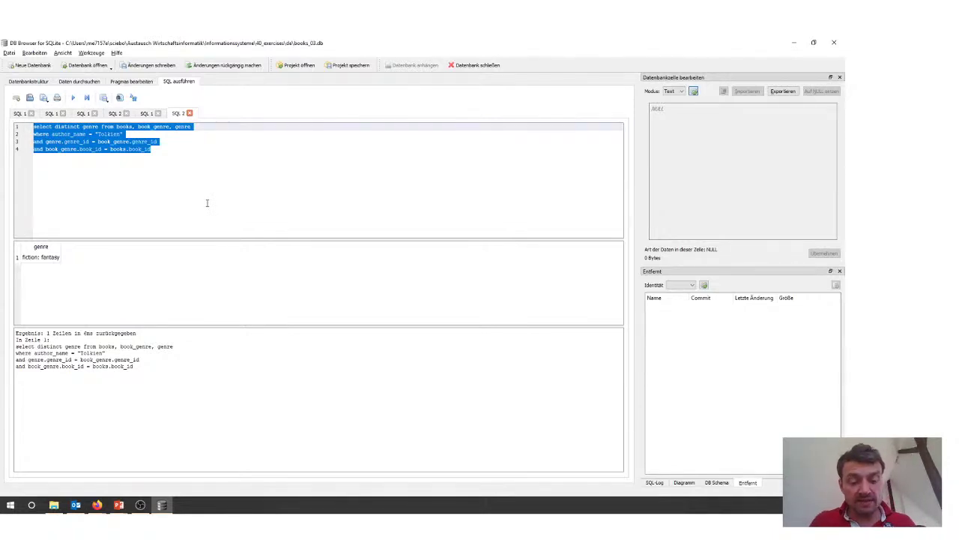
{"action": "type", "text": "update"}
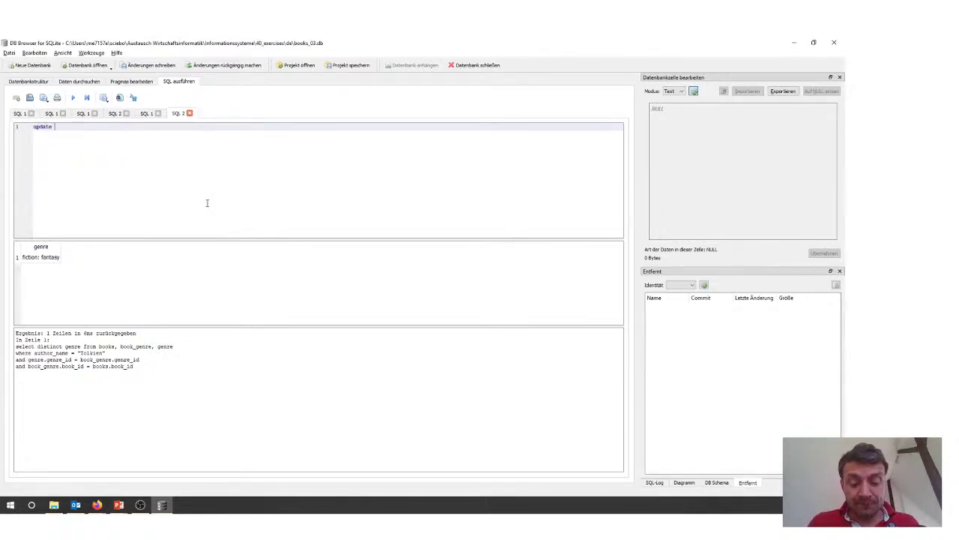
{"action": "type", "text": " books"}
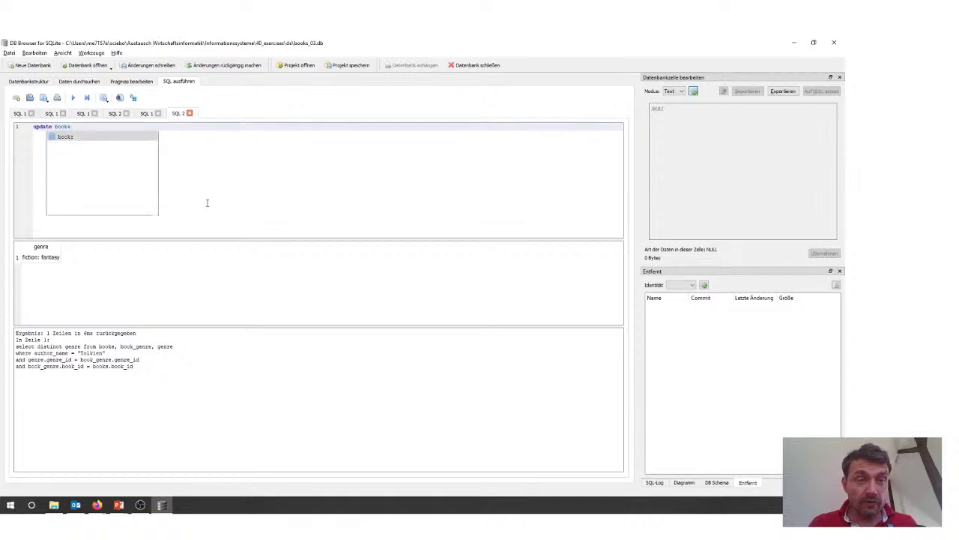
{"action": "key", "text": "Escape"}
{"action": "key", "text": "Return"}
Step: Add a set clause that assigns "John R. R." to author_first_name
{"action": "type", "text": "se"}
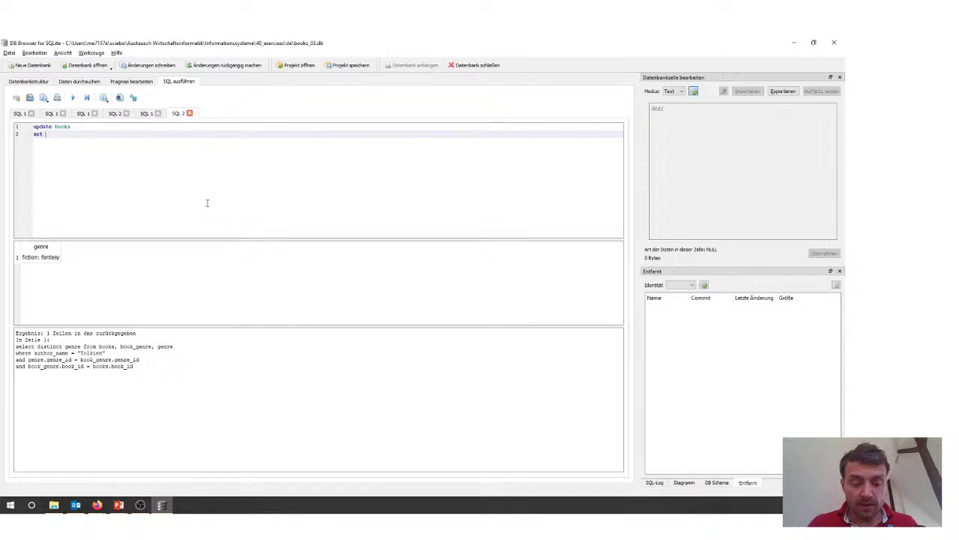
{"action": "type", "text": "tir"}
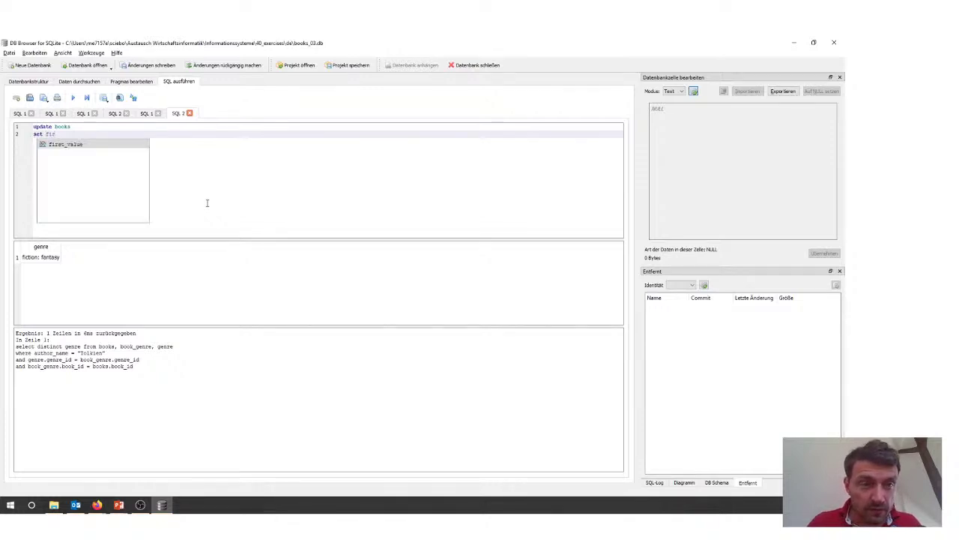
{"action": "key", "text": "BackSpace"}
{"action": "key", "text": "BackSpace"}
{"action": "key", "text": "BackSpace"}
{"action": "type", "text": "name"}
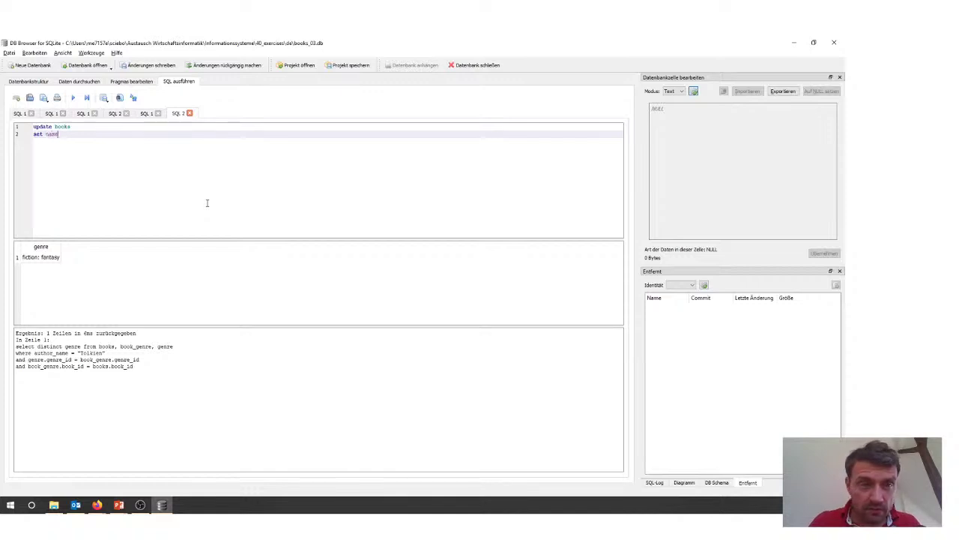
{"action": "key", "text": "BackSpace"}
{"action": "key", "text": "BackSpace"}
{"action": "key", "text": "BackSpace"}
{"action": "key", "text": "BackSpace"}
{"action": "type", "text": "aut"}
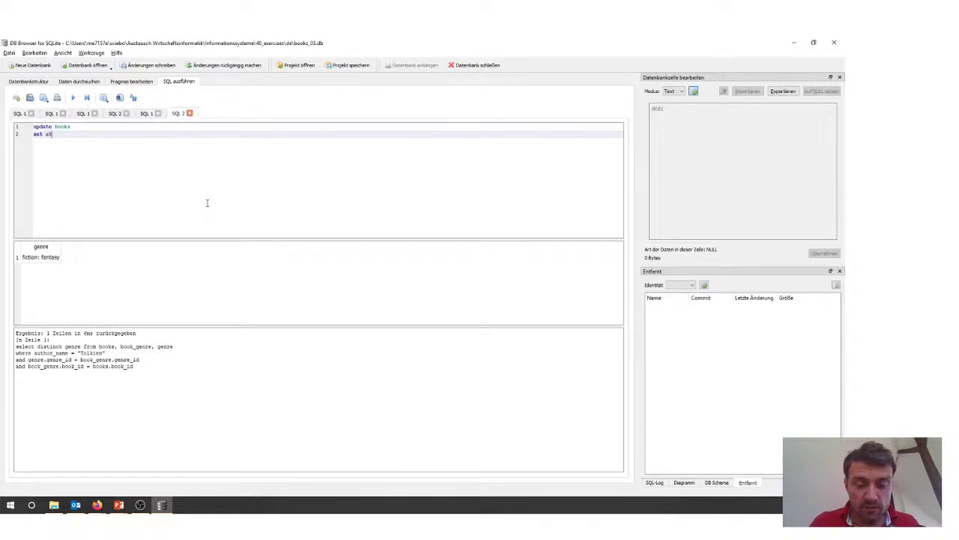
{"action": "type", "text": "h"}
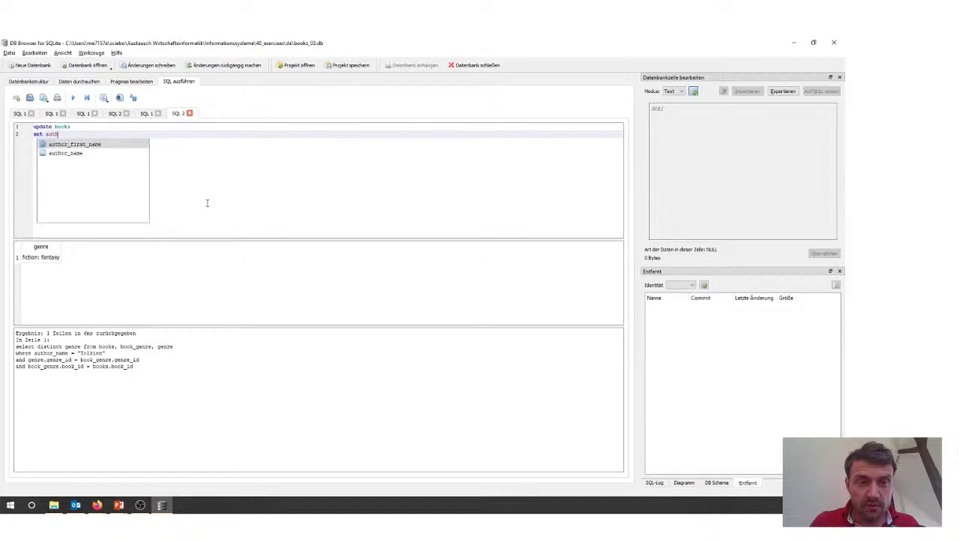
{"action": "key", "text": "Return"}
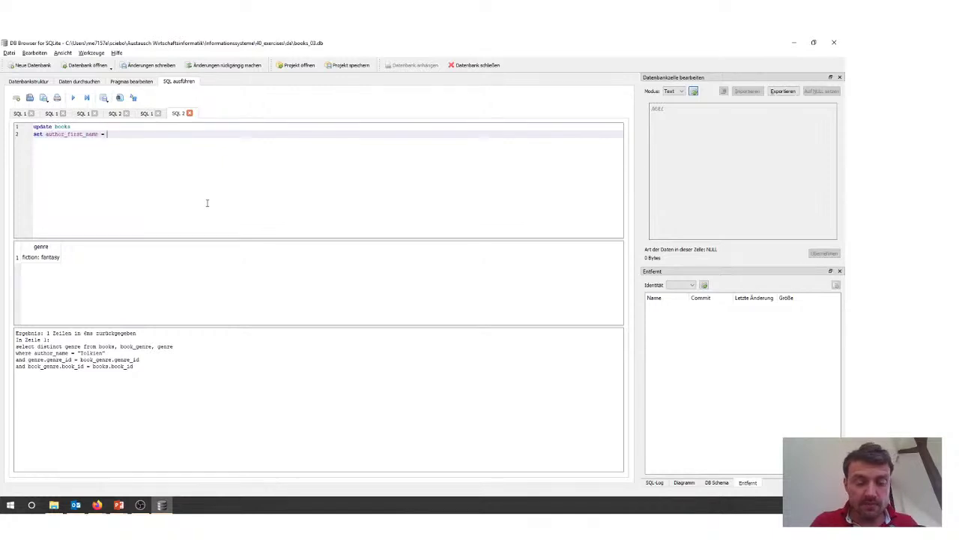
{"action": "type", "text": "= \"John "}
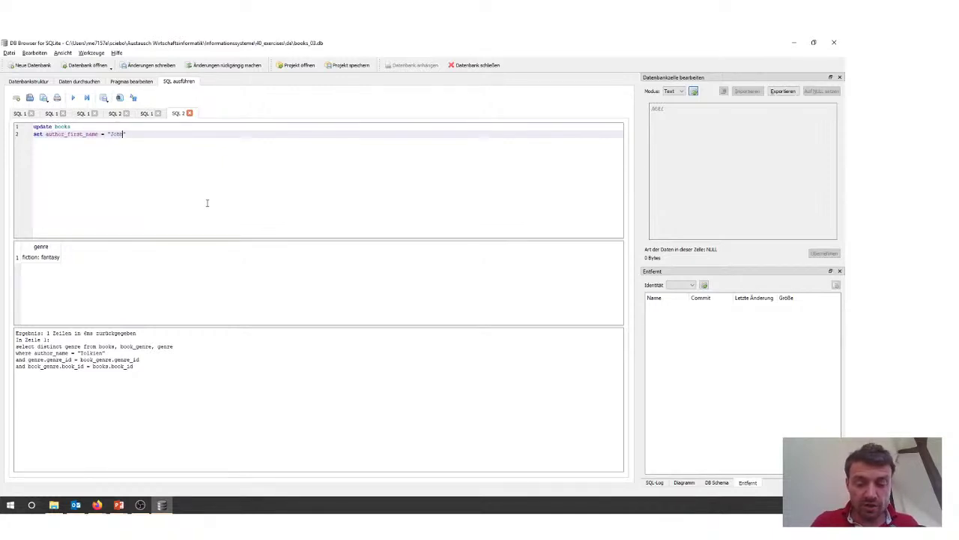
{"action": "type", "text": "R. R."}
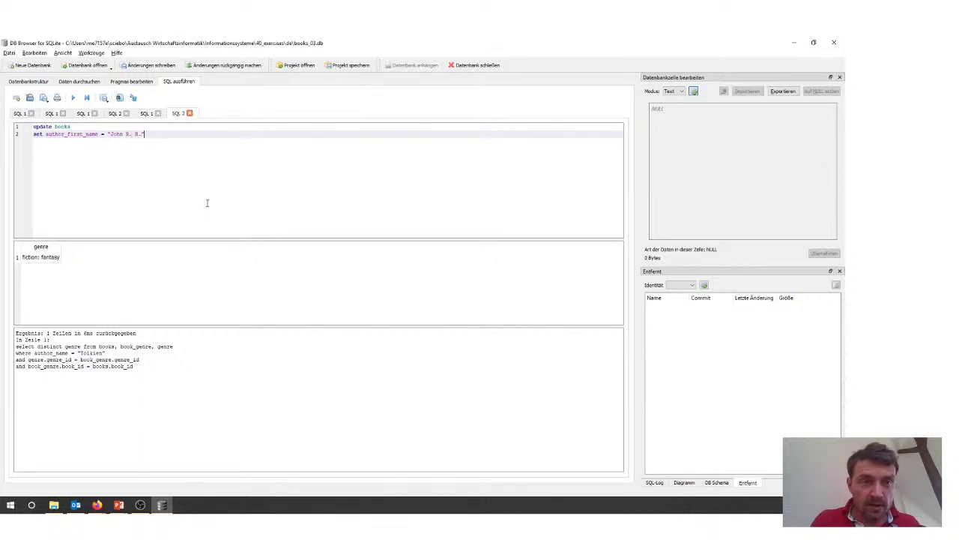
Step: Restrict the update to rows where author_name = "Tolkien" and execute the statement
{"action": "key", "text": "Return"}
{"action": "type", "text": "where"}
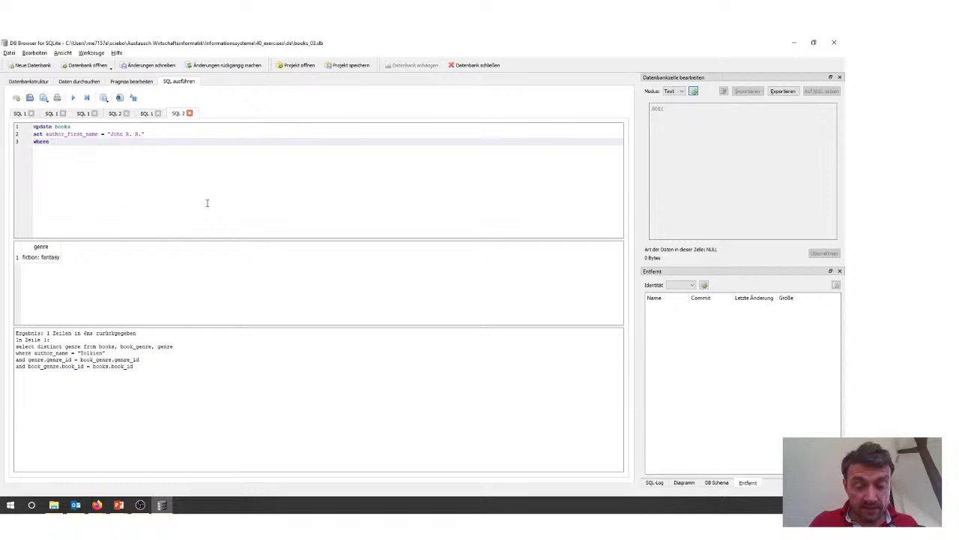
{"action": "type", "text": " author_name"}
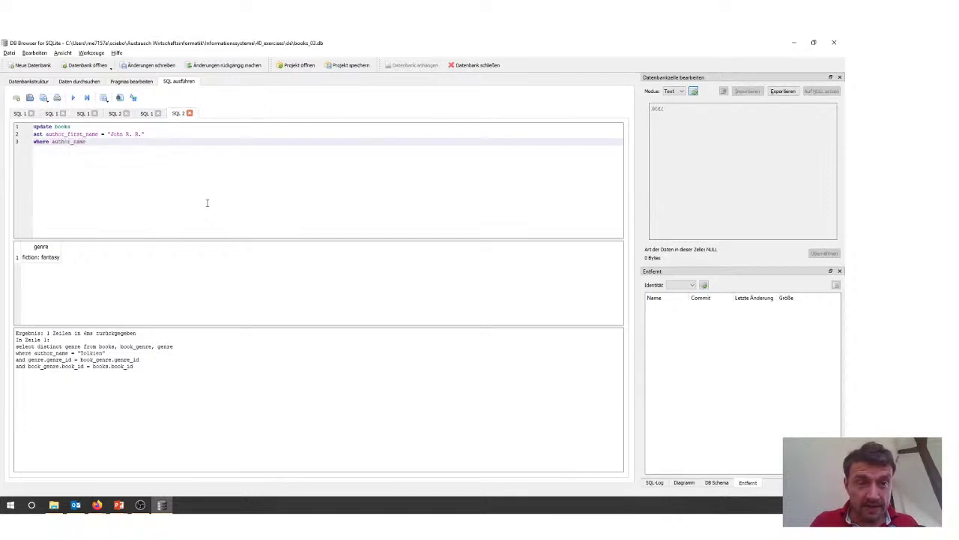
{"action": "type", "text": " = \""}
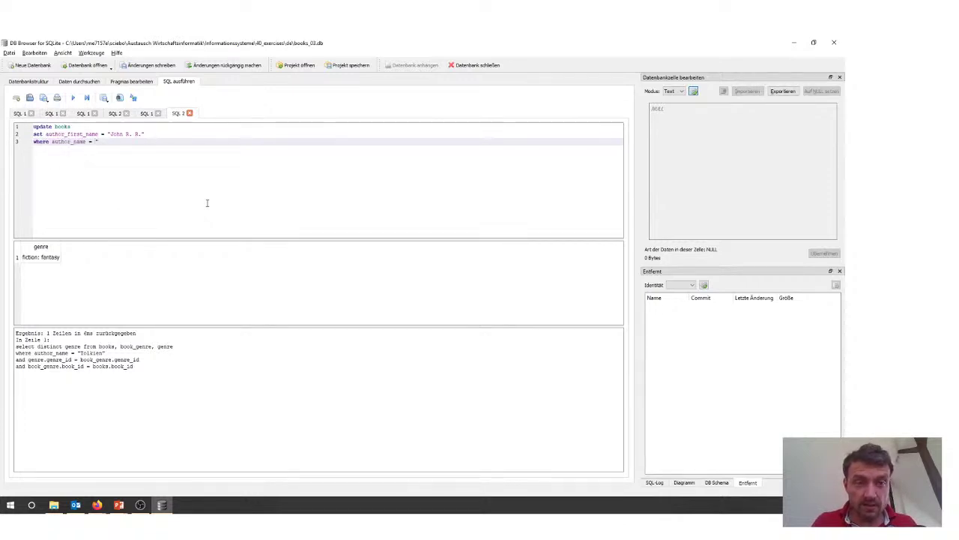
{"action": "type", "text": "Tolkien\""}
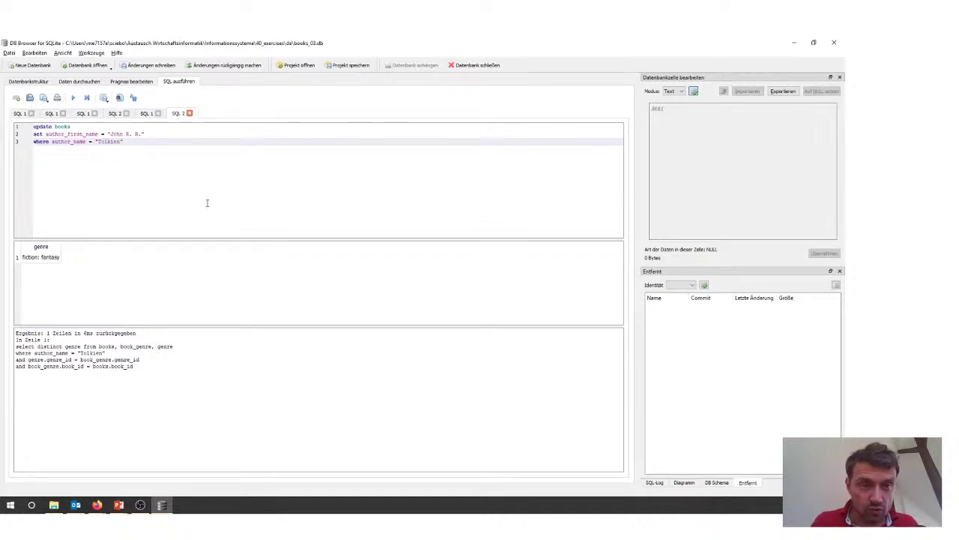
{"action": "key", "text": "ctrl+Return"}
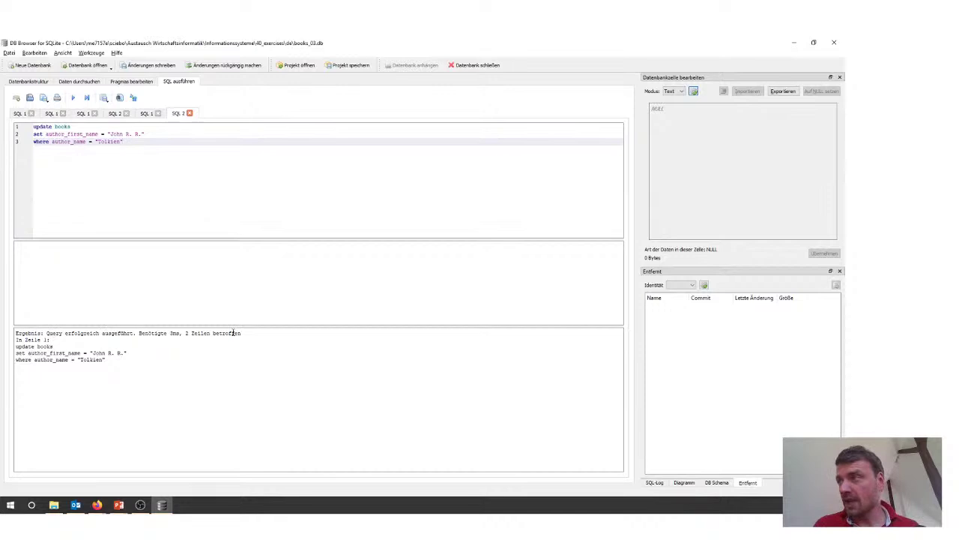
Step: Browse the books table and check the author first name entries of The Lord of the Rings and The Hobbit
{"action": "left_click", "coordinate": [192, 333]}
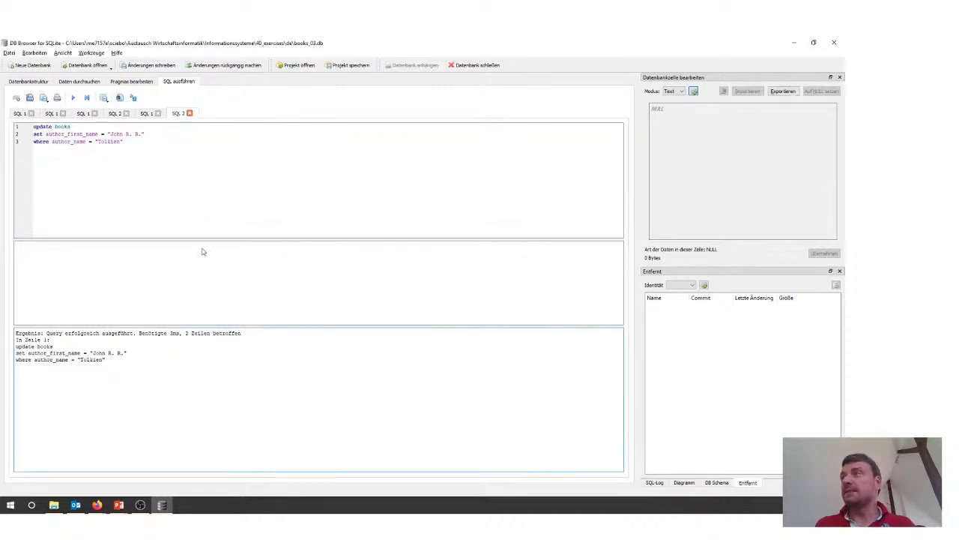
{"action": "left_click", "coordinate": [79, 81]}
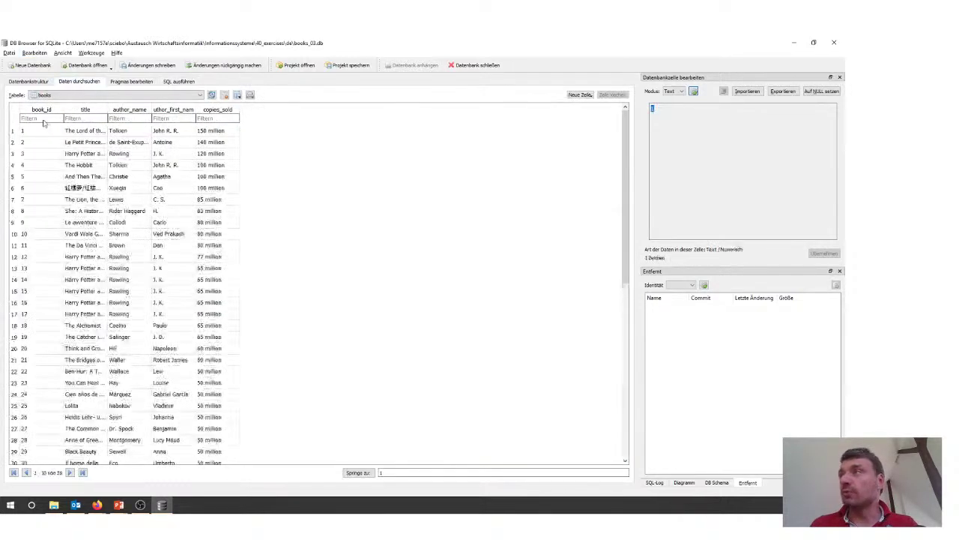
{"action": "left_click", "coordinate": [175, 130]}
{"action": "left_click", "coordinate": [179, 165]}
{"action": "left_click", "coordinate": [177, 131]}
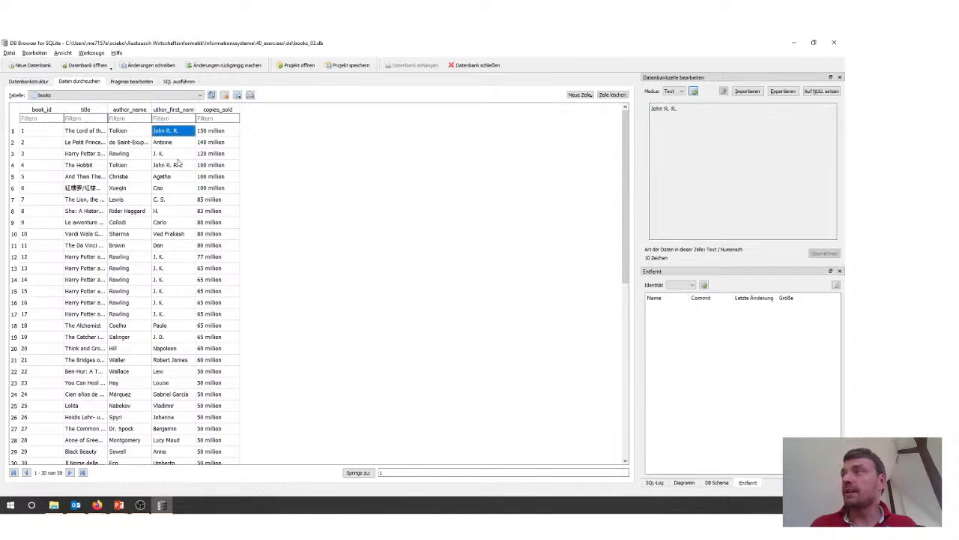
{"action": "left_click", "coordinate": [180, 165]}
{"action": "left_click", "coordinate": [177, 132]}
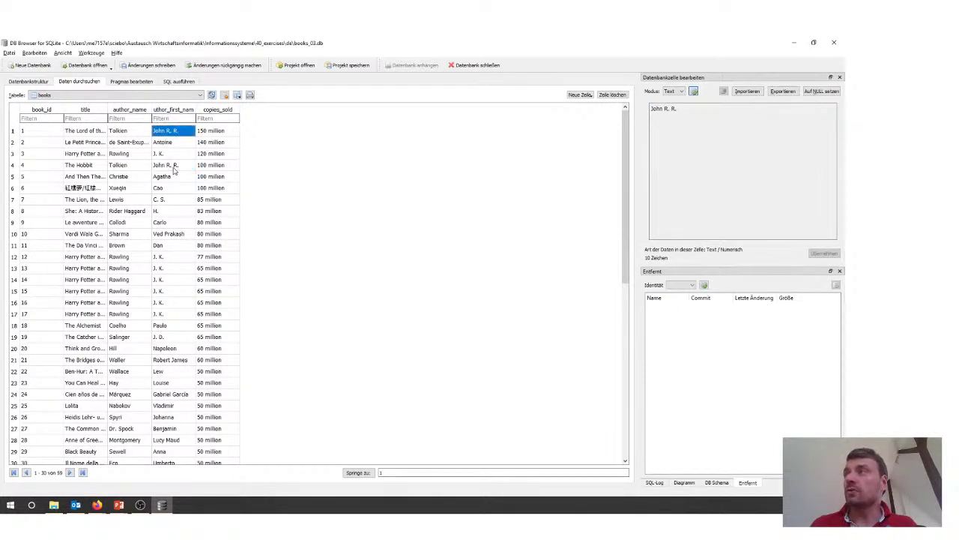
{"action": "left_click", "coordinate": [174, 169]}
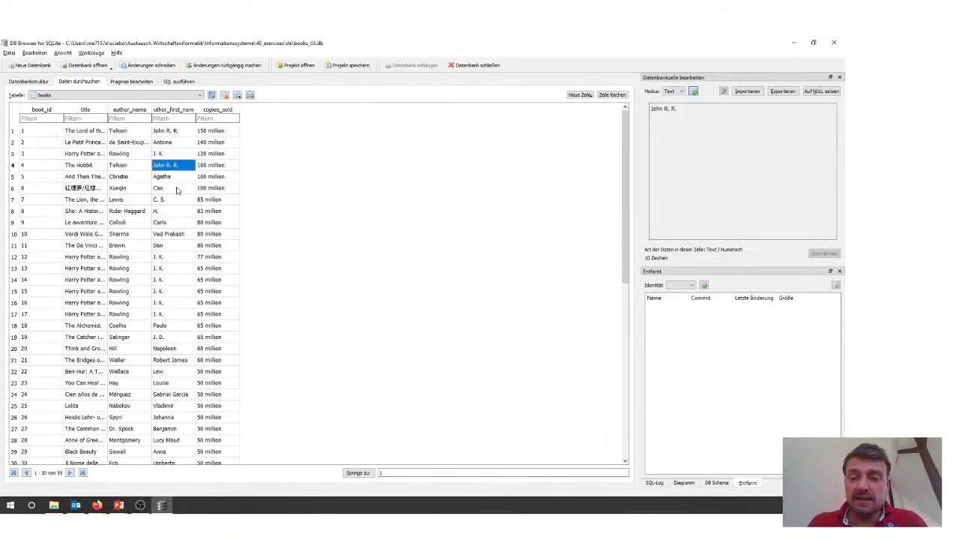
Step: Compare the author names of Tolkien's two books and switch to the PowerPoint slide on the transitive dependency of the author's first name
{"action": "left_click", "coordinate": [128, 132]}
{"action": "left_click", "coordinate": [120, 174]}
{"action": "key", "text": "Up"}
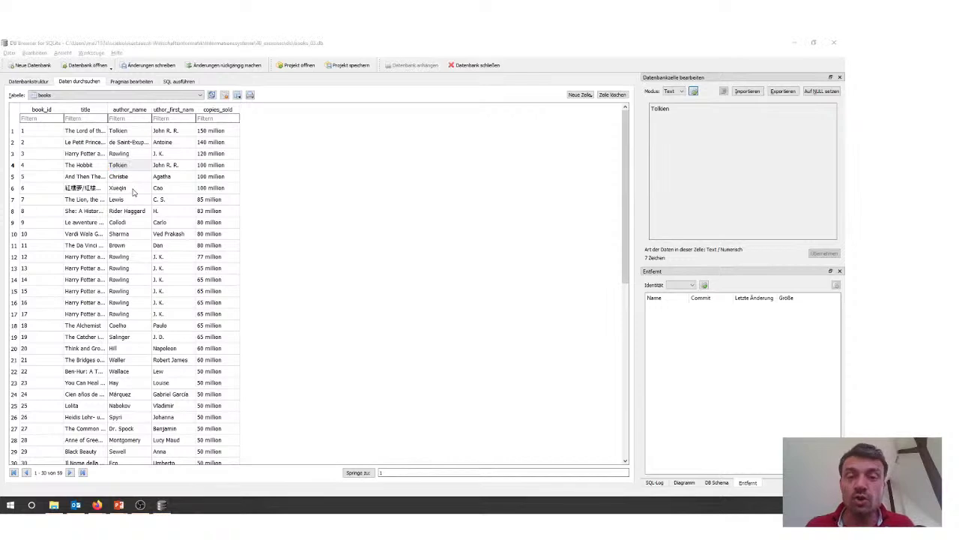
{"action": "key", "text": "alt+Tab"}
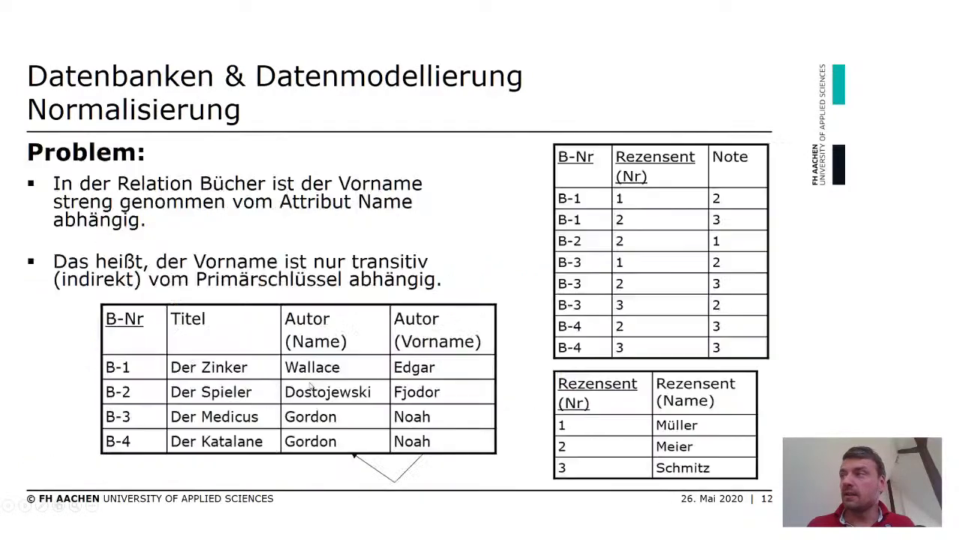
{"action": "key", "text": "Right"}
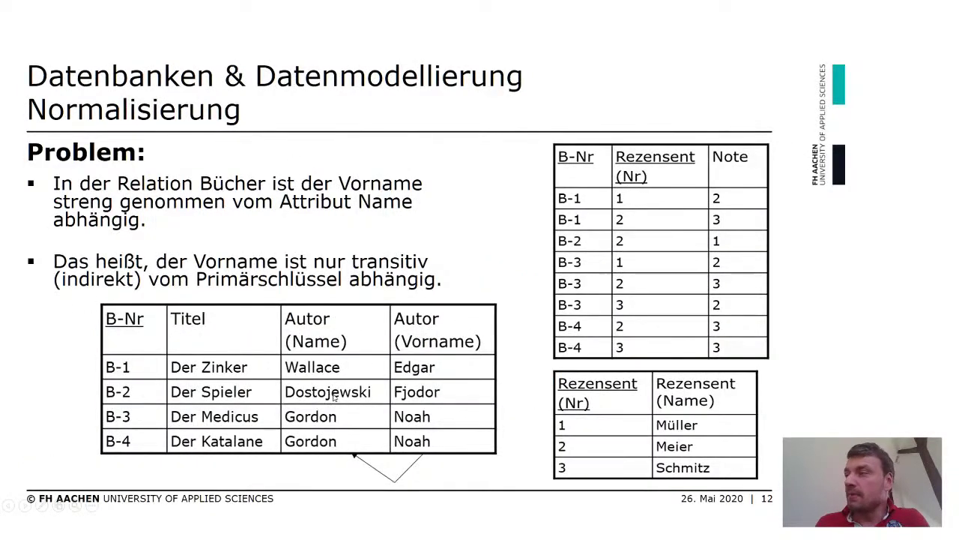
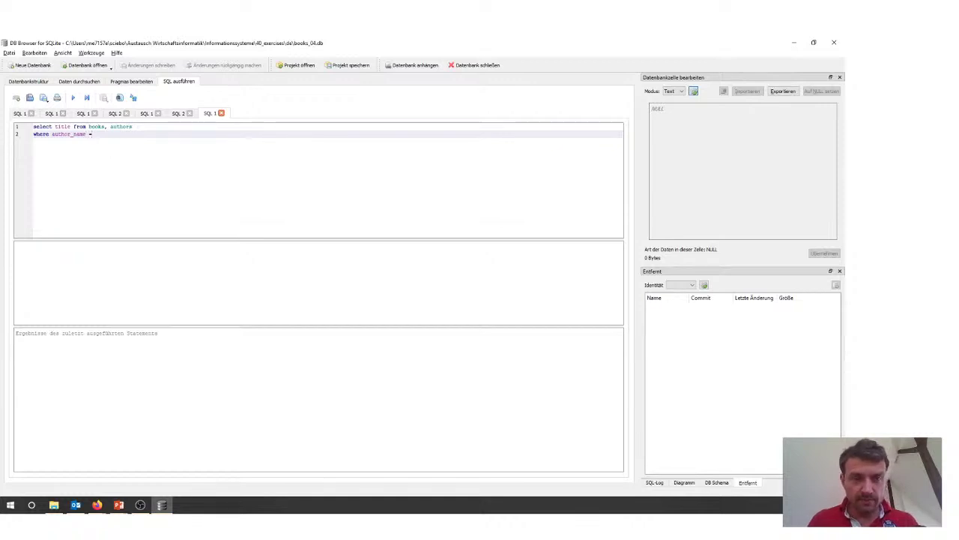
Step: Complete the where condition of the title query as author_name = "Eco"
{"action": "type", "text": "'Eco"}
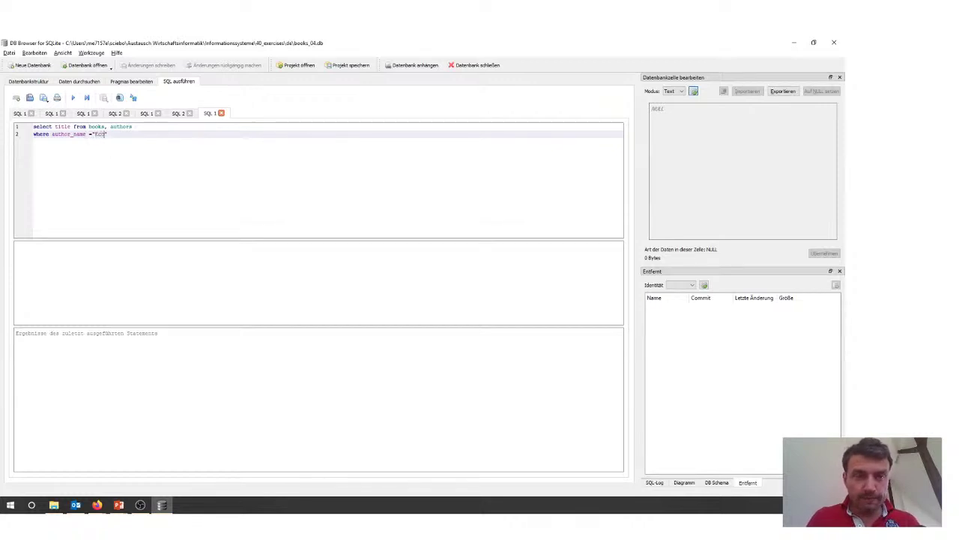
{"action": "left_click", "coordinate": [94, 133]}
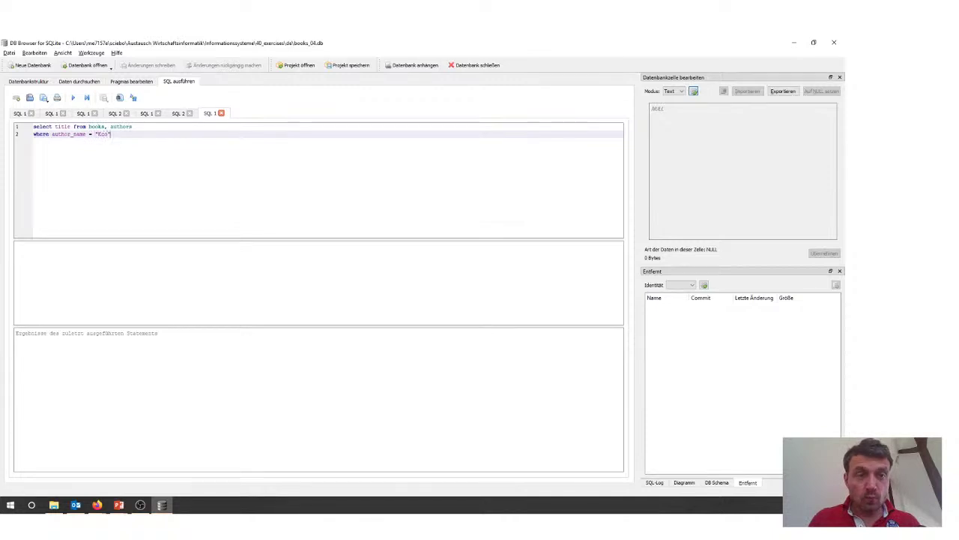
{"action": "key", "text": "Return"}
Step: Add a second condition to the title query, starting with "and authors.author_id" on a new line
{"action": "type", "text": "and "}
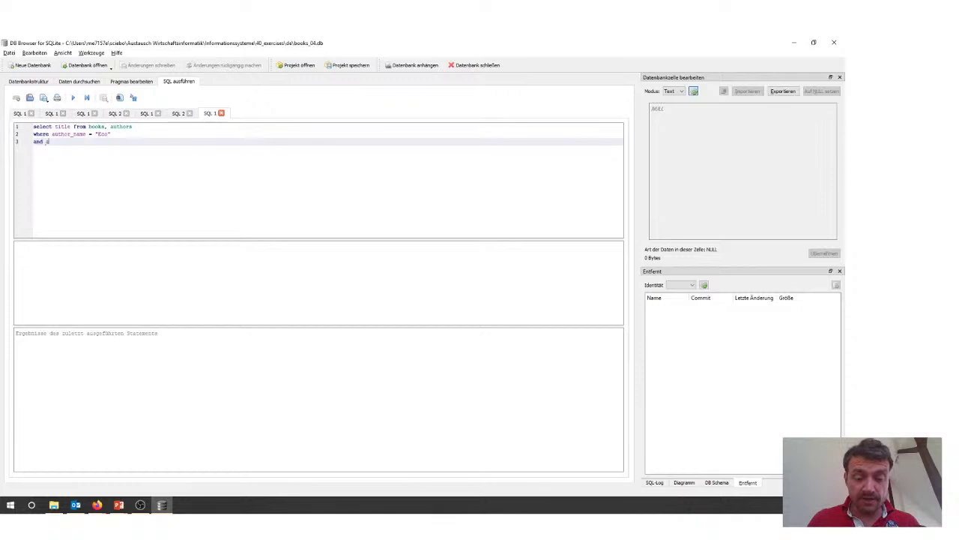
{"action": "type", "text": "autho"}
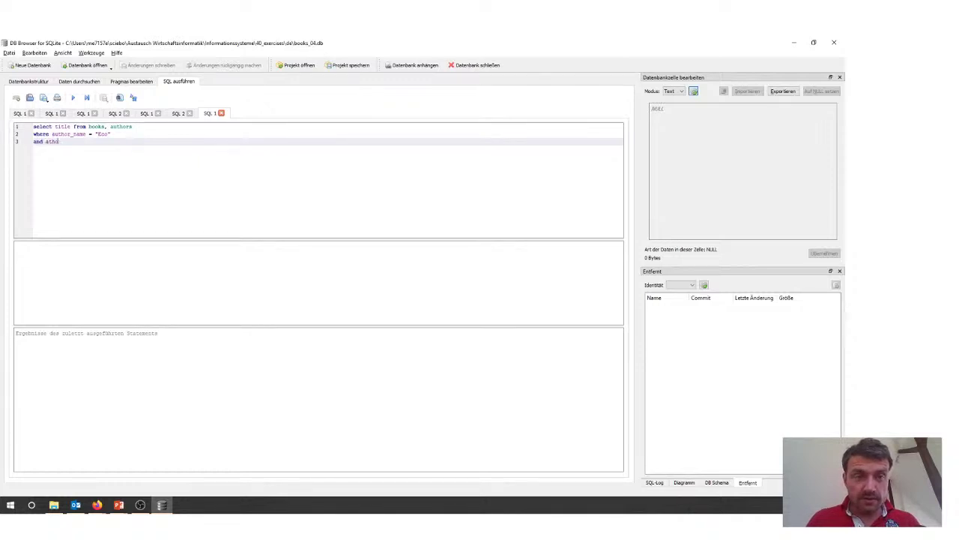
{"action": "key", "text": "BackSpace"}
{"action": "key", "text": "BackSpace"}
{"action": "key", "text": "BackSpace"}
{"action": "key", "text": "BackSpace"}
{"action": "type", "text": "uthors."}
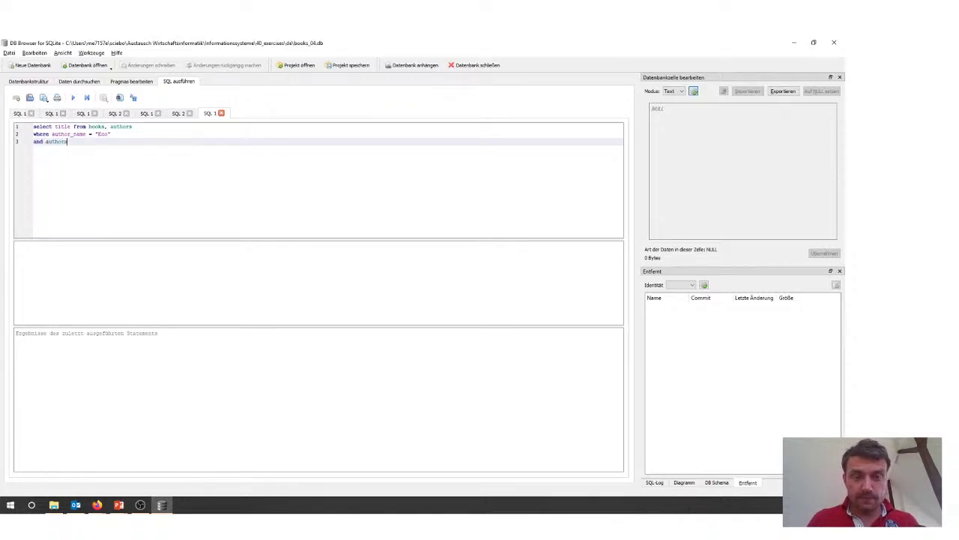
{"action": "type", "text": "aut"}
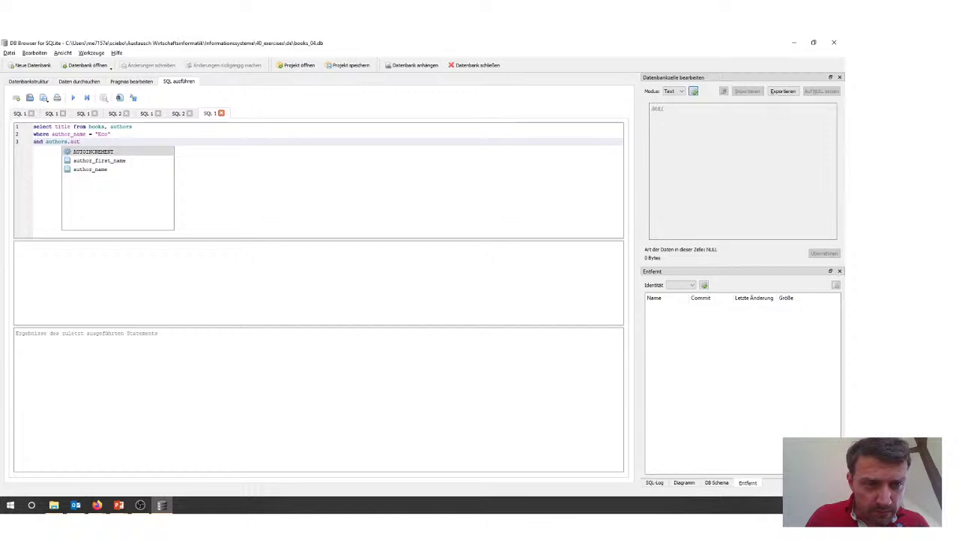
{"action": "key", "text": "BackSpace"}
{"action": "key", "text": "BackSpace"}
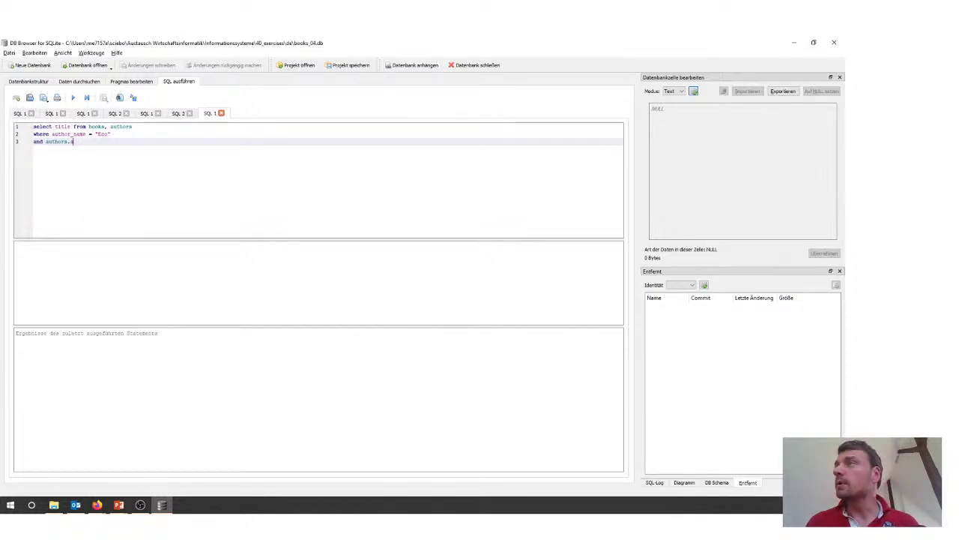
{"action": "key", "text": "BackSpace"}
{"action": "key", "text": "BackSpace"}
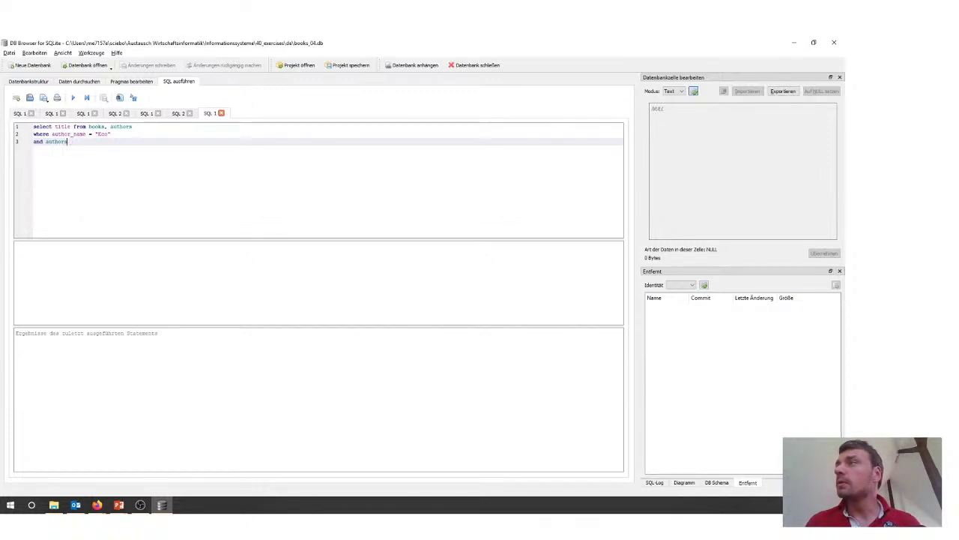
{"action": "type", "text": ".a"}
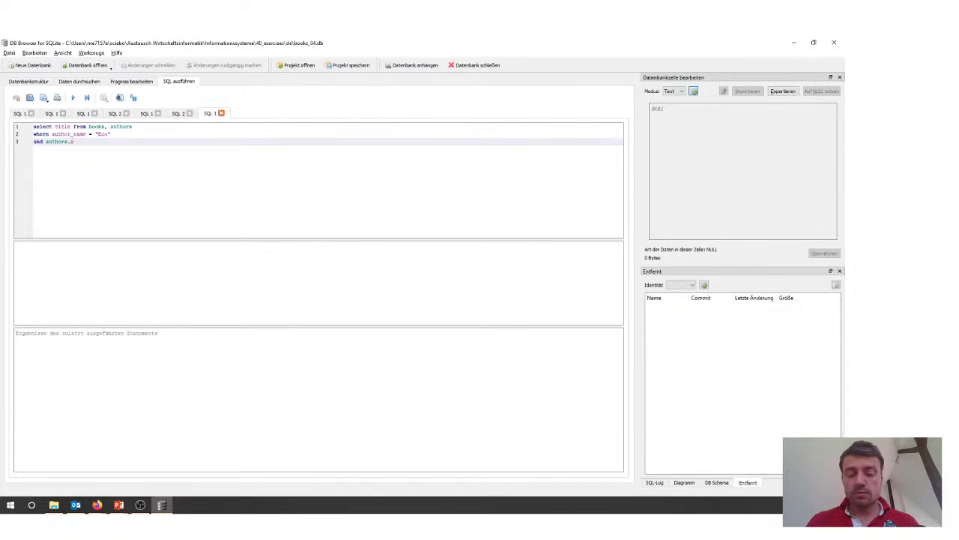
{"action": "type", "text": "uthor_id"}
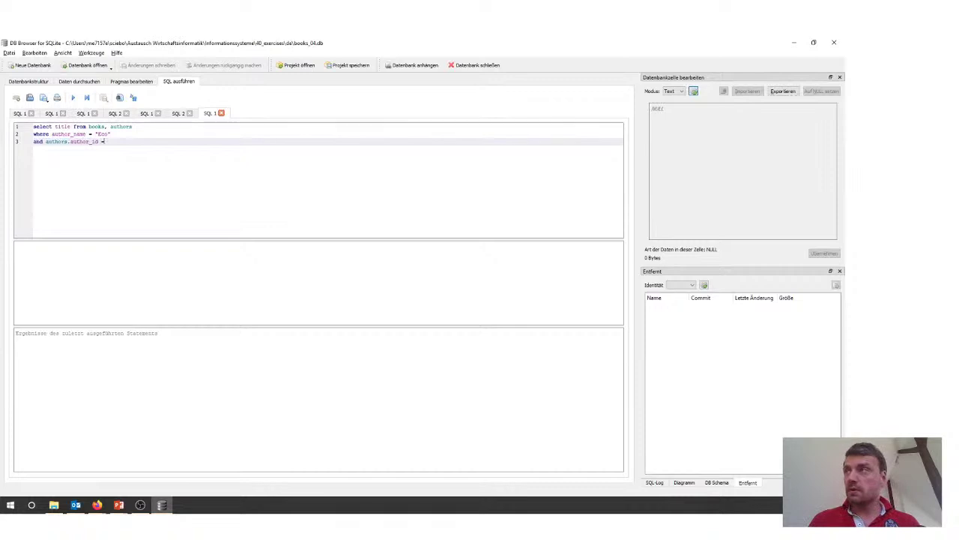
Step: Complete the join condition by equating authors.author_id with books.author_id and execute the query
{"action": "type", "text": " = "}
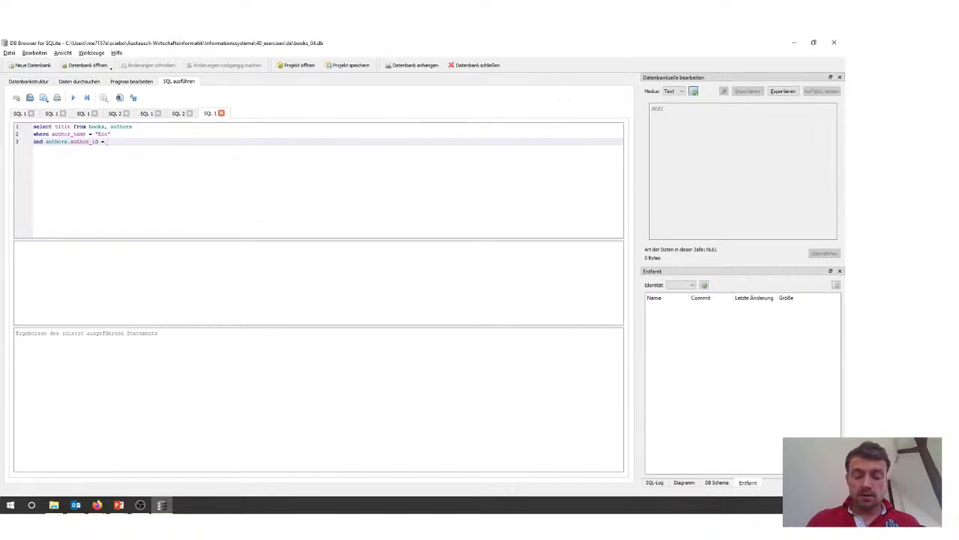
{"action": "type", "text": "book"}
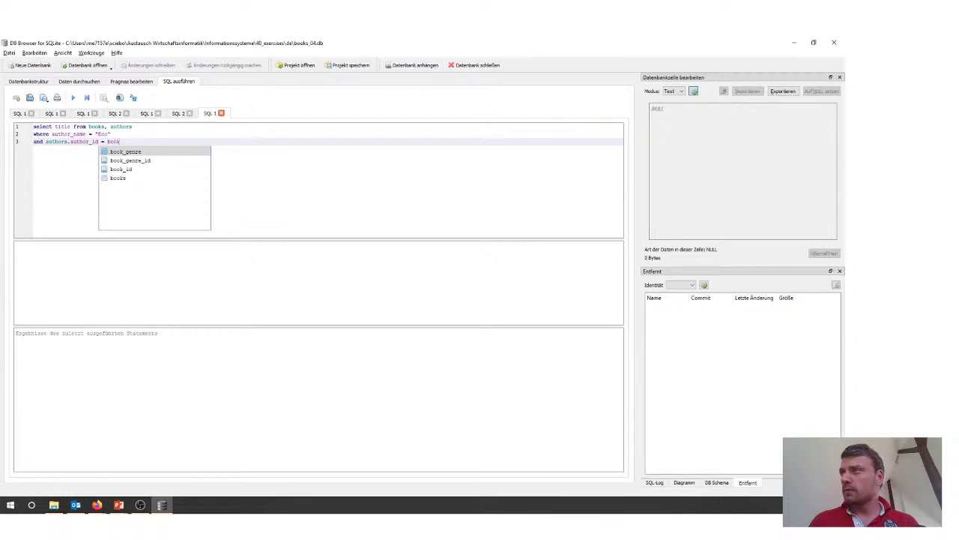
{"action": "type", "text": "s"}
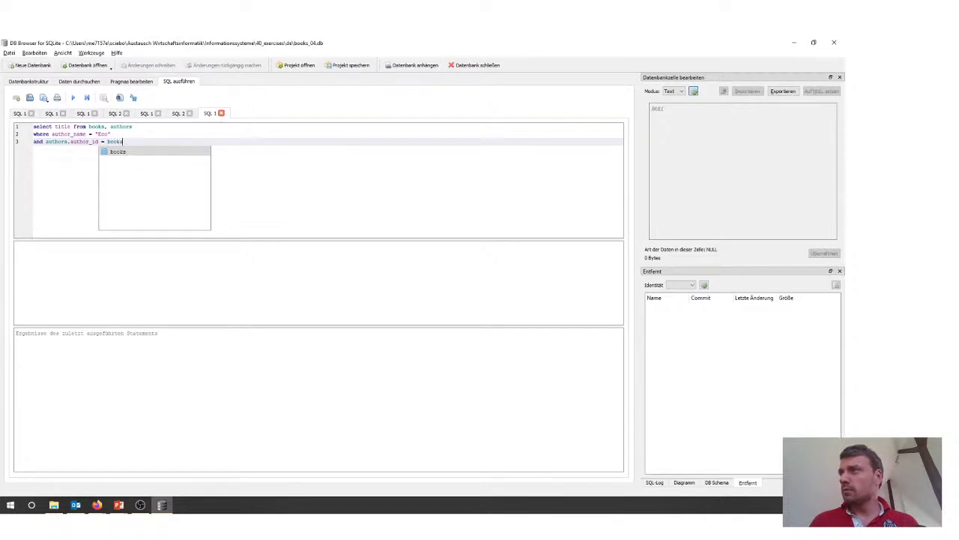
{"action": "type", "text": "."}
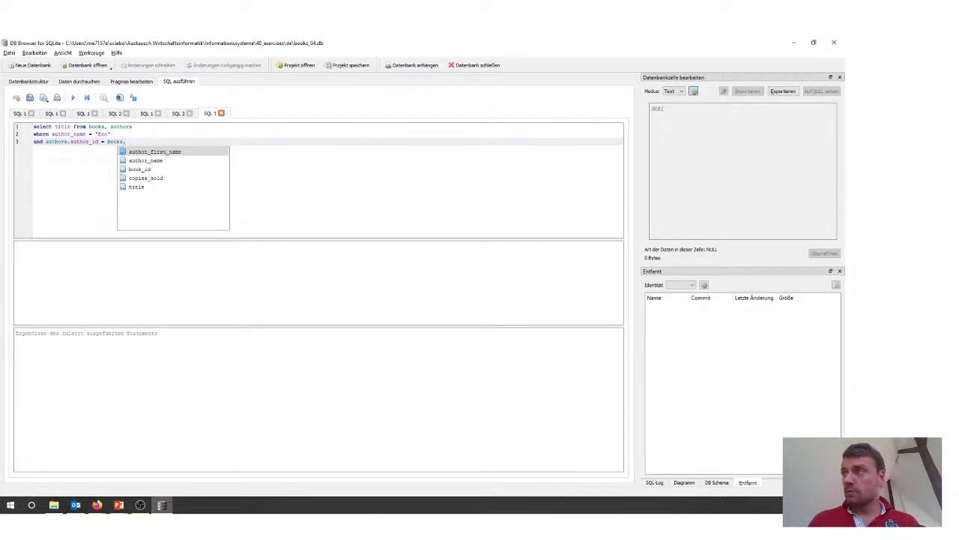
{"action": "key", "text": "Down"}
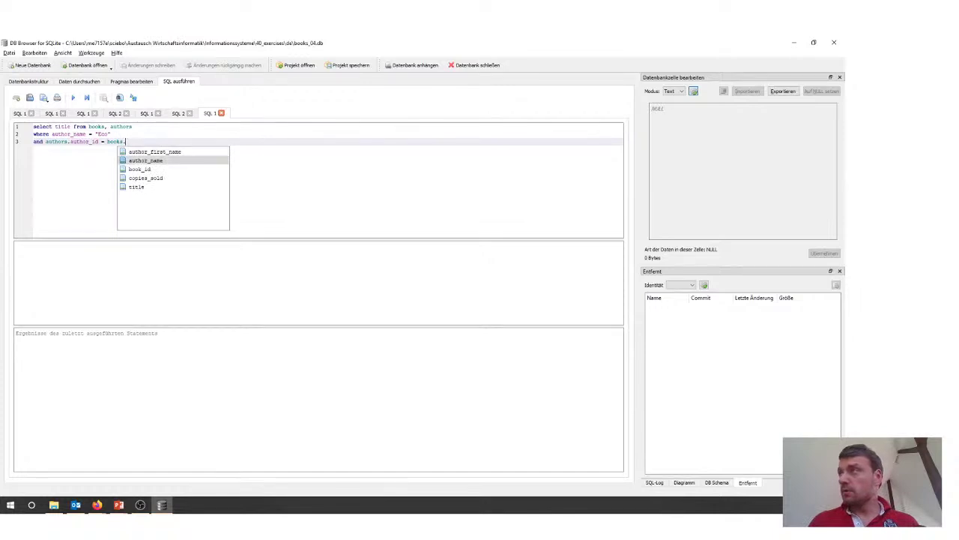
{"action": "key", "text": "Up"}
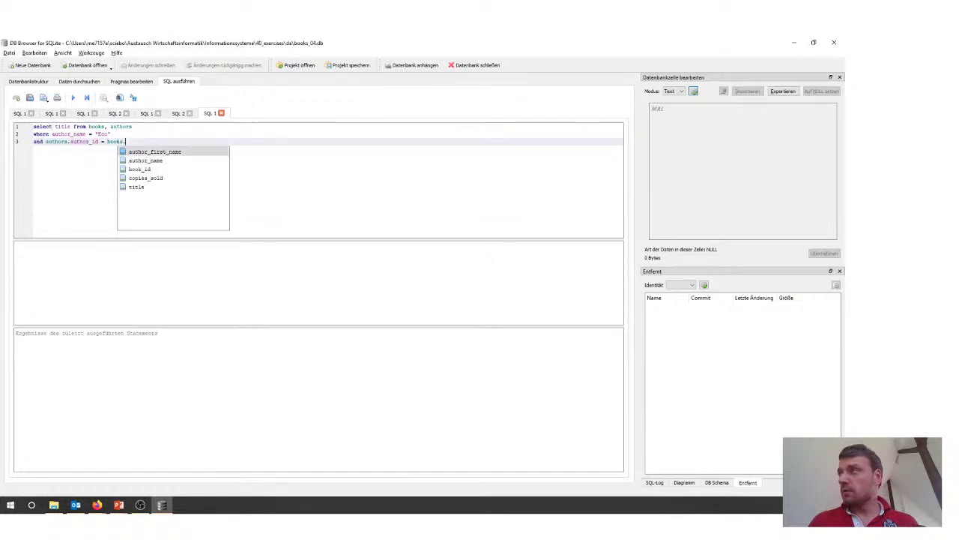
{"action": "type", "text": "author"}
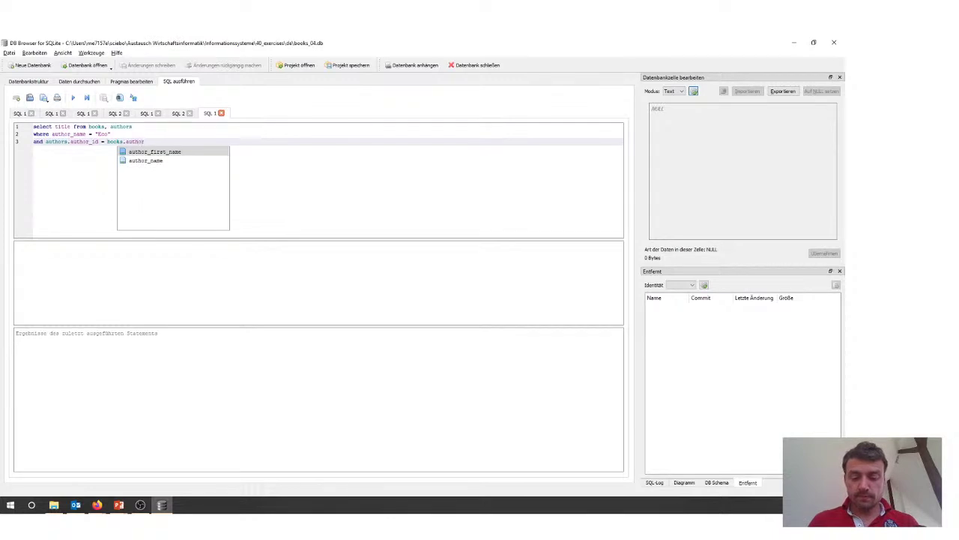
{"action": "type", "text": "_id"}
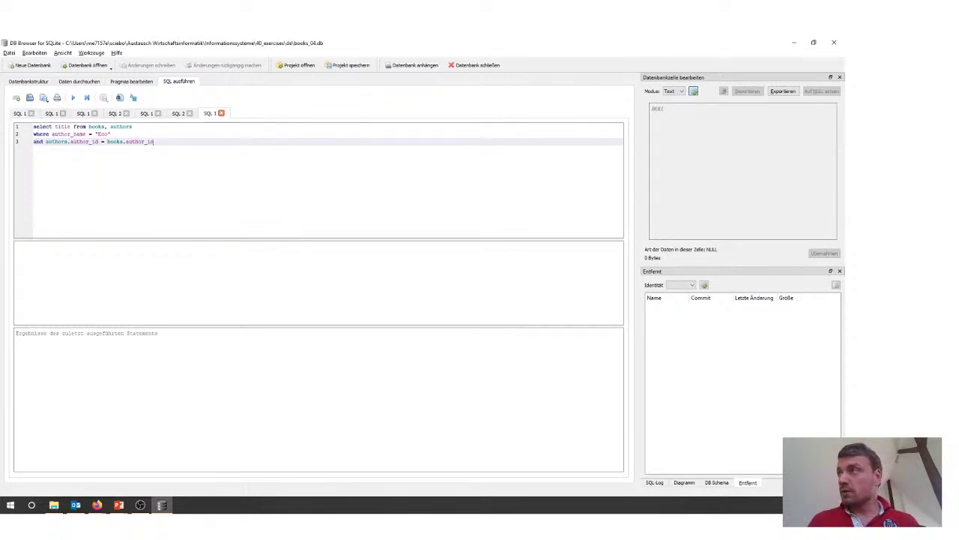
{"action": "key", "text": "ctrl+Return"}
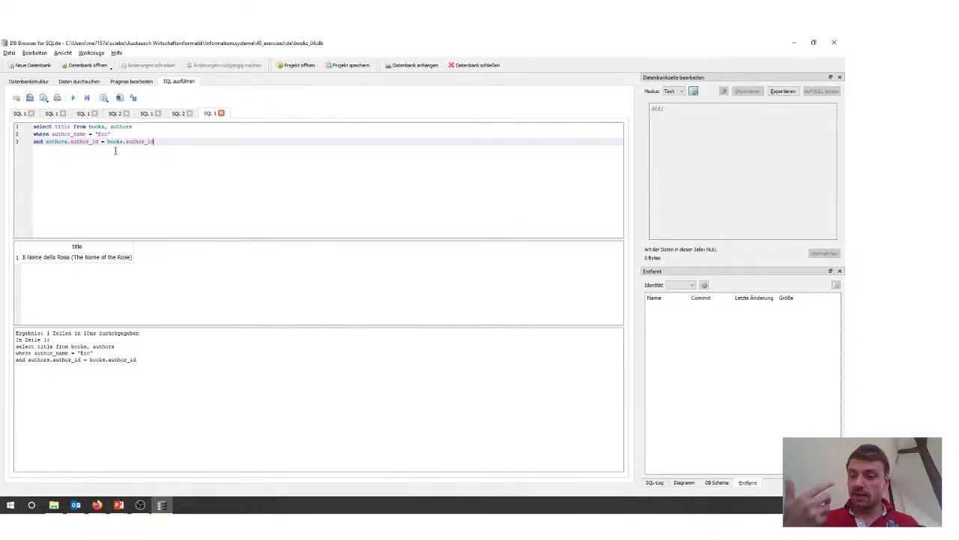
Step: Review the join condition against the Übung 5 tasks and check Tolkien's entry in the authors table
{"action": "left_click_drag", "start_coordinate": [45, 140], "coordinate": [153, 142]}
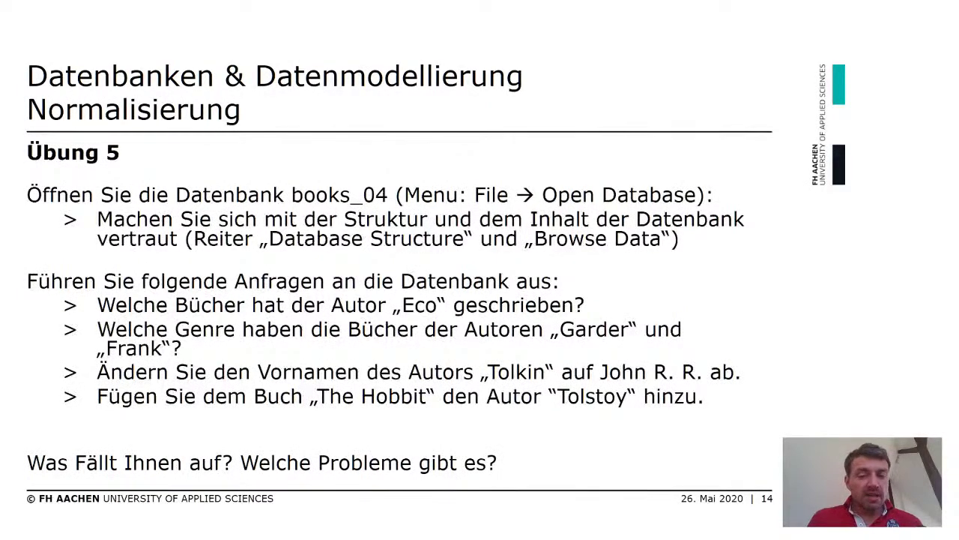
{"action": "key", "text": "alt+Tab"}
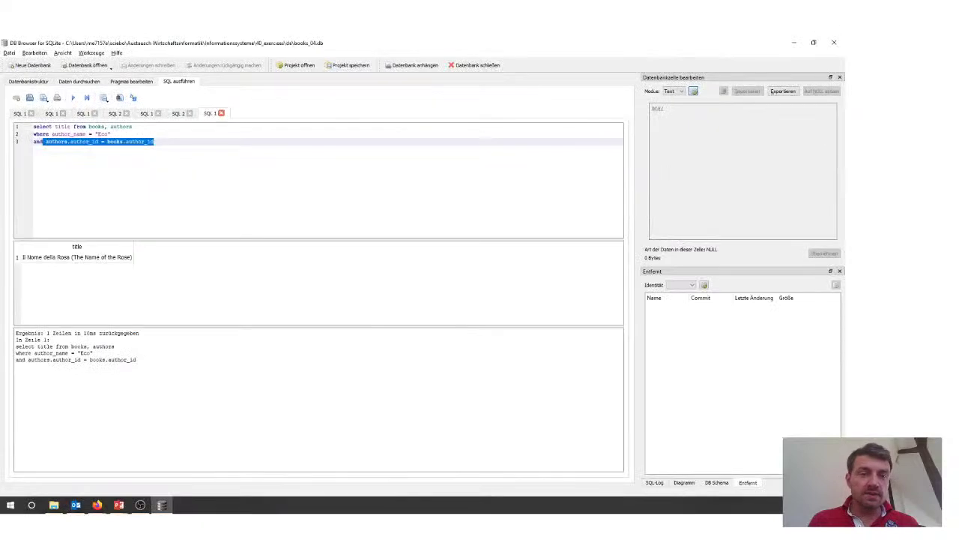
{"action": "key", "text": "alt+Tab"}
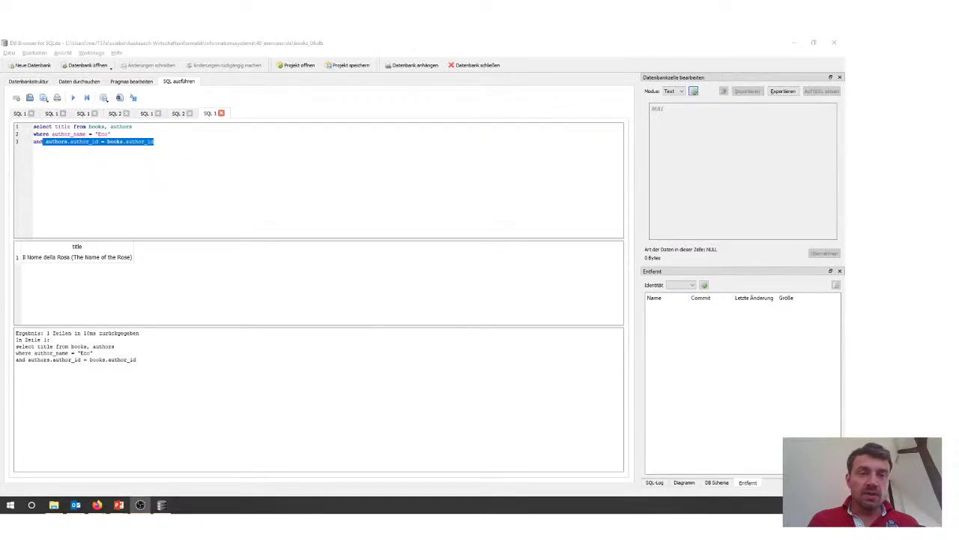
{"action": "left_click", "coordinate": [72, 83]}
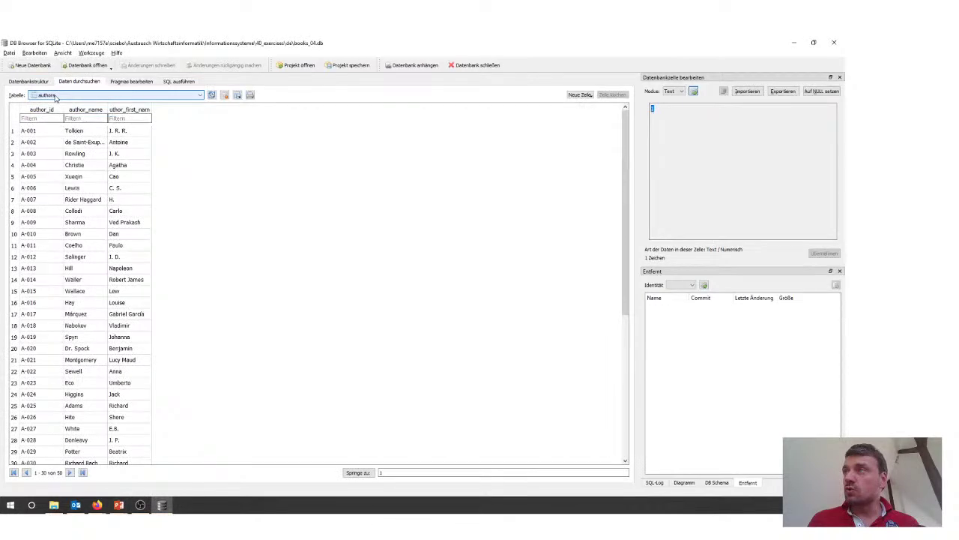
{"action": "left_click", "coordinate": [81, 133]}
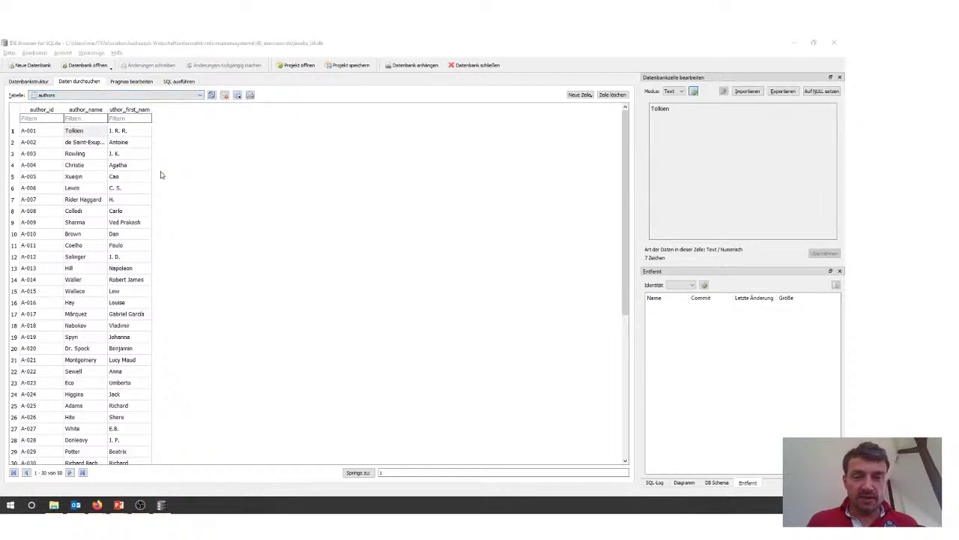
Step: Reread the Übung 5 tasks, filter the authors table's author_name by "tol" and select Tolstoy's author_id
{"action": "key", "text": "alt+Tab"}
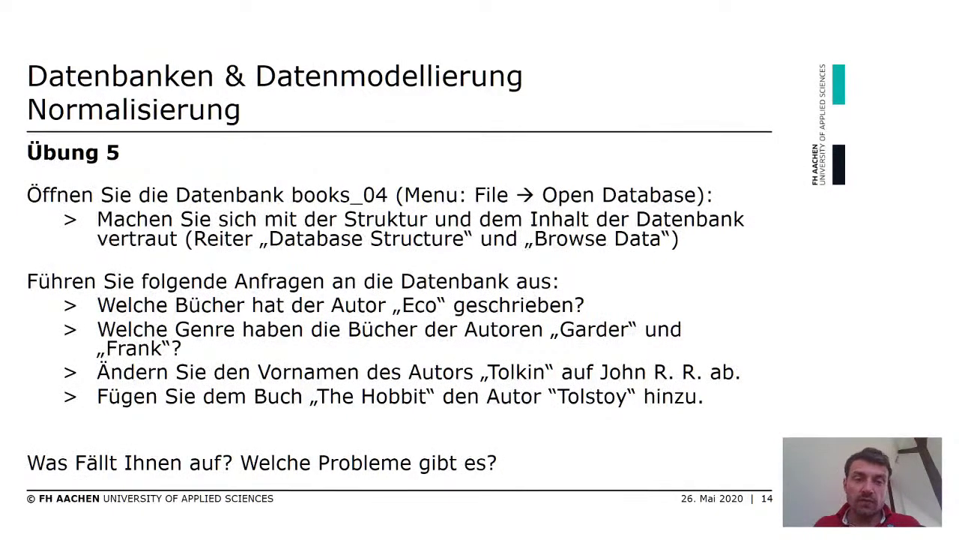
{"action": "key", "text": "alt+Tab"}
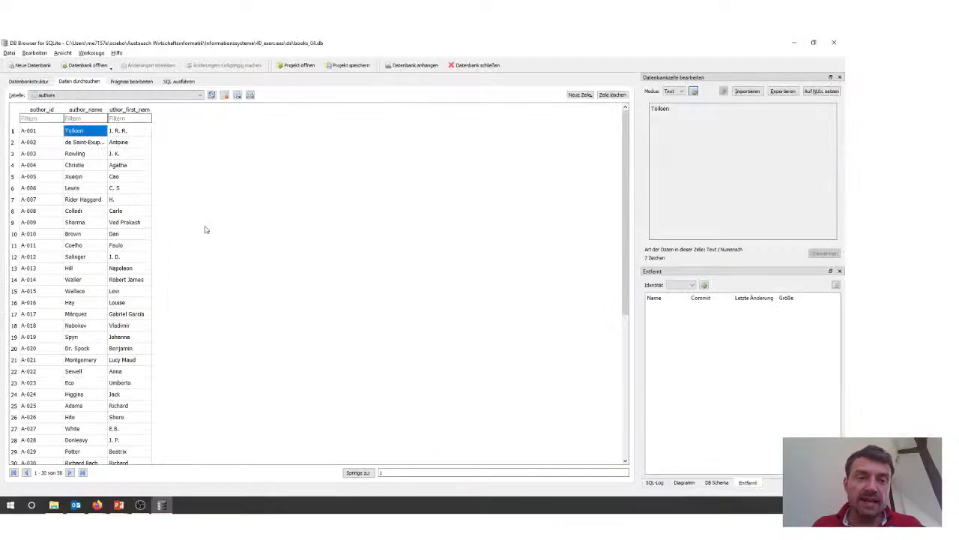
{"action": "left_click", "coordinate": [100, 95]}
{"action": "left_click", "coordinate": [100, 95]}
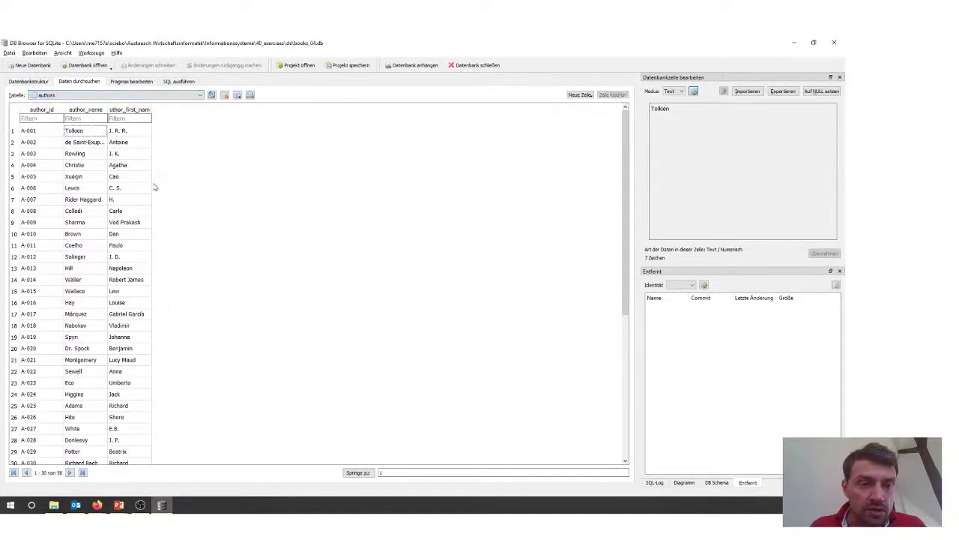
{"action": "left_click", "coordinate": [97, 119]}
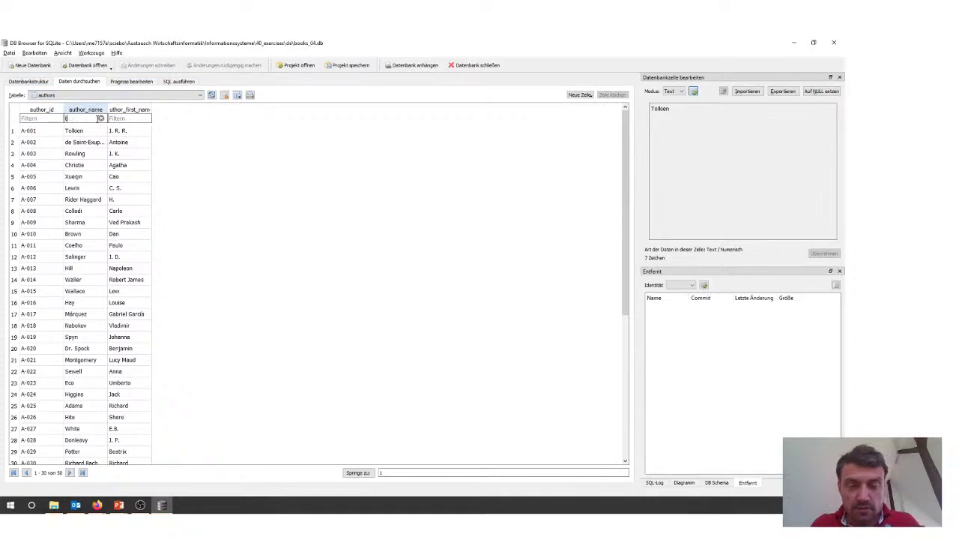
{"action": "type", "text": "tol"}
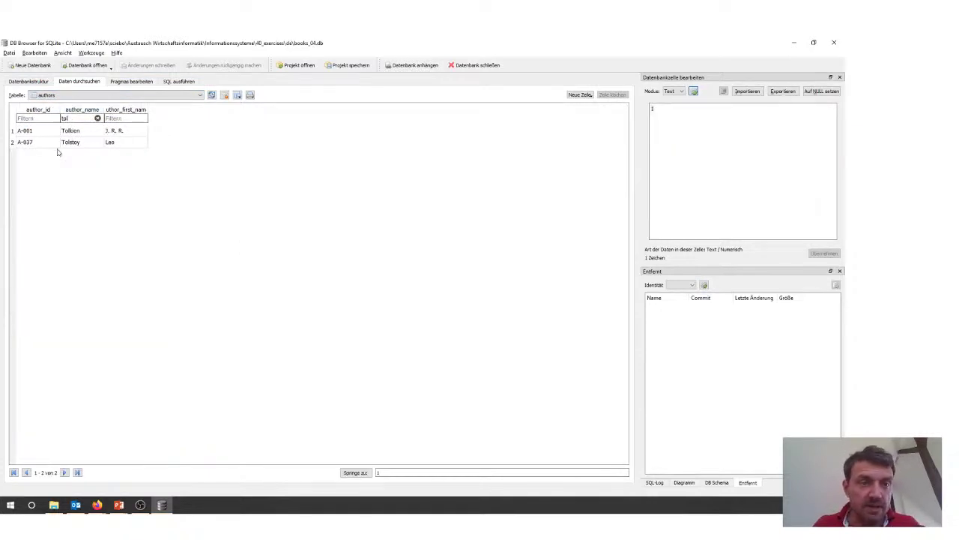
{"action": "left_click", "coordinate": [32, 142]}
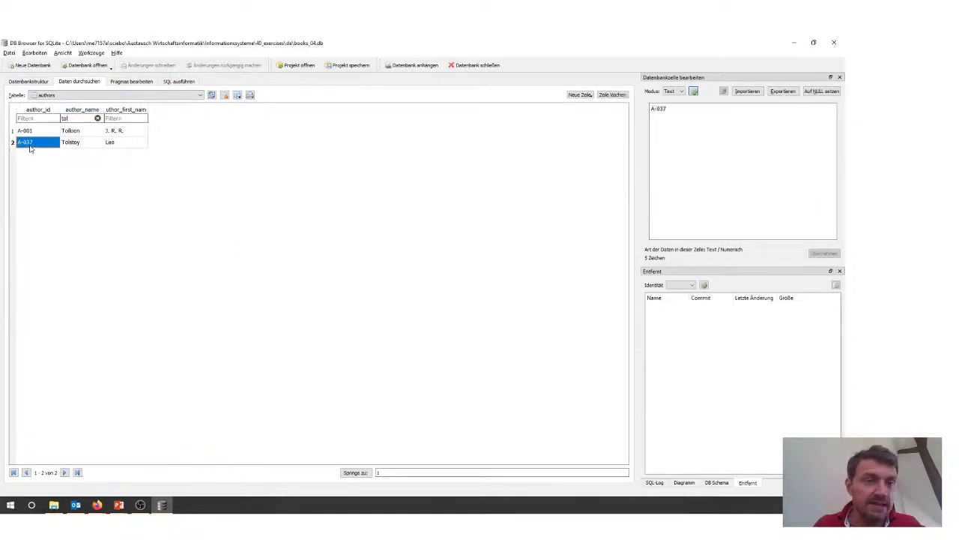
Step: Browse the author_id column of the books table and switch to the PowerPoint slide with the database's data model
{"action": "left_click", "coordinate": [88, 95]}
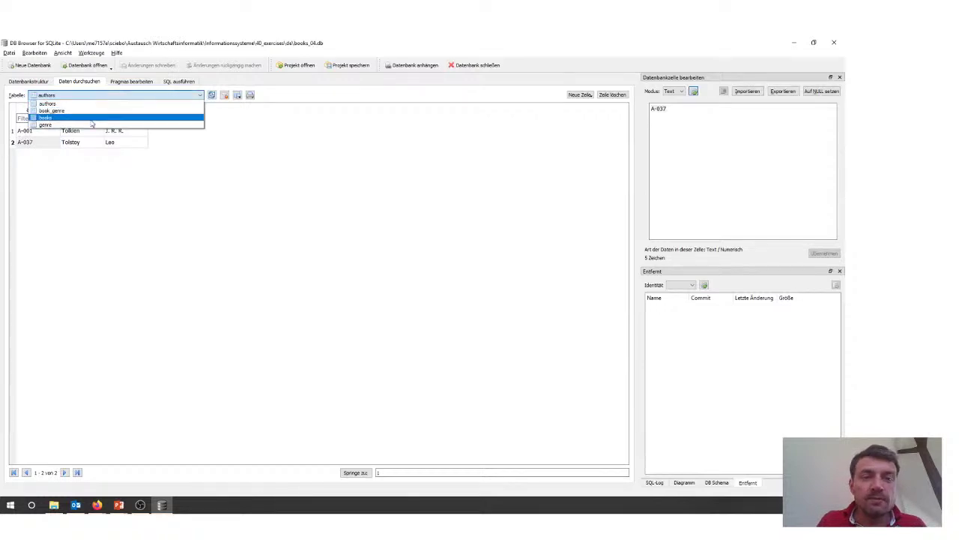
{"action": "left_click", "coordinate": [90, 117]}
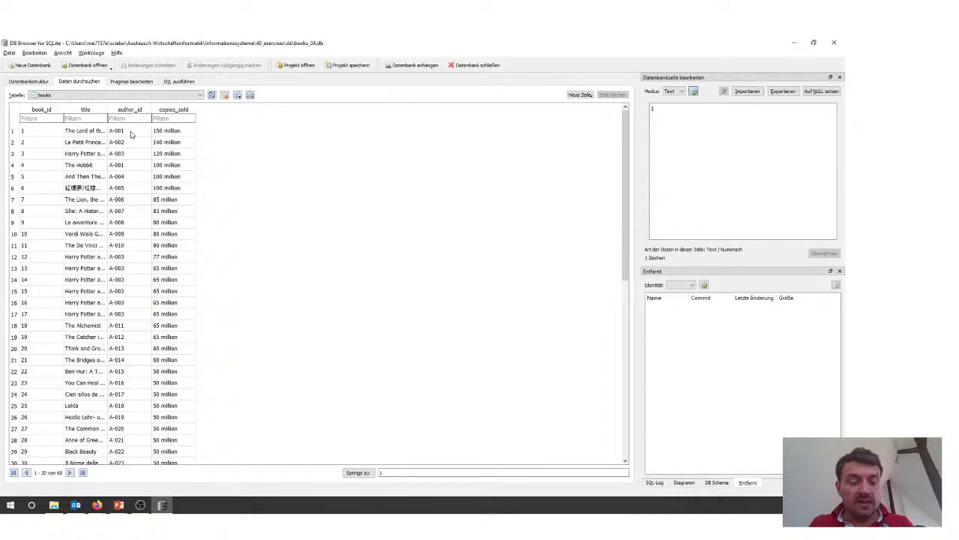
{"action": "key", "text": "alt+Tab"}
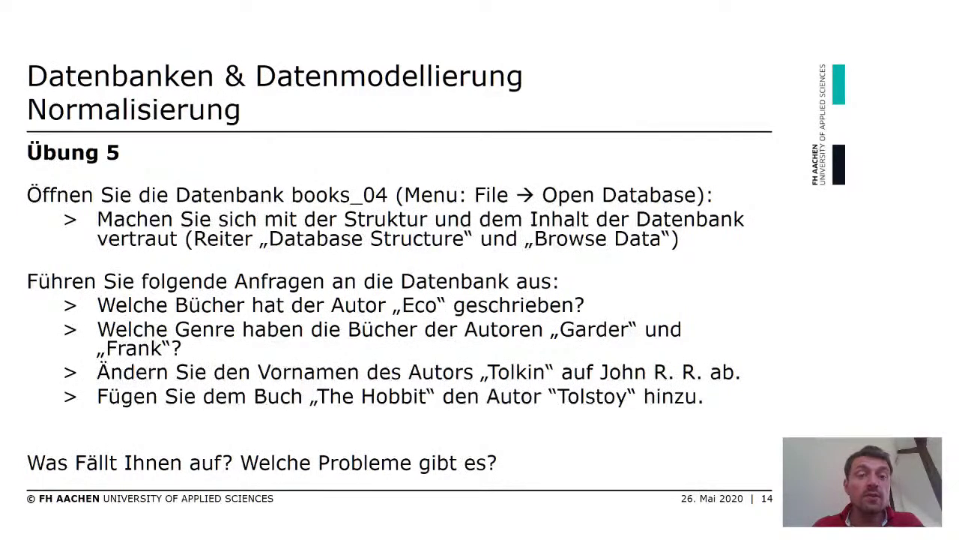
{"action": "key", "text": "Right"}
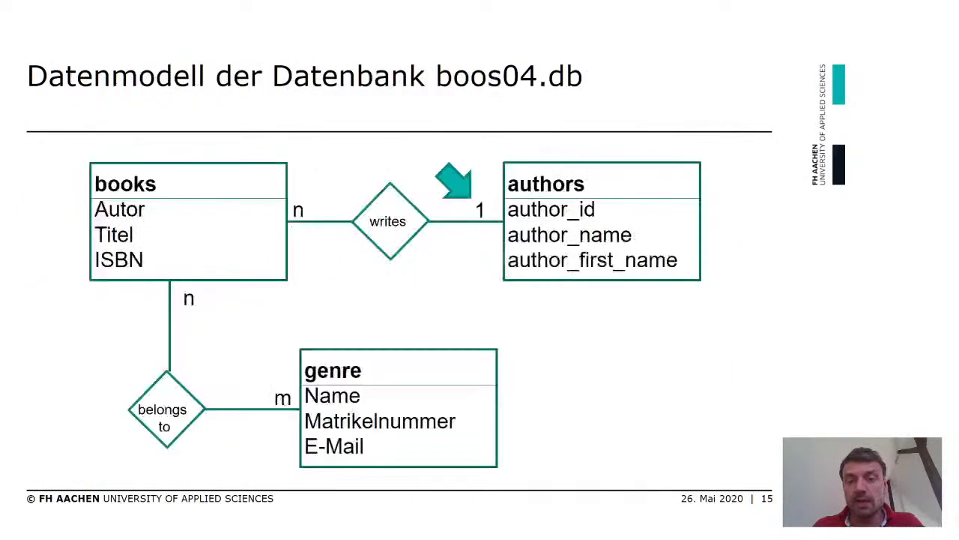